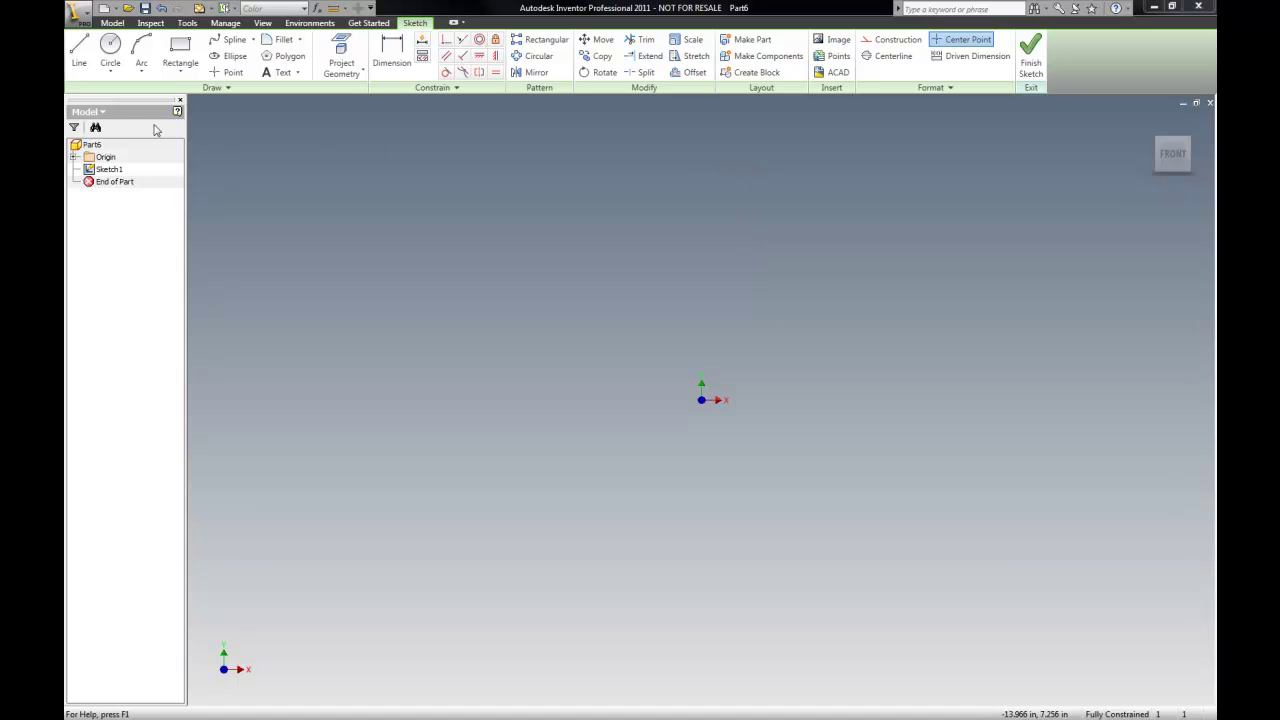
Draw a vertical line about 5 in long upward from the origin and convert it to construction geometry
click(84, 54)
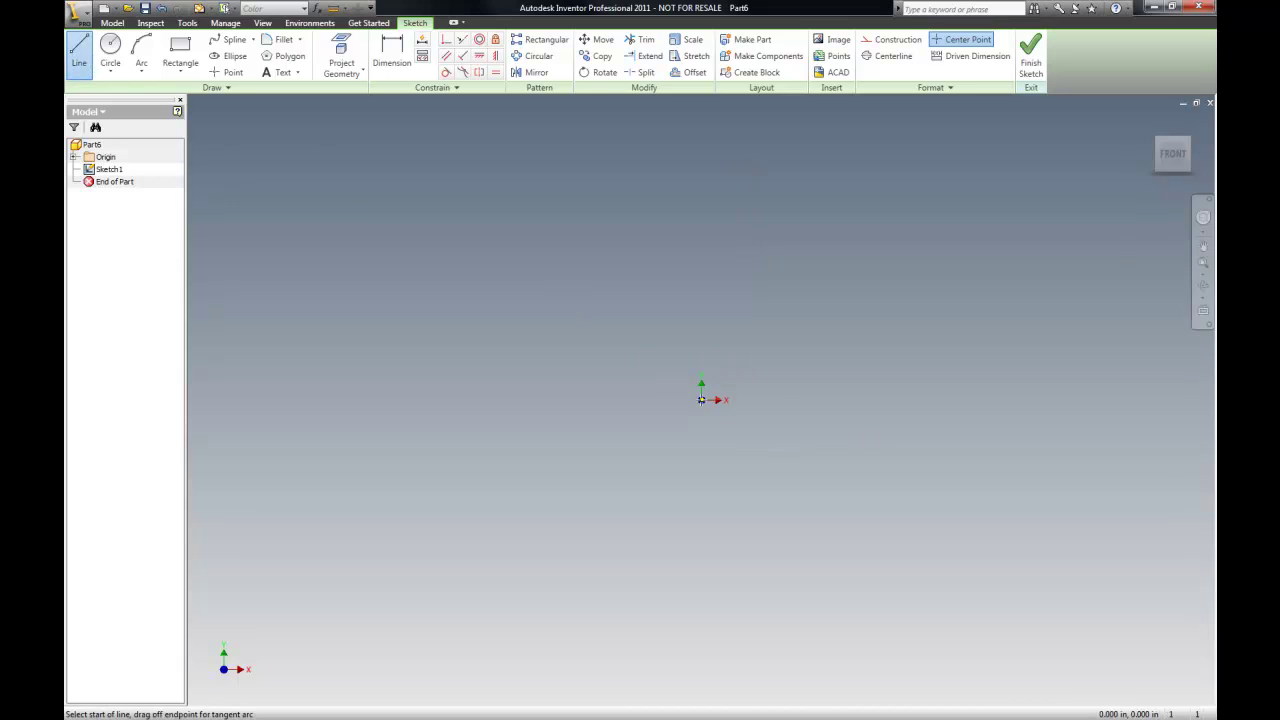
click(701, 399)
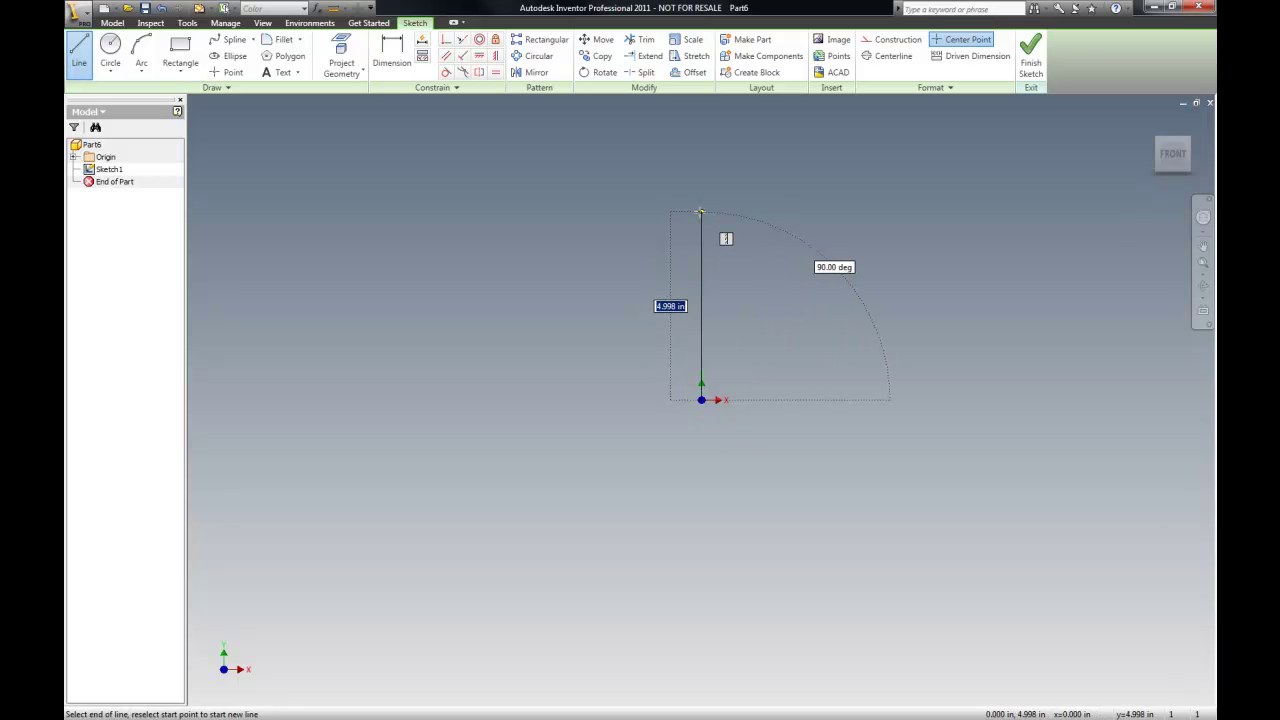
click(700, 211)
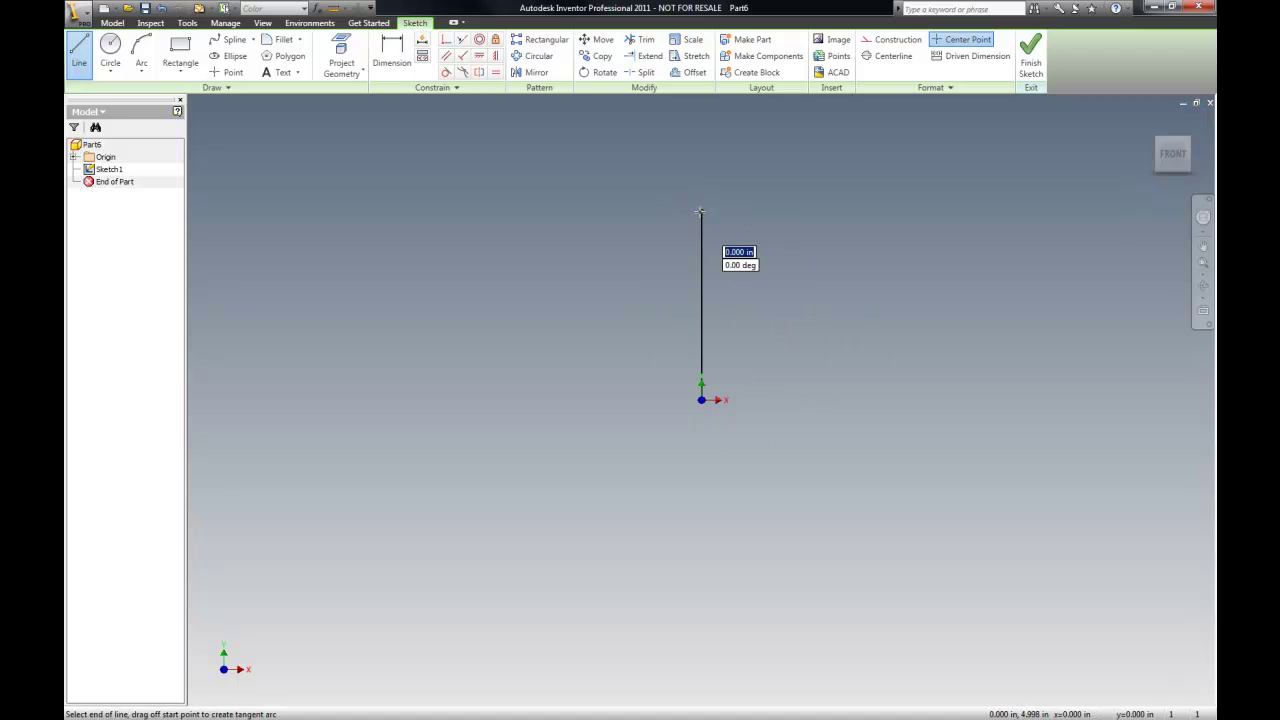
key(Escape)
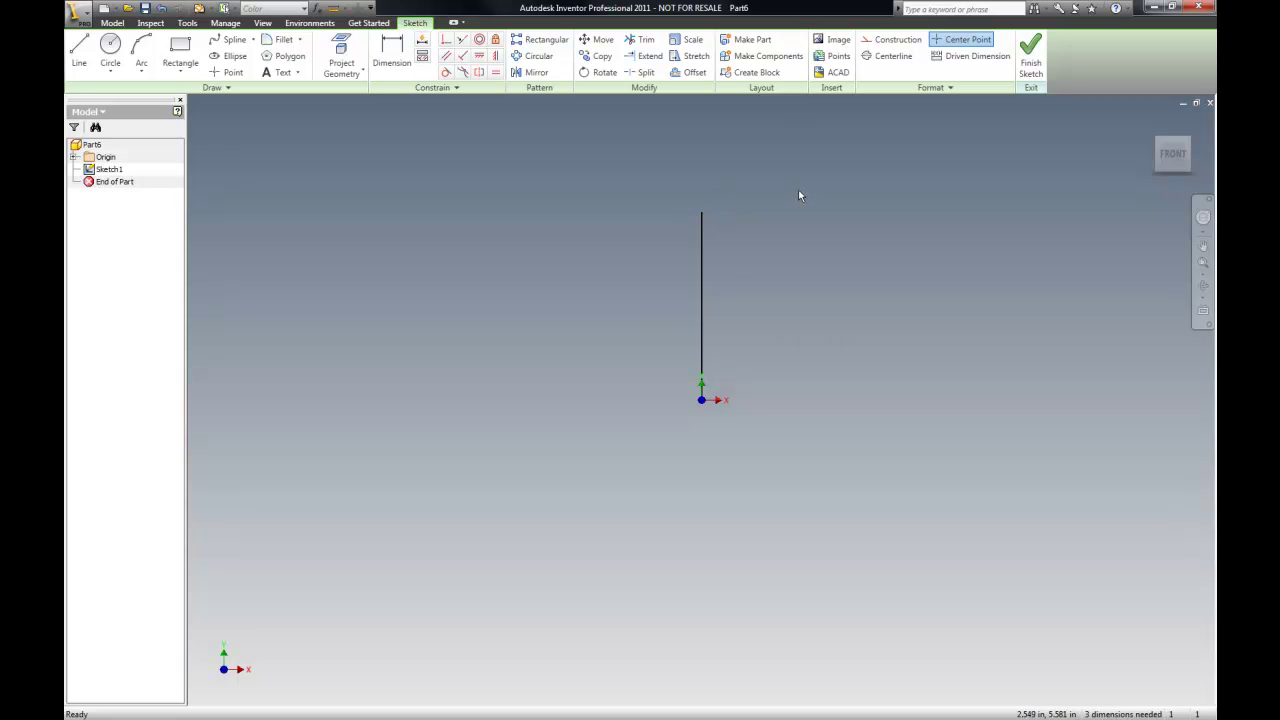
click(701, 242)
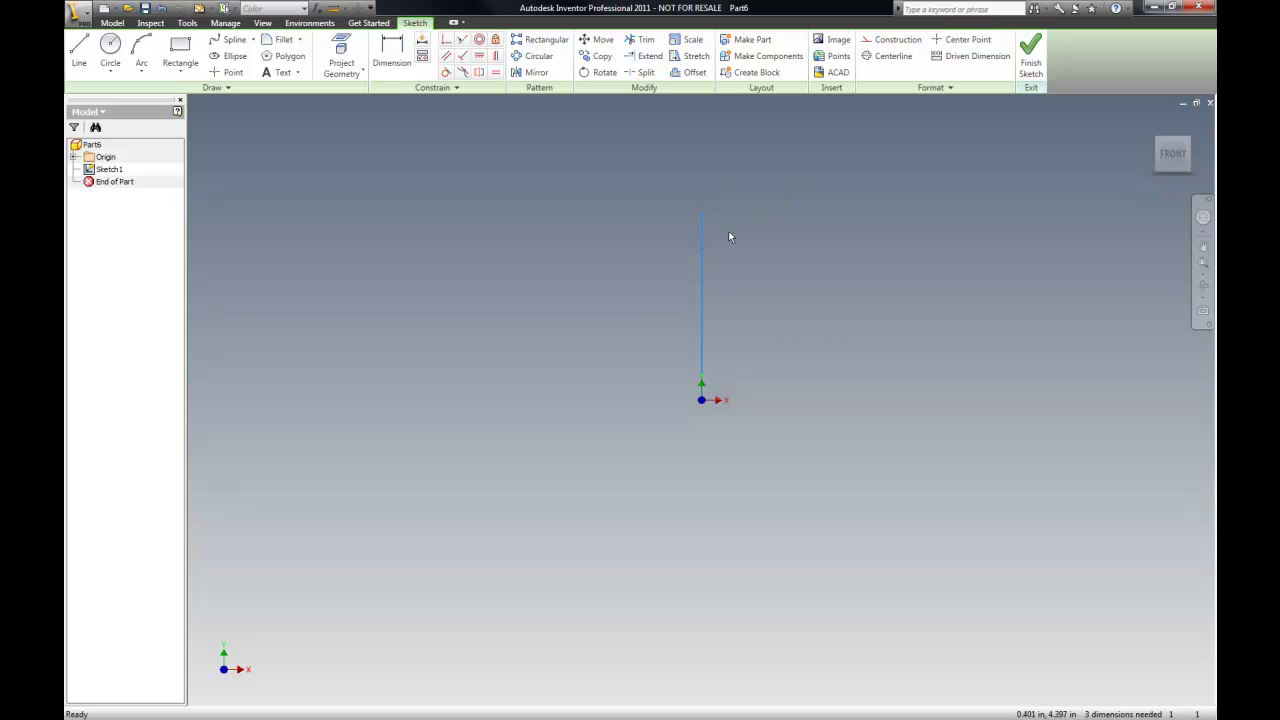
click(908, 41)
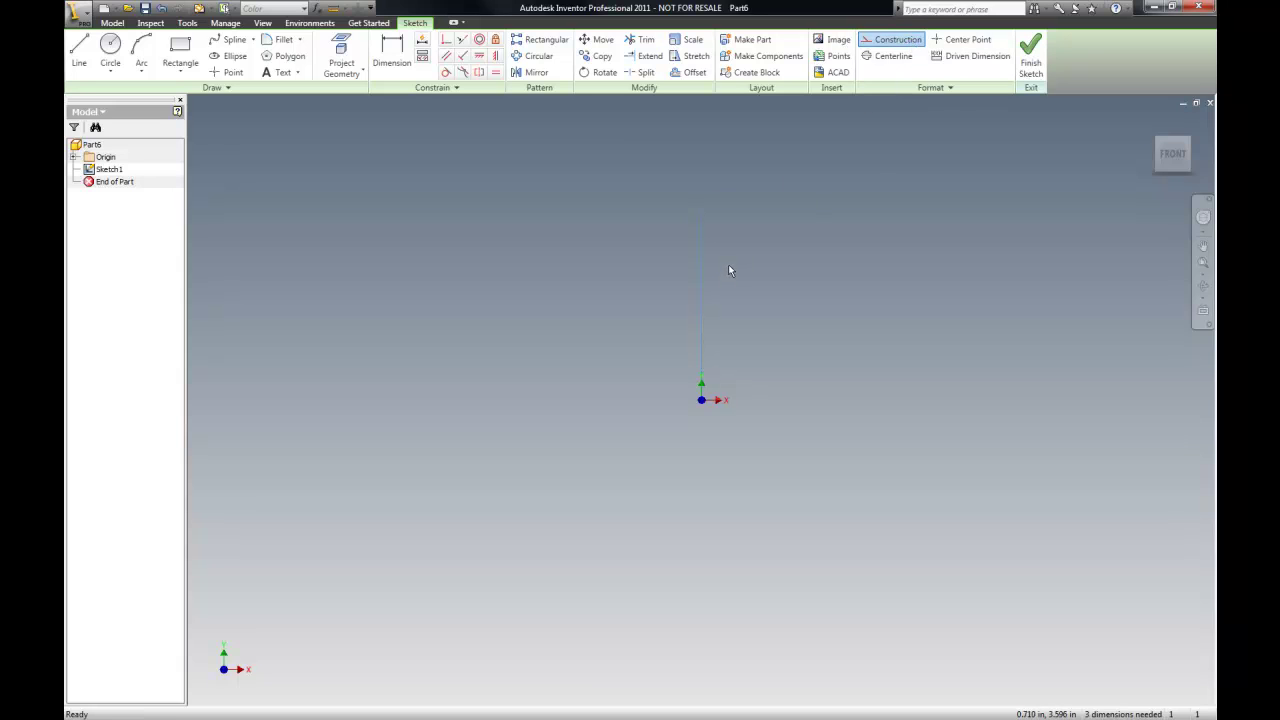
Start the profile at the origin with a horizontal line about 2.06 in long, a 0.25 in line down and a 0.5 in line outward
scroll(728, 266, up, 3)
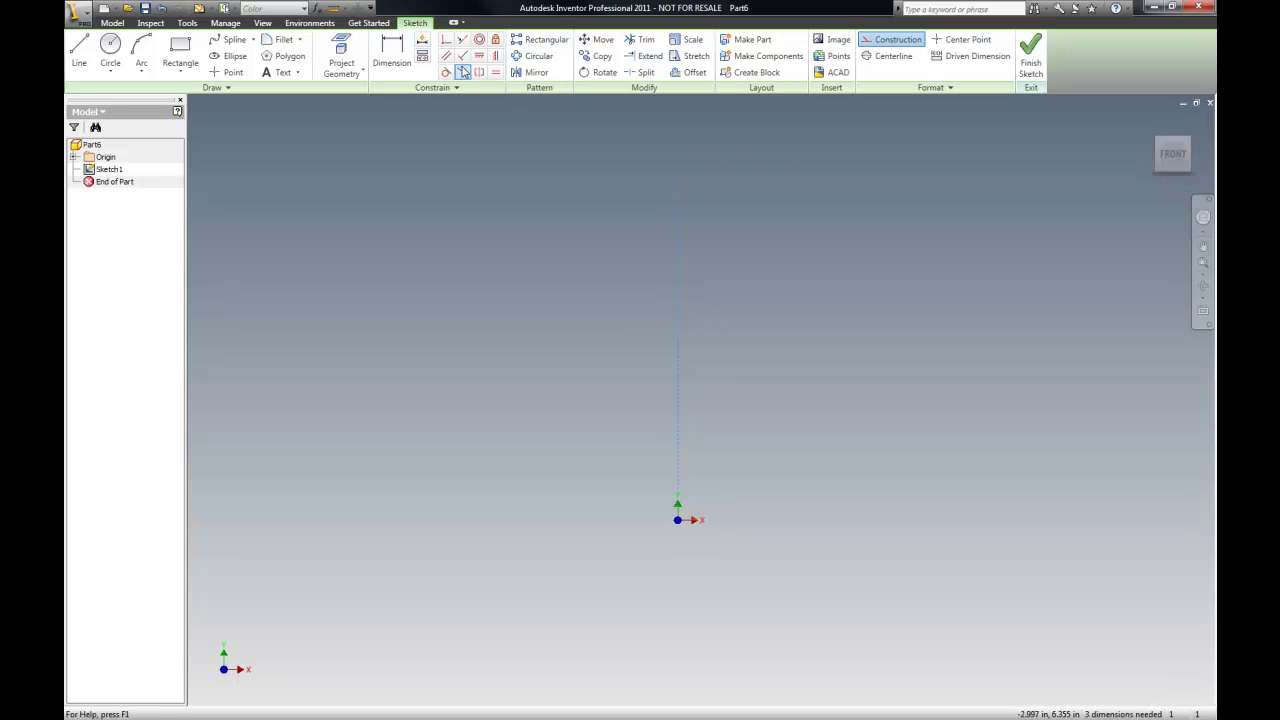
click(80, 52)
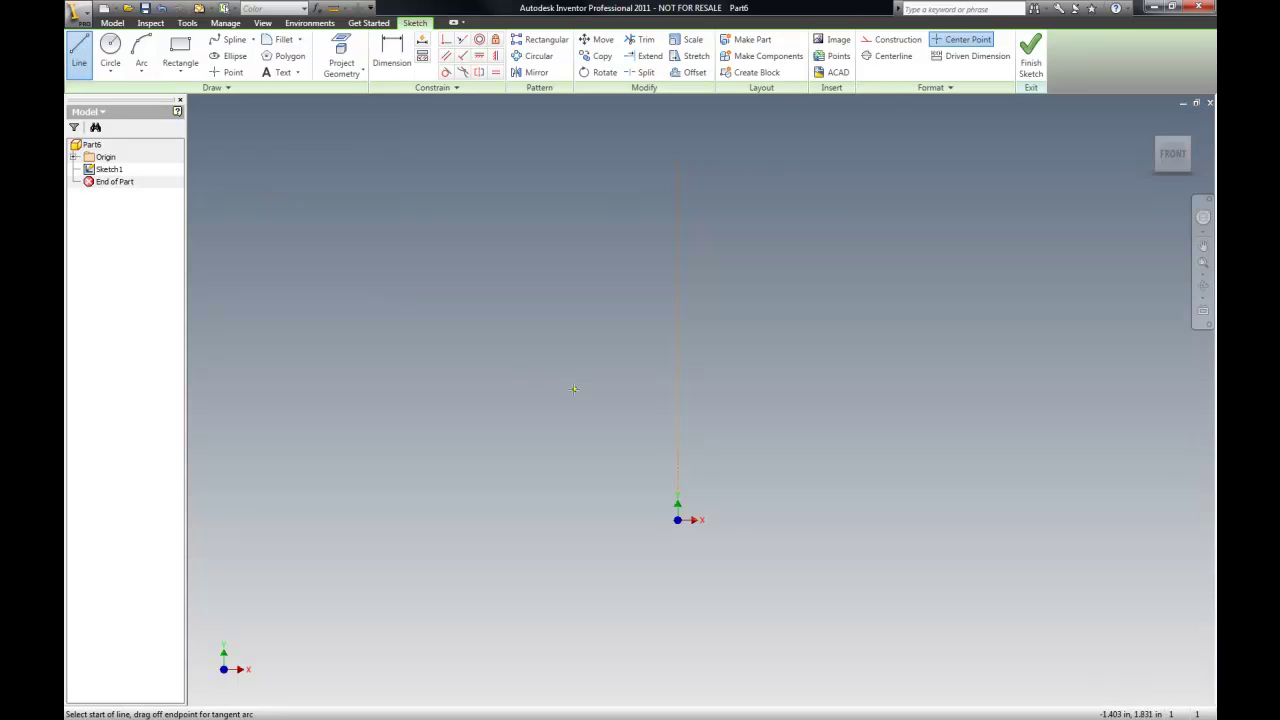
click(677, 519)
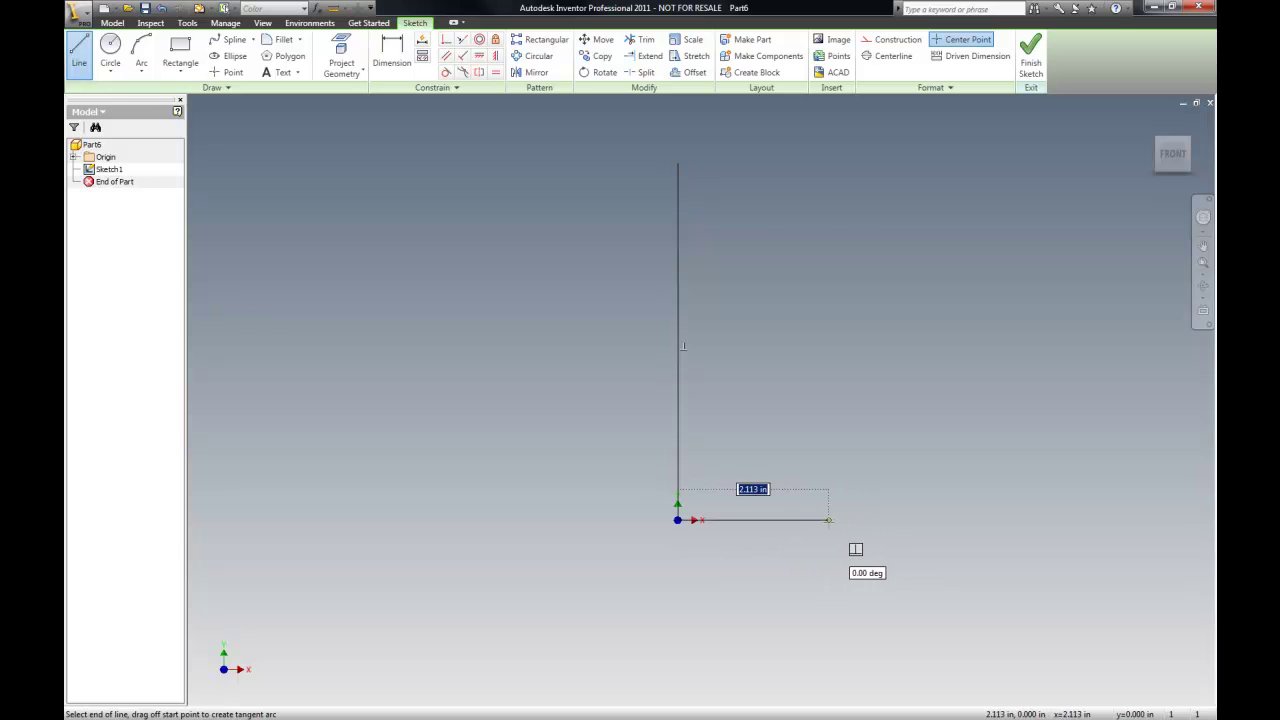
click(825, 519)
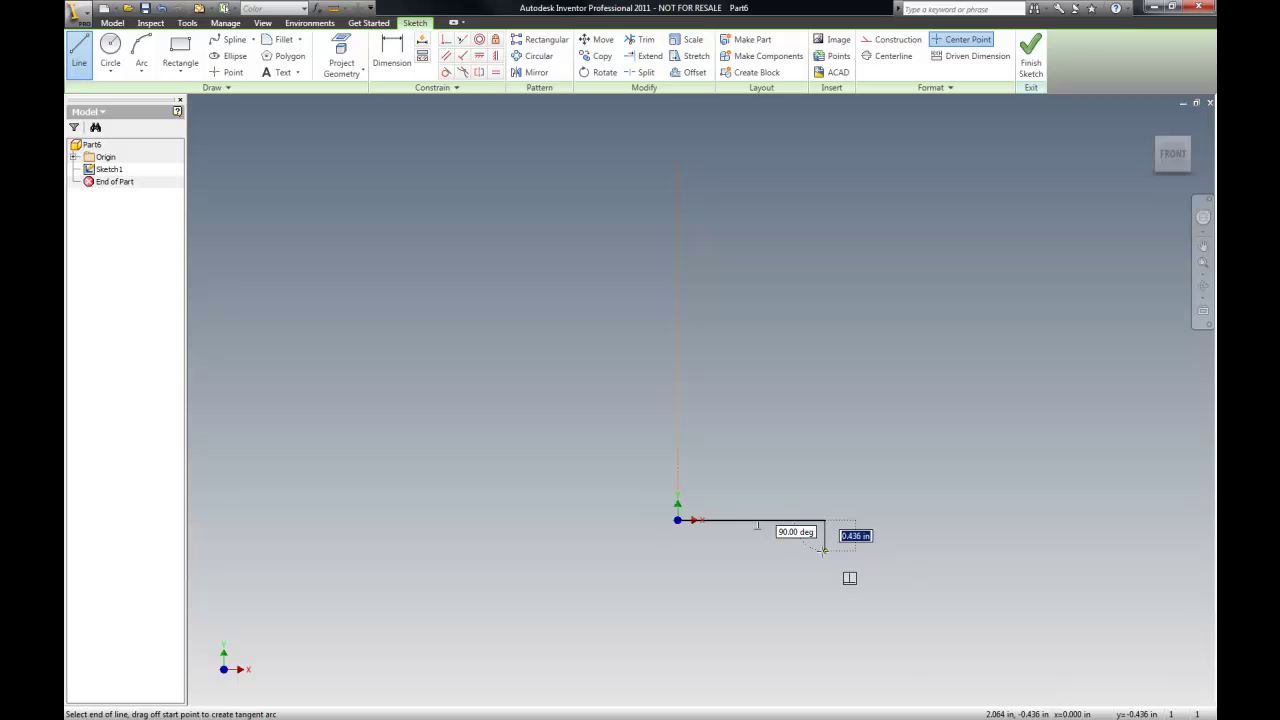
text(.25)
key(Return)
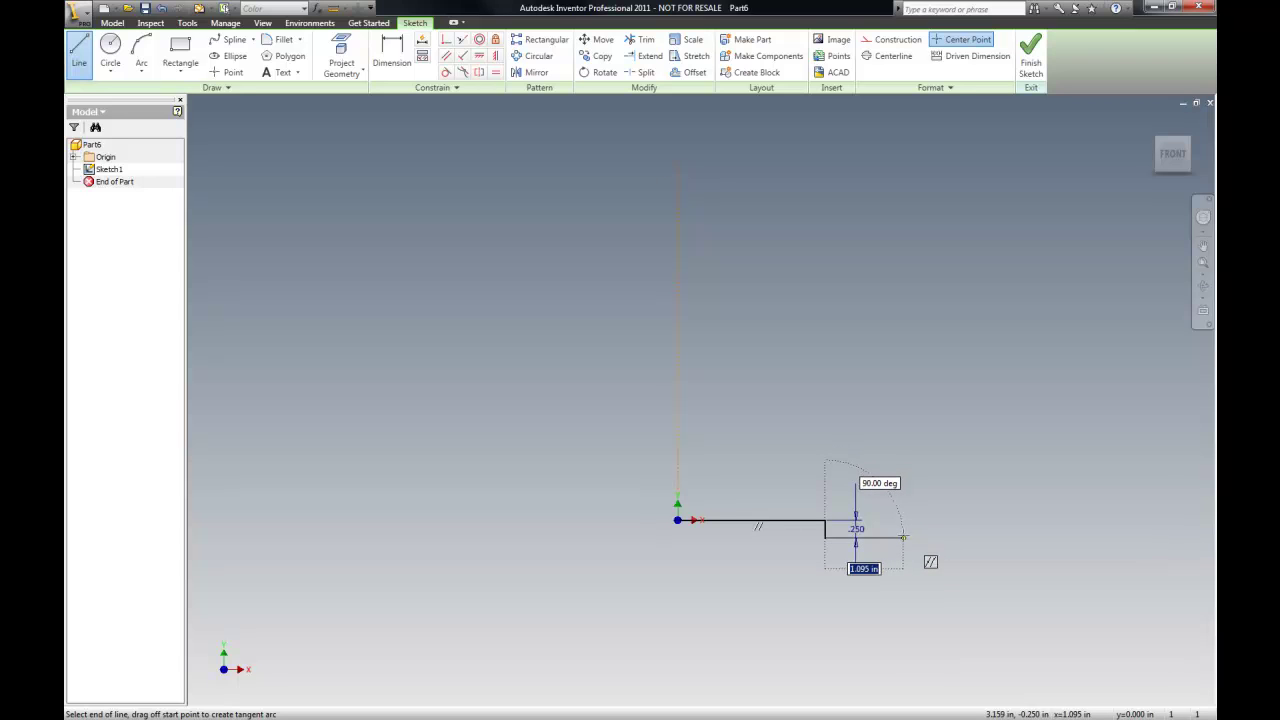
text(.5)
key(Tab)
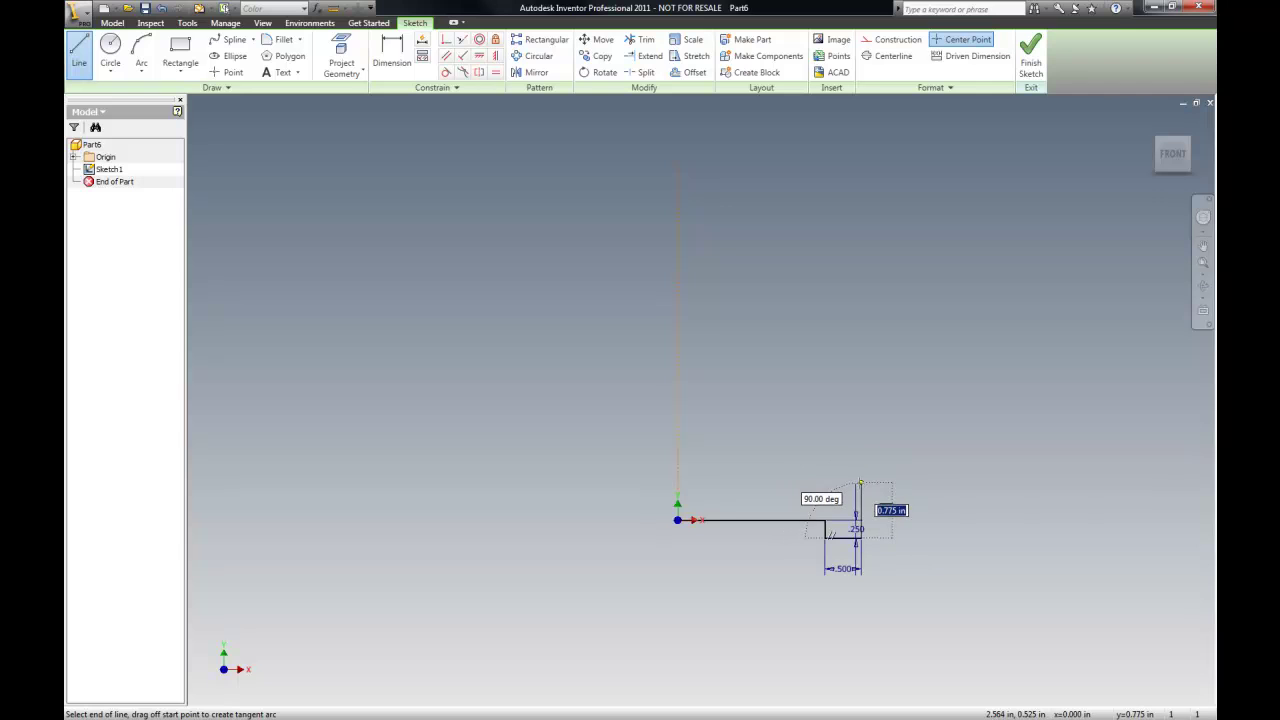
Continue the profile up about 0.78 in, outward 2.18, up 0.62, inward 1.63, up 2.78, briefly inward, and diagonally down to the construction line
click(858, 484)
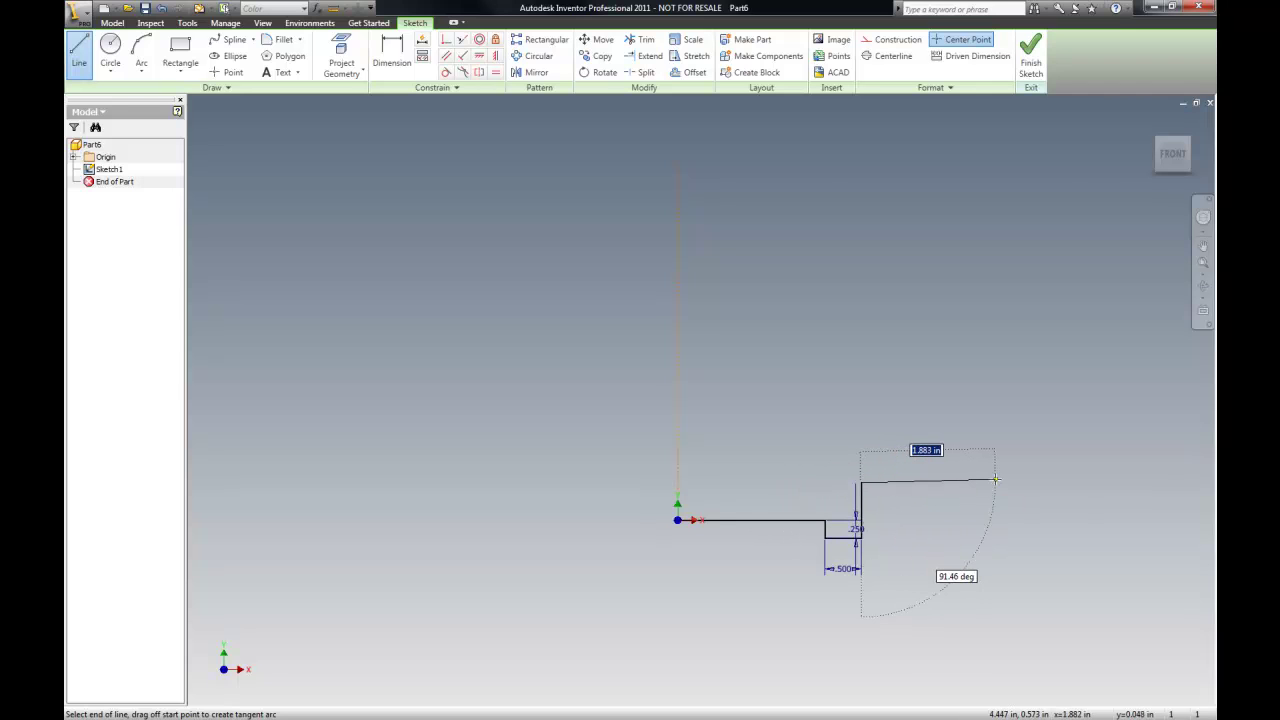
click(1017, 483)
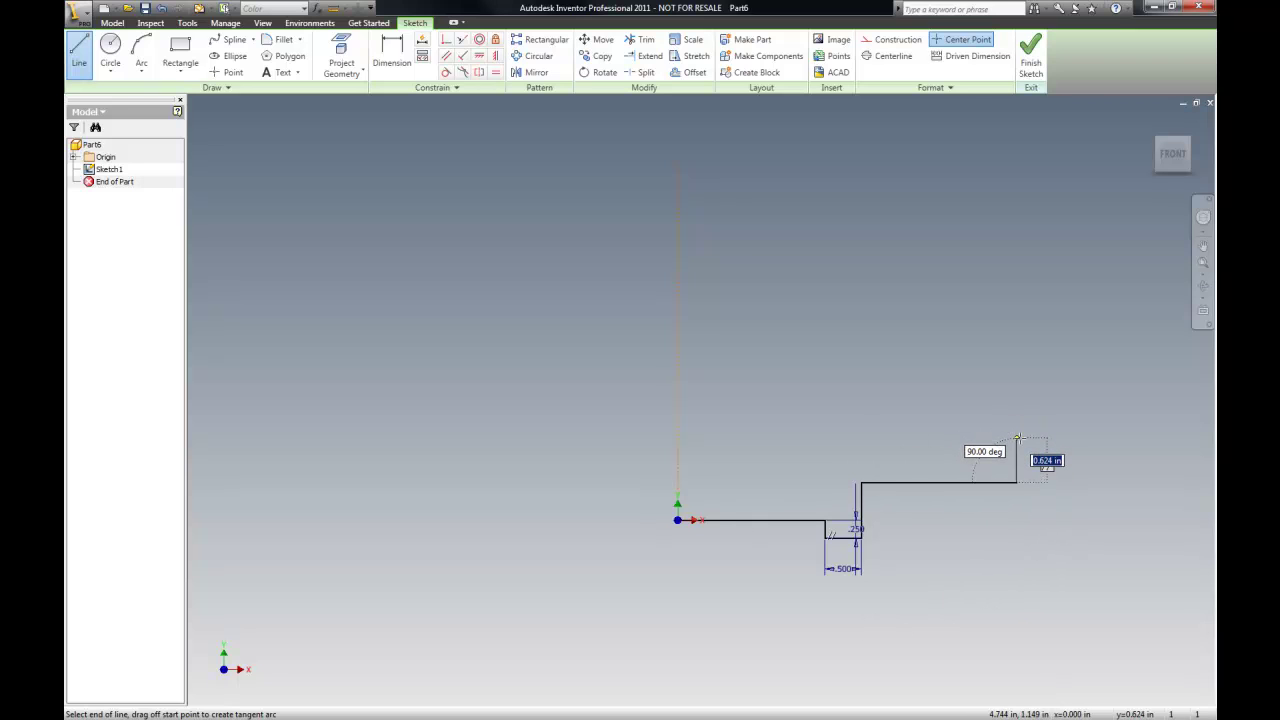
click(1017, 438)
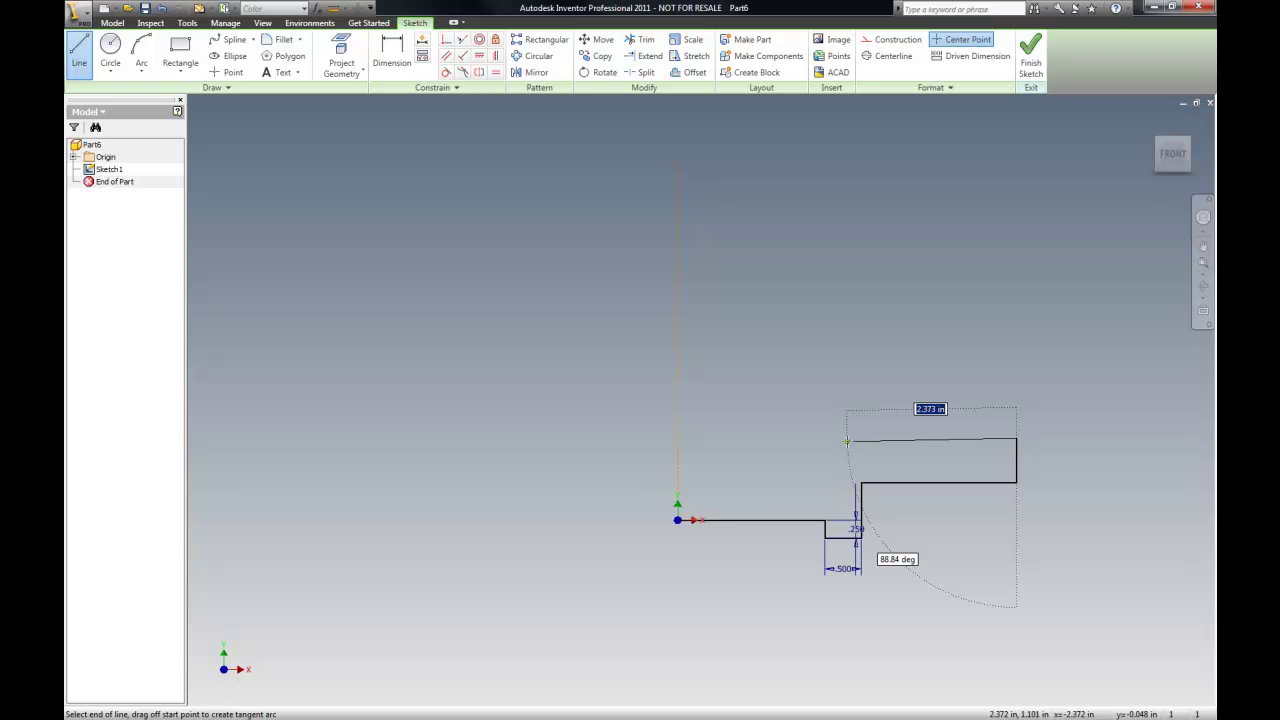
click(899, 438)
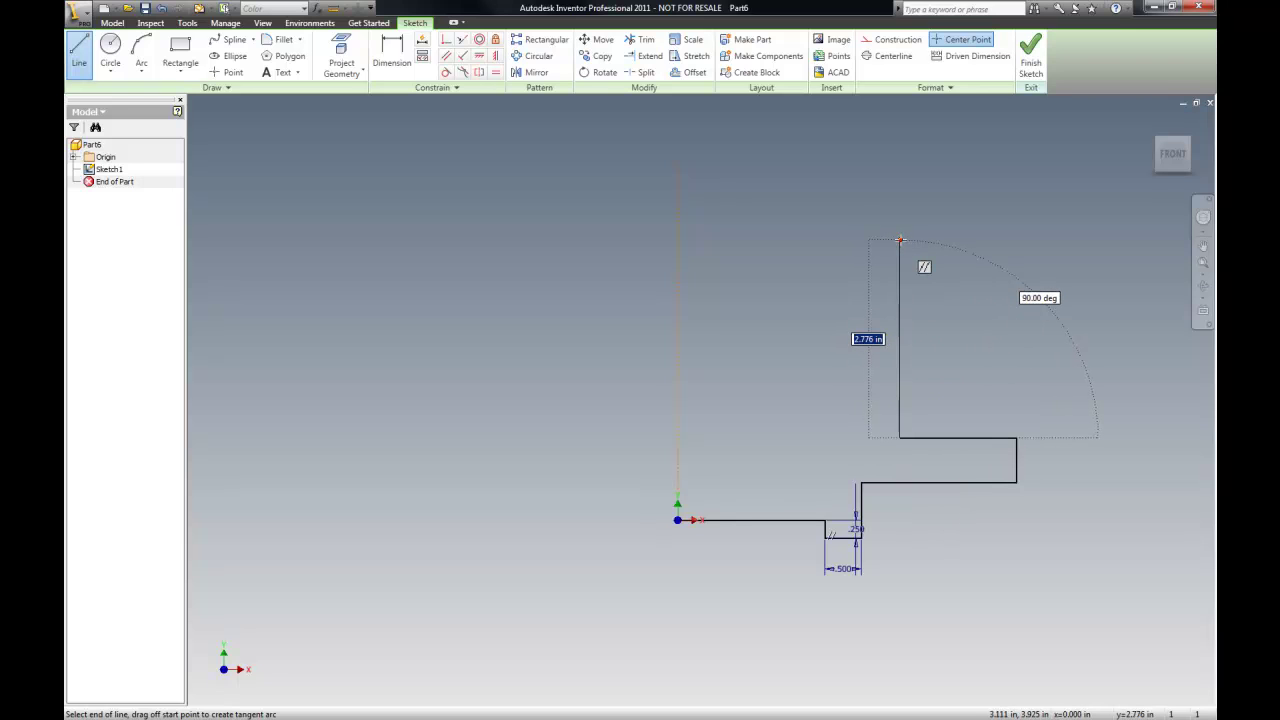
click(899, 240)
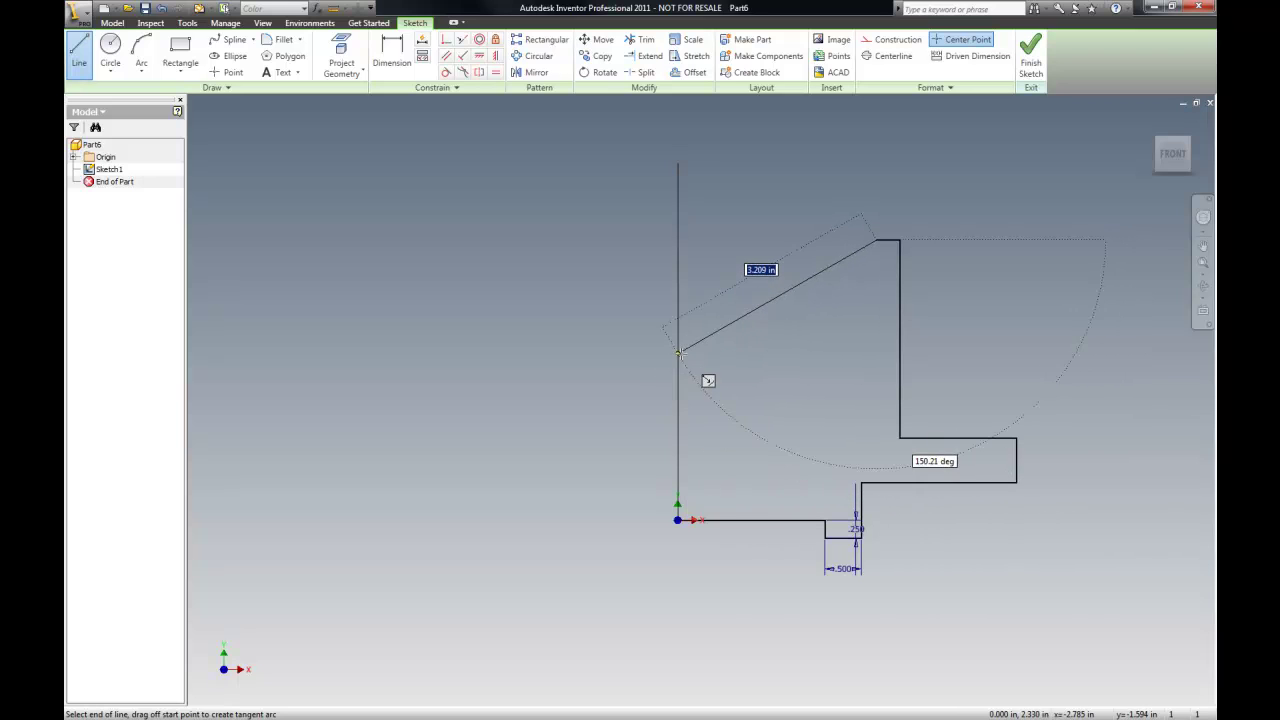
double_click(678, 424)
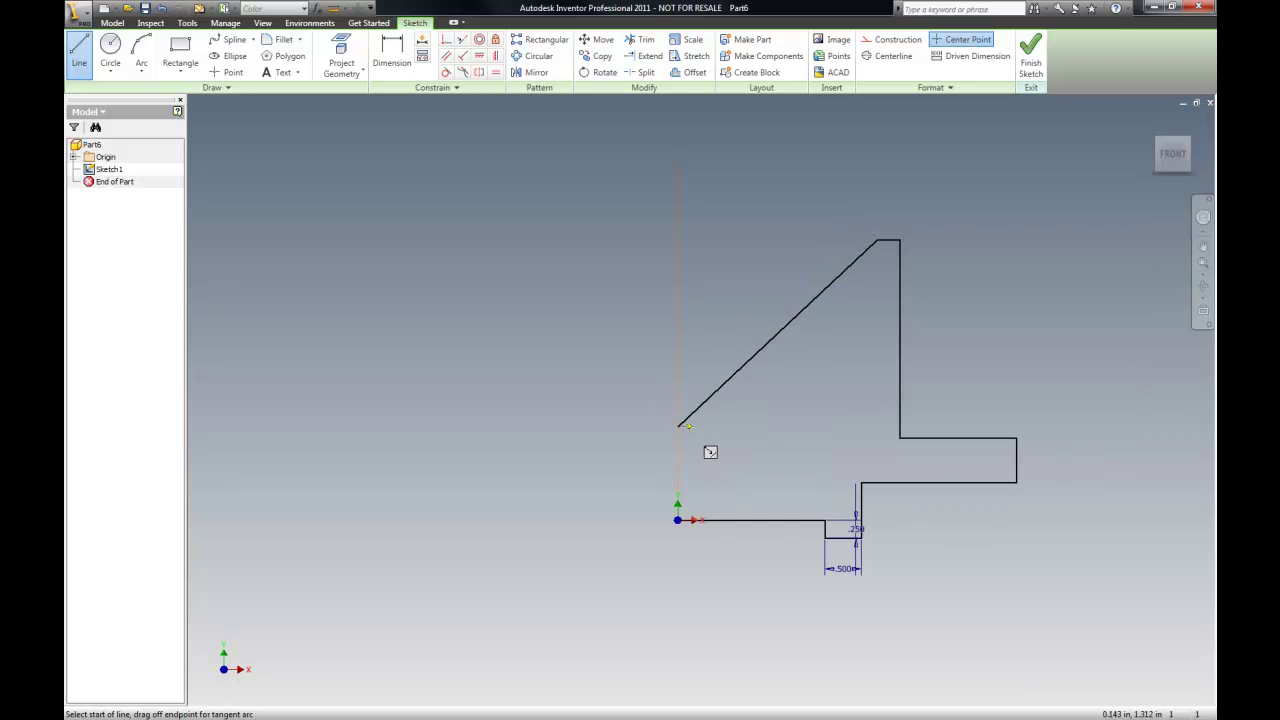
key(Escape)
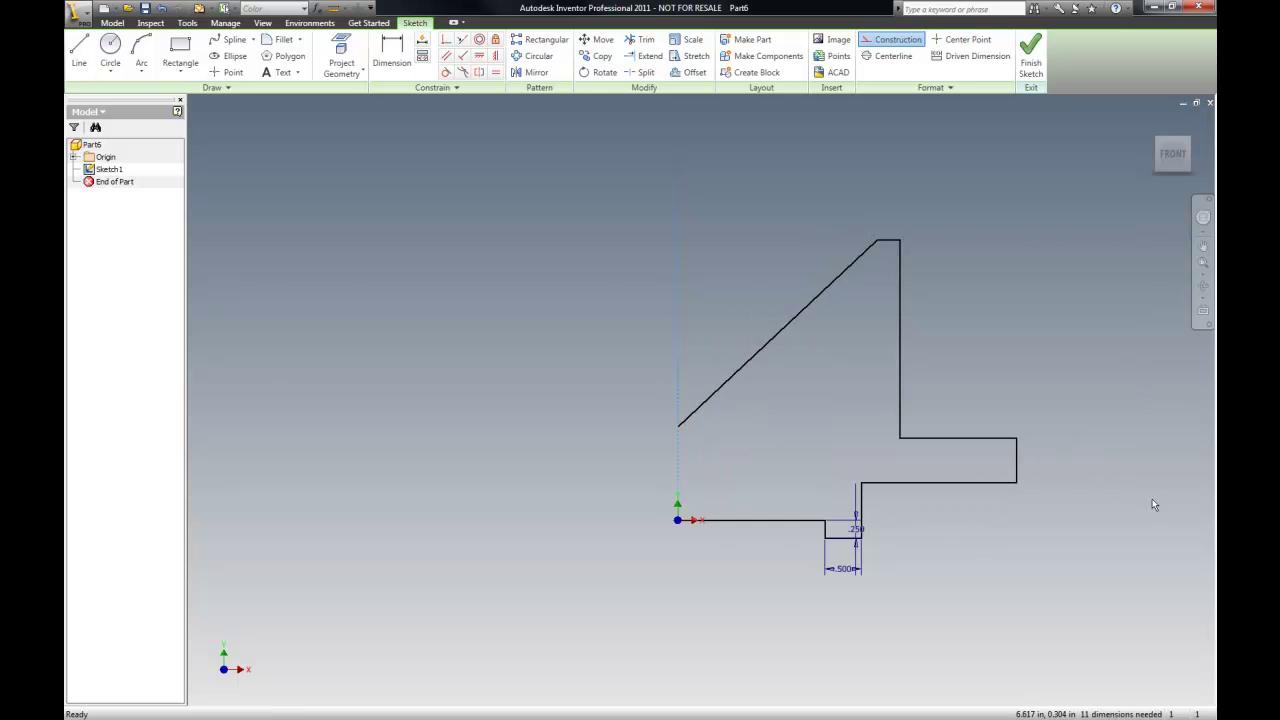
Move the 0.250 dimension outside the profile and the 0.500 dimension slightly closer to the bottom edge
scroll(1151, 506, down, 3)
scroll(725, 455, up, 4)
scroll(705, 430, down, 5)
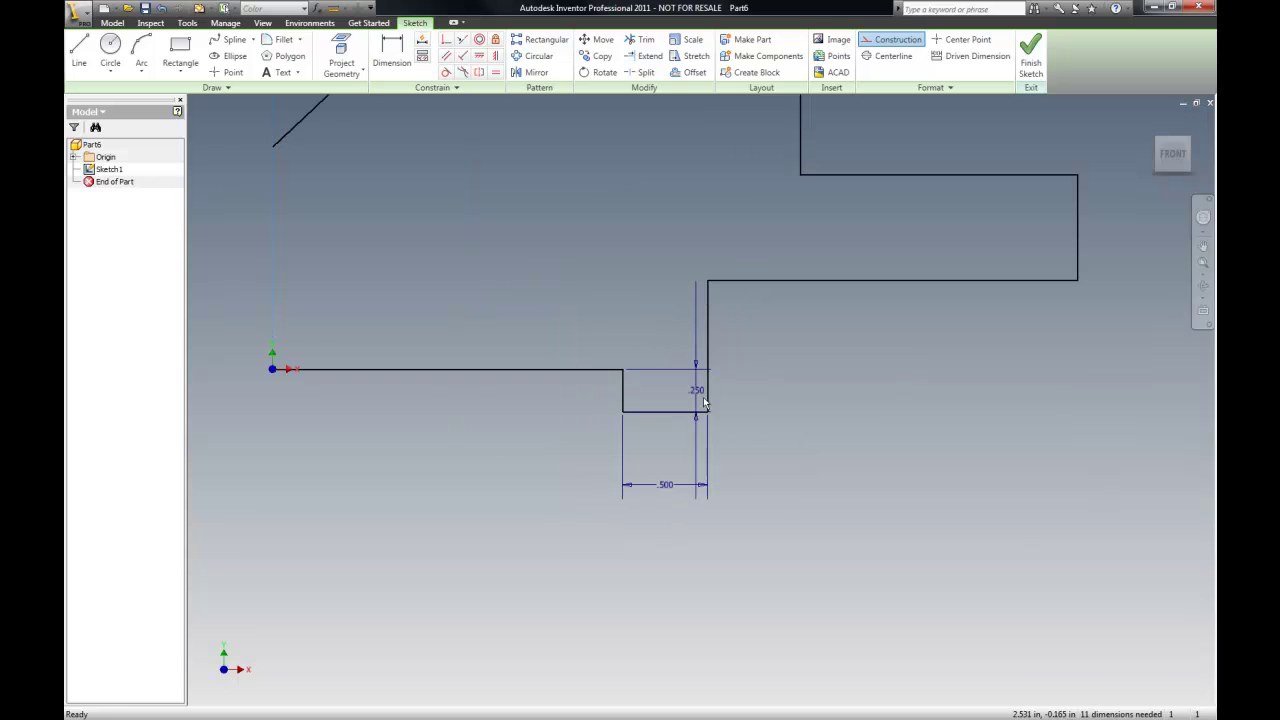
drag(697, 398, 806, 396)
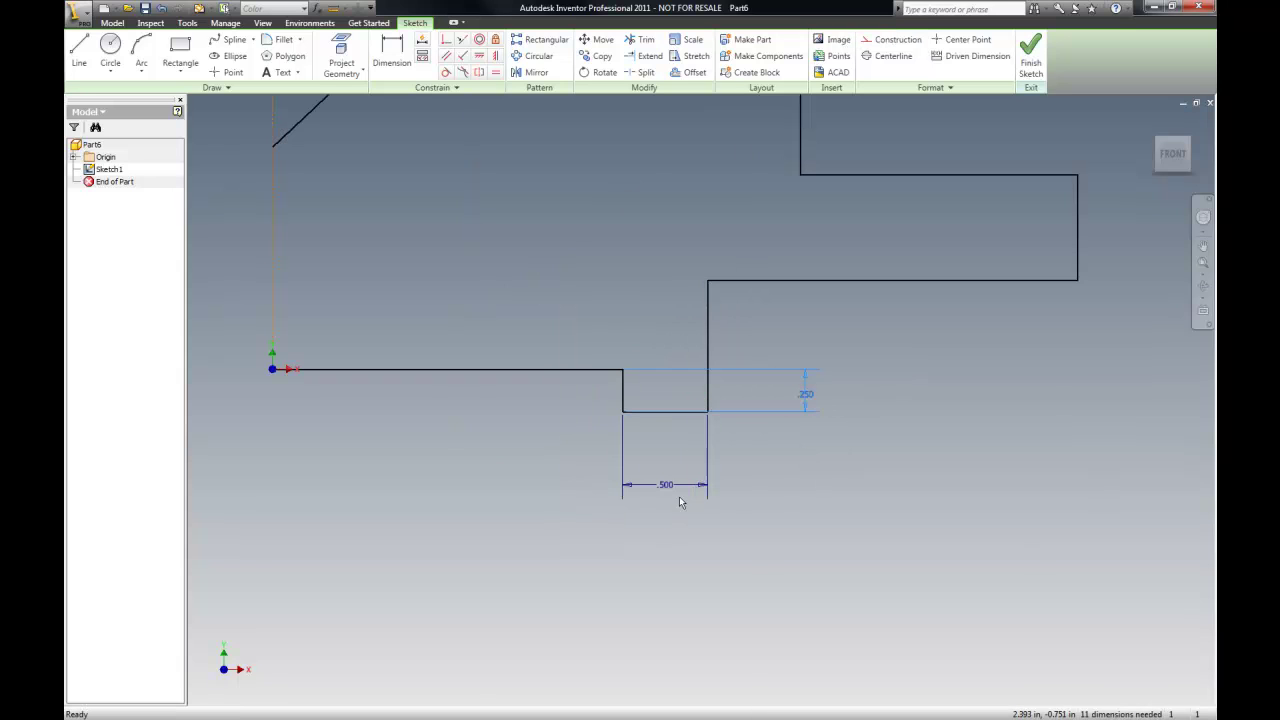
drag(666, 487, 667, 473)
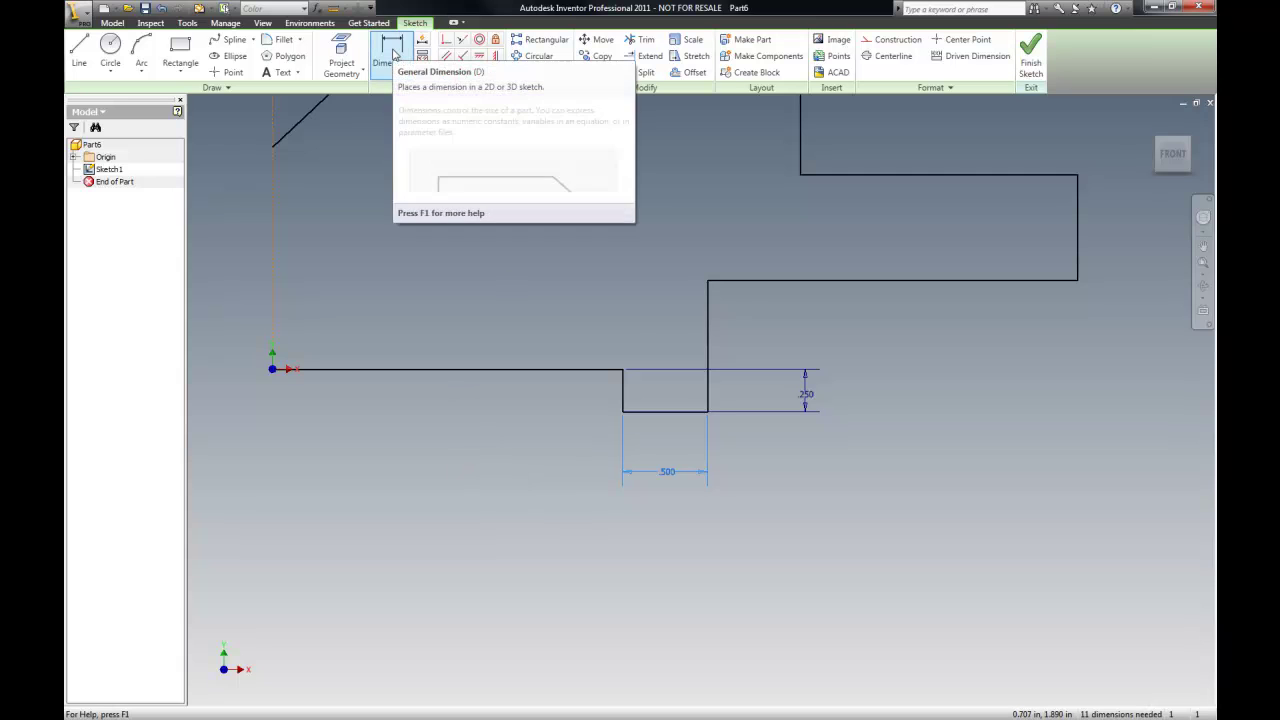
Dimension the horizontal line starting at the origin as 2 in, placing it in line with the 0.500 dimension
click(394, 54)
click(438, 370)
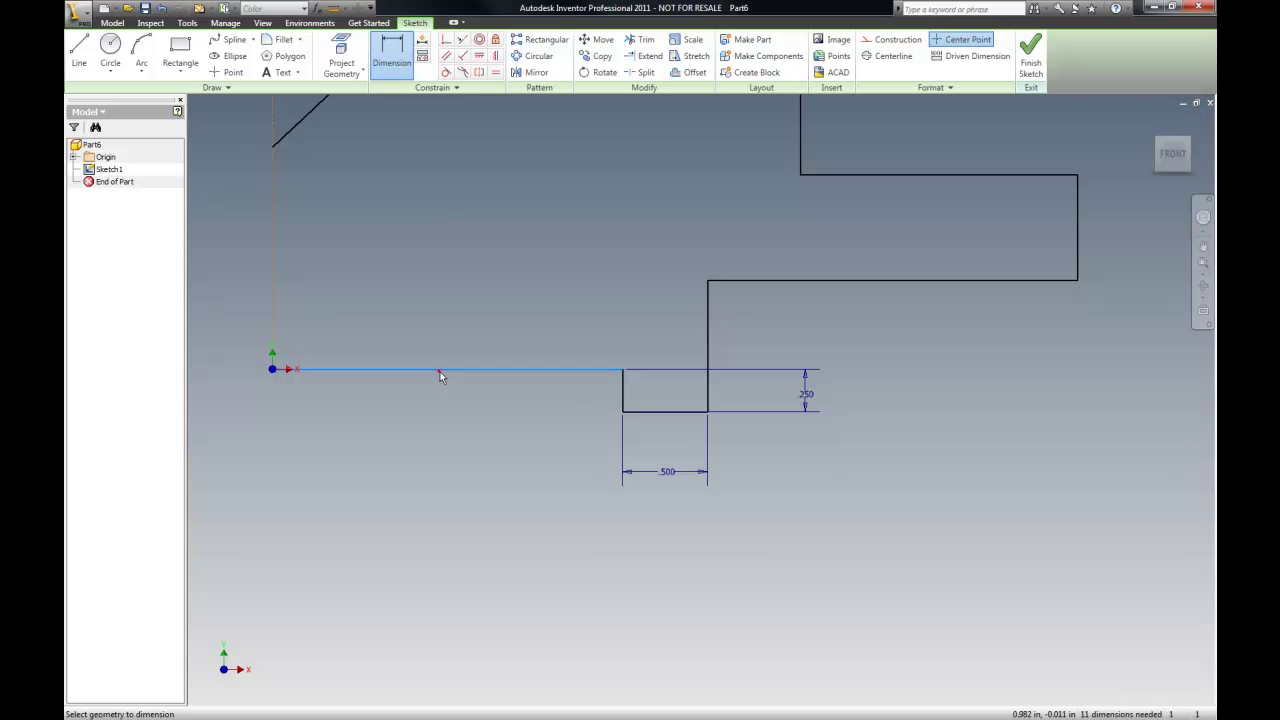
click(433, 471)
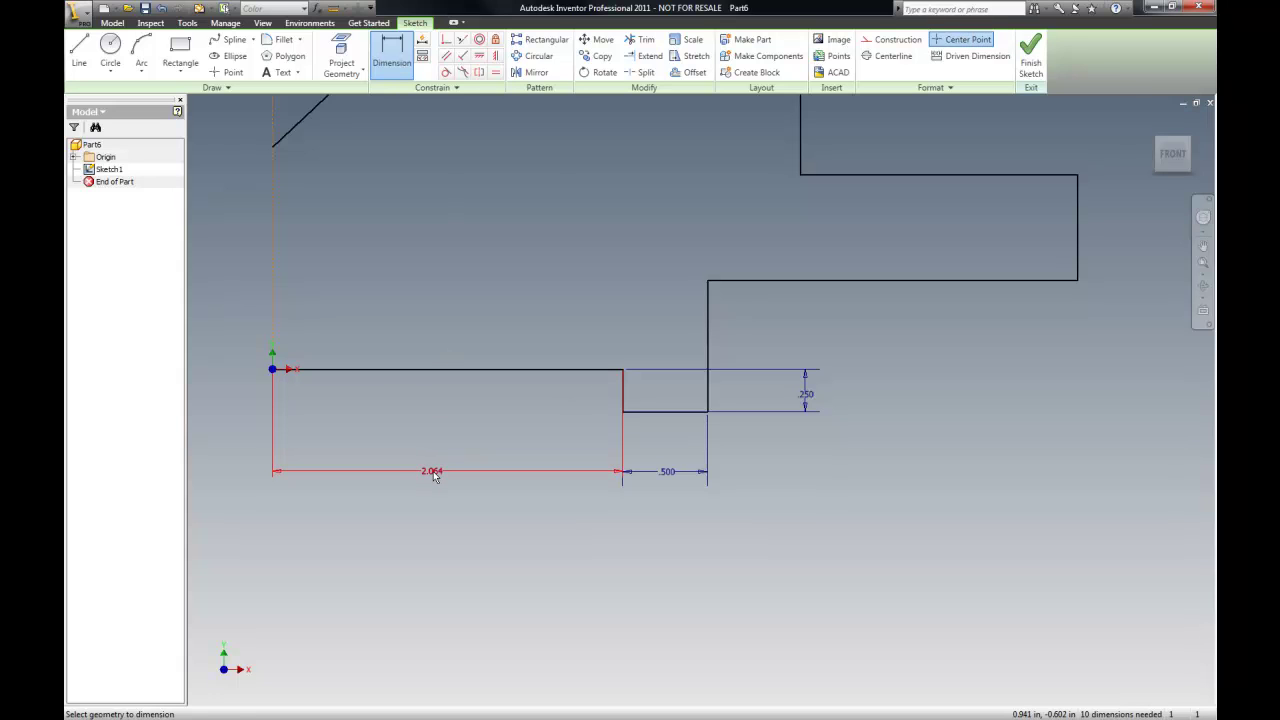
text(2)
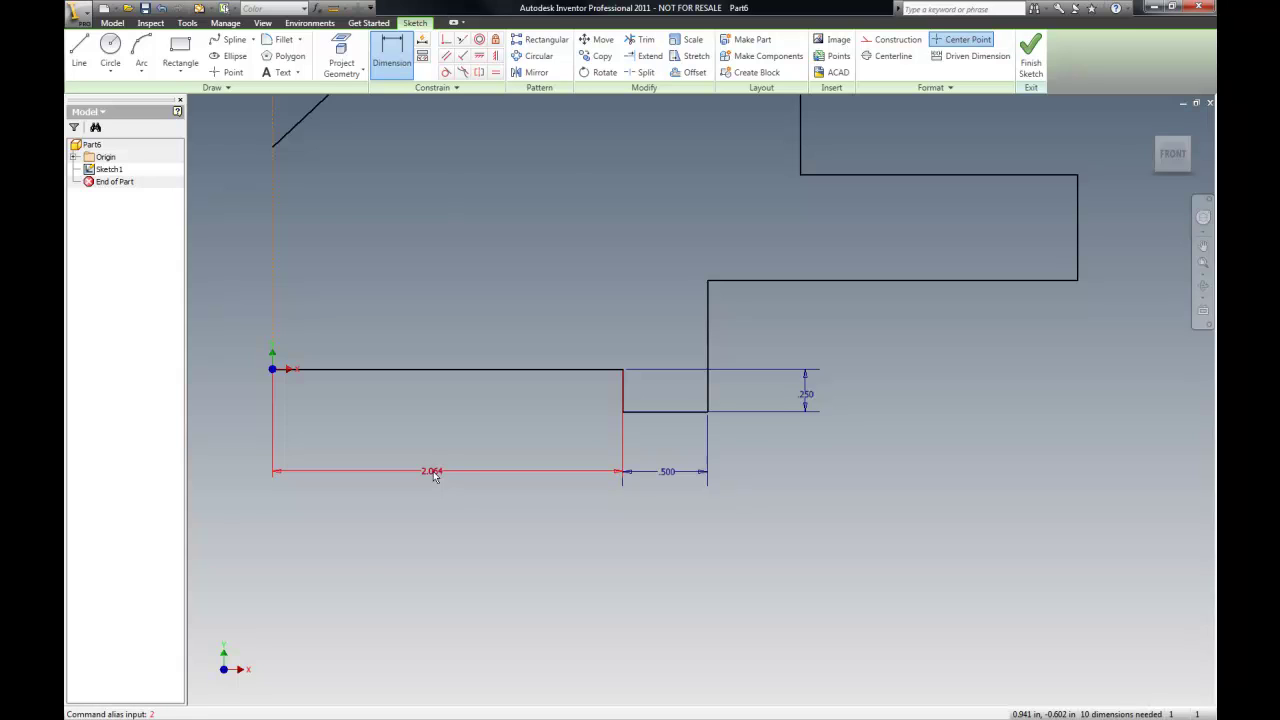
click(434, 476)
text(2)
key(Return)
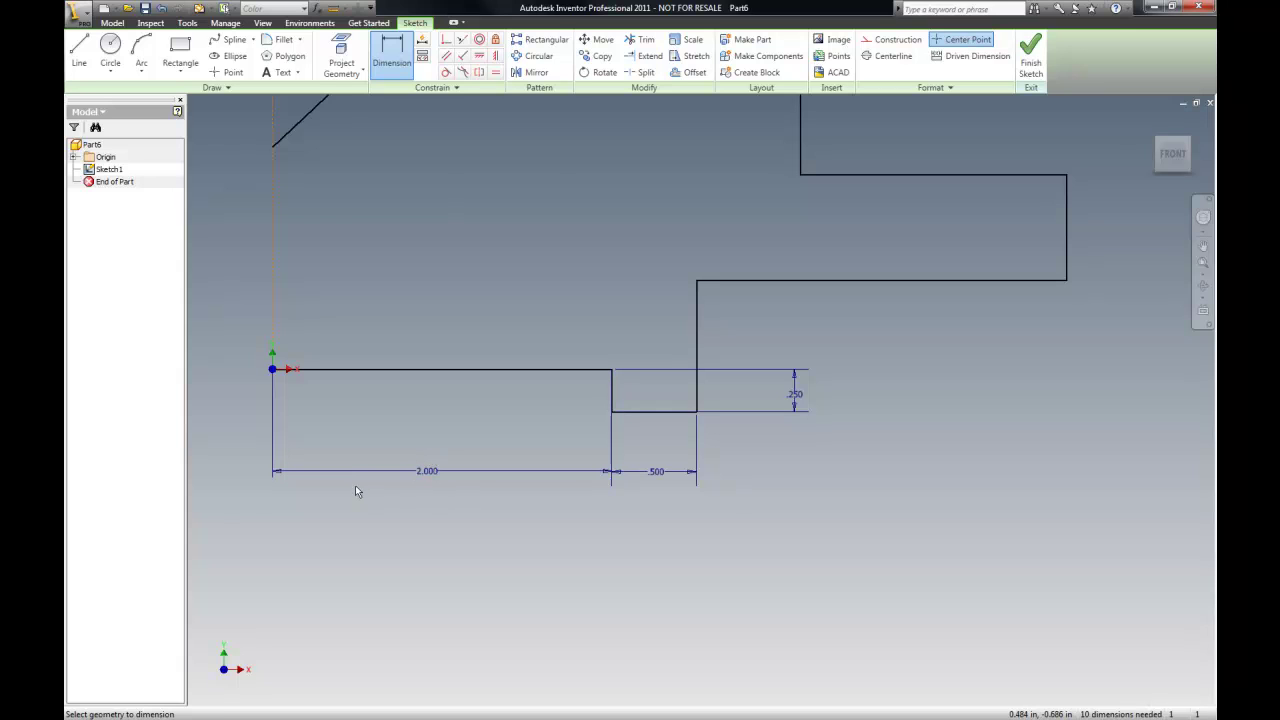
Dimension the vertical edge between the bottom step and the flange's underside as 0.75 in, placing it outside the profile
scroll(480, 550, down, 5)
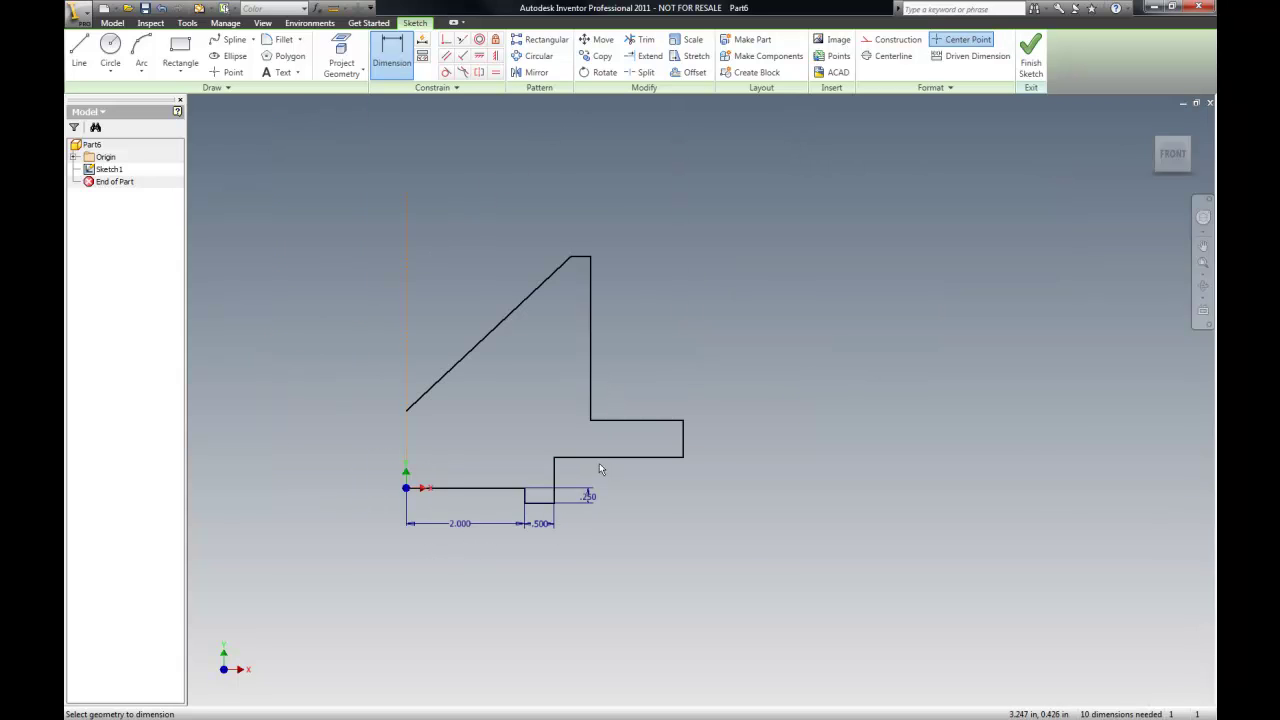
scroll(610, 524, up, 3)
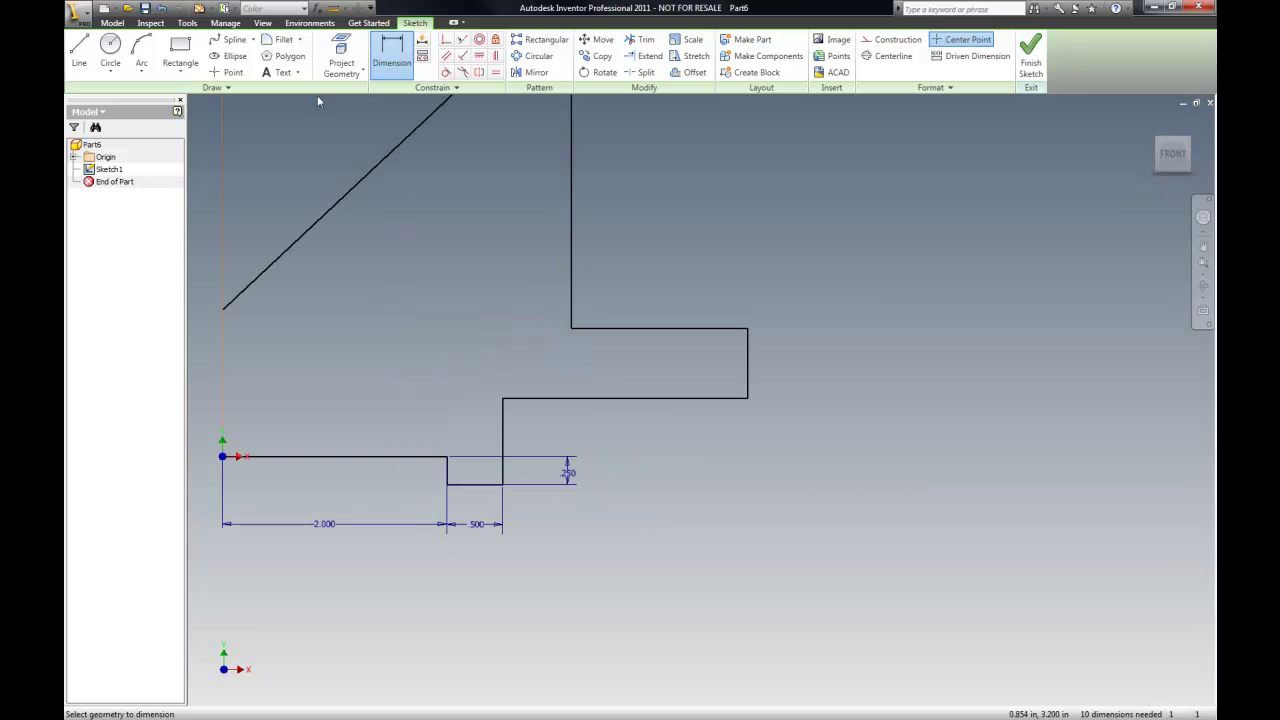
click(503, 441)
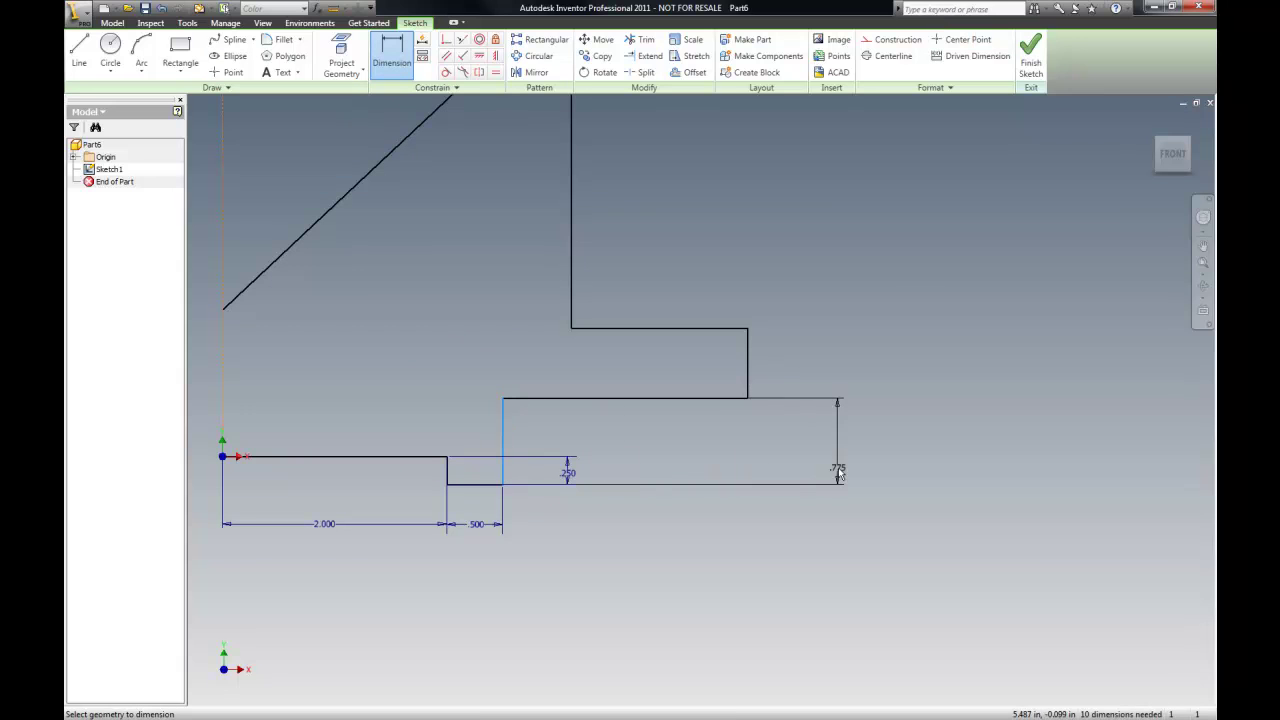
click(808, 466)
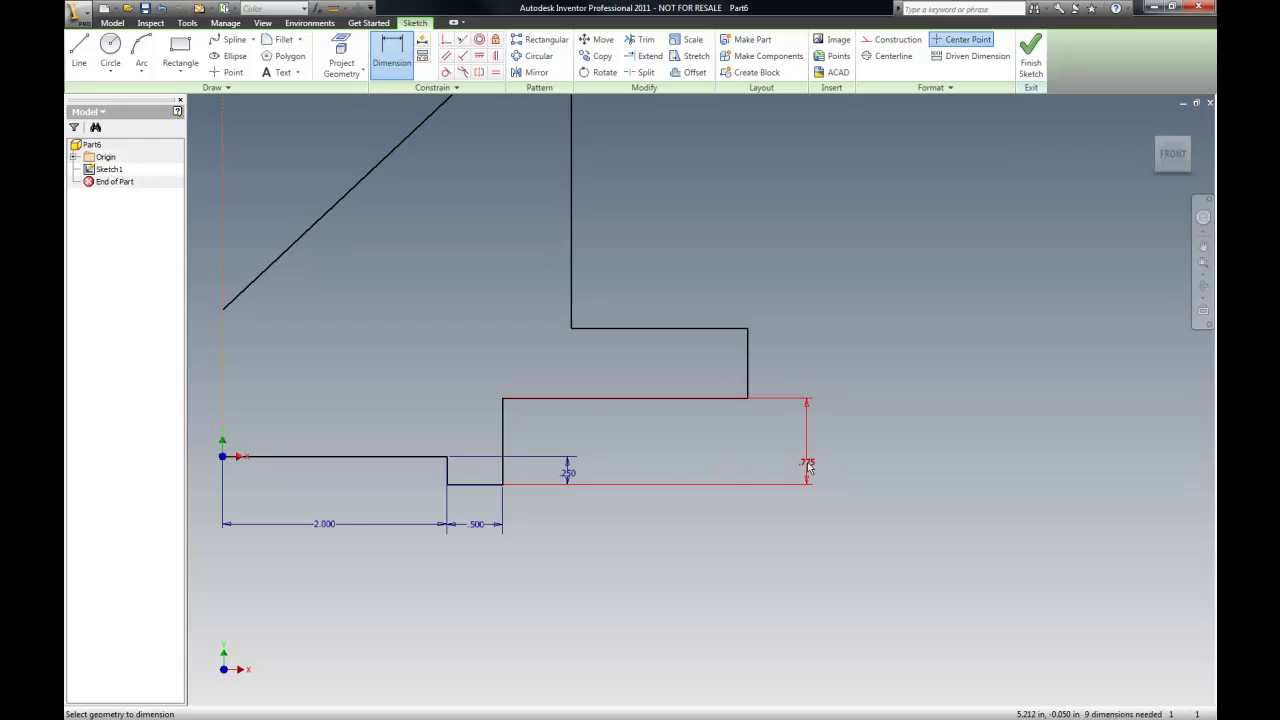
click(808, 466)
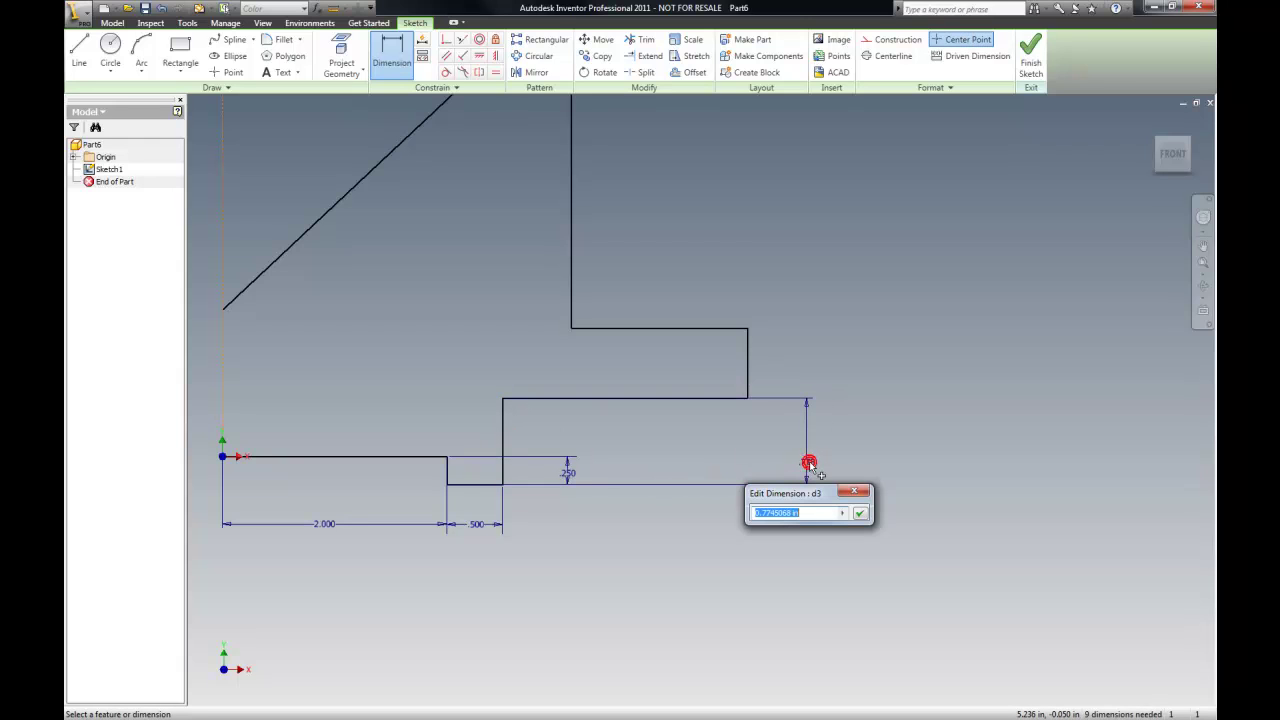
text(.75)
click(860, 512)
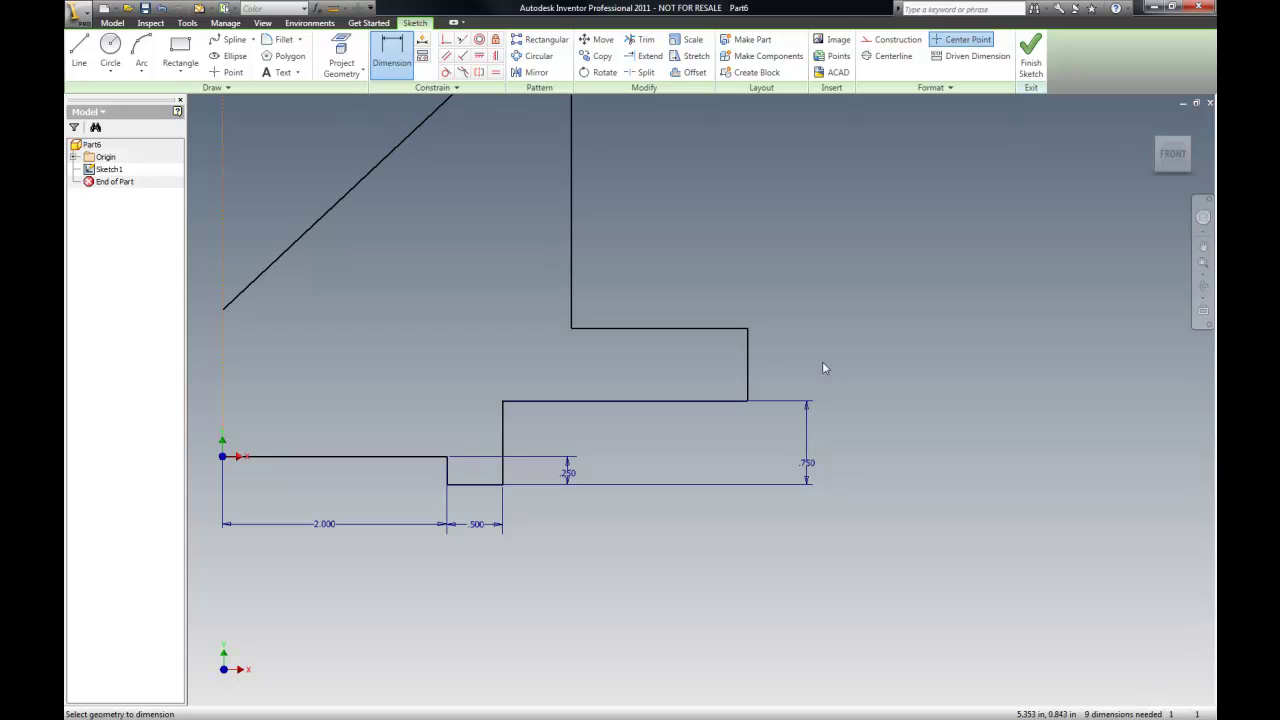
Dimension the flange's outer vertical edge as 1 in, placing the dimension outside the profile
click(748, 360)
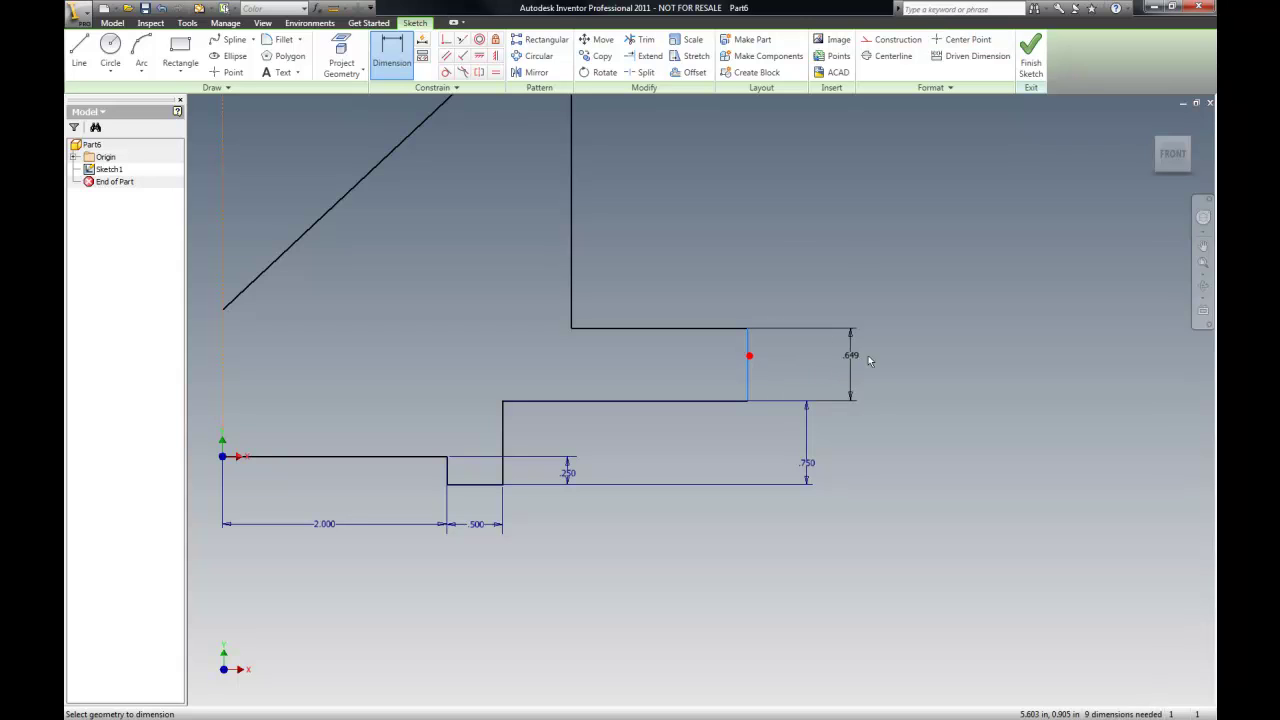
click(878, 355)
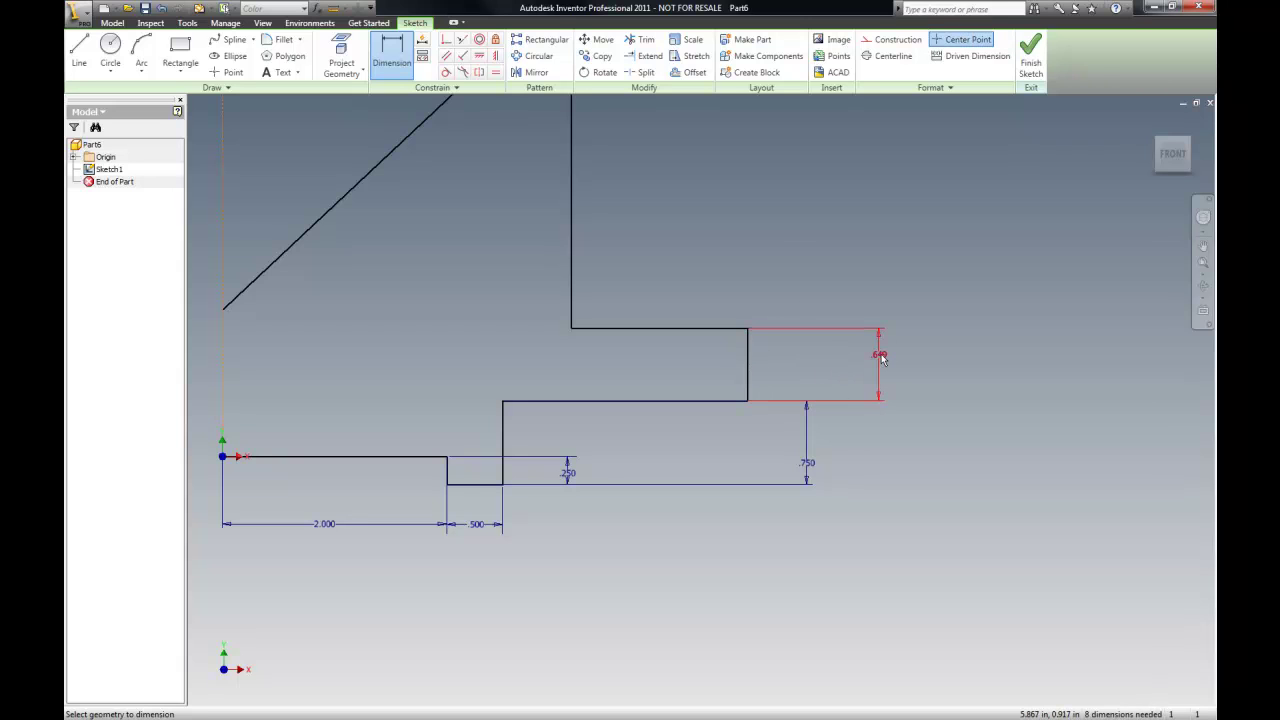
text(1)
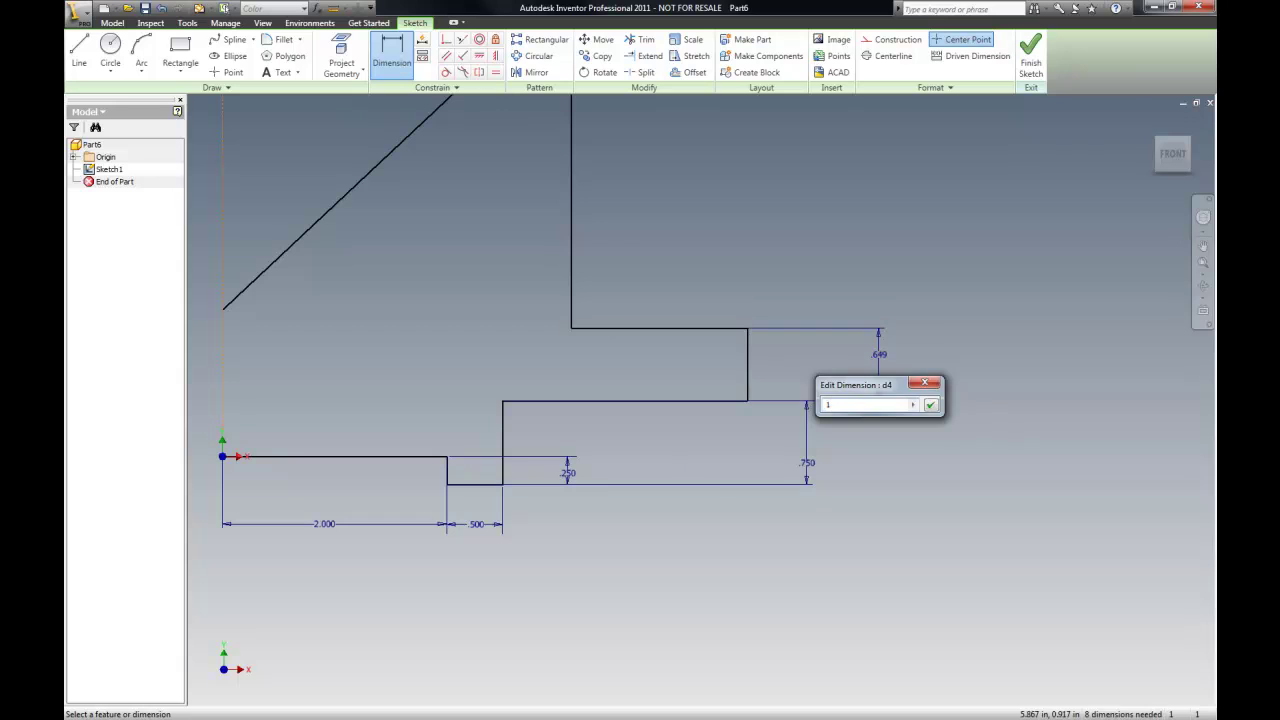
key(Return)
Dimension the horizontal distance from the construction line to the upper end of the diagonal as 3 in, placing it above the profile
scroll(756, 412, down, 5)
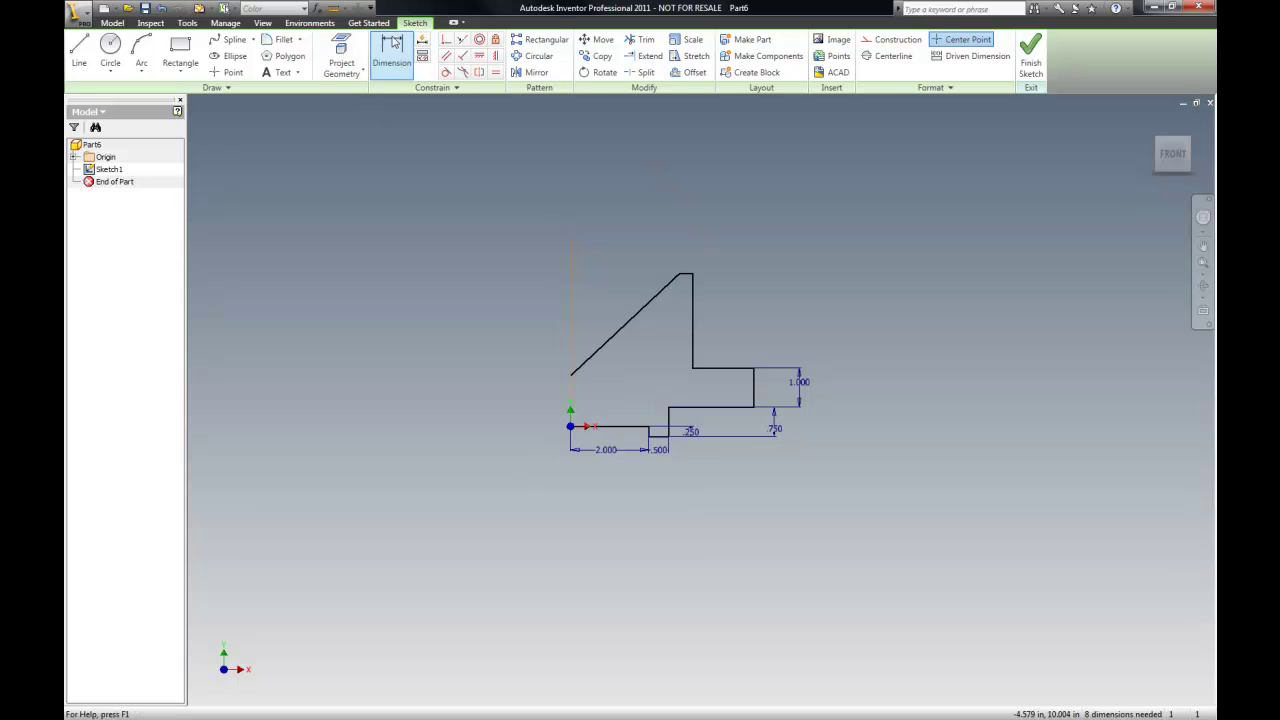
click(393, 45)
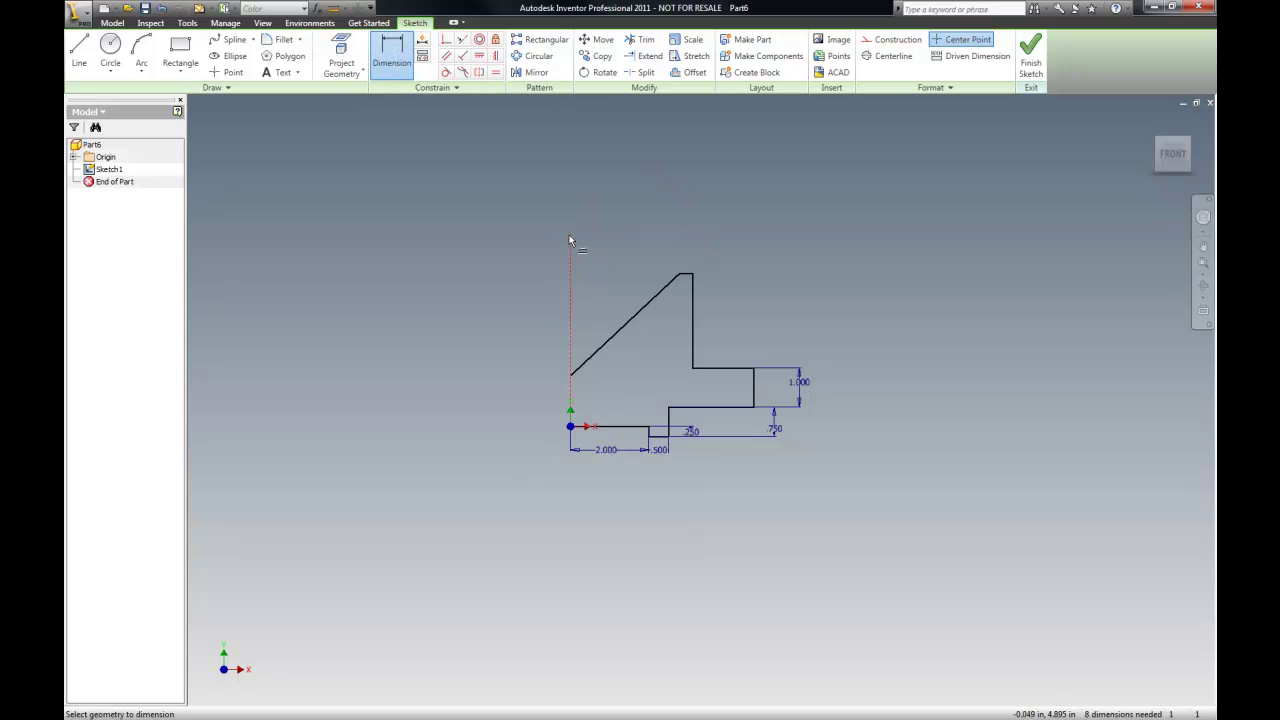
click(681, 278)
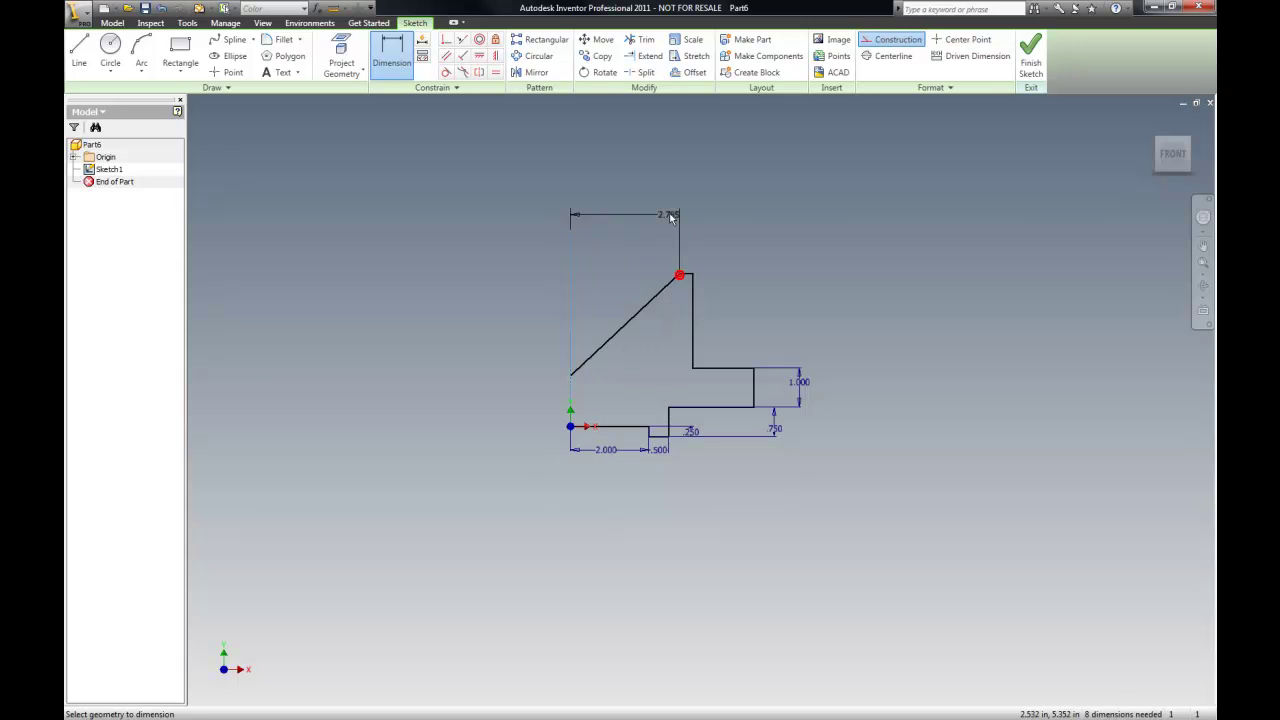
click(608, 166)
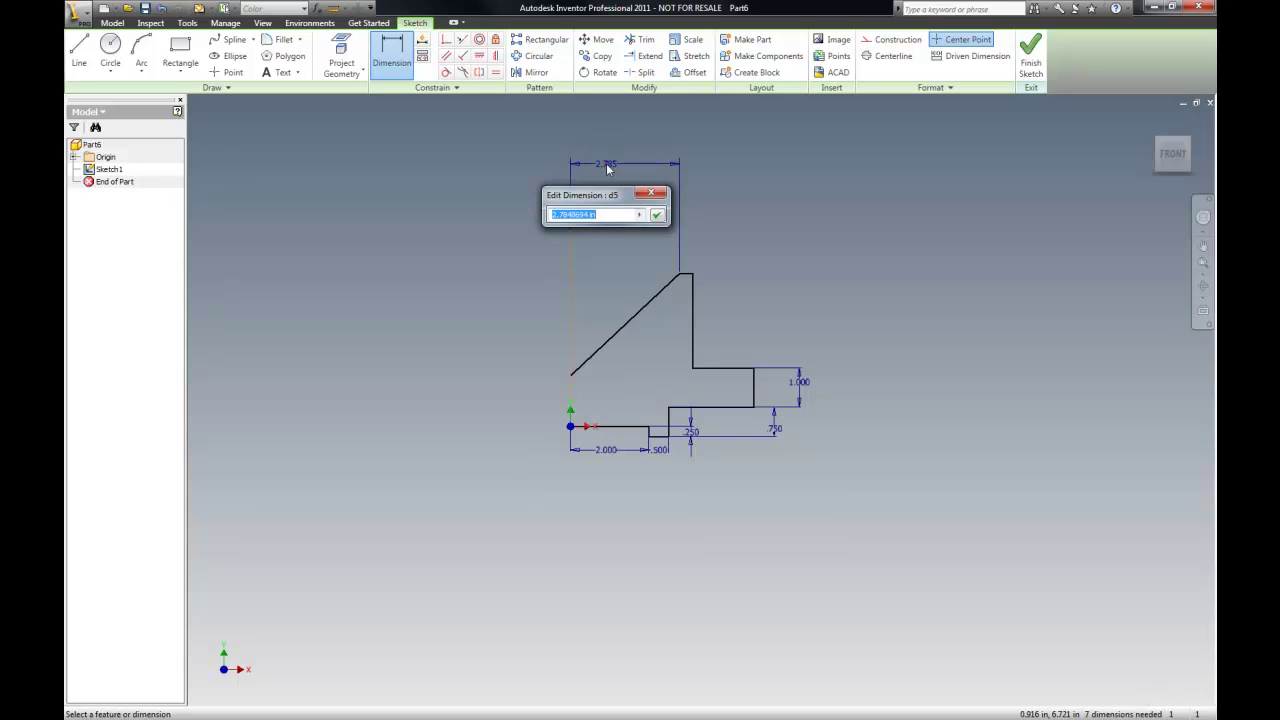
text(3)
key(Return)
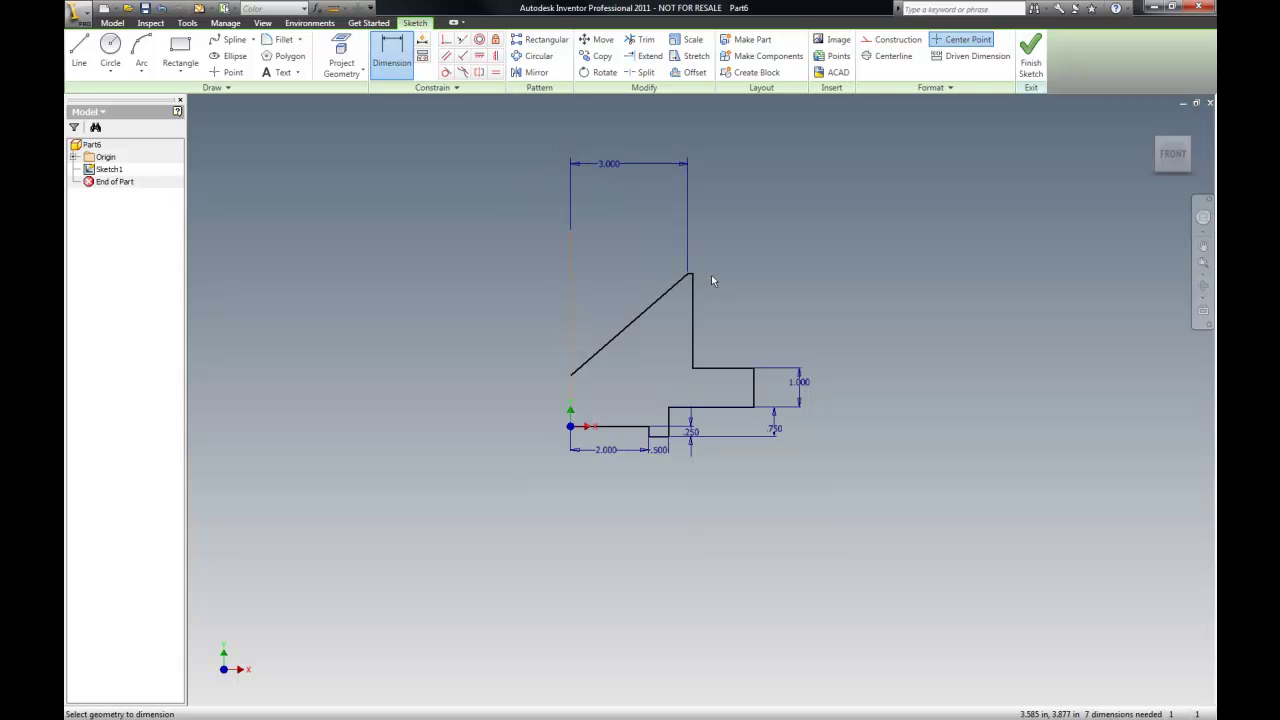
Dimension the horizontal distance between the profile's tall vertical edge and the flange's outer end as 2 in, placing it above the profile
scroll(700, 272, up, 5)
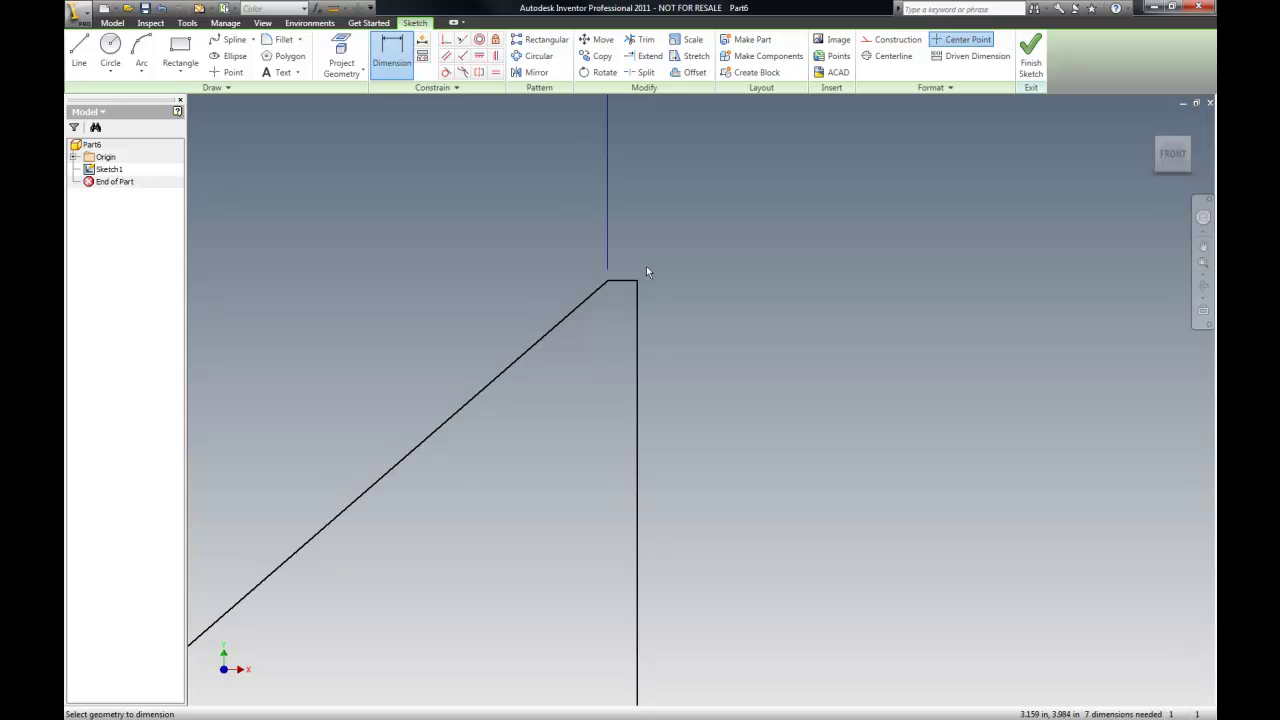
scroll(715, 262, down, 3)
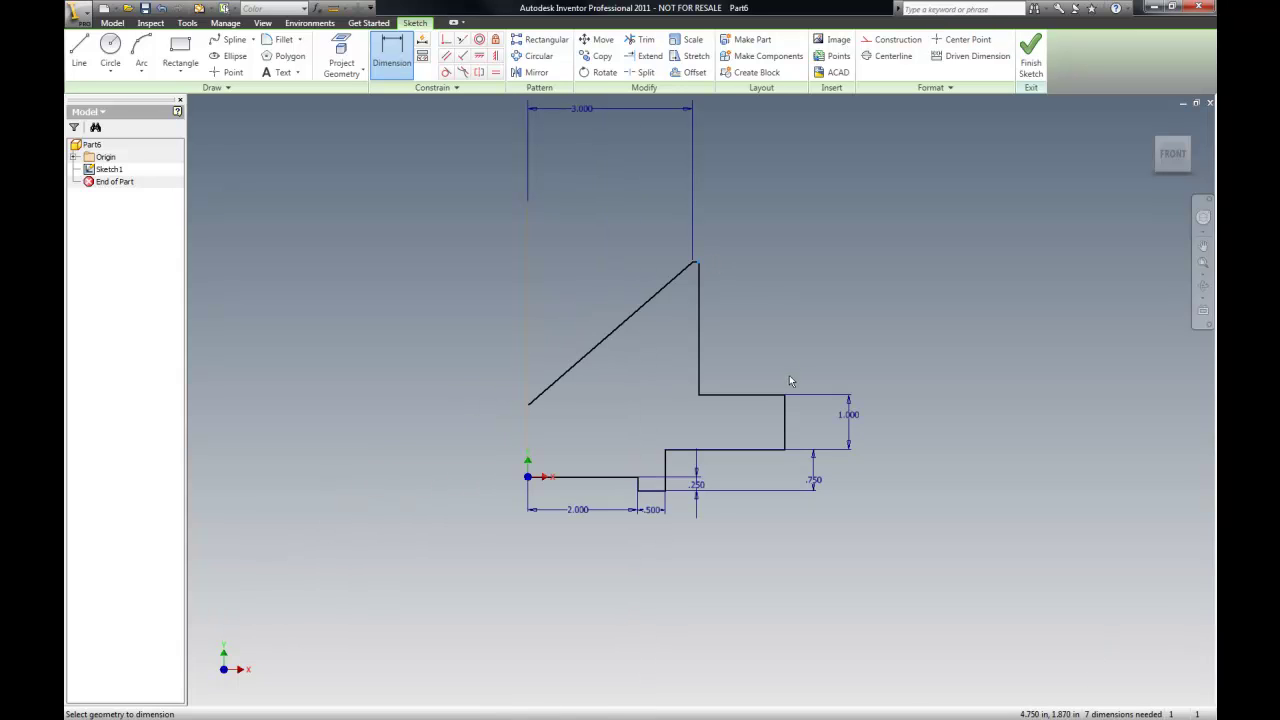
click(786, 405)
click(758, 181)
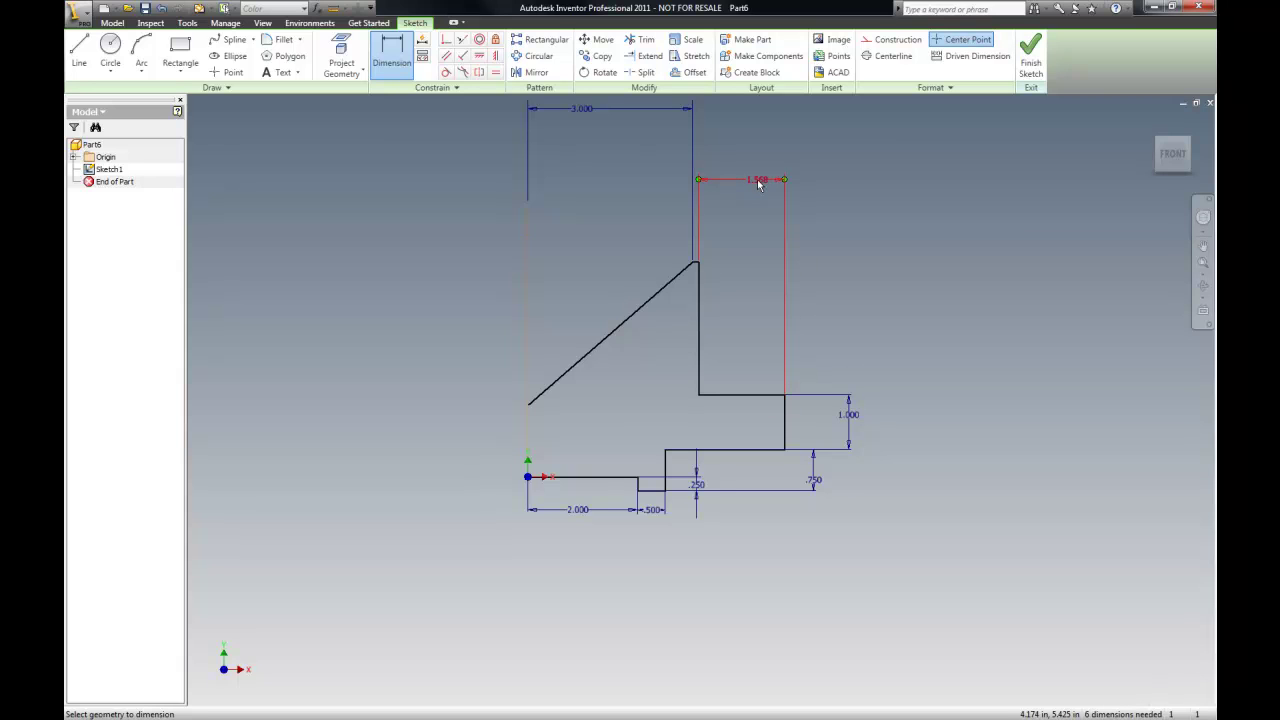
text(2)
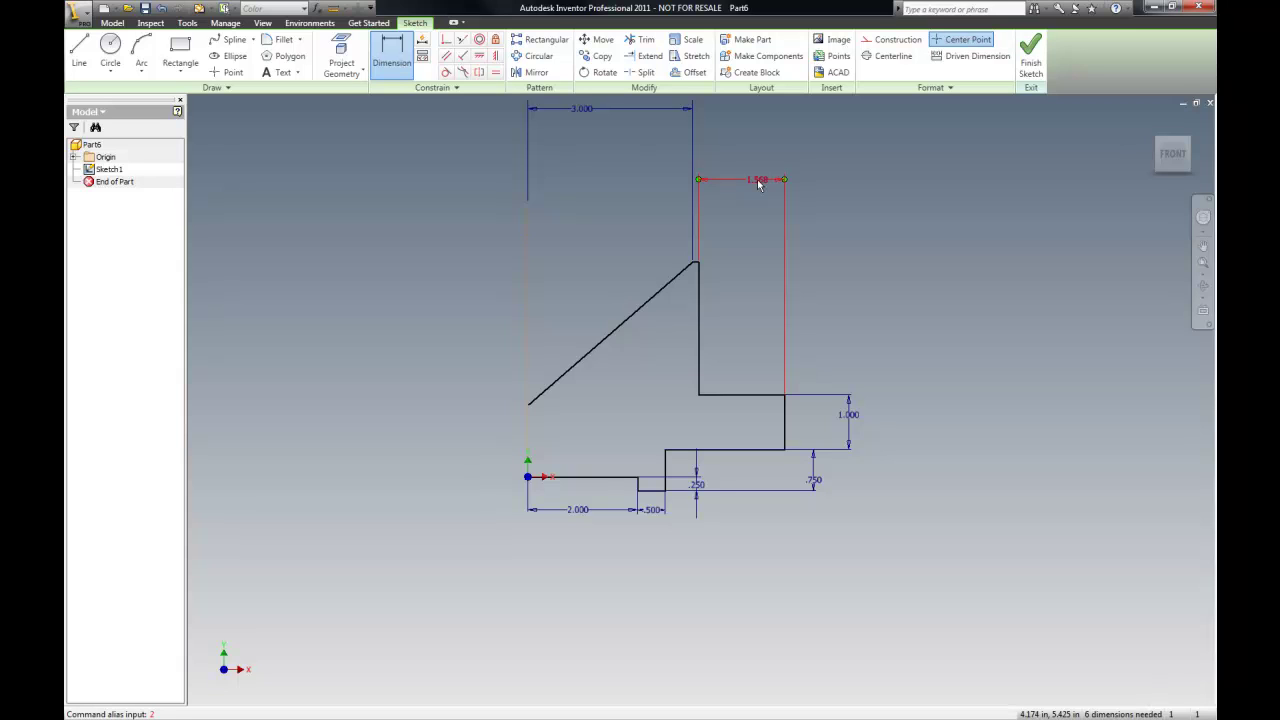
click(758, 181)
text(2)
key(Return)
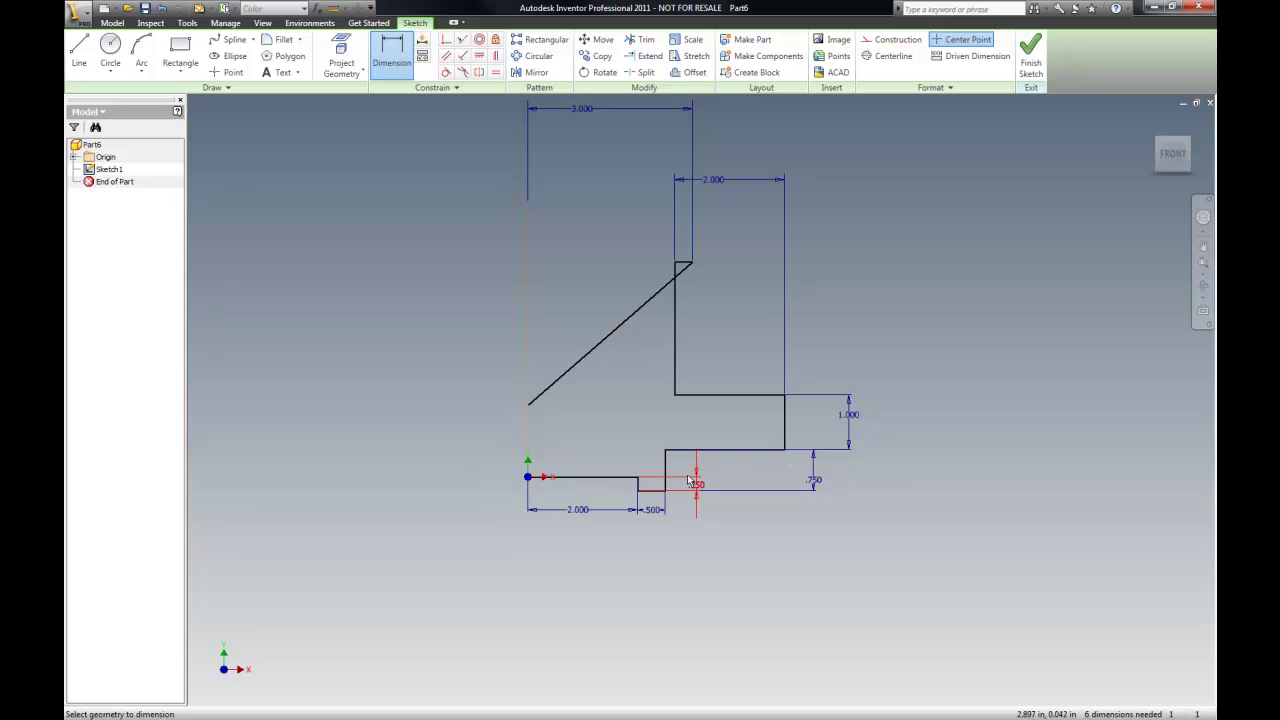
Dimension the horizontal distance from the construction line to the flange's outer vertical edge as 5.5 in, placing it below the profile
click(526, 425)
click(784, 428)
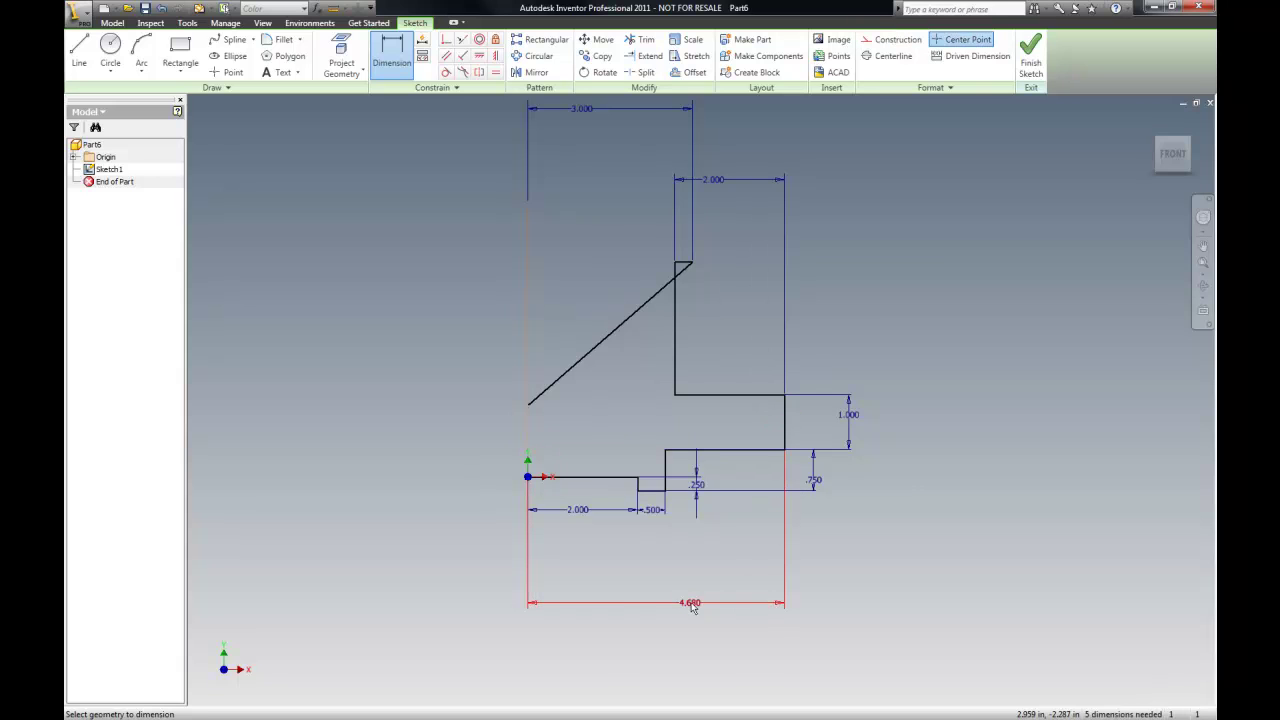
click(692, 605)
text(5.5)
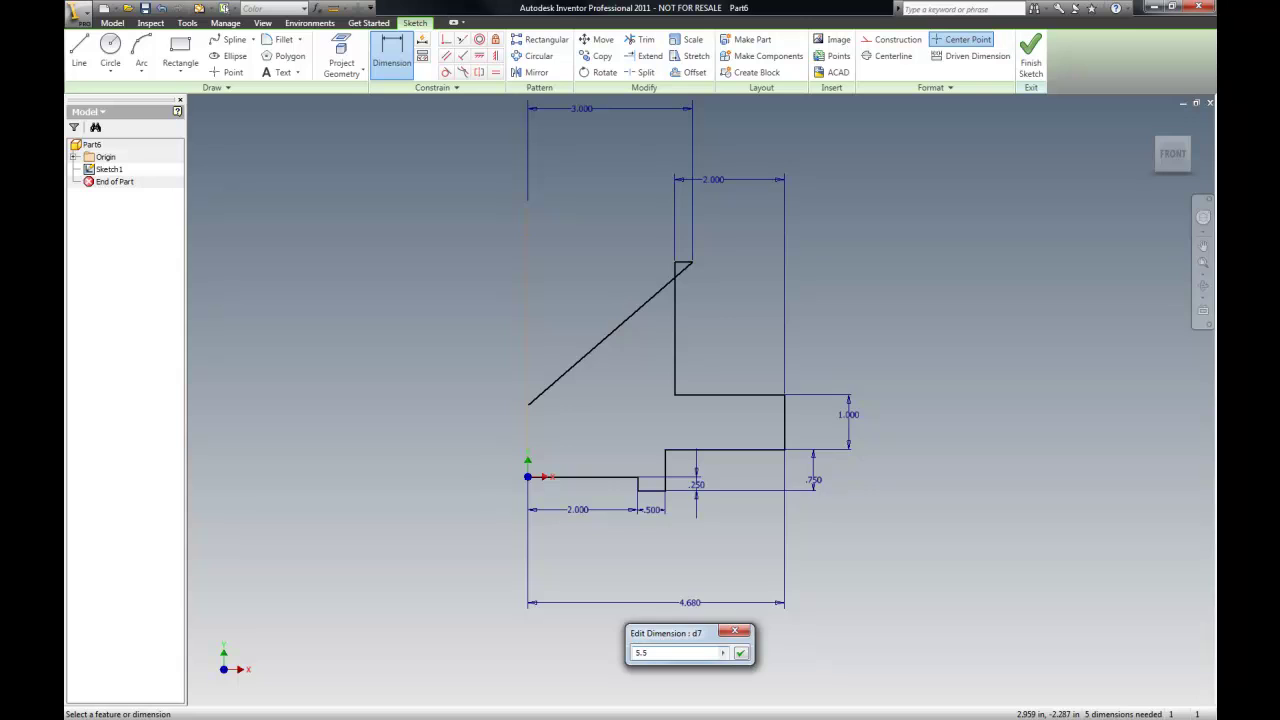
key(Return)
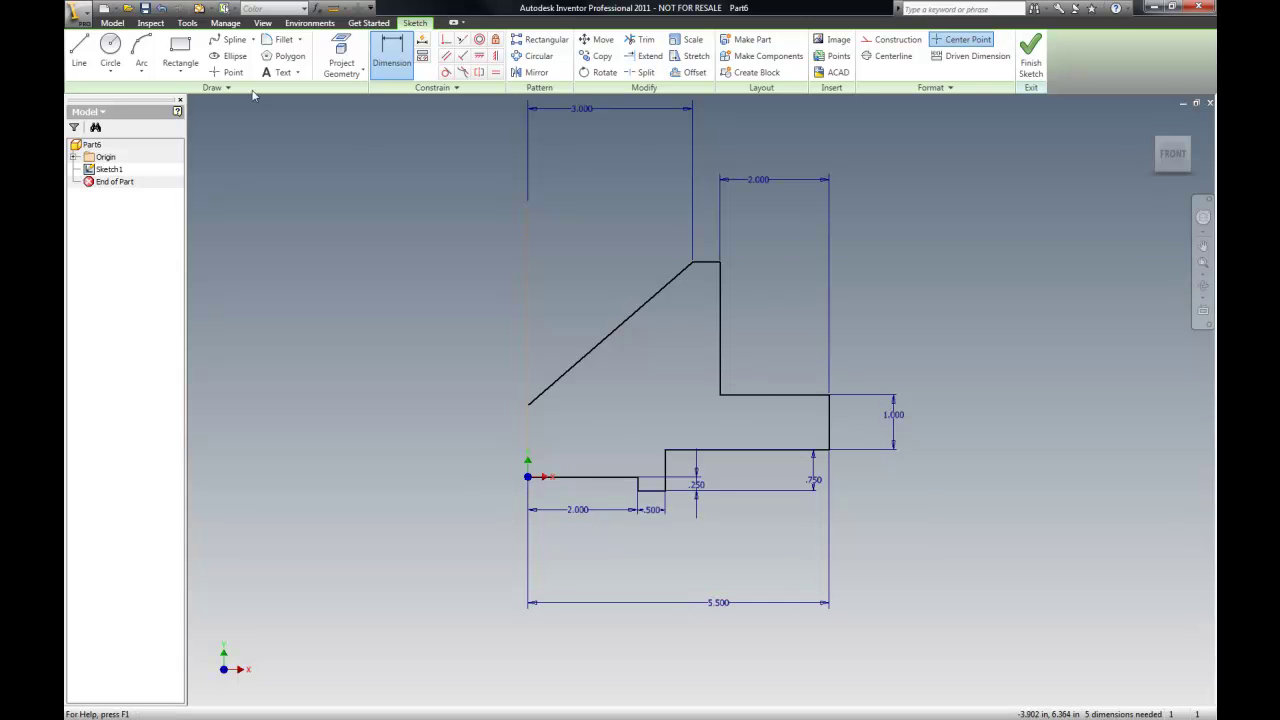
Undo the 5.5 in dimension edit and redo it
click(163, 8)
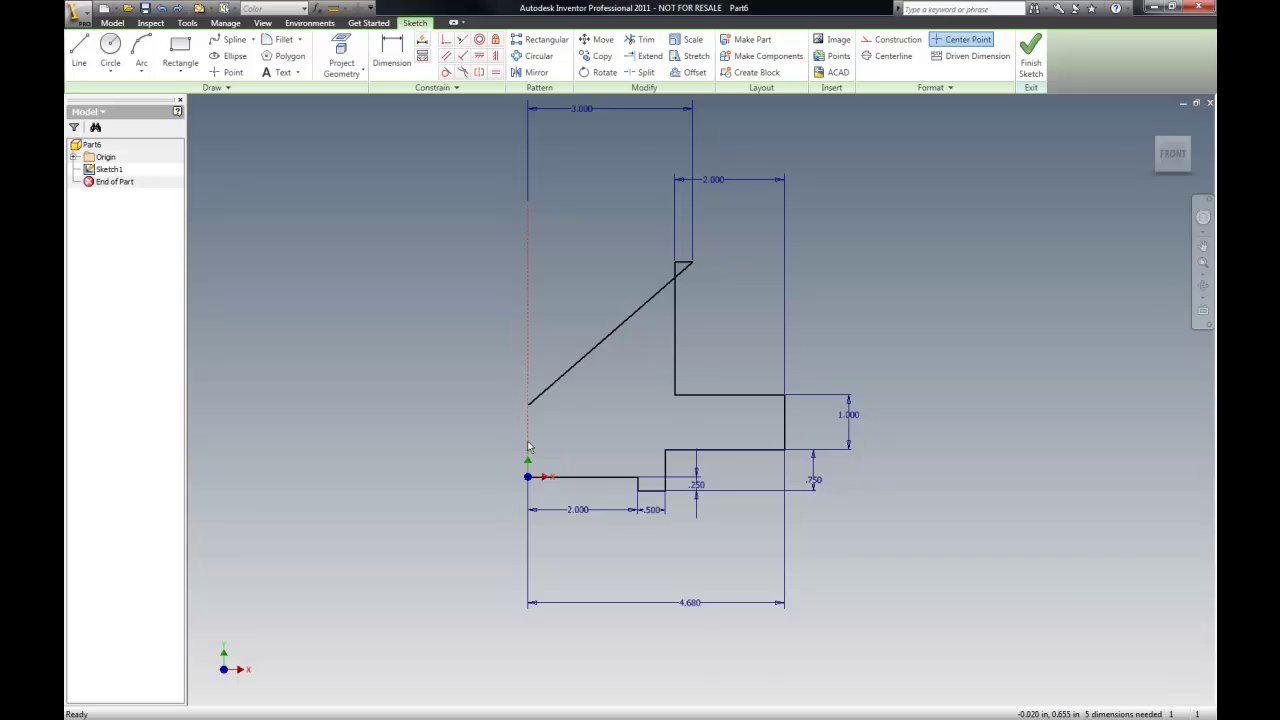
click(178, 8)
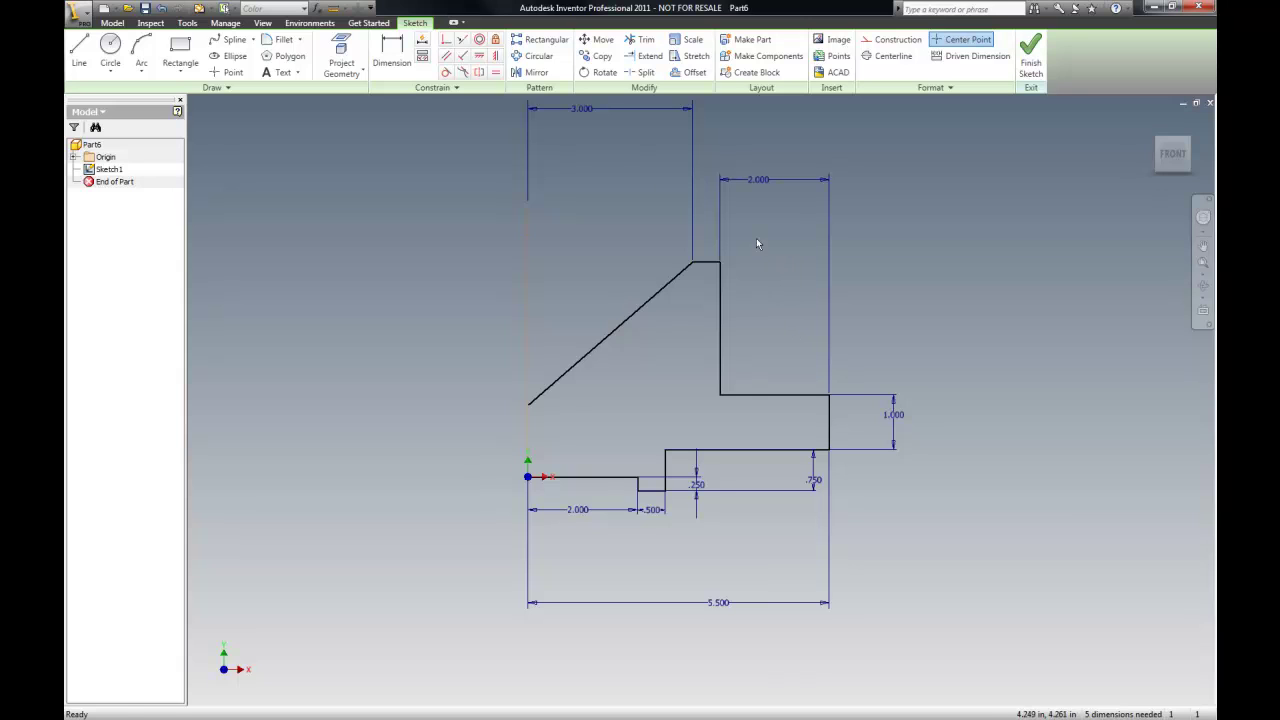
Dimension the height from the flange's upper edge to the profile's top edge as 3 in, in line with the flange's 1 in dimension
click(391, 55)
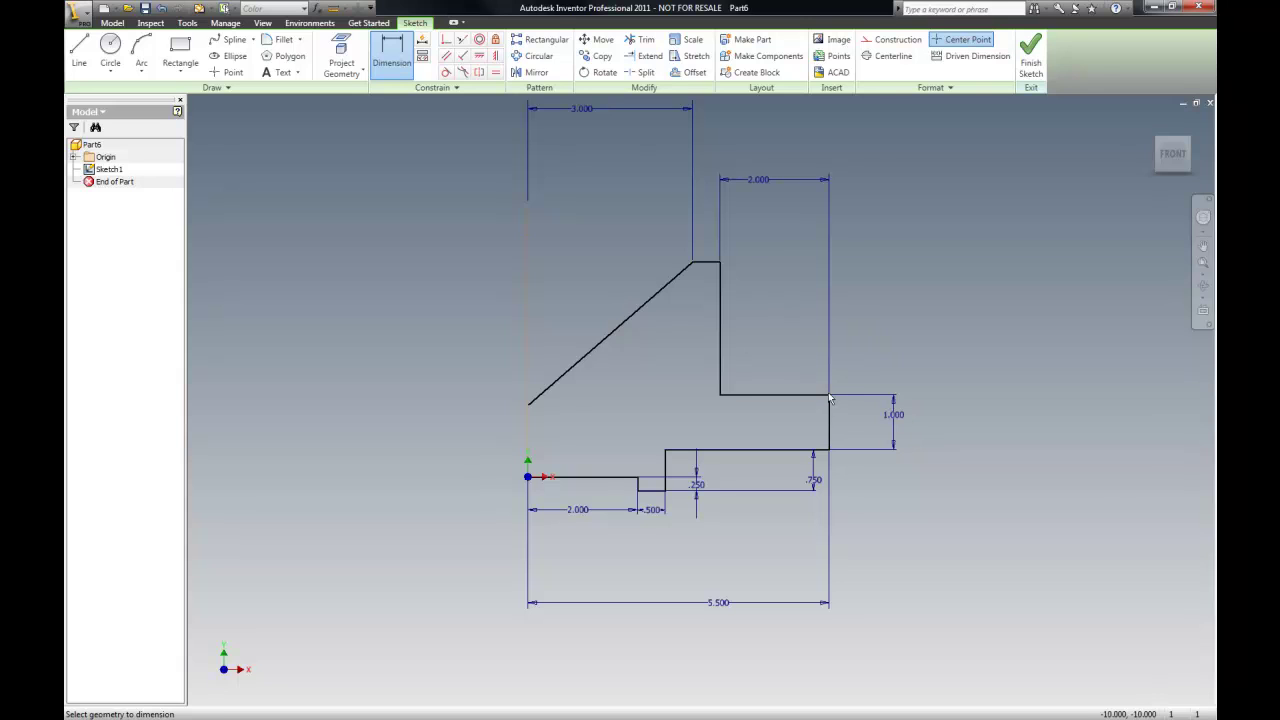
click(721, 264)
click(828, 394)
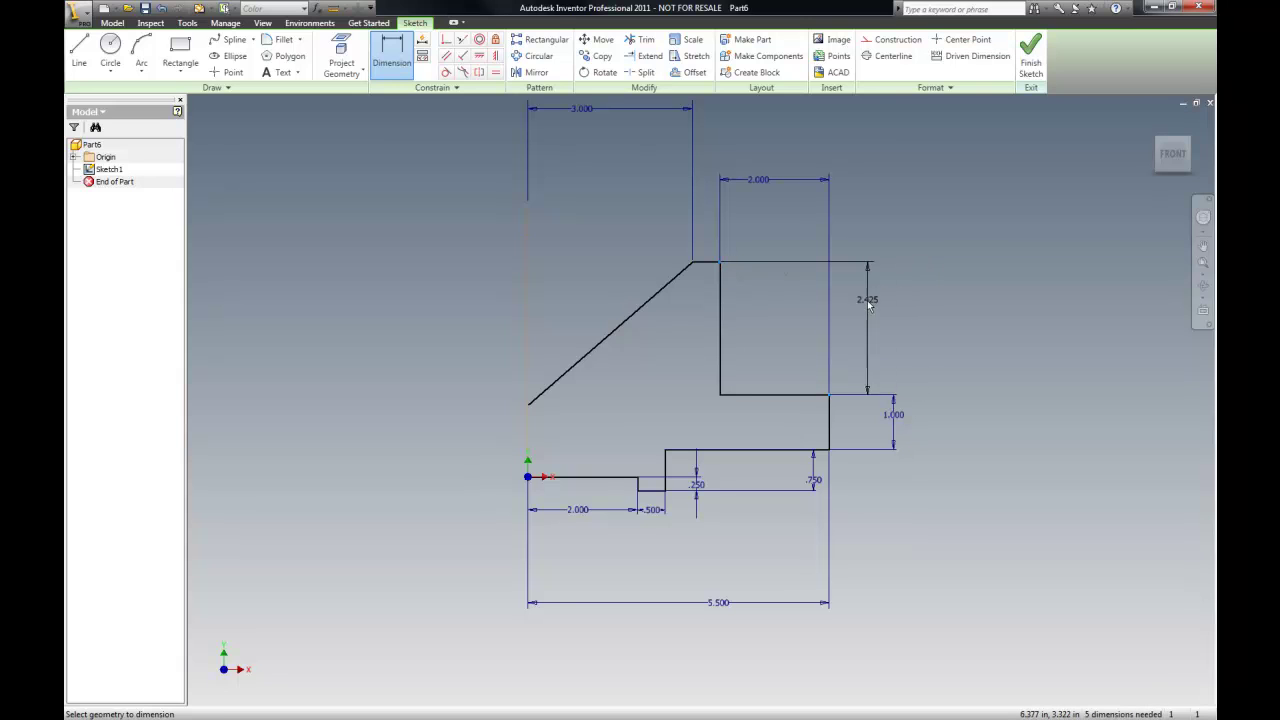
click(895, 313)
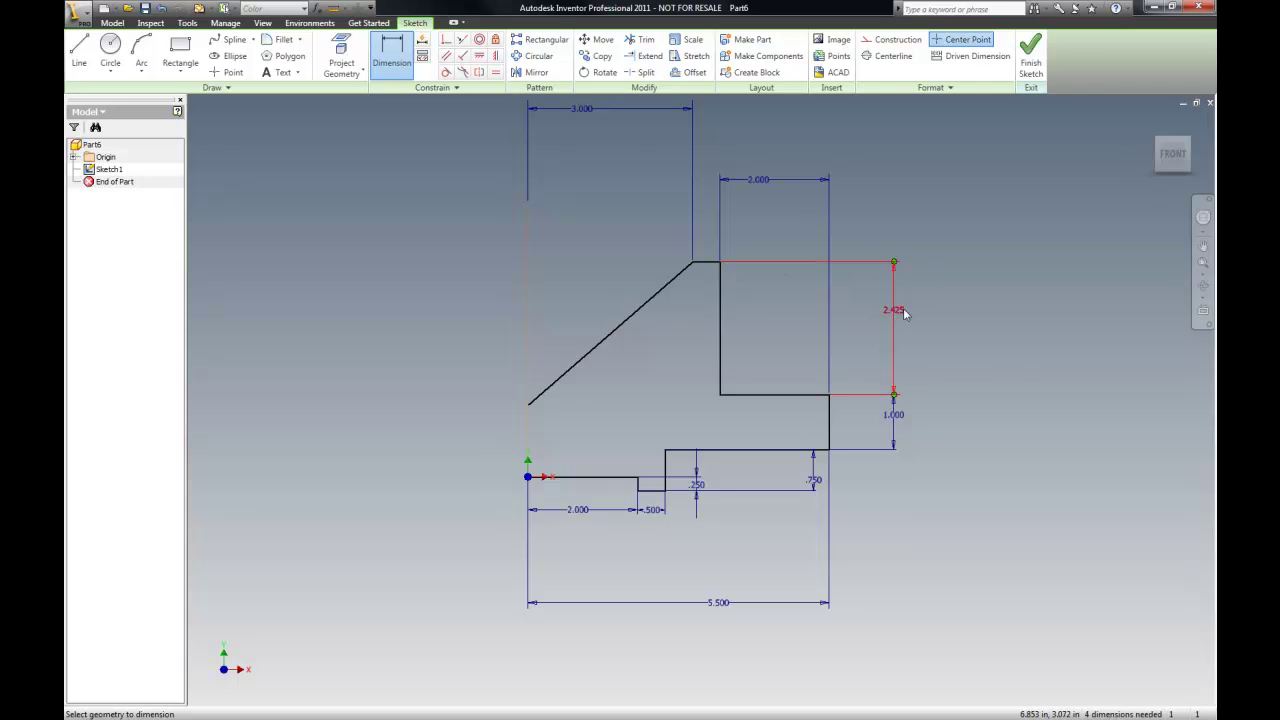
click(904, 311)
text(3)
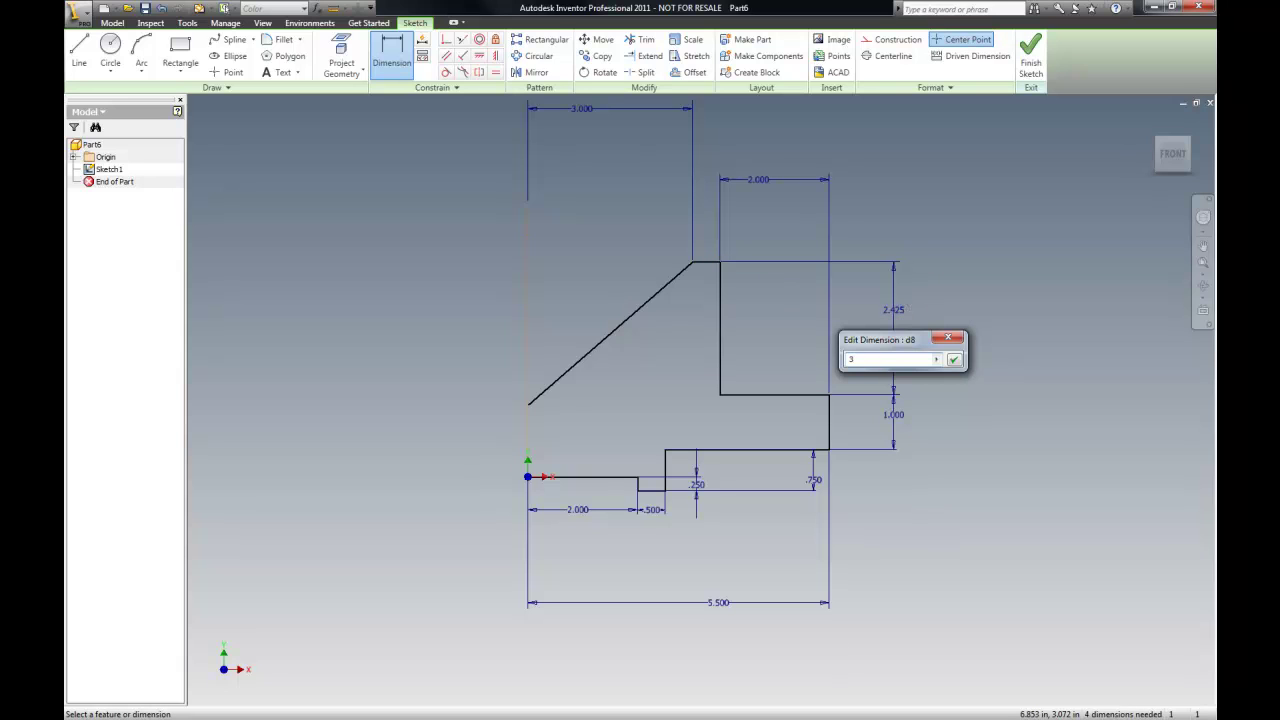
key(Return)
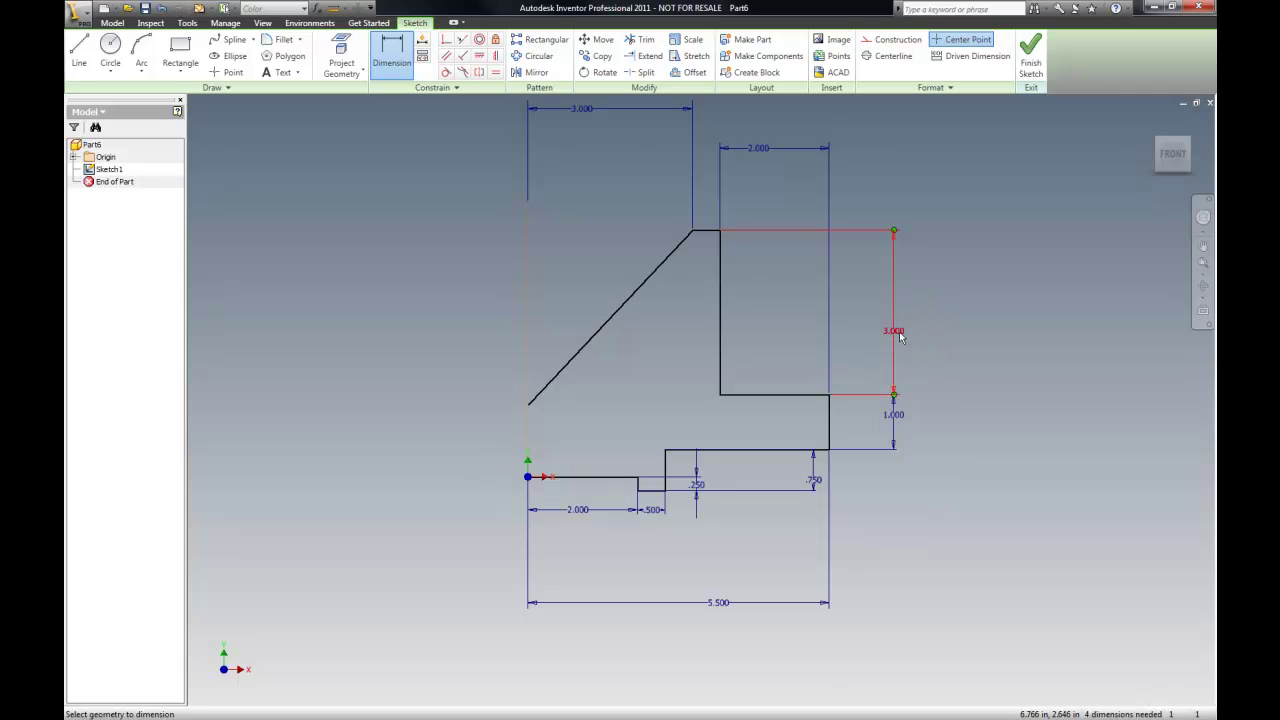
Open the height dimension above the flange for editing, review its value field, and accept it as is
click(899, 336)
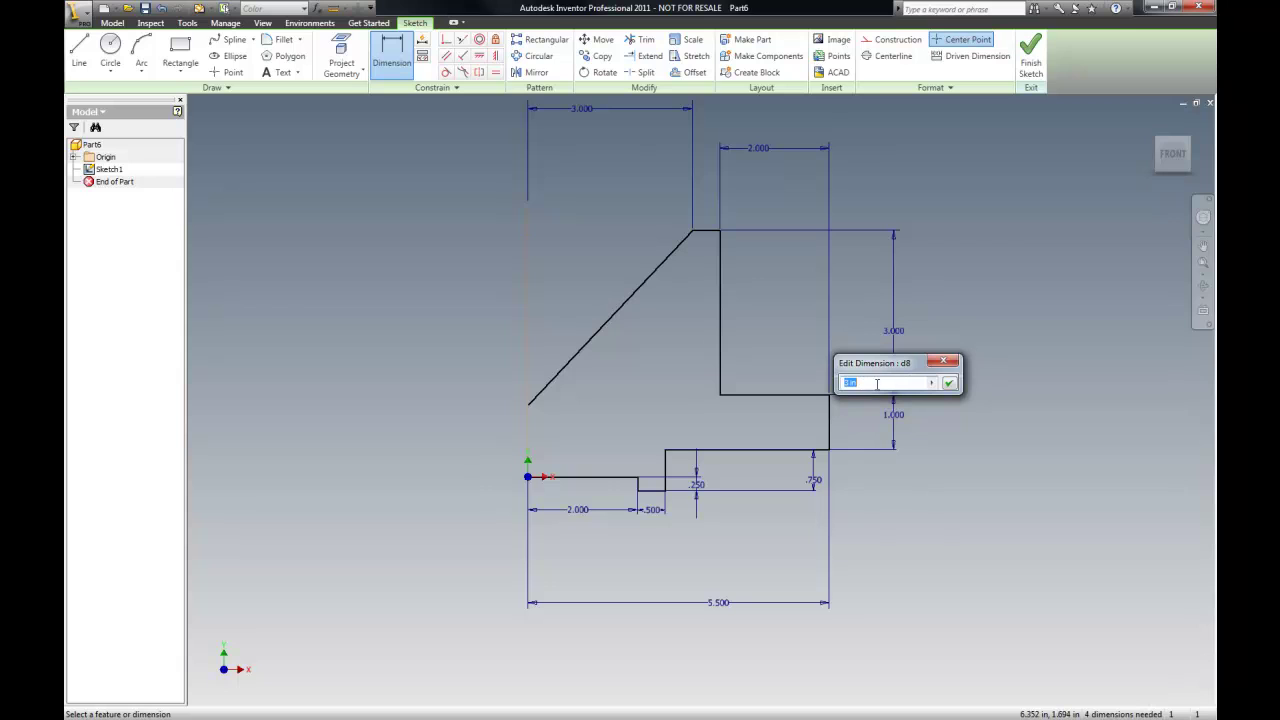
click(889, 383)
double_click(902, 383)
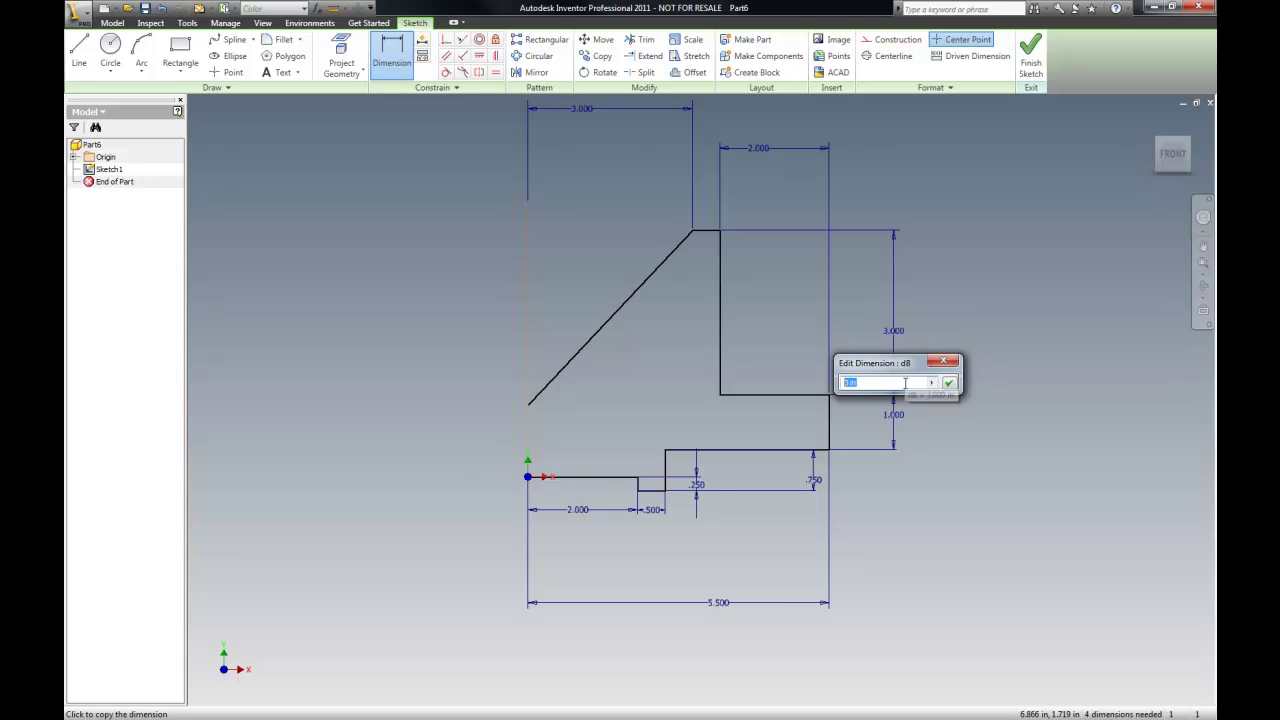
click(908, 383)
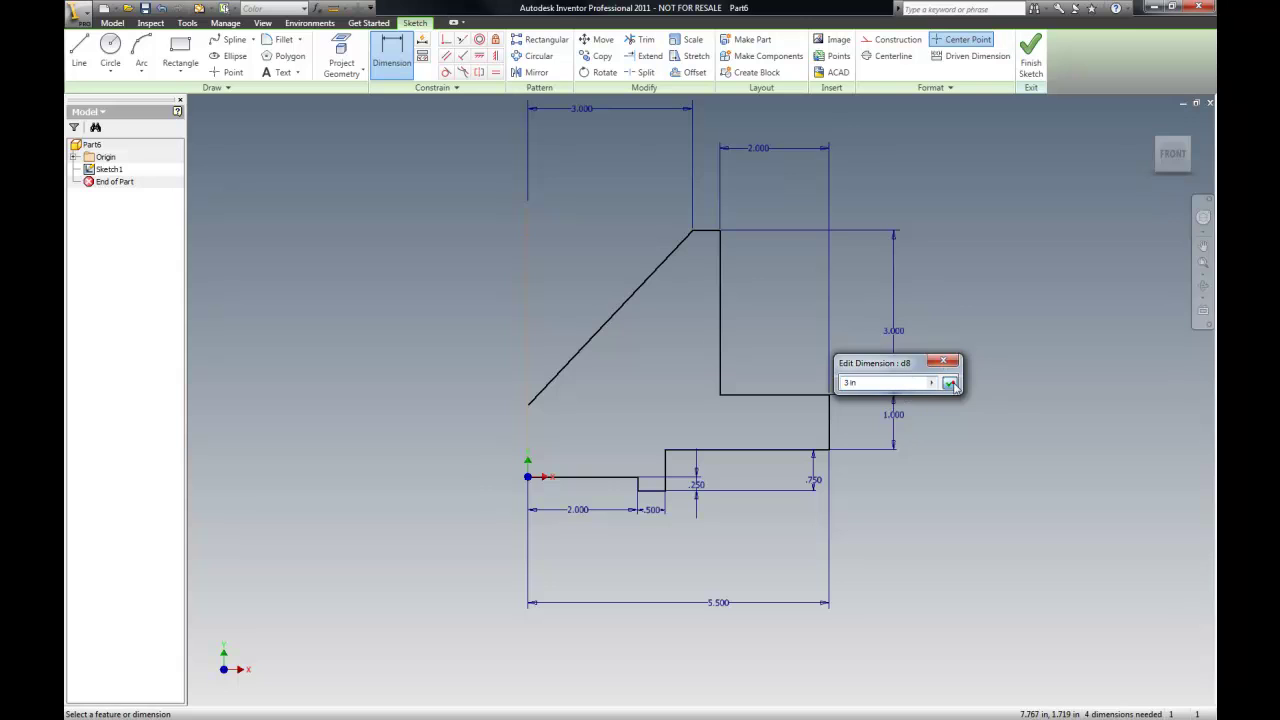
click(949, 382)
Mirror all lines of the half-profile about the vertical construction line
scroll(747, 398, down, 3)
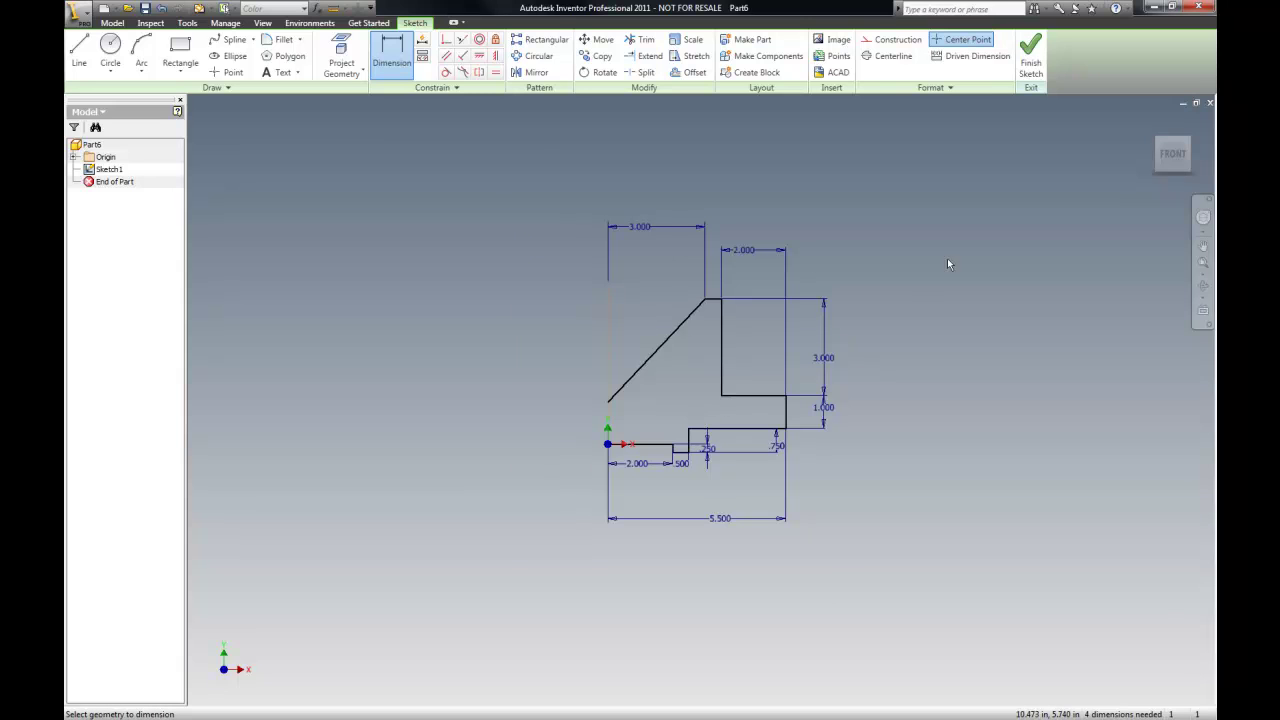
click(535, 74)
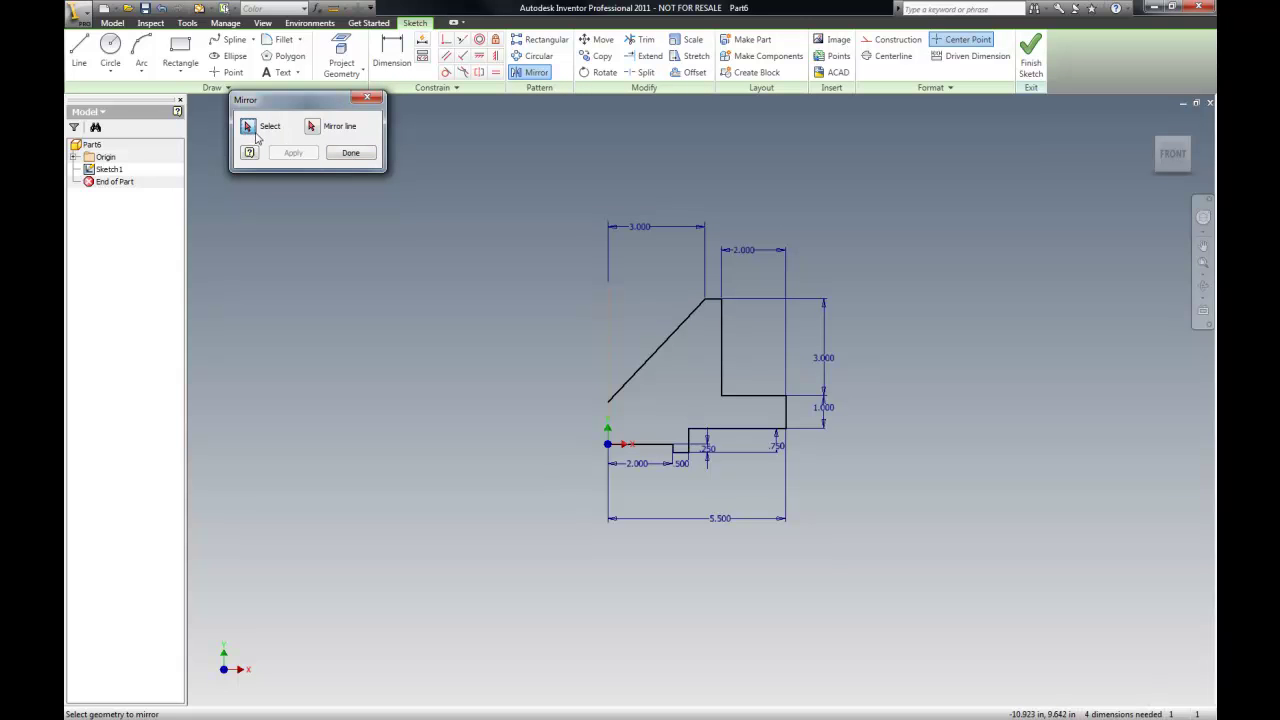
mouse_move(864, 581)
mouse_down()
mouse_move(767, 479)
mouse_move(660, 204)
mouse_up()
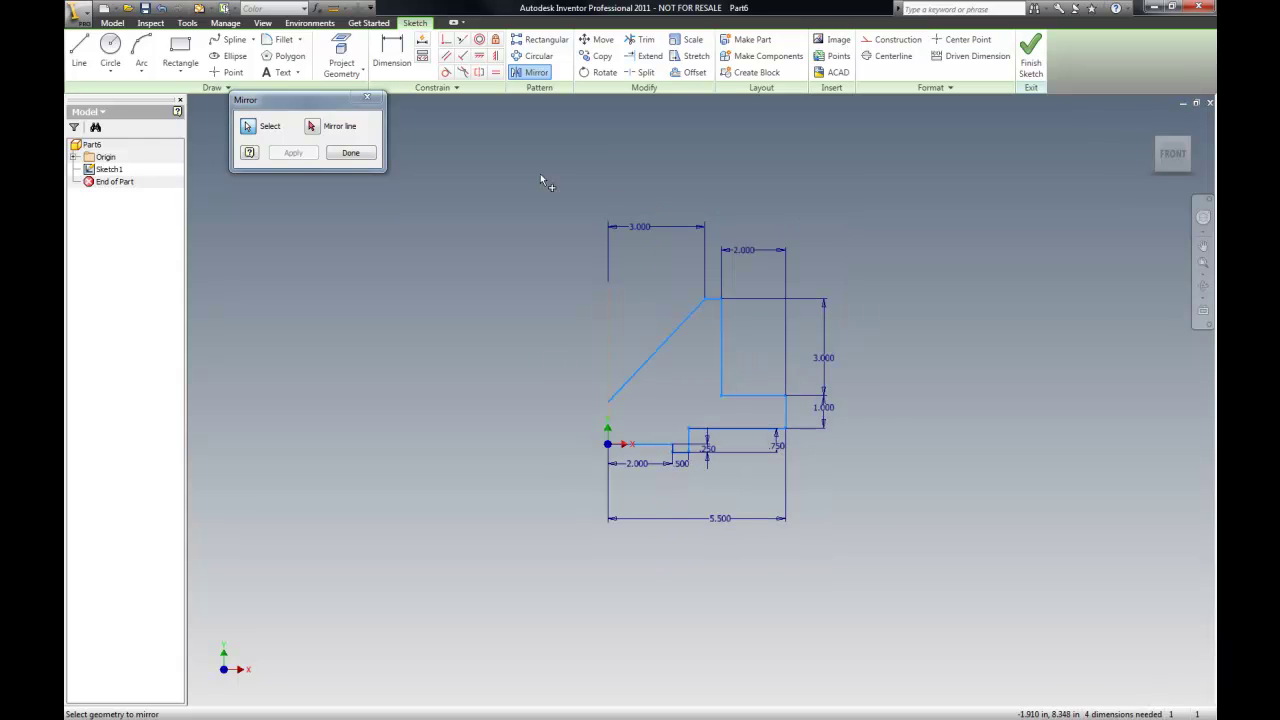
click(312, 126)
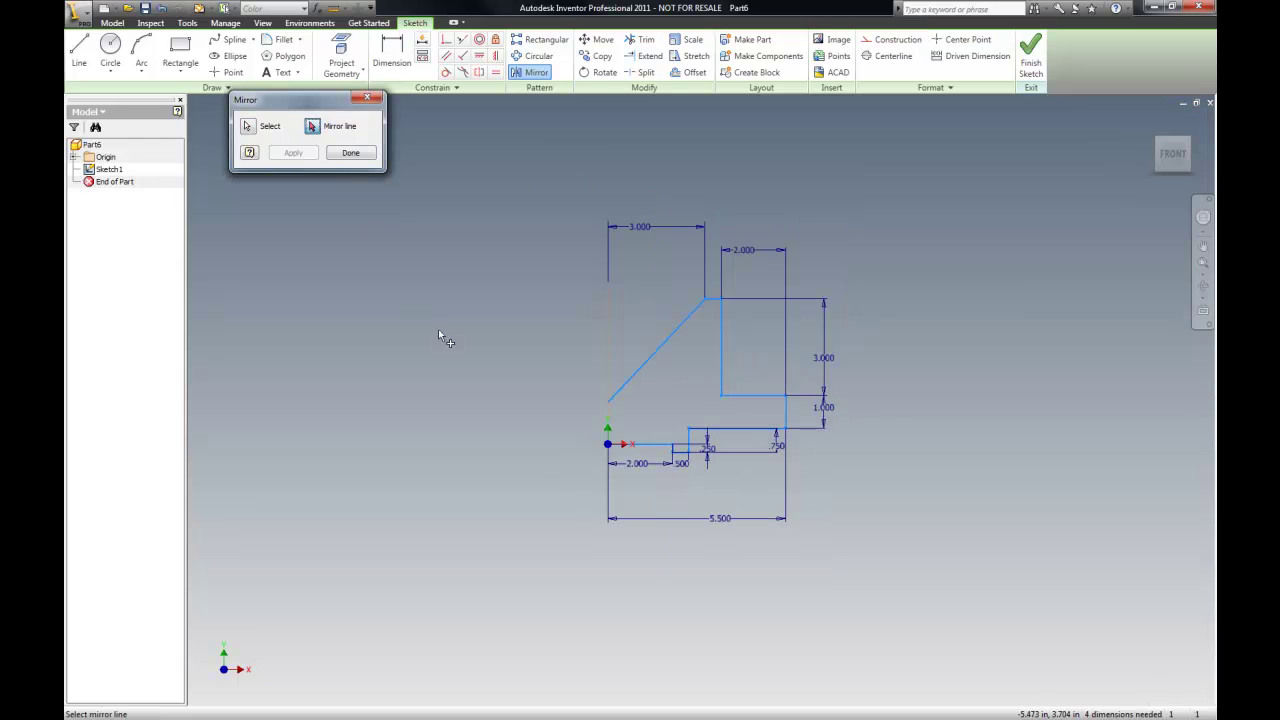
click(608, 336)
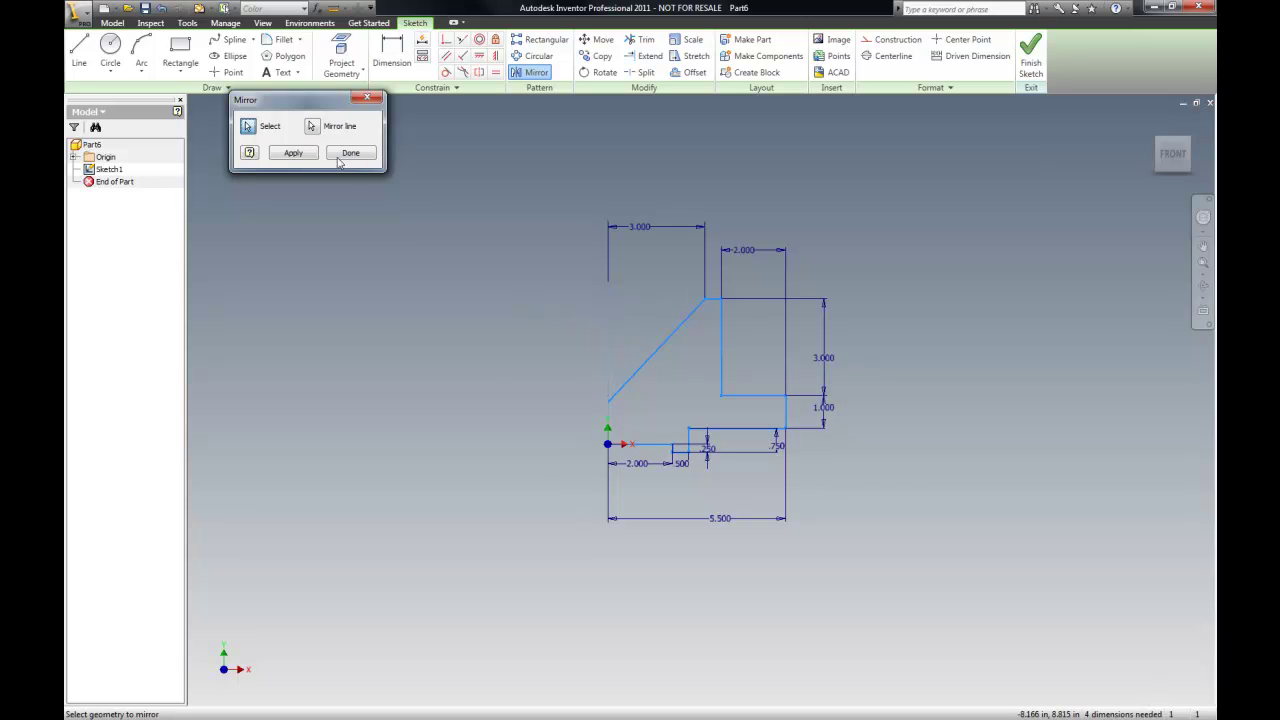
click(306, 152)
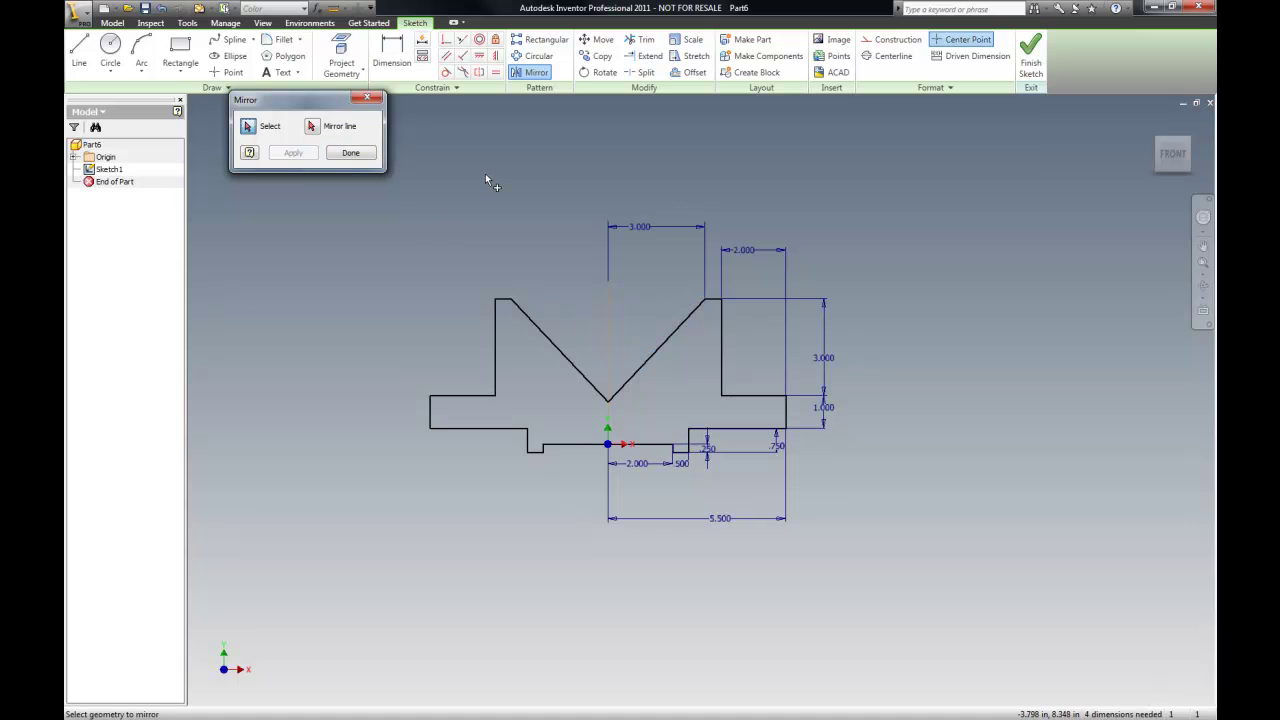
click(351, 153)
scroll(398, 301, down, 3)
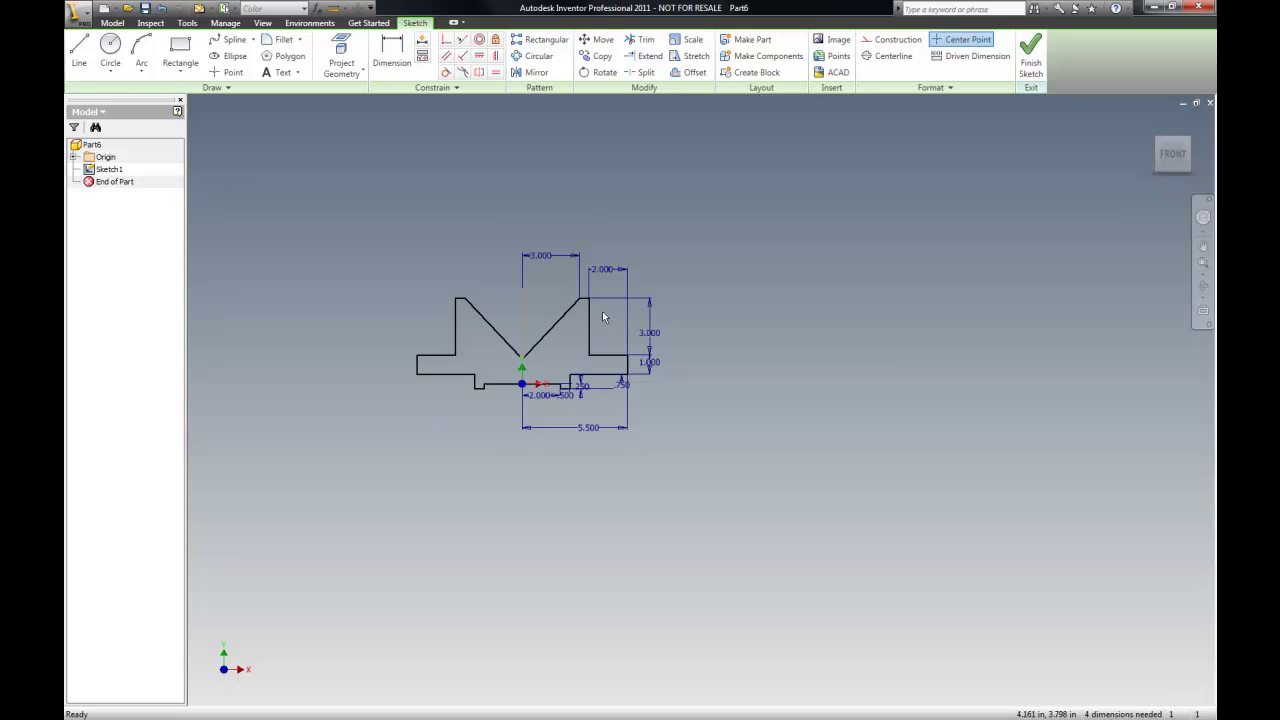
scroll(565, 392, up, 7)
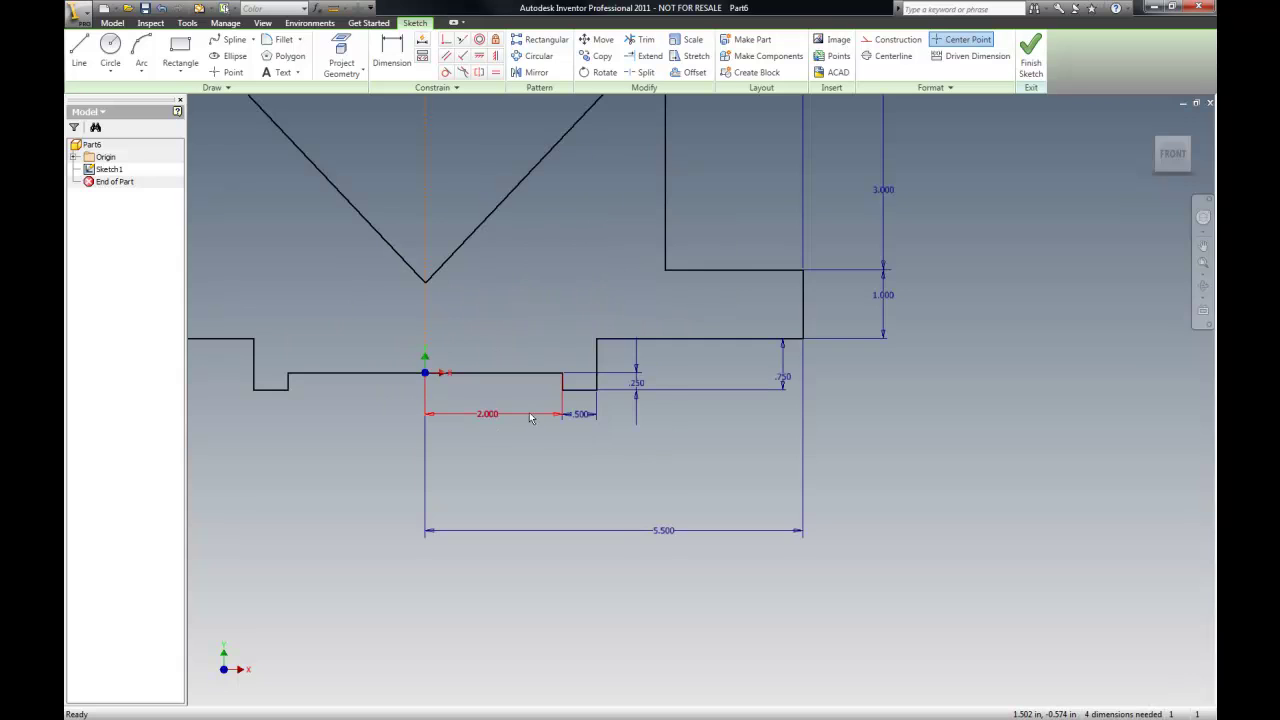
scroll(540, 462, down, 6)
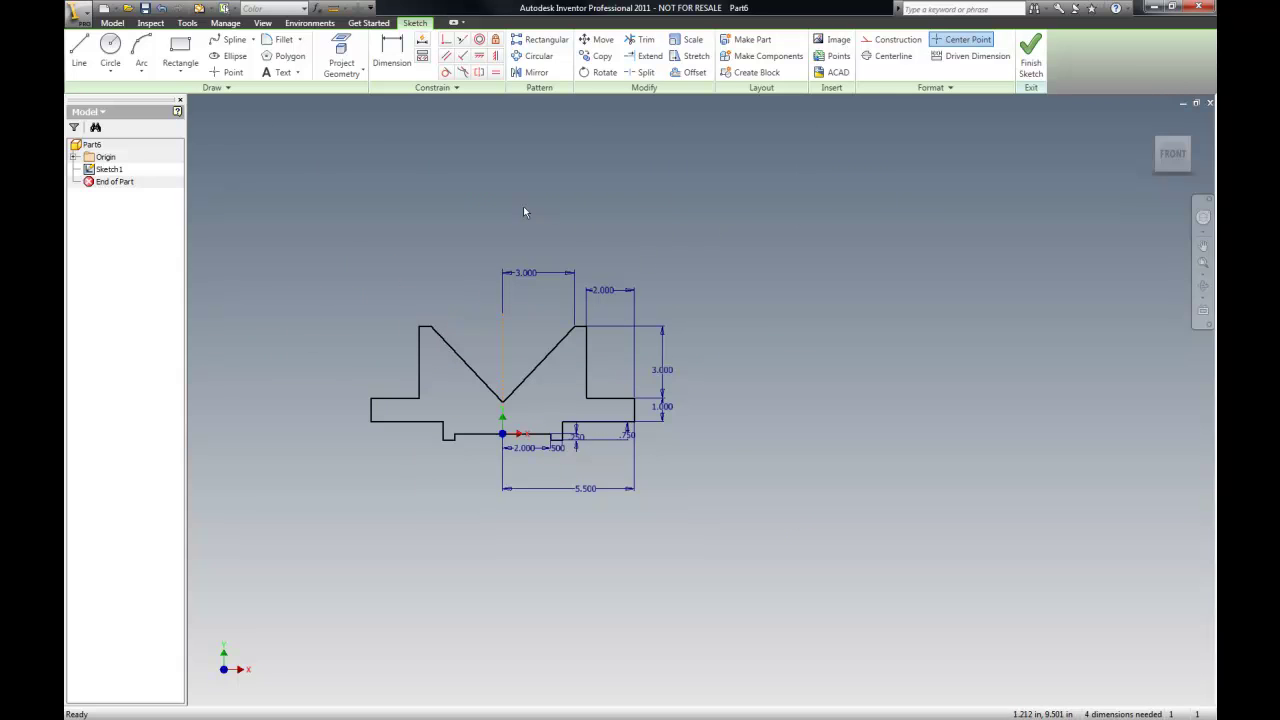
Finish the V-block sketch and start an extrusion of its closed profile
right_click(303, 206)
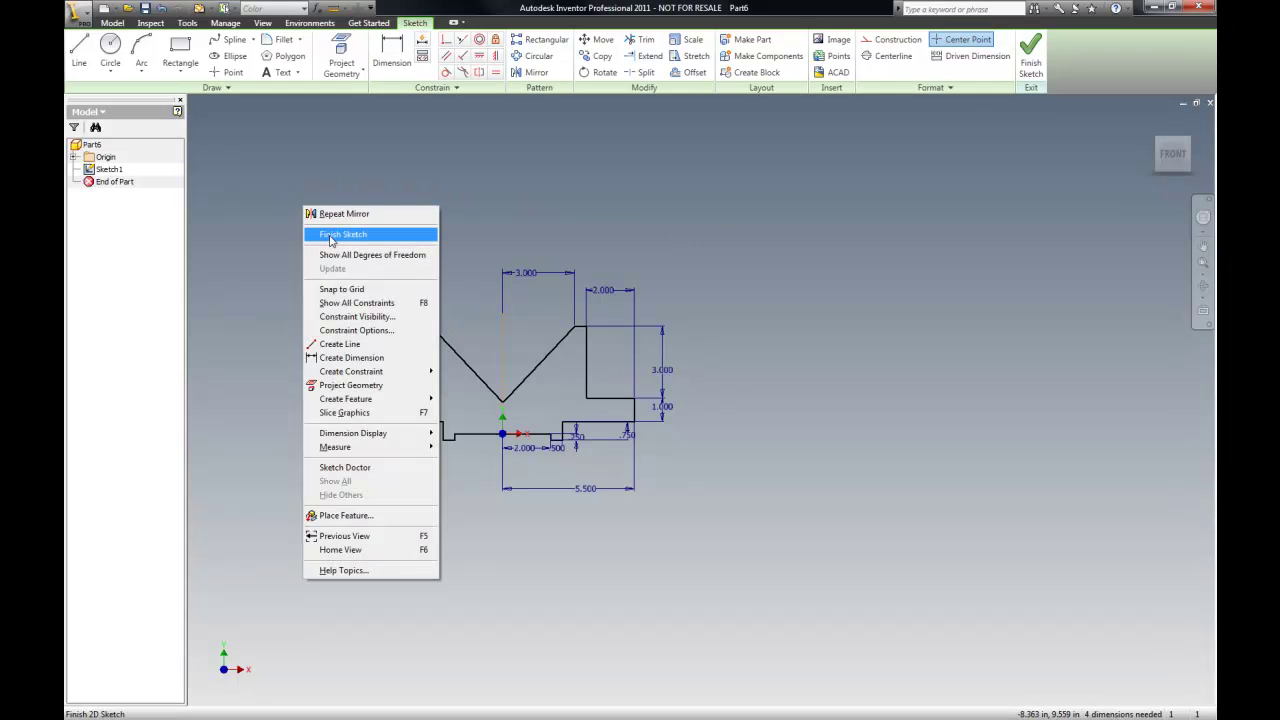
click(331, 237)
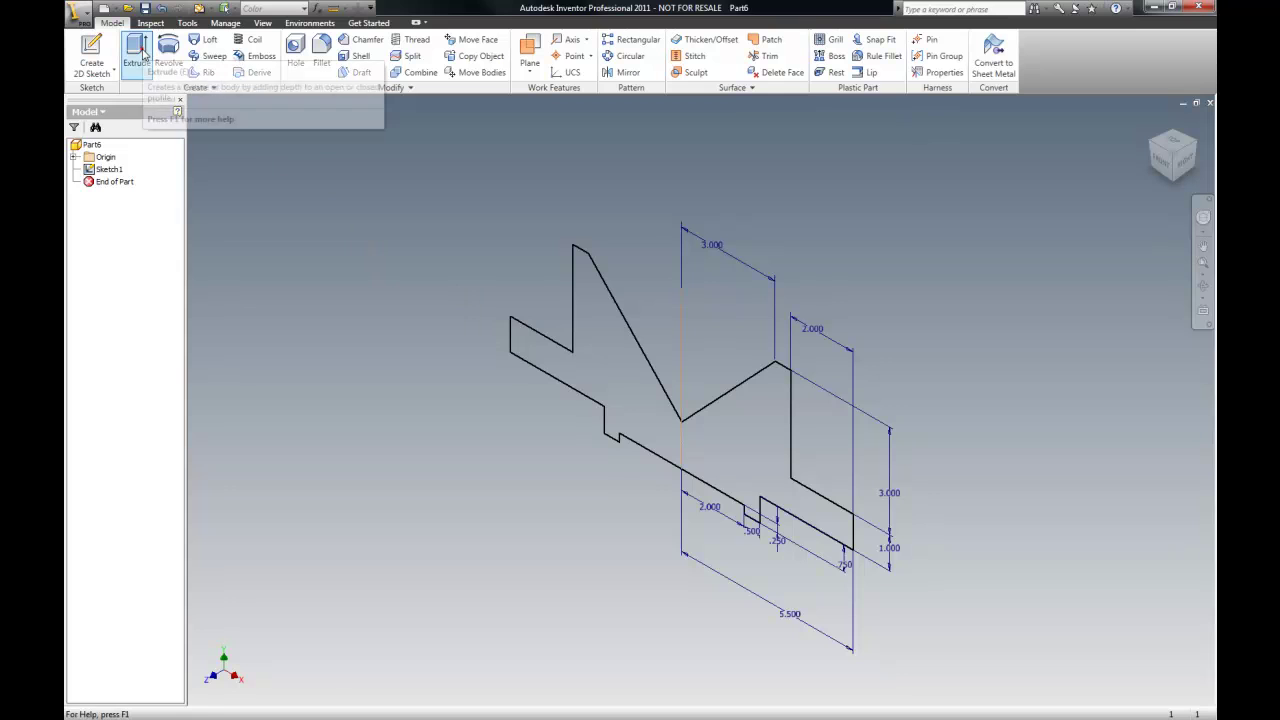
click(137, 52)
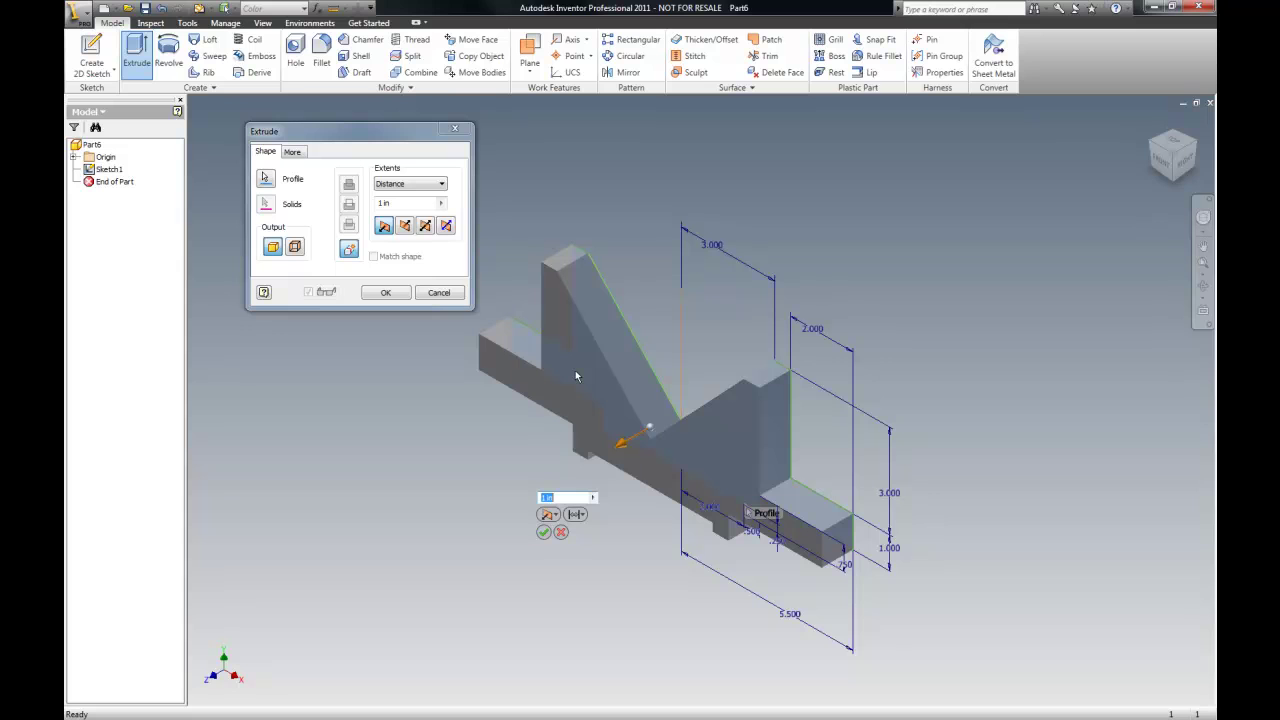
Preview the extrusion with the Direction 2, Symmetric and Asymmetric options in turn
click(549, 515)
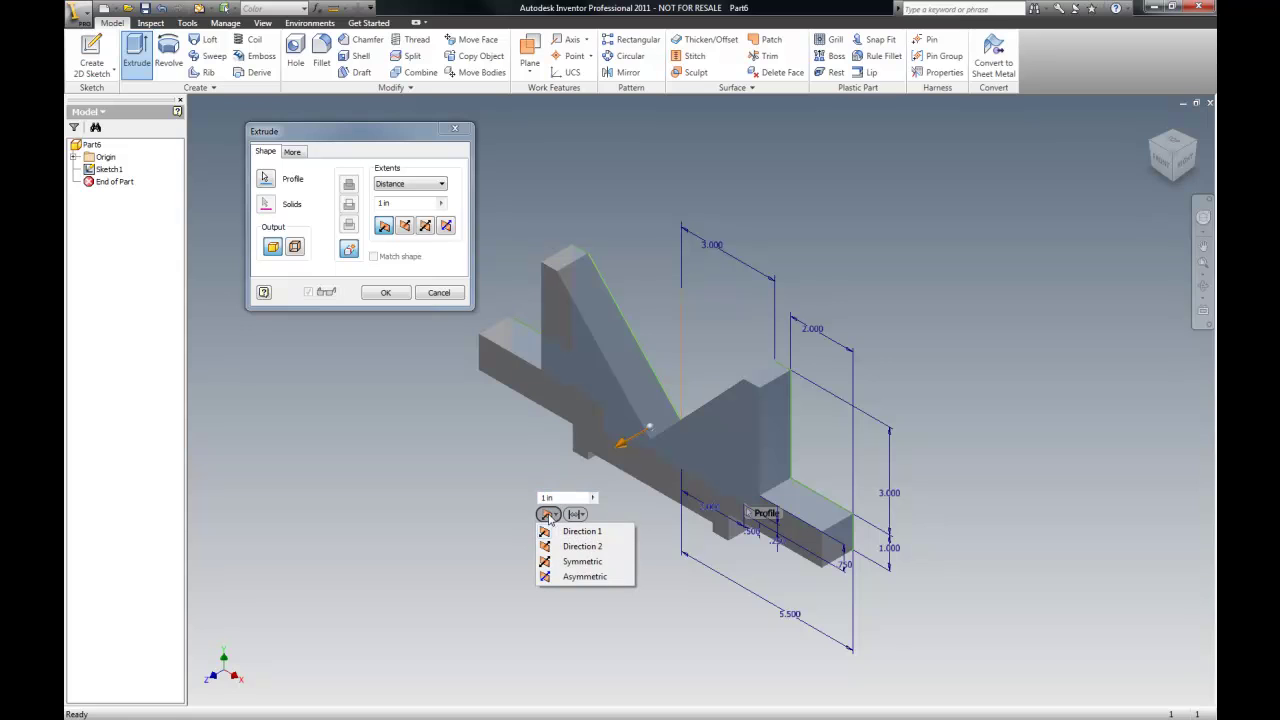
click(562, 546)
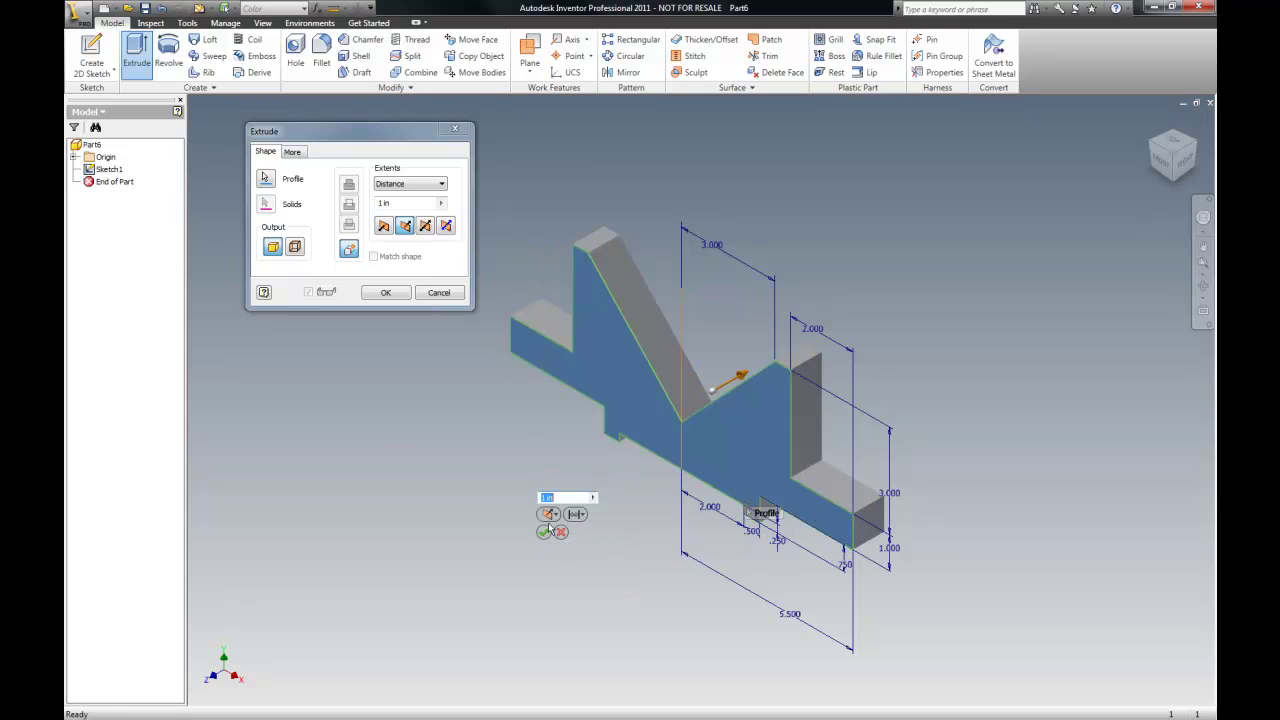
click(549, 515)
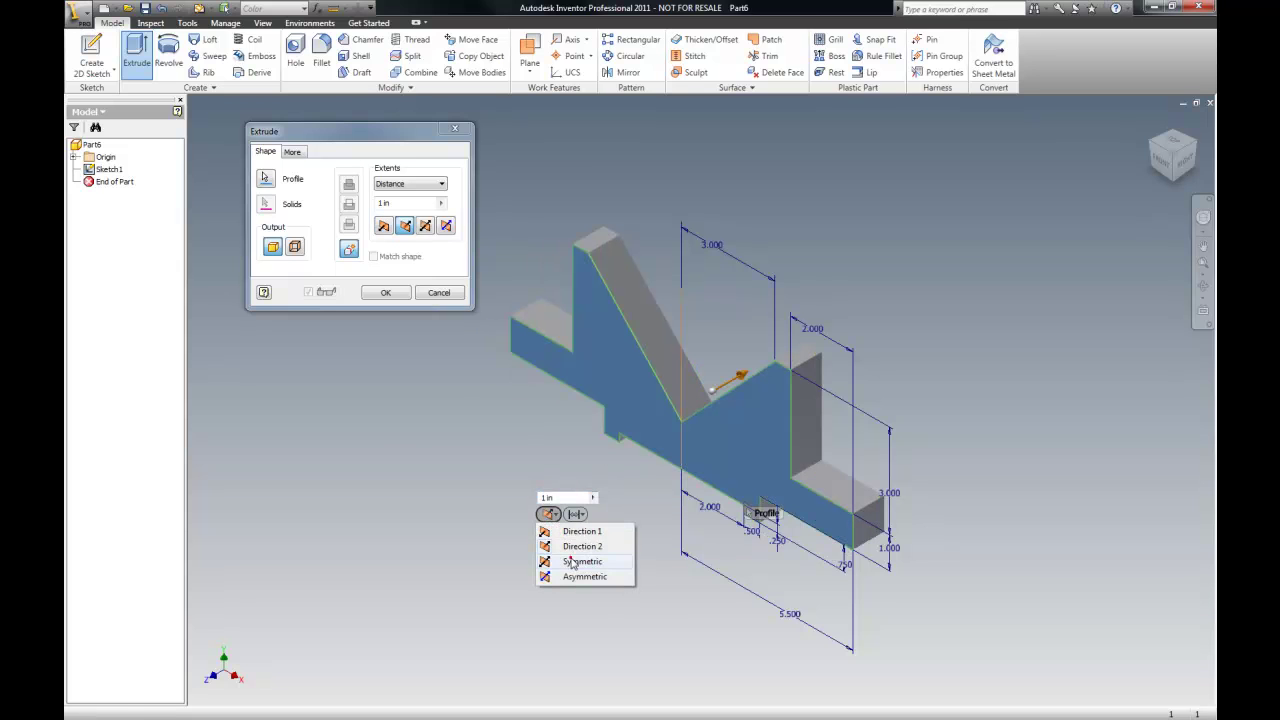
click(571, 562)
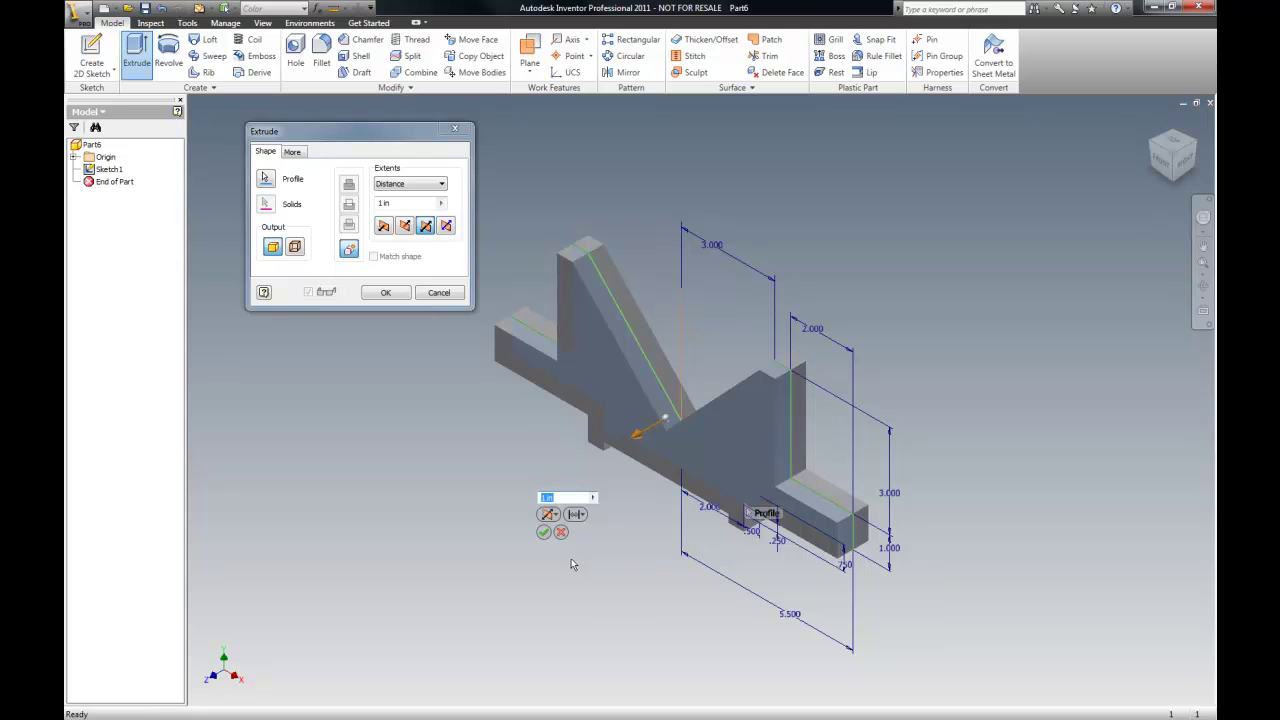
click(549, 515)
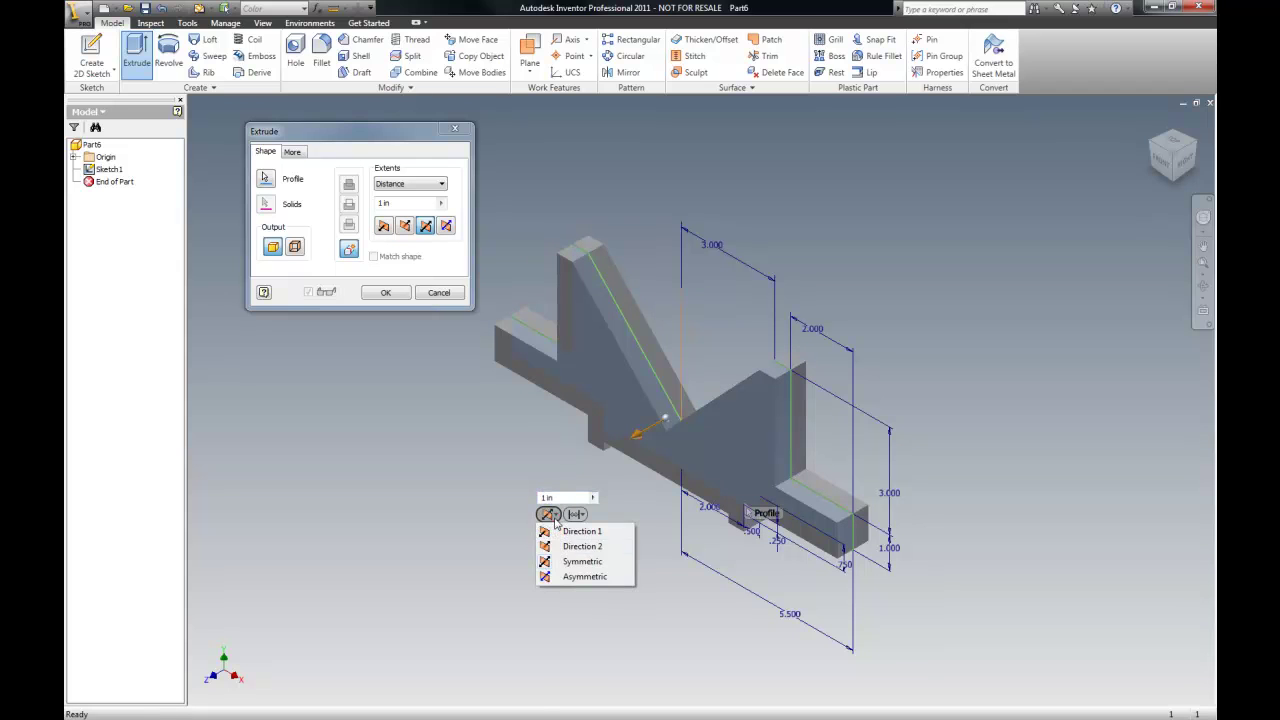
click(569, 576)
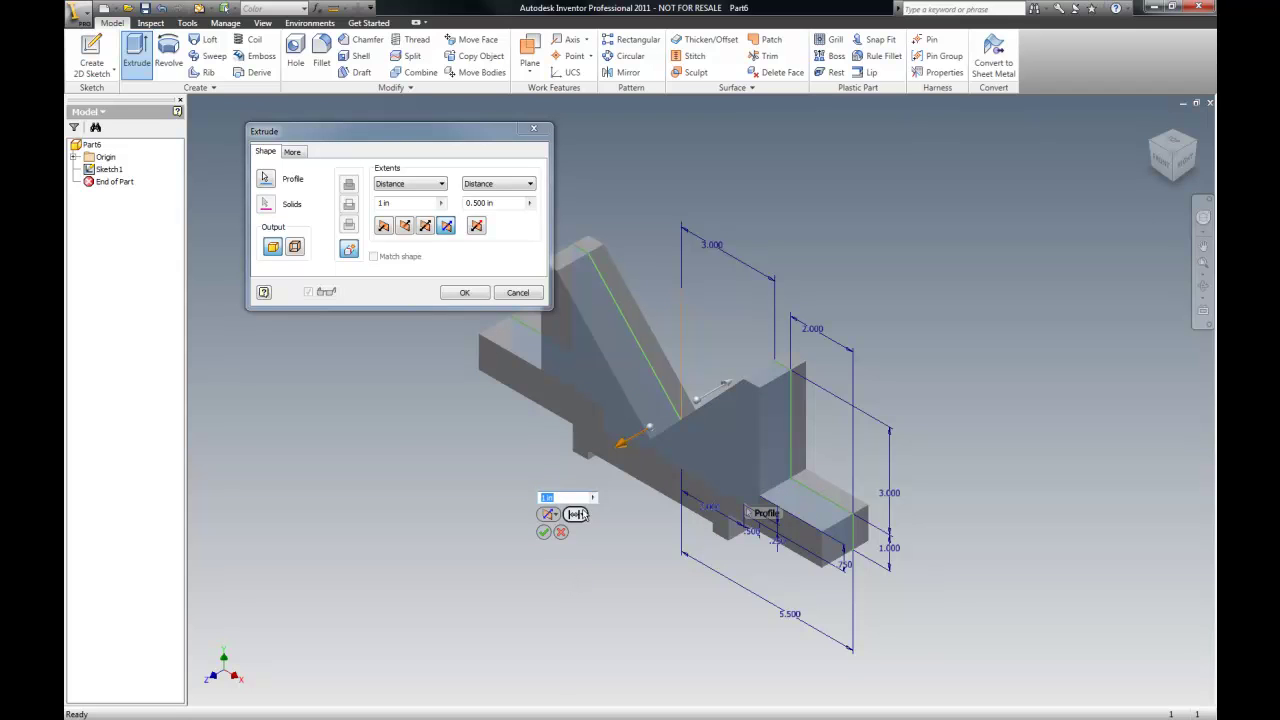
Extrude the V-block profile 4 in using Direction 1
click(549, 515)
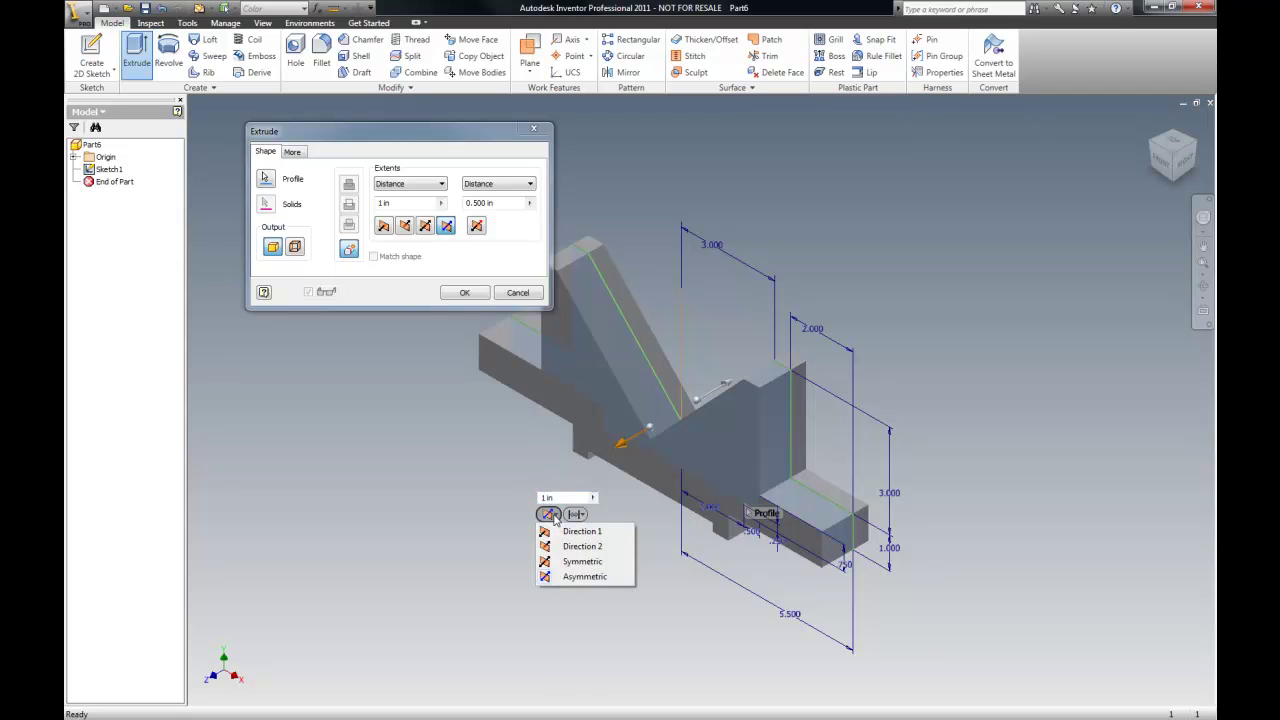
click(576, 535)
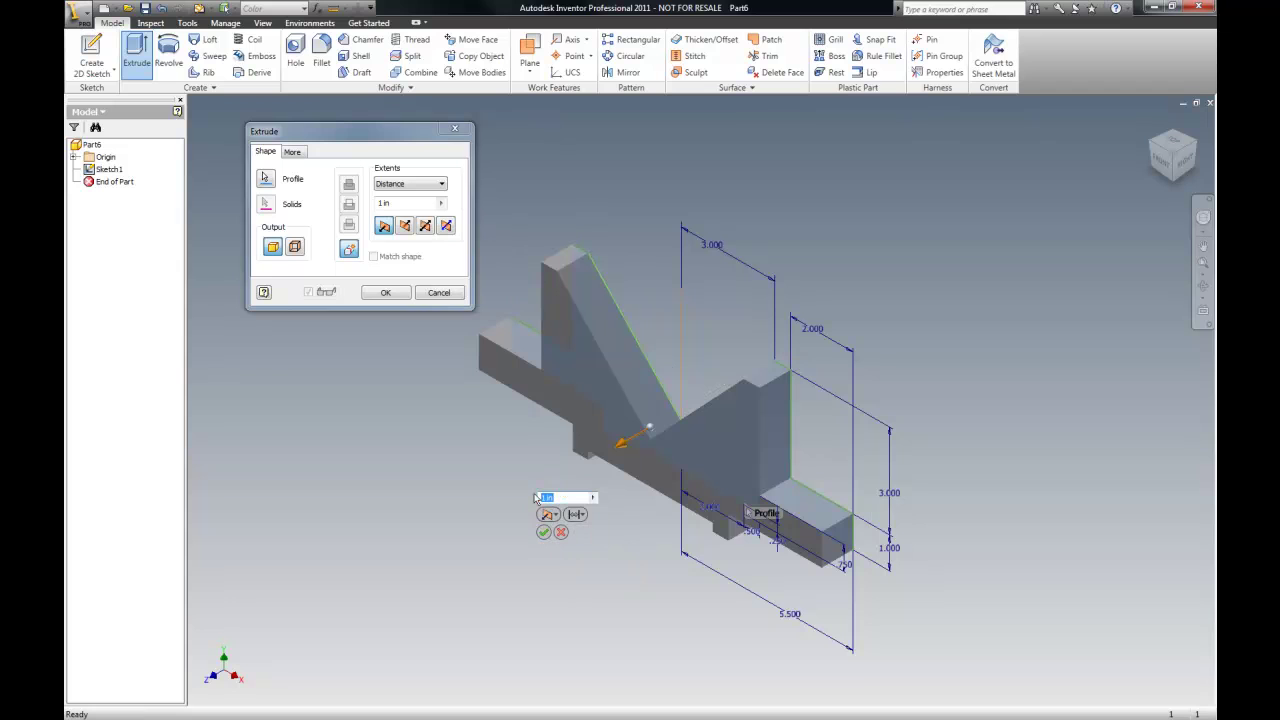
text(4)
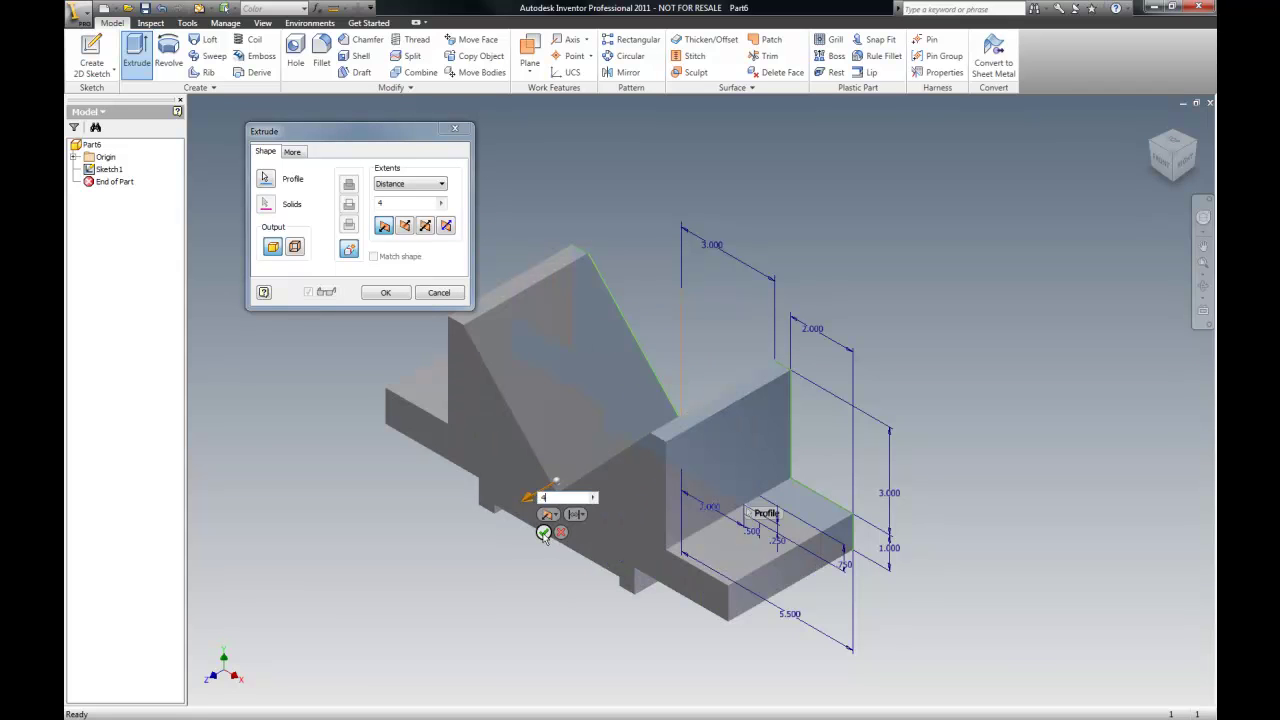
click(543, 533)
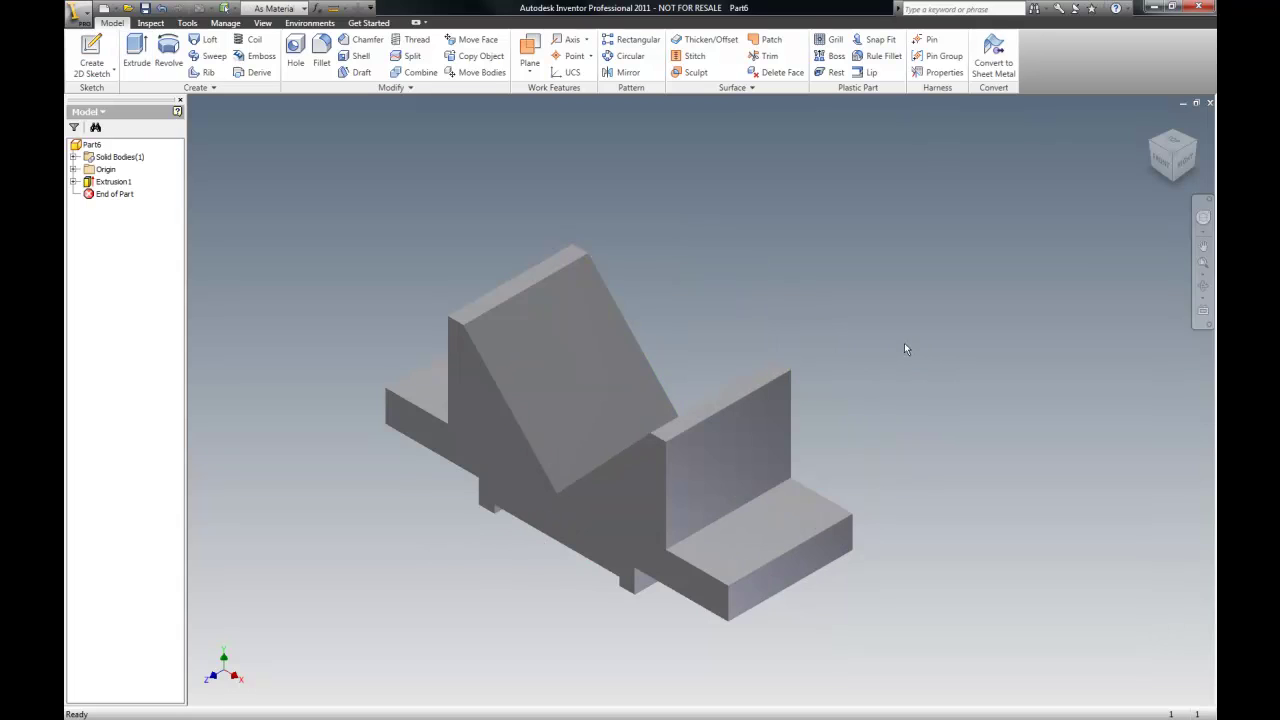
Edit the V-block's extrusion feature and set its distance to 5 in
scroll(850, 357, down, 3)
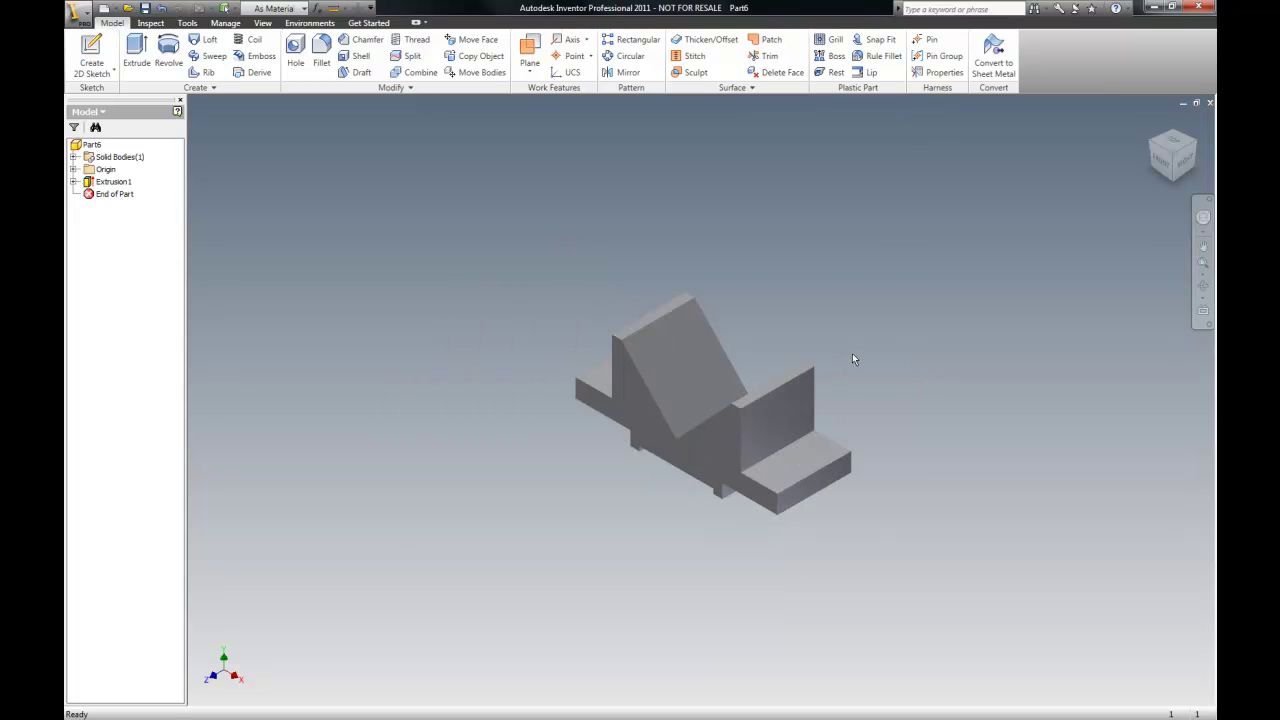
click(1155, 146)
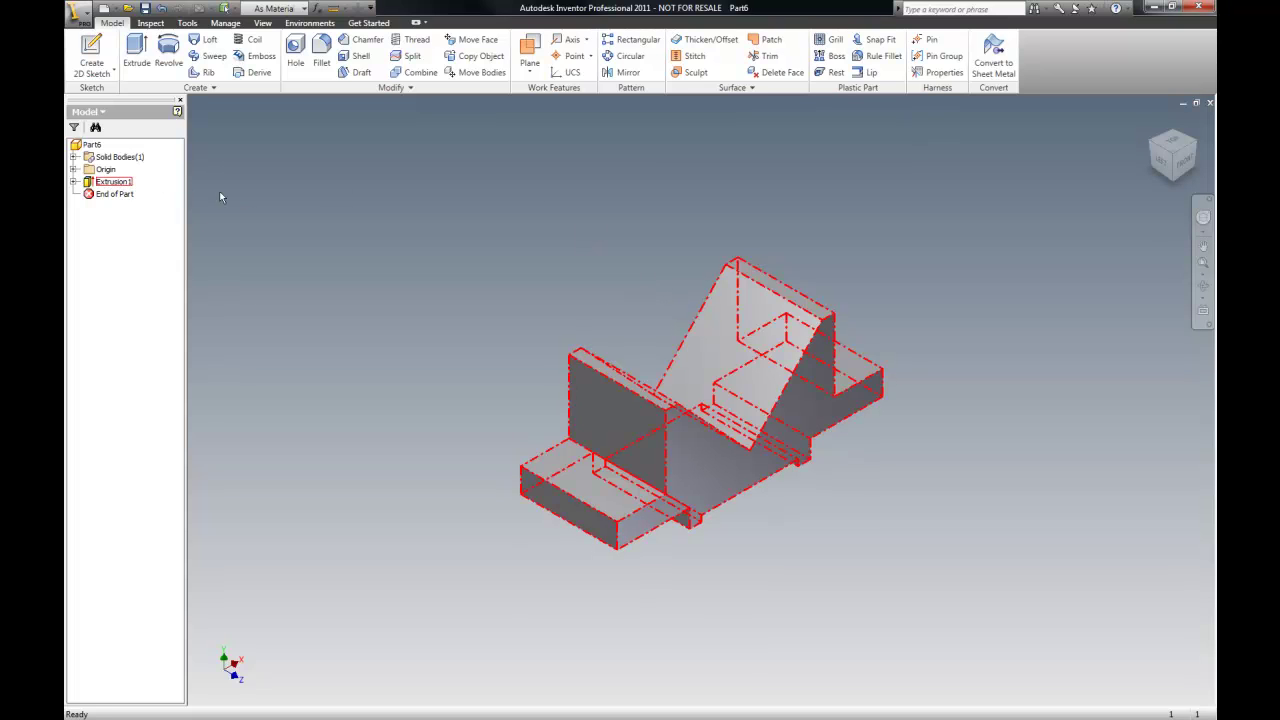
click(114, 182)
right_click(114, 183)
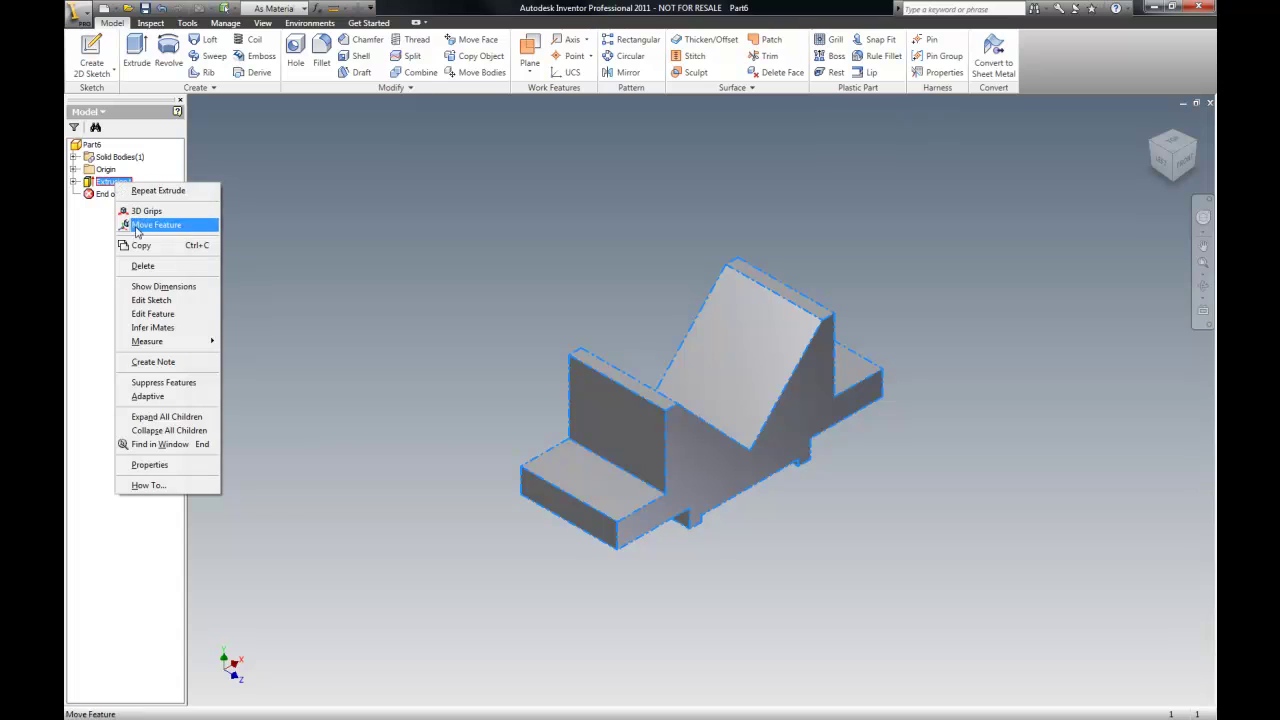
click(153, 314)
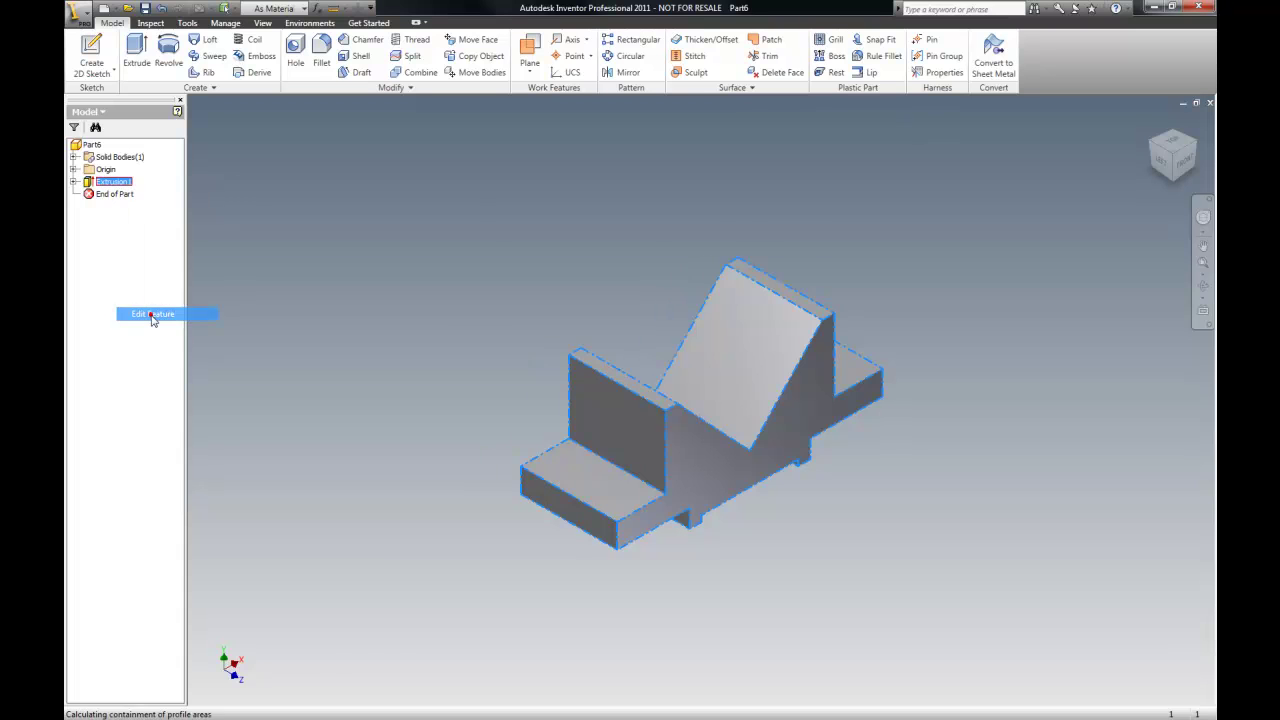
double_click(407, 203)
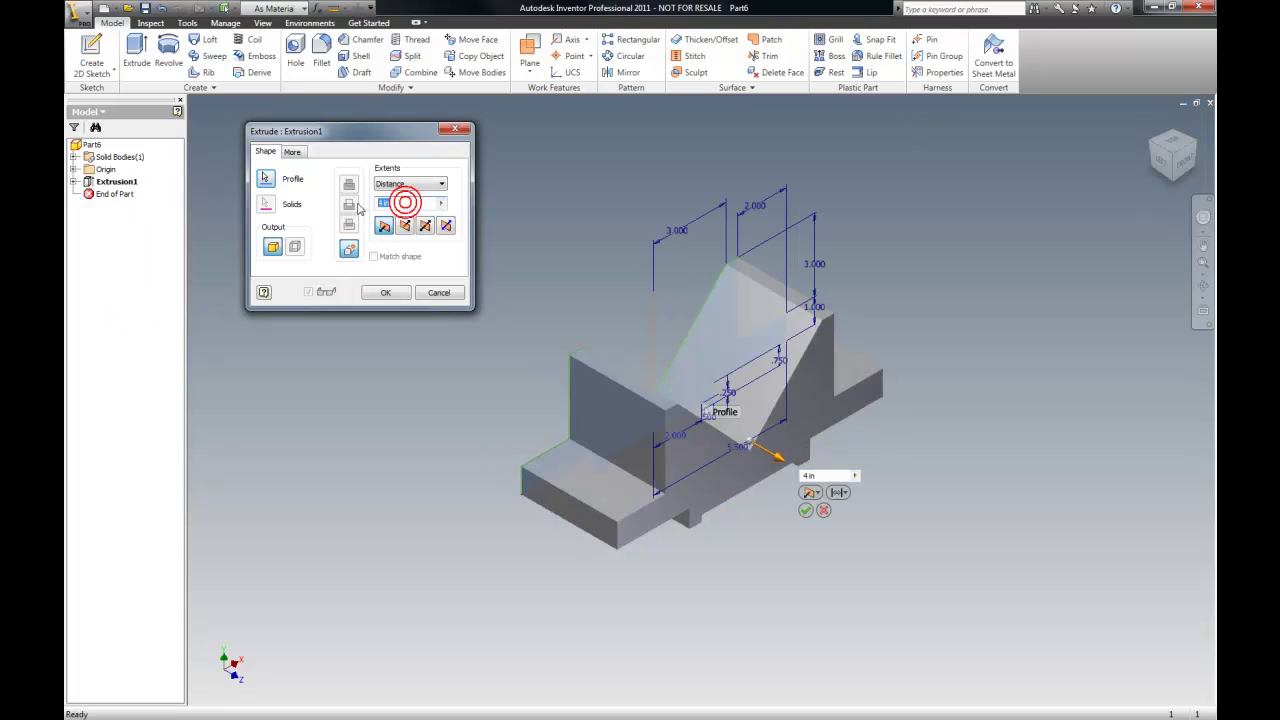
text(5)
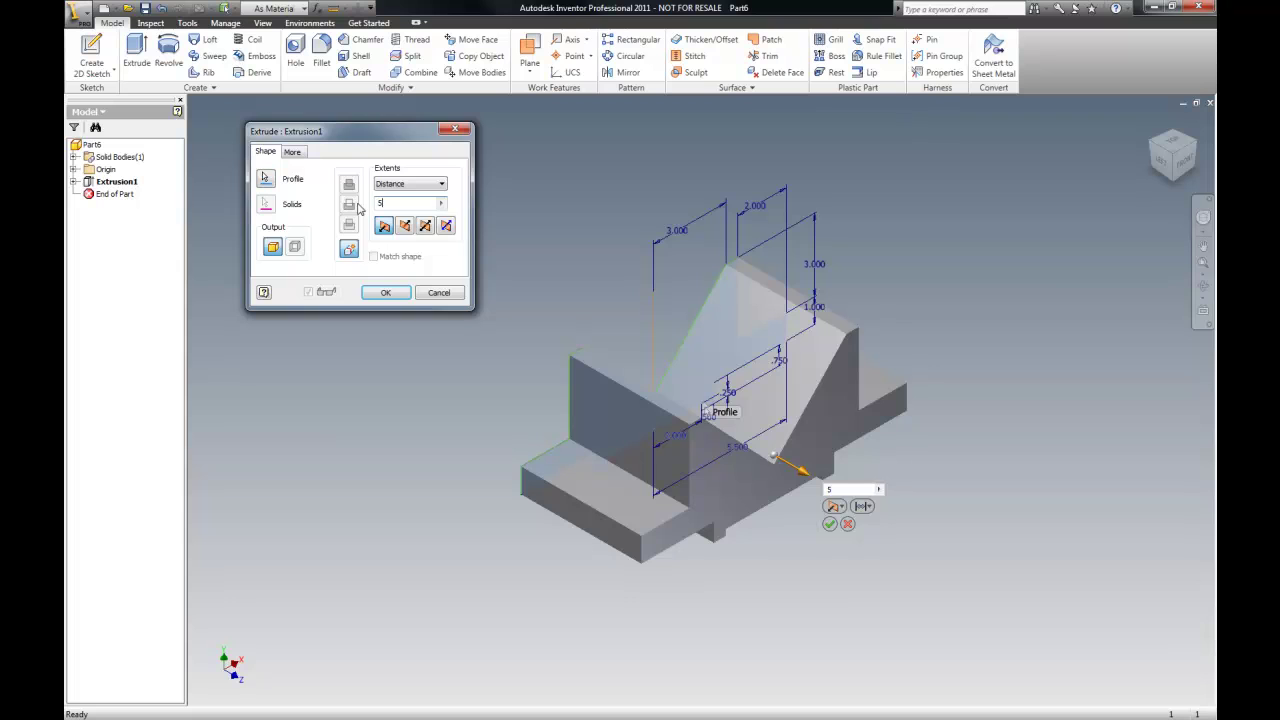
key(Return)
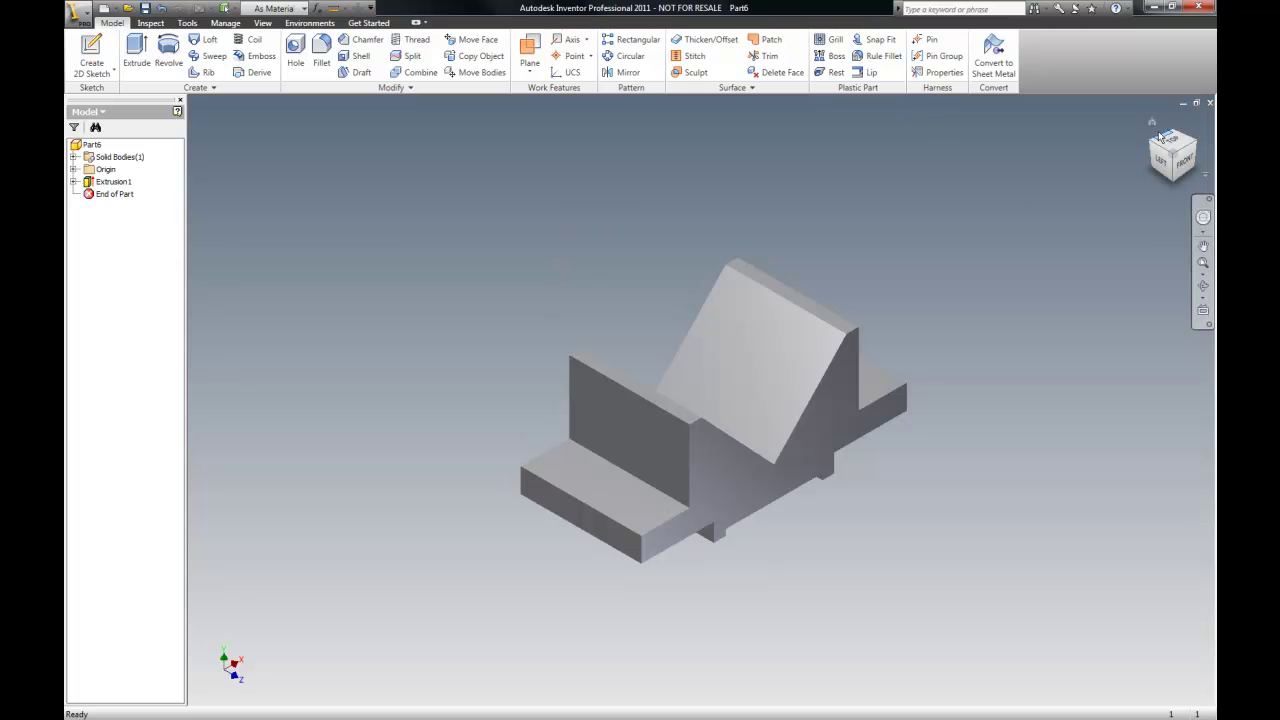
click(1152, 120)
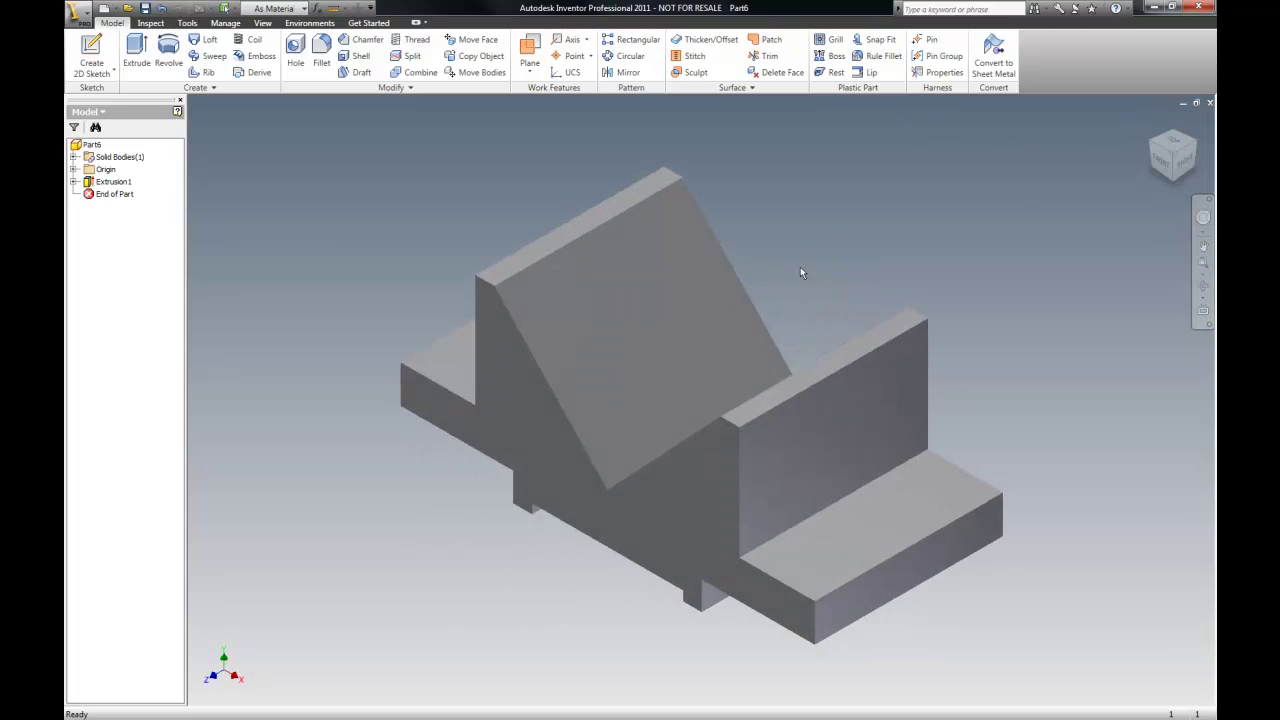
scroll(800, 267, down, 3)
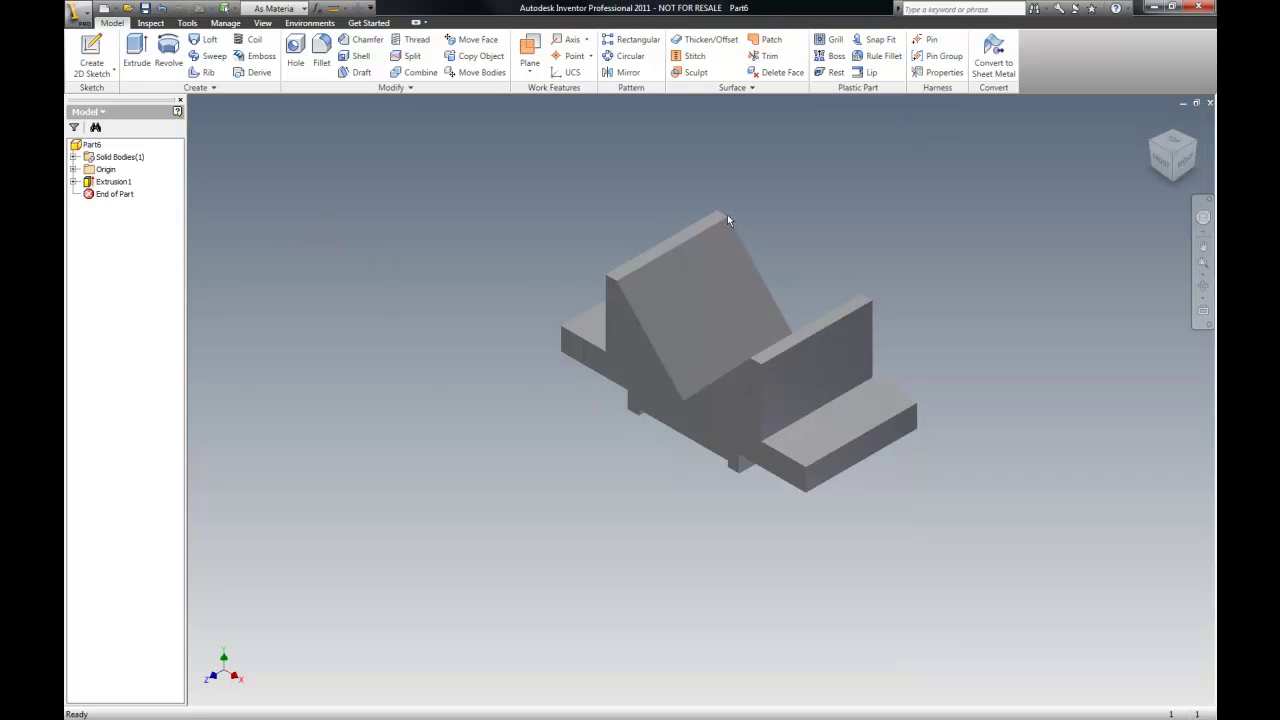
scroll(903, 300, up, 3)
scroll(899, 287, down, 2)
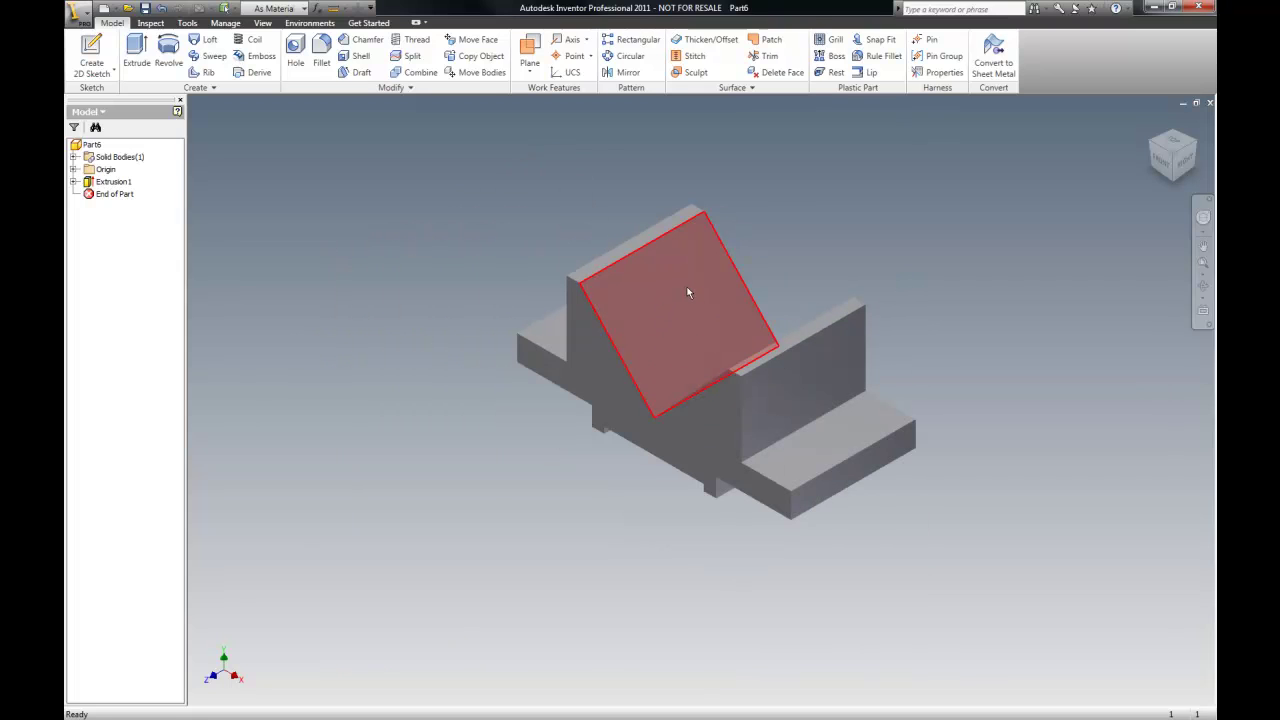
Open the title block .idw drawing from the _CAD_243_Weekly Assignments folder and start a base view of Part6
click(82, 12)
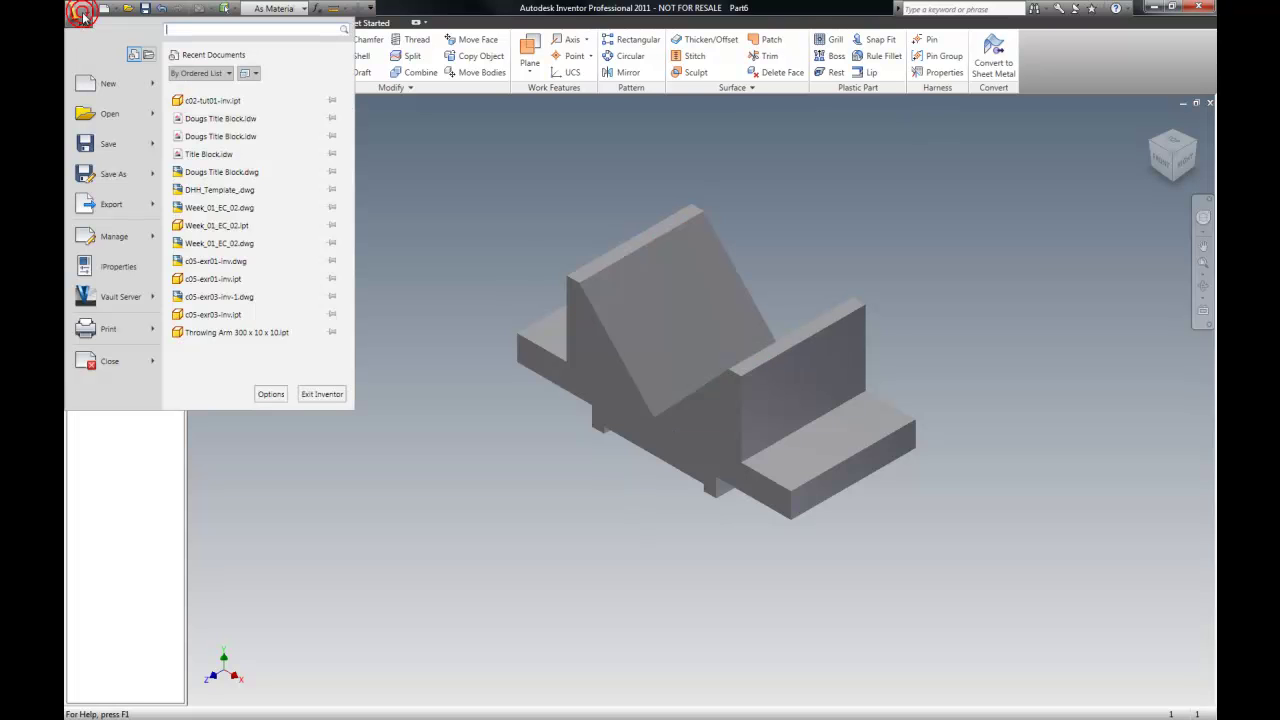
click(106, 114)
drag(605, 222, 443, 120)
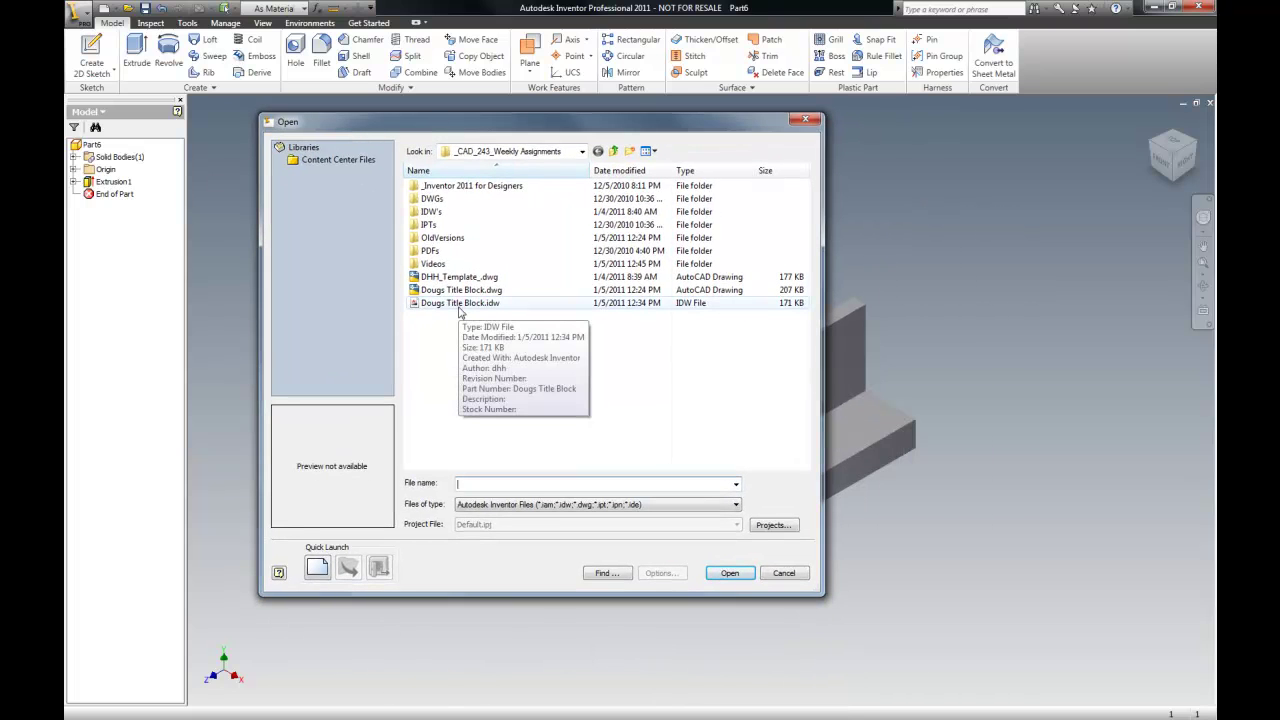
click(458, 306)
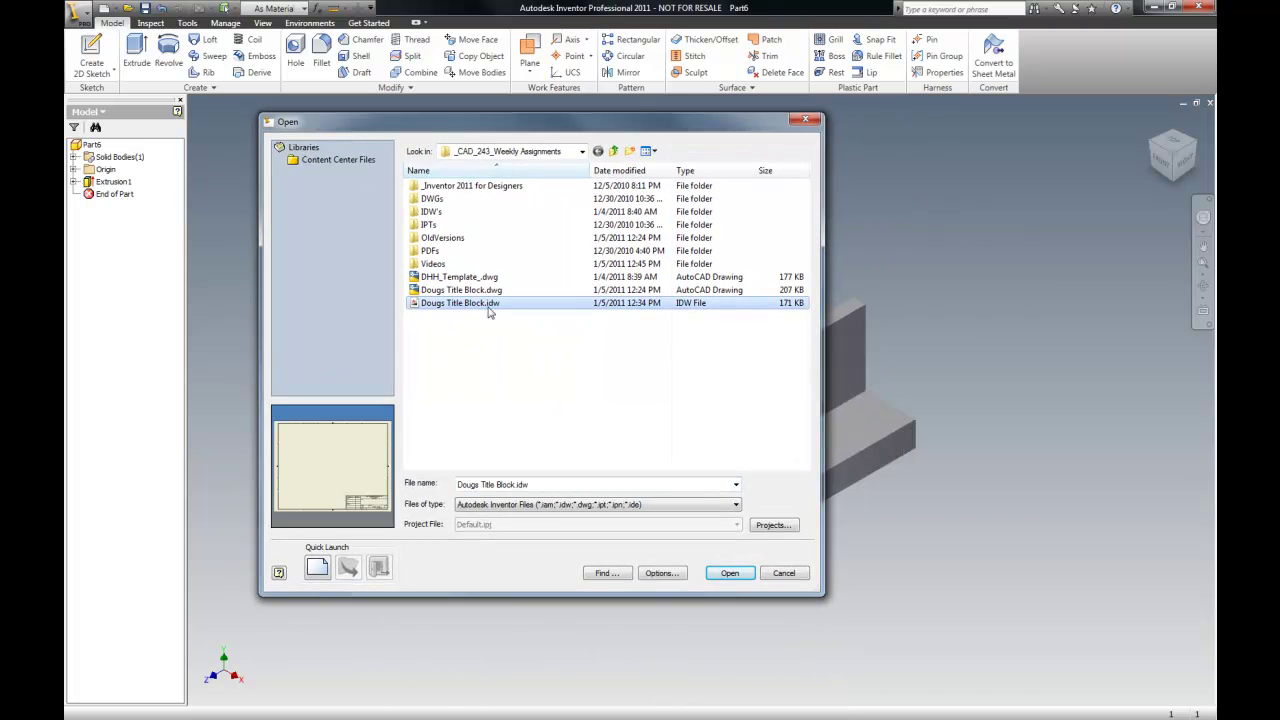
click(730, 573)
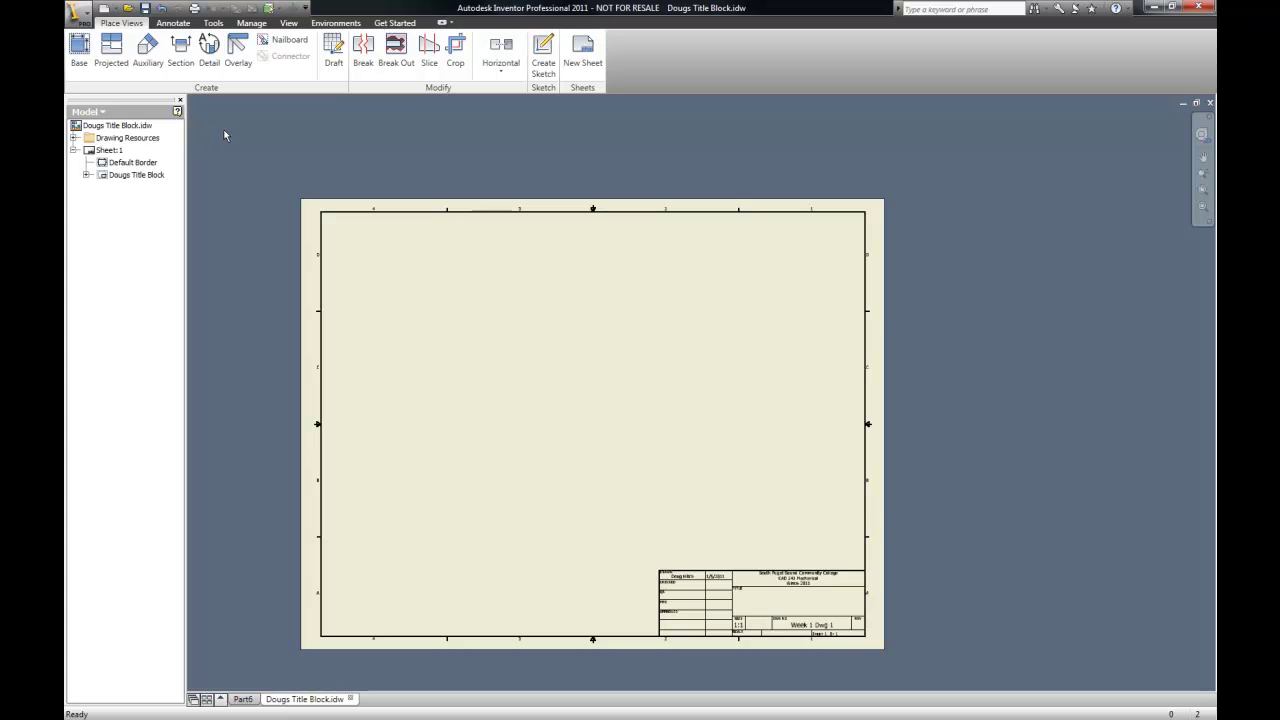
click(78, 57)
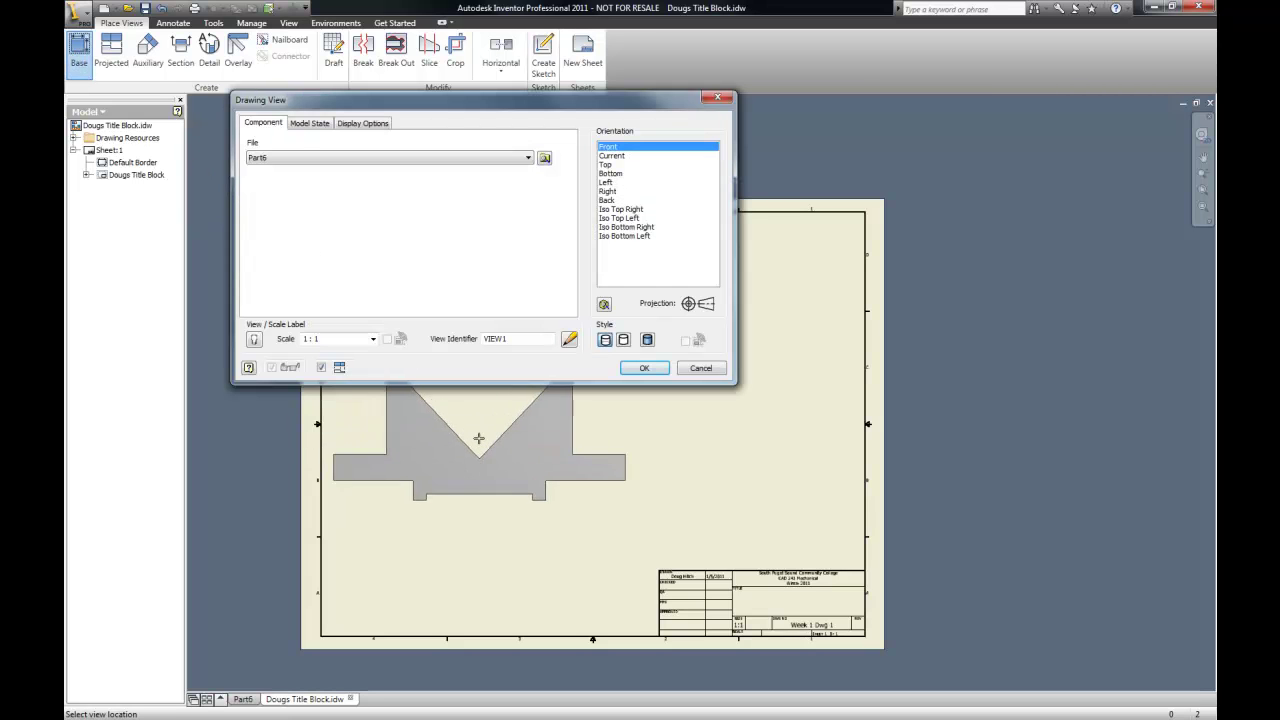
Preview the base view in the Top, Left, Back, Iso Bottom Right and Iso Bottom Left orientations
click(614, 165)
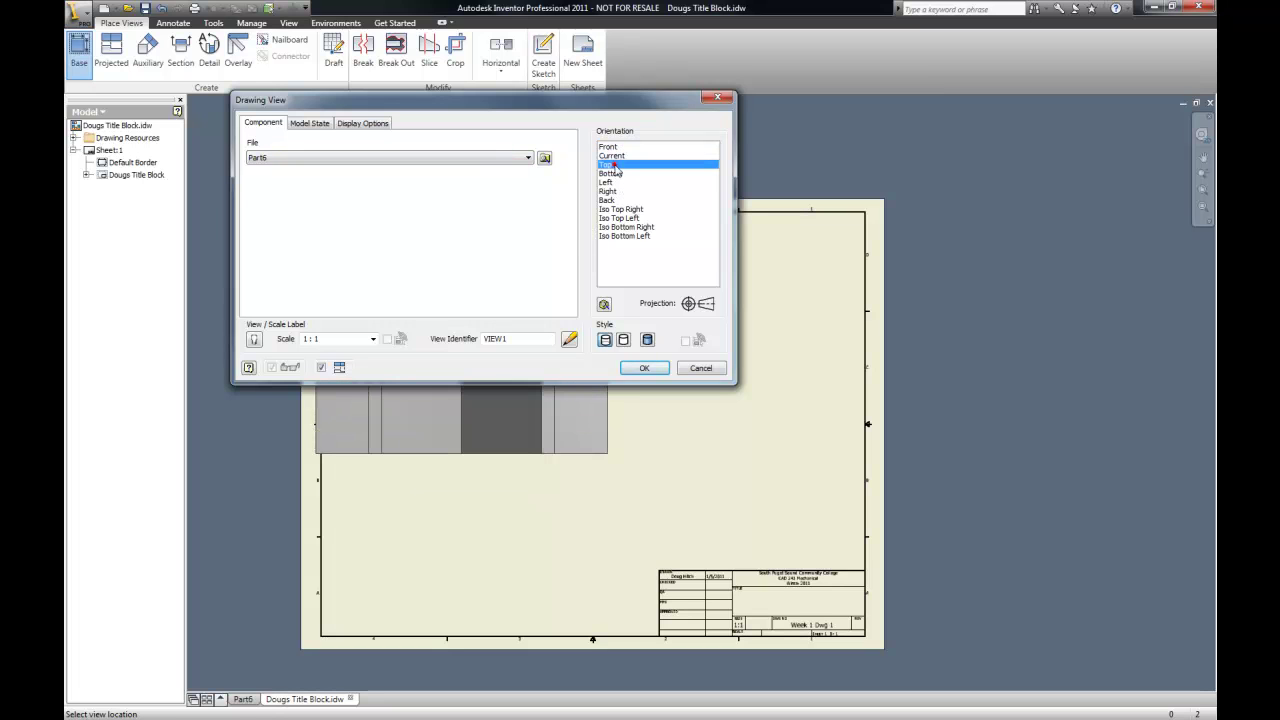
click(612, 182)
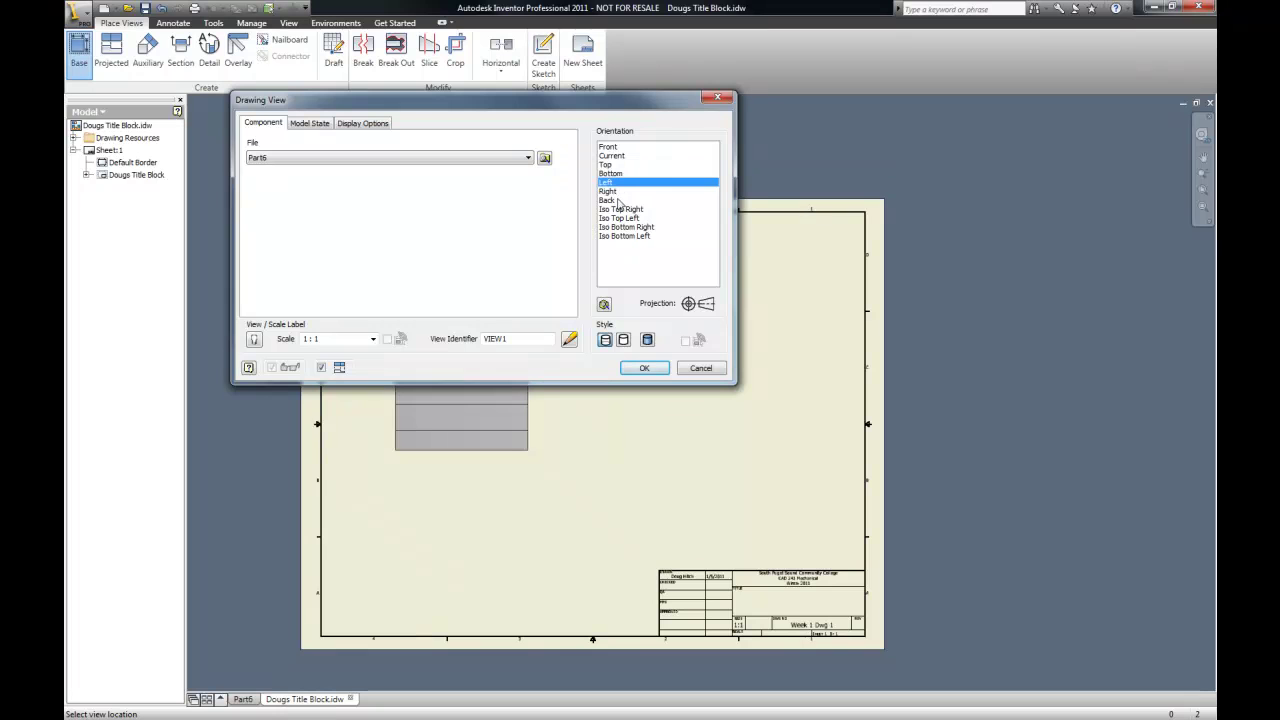
click(616, 200)
click(625, 227)
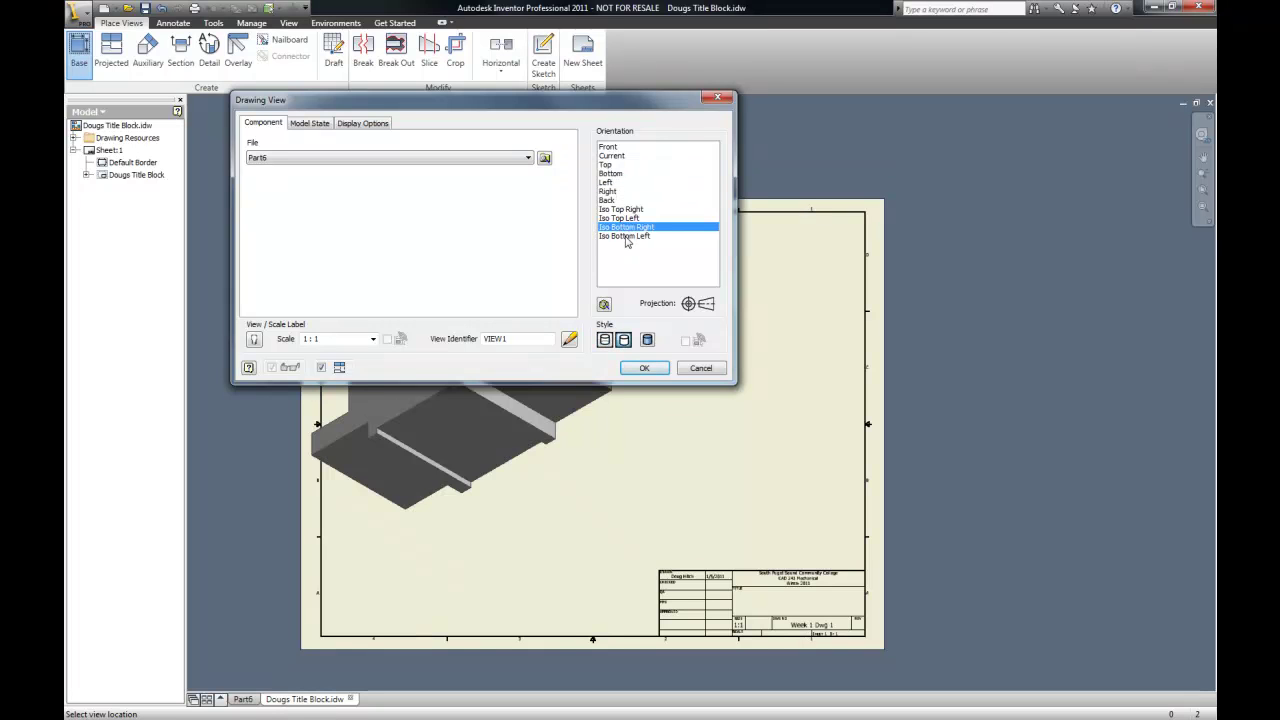
click(625, 236)
Set the base view's orientation to Front and pick its location in the lower left area of the drawing sheet
click(609, 148)
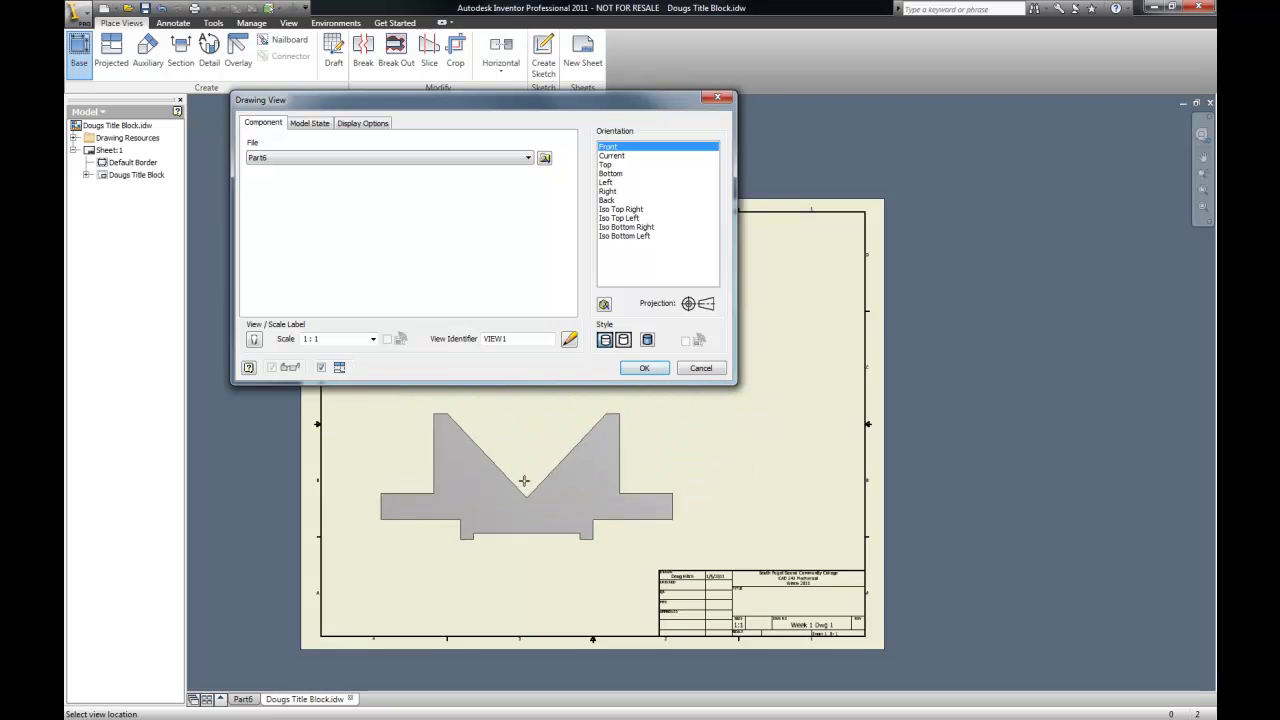
click(503, 467)
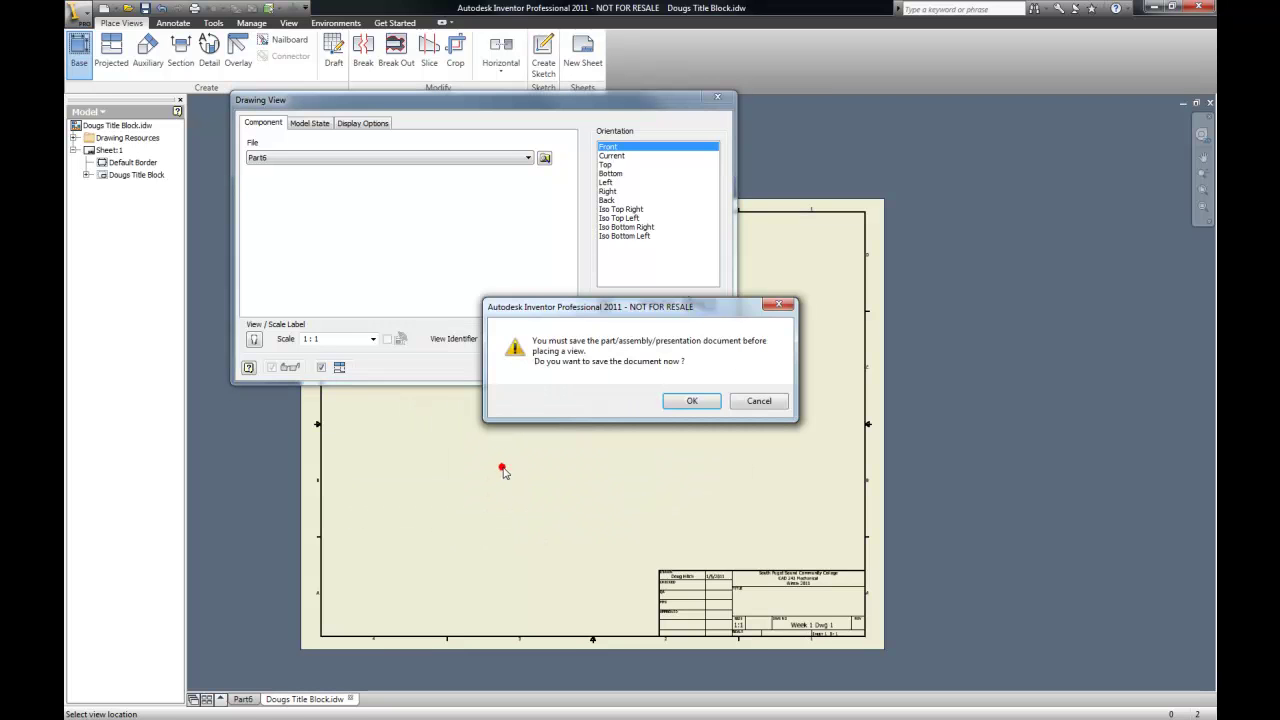
Accept saving the part first and save it as Tutorial 1 in the Week_02 subfolder of the IPTs folder
click(690, 404)
drag(503, 514, 437, 515)
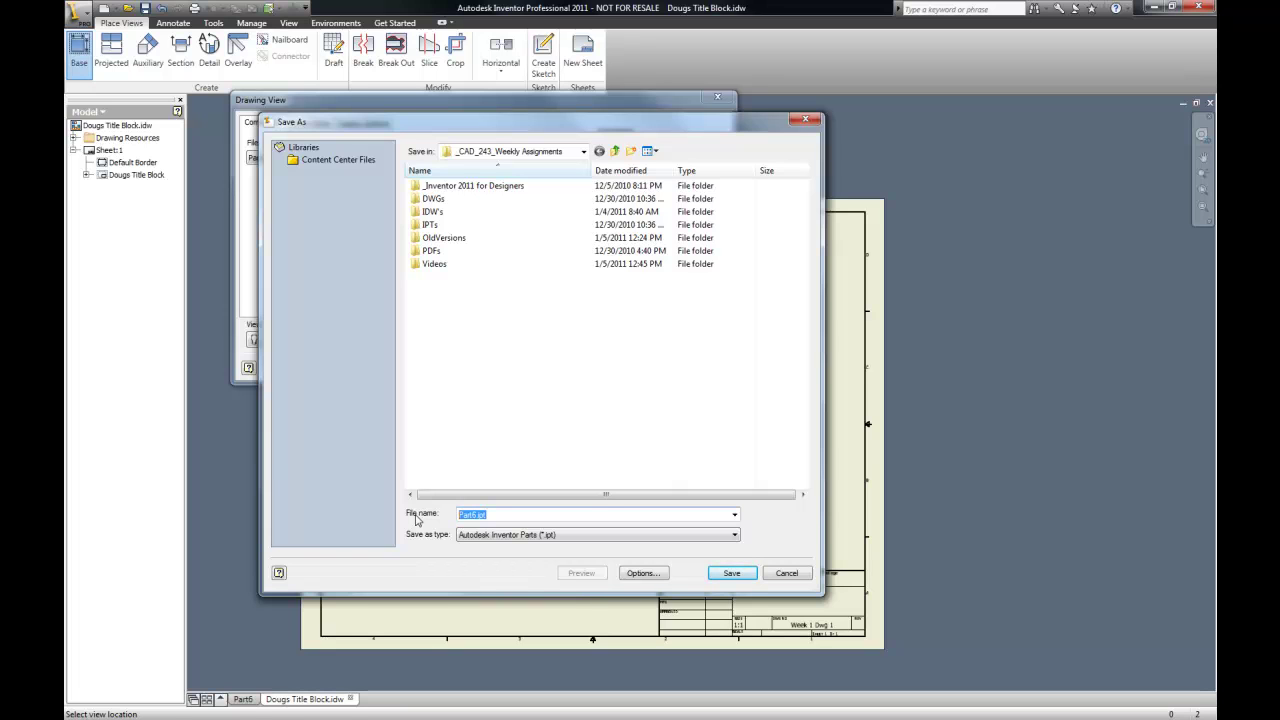
text(Tutorial 1)
click(430, 225)
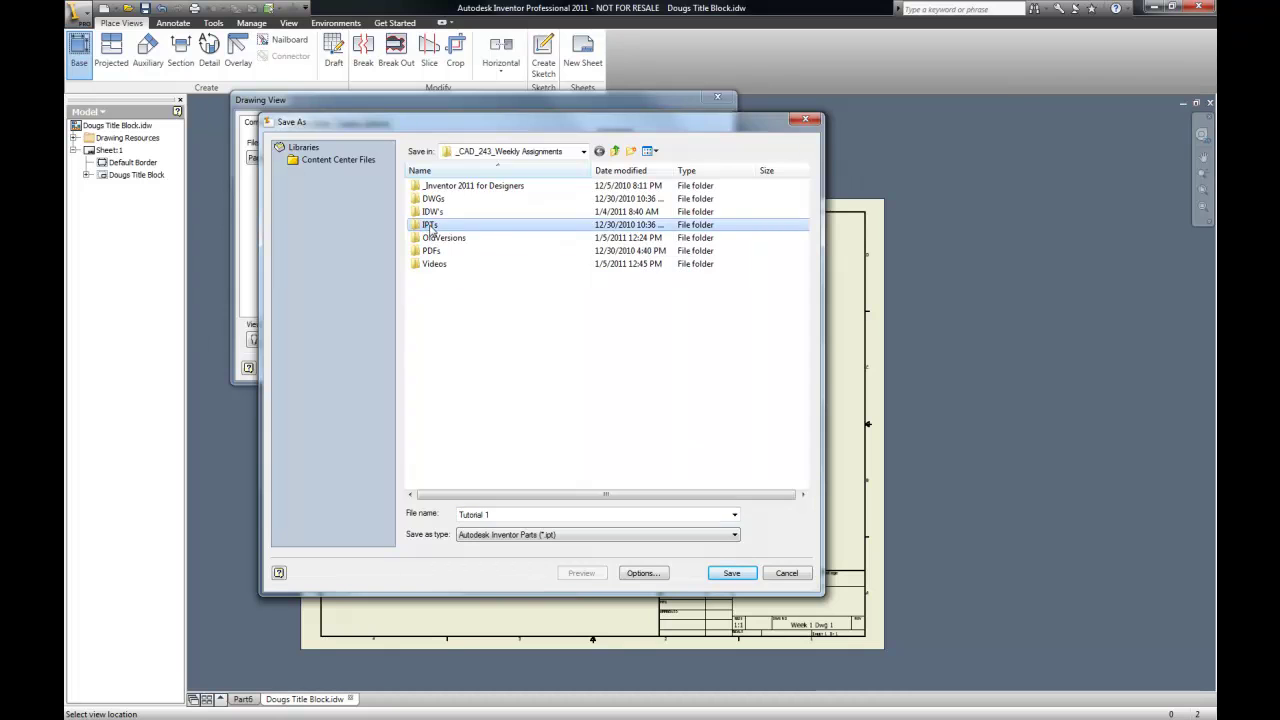
double_click(430, 225)
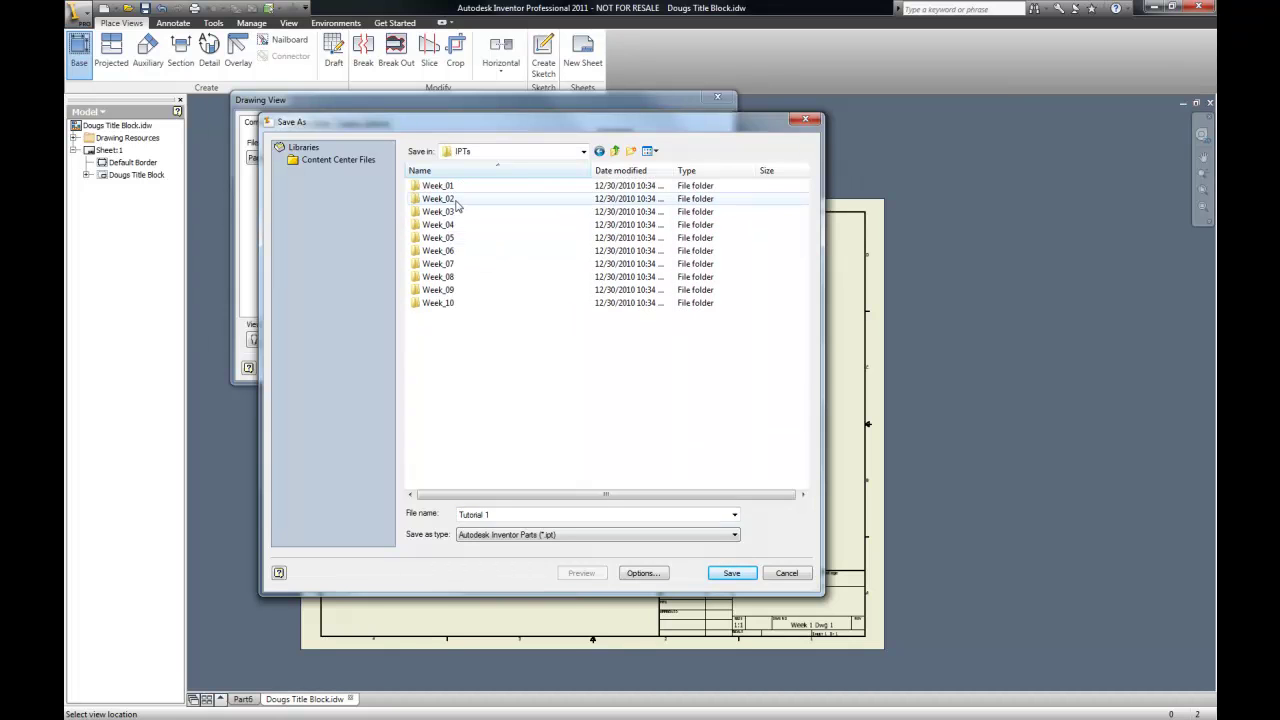
double_click(457, 203)
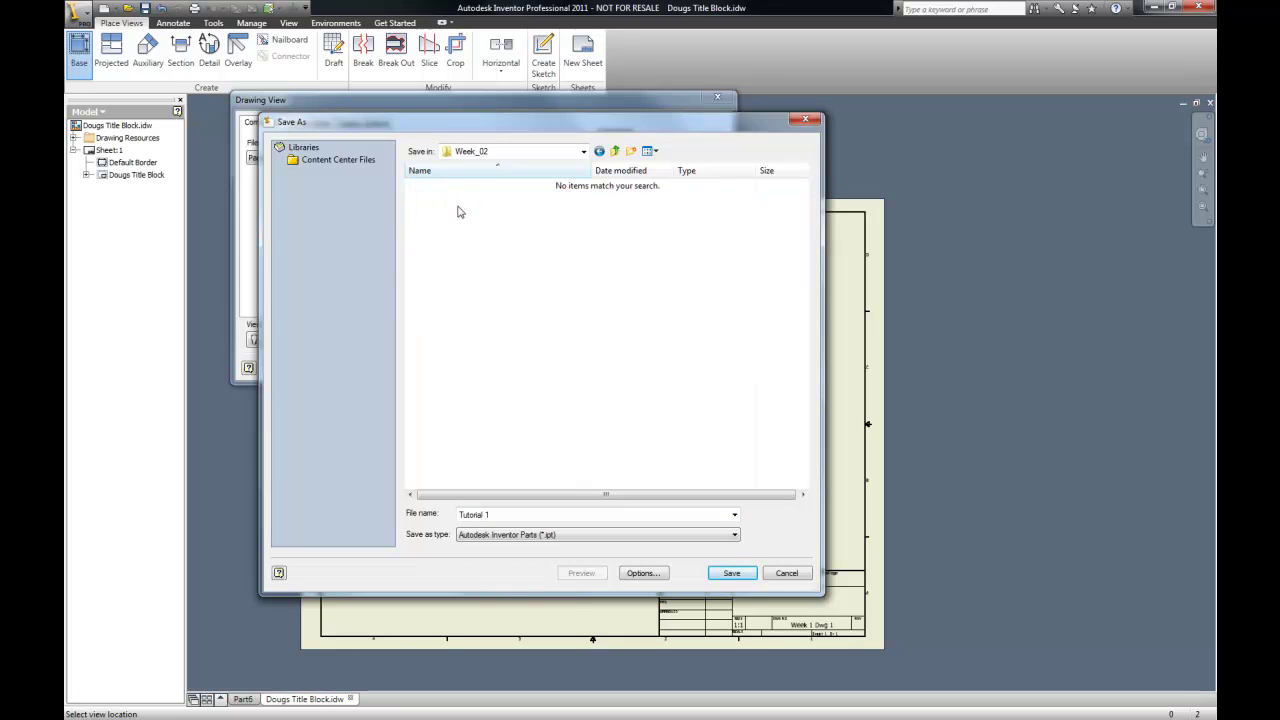
click(730, 575)
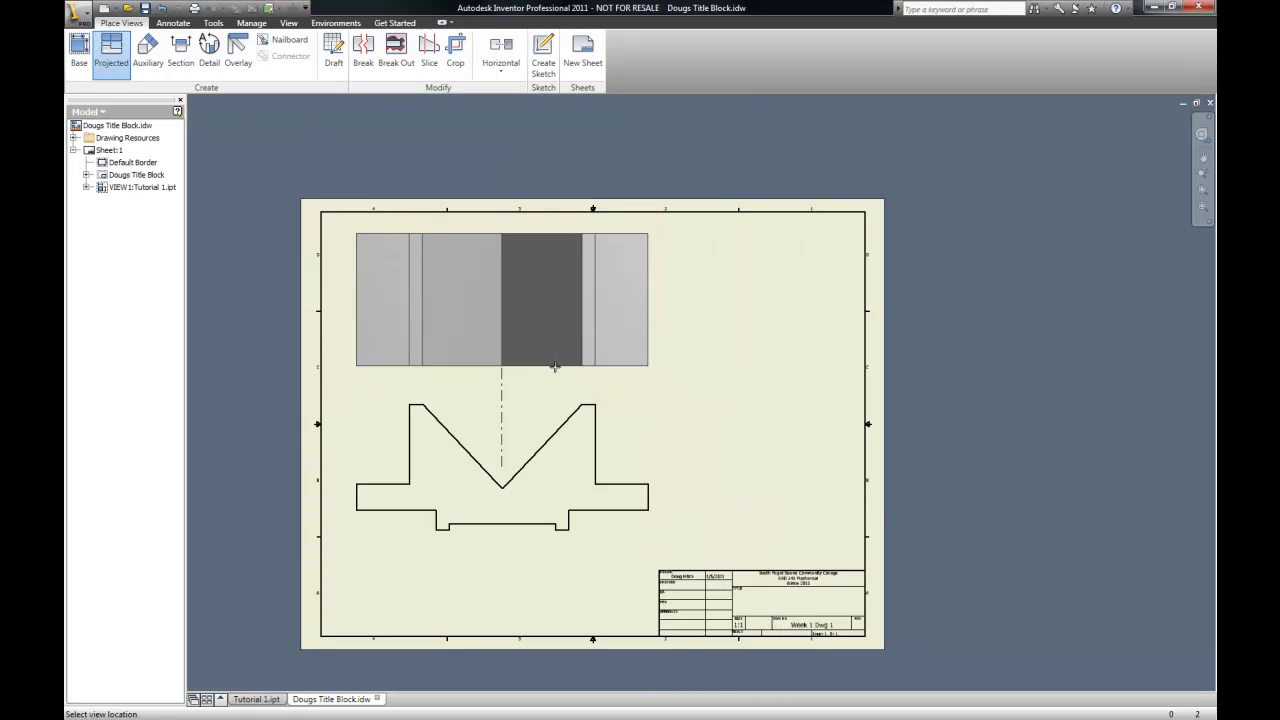
Project a top view, a right side view and an isometric view from the front base view and create them
click(580, 374)
click(706, 450)
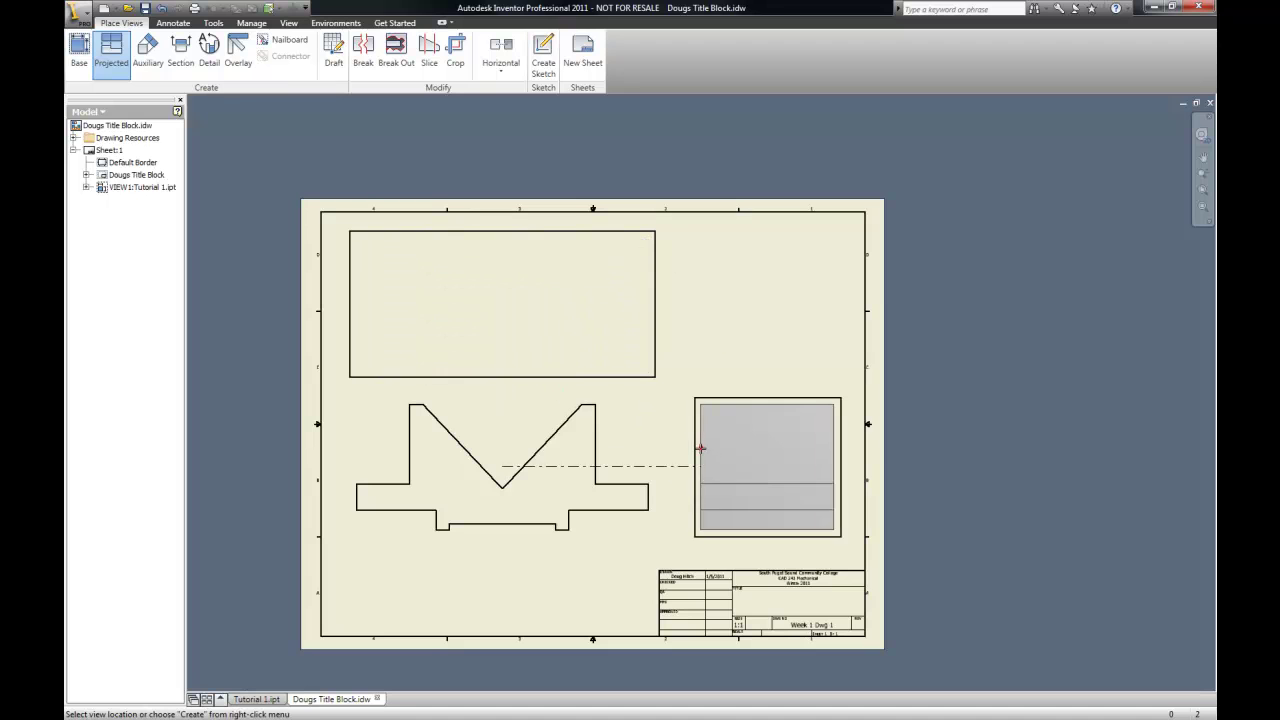
right_click(709, 338)
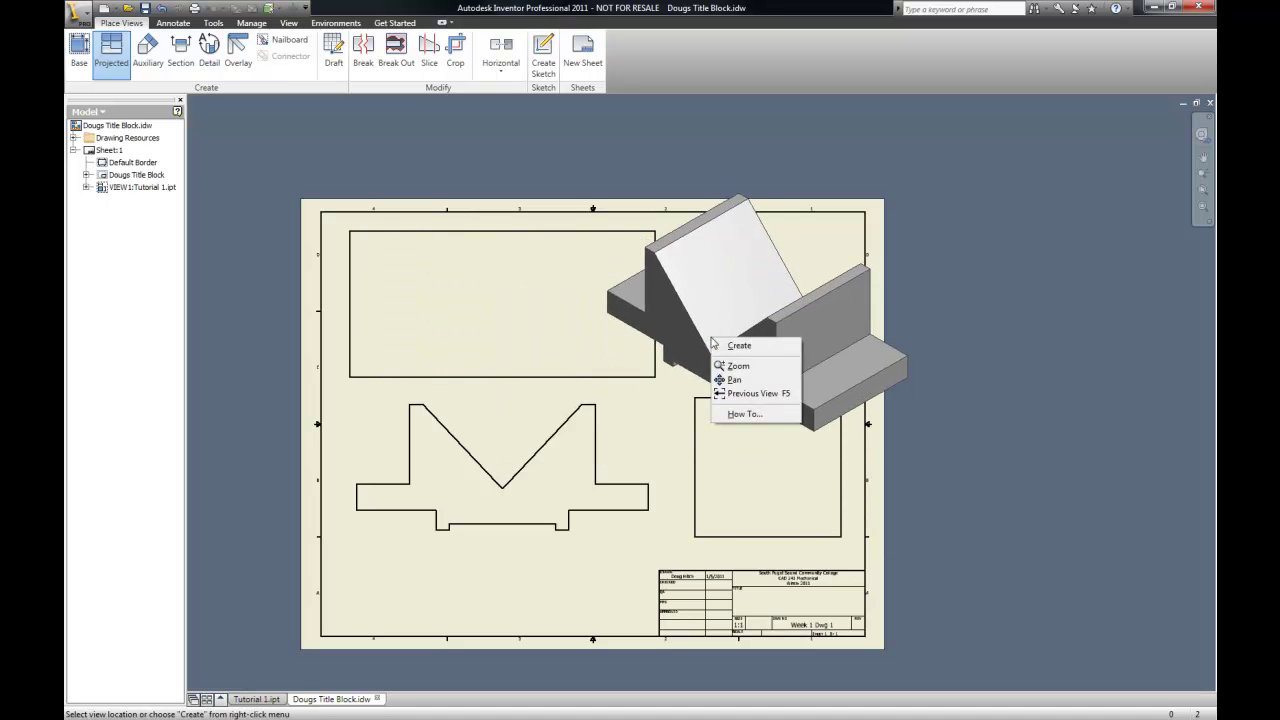
click(710, 329)
right_click(710, 326)
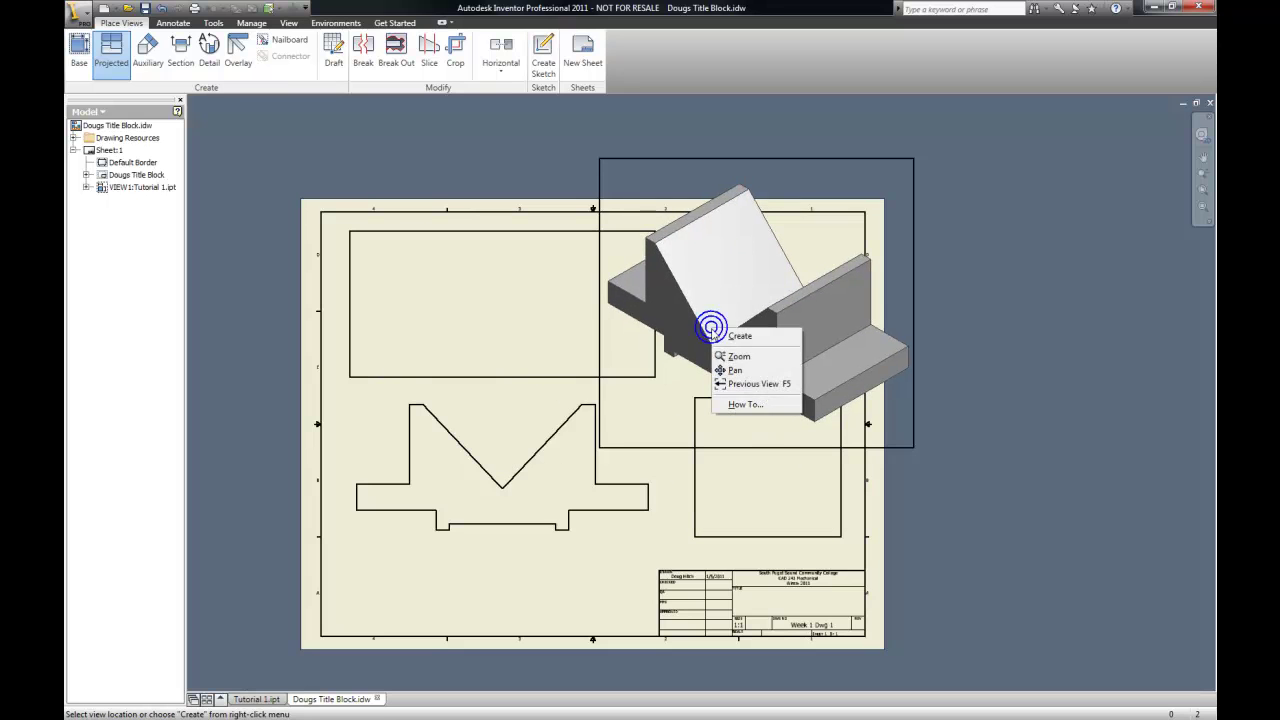
click(729, 337)
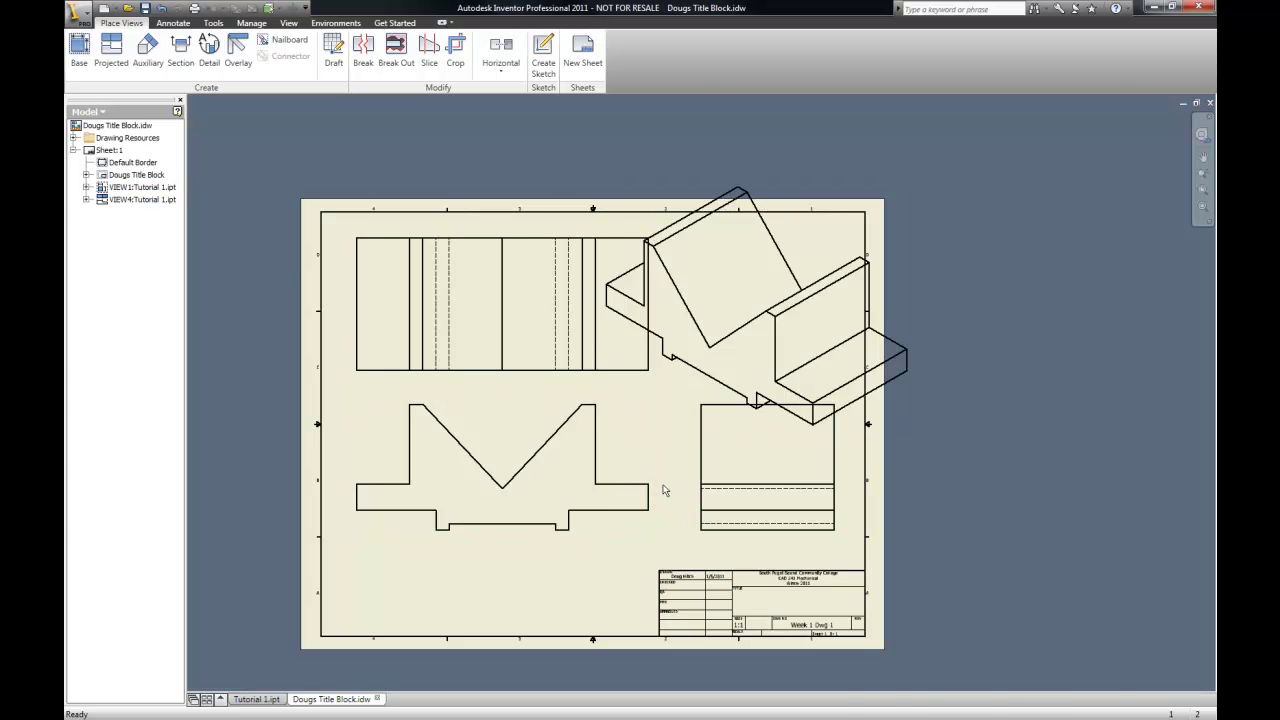
Edit the front base view and set its scale to 1/2
scroll(633, 403, up, 3)
scroll(634, 403, down, 2)
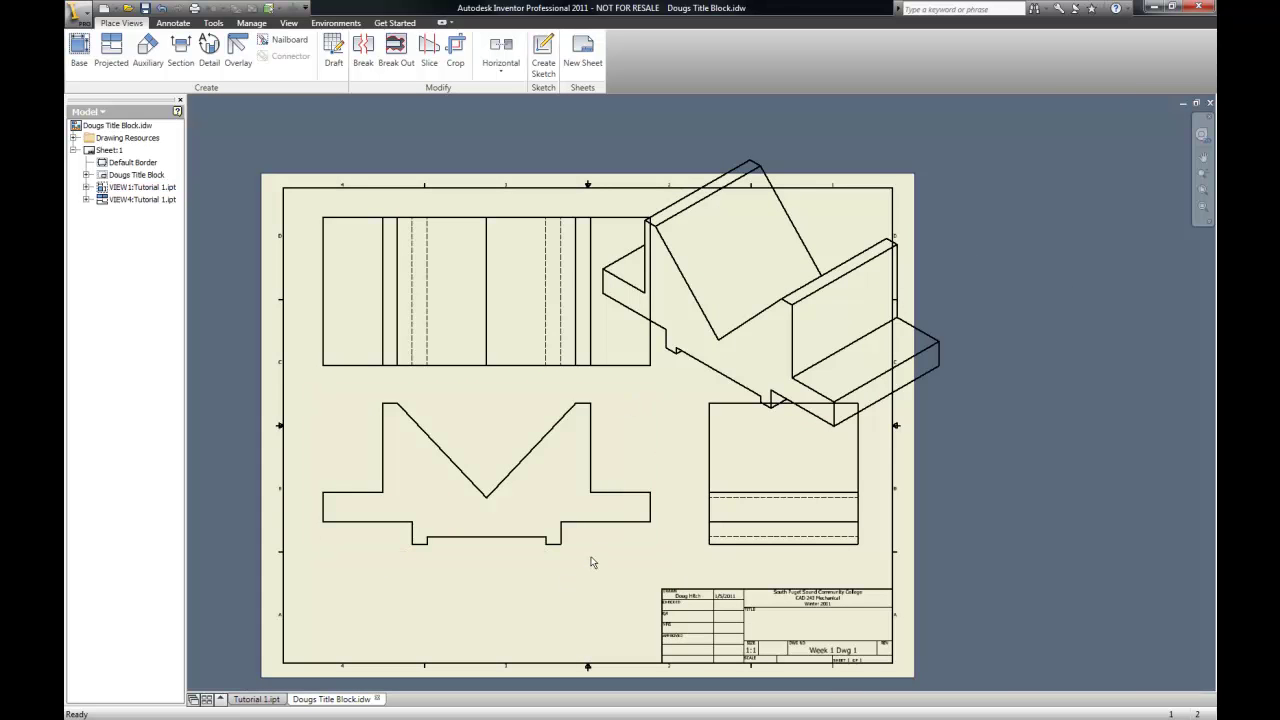
right_click(593, 553)
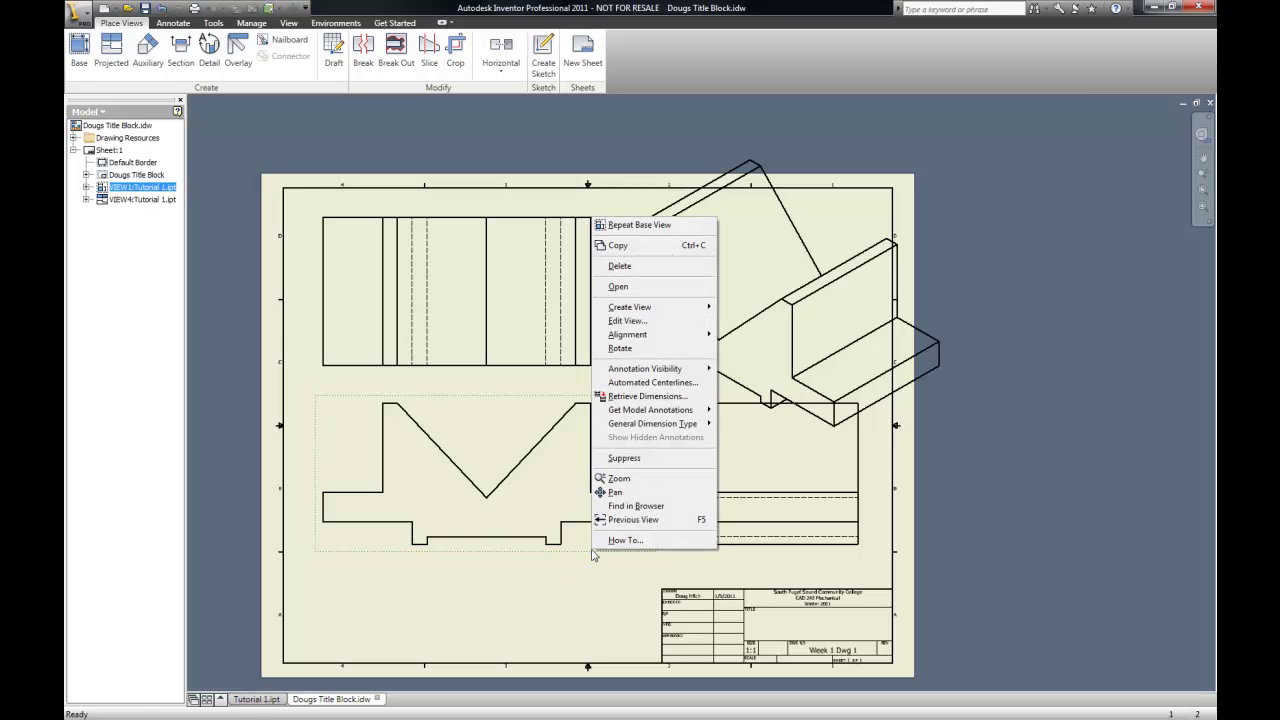
click(668, 321)
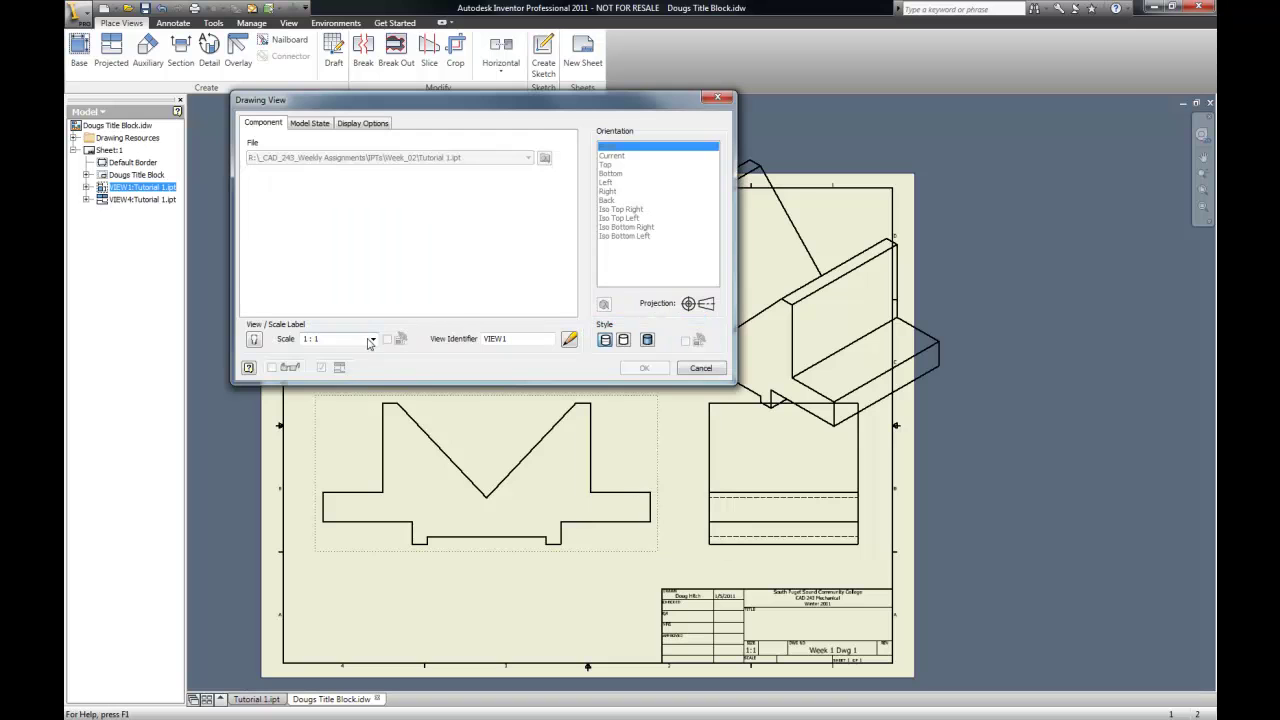
click(370, 341)
click(325, 358)
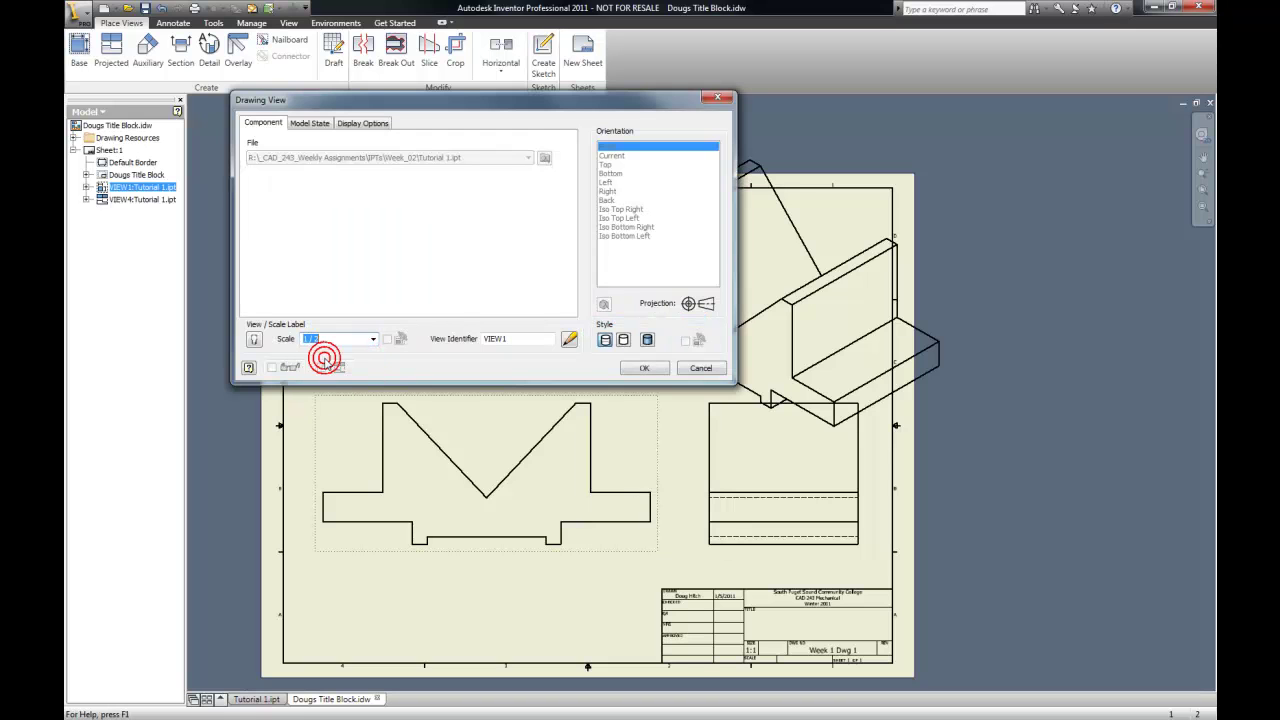
click(646, 368)
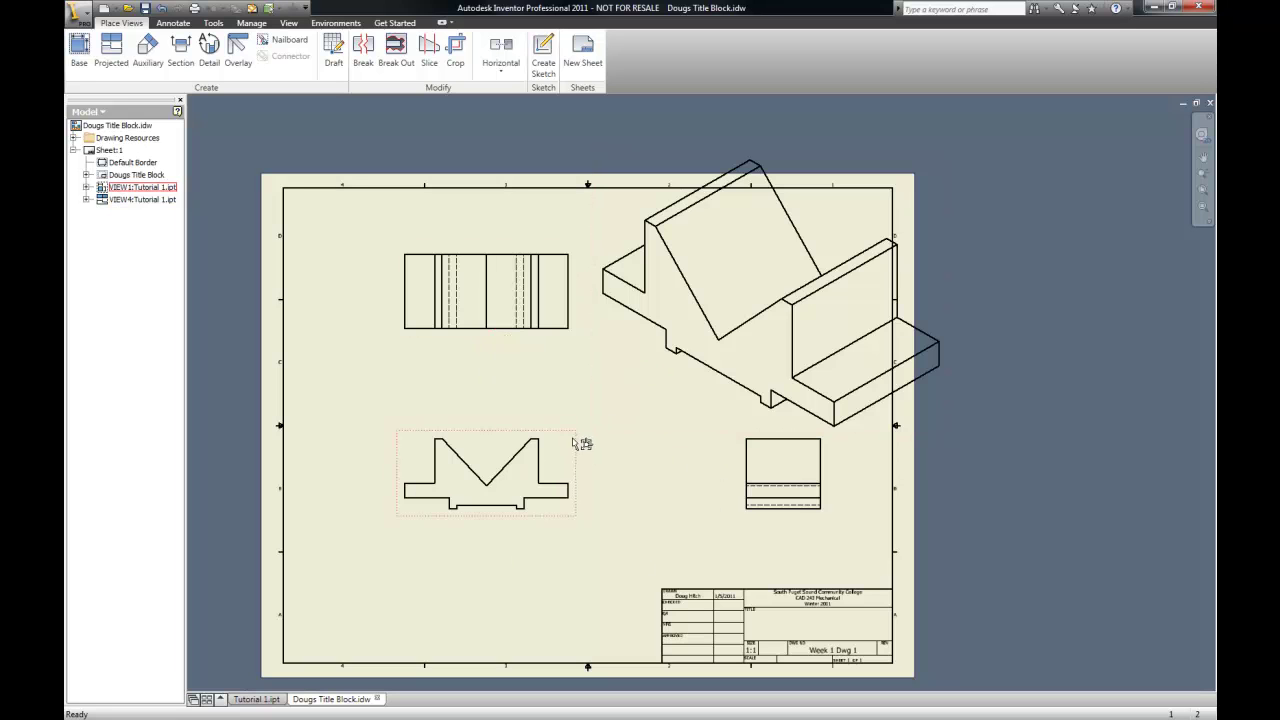
Edit the isometric view, setting its scale to 1/2 and its style to Shaded
right_click(640, 434)
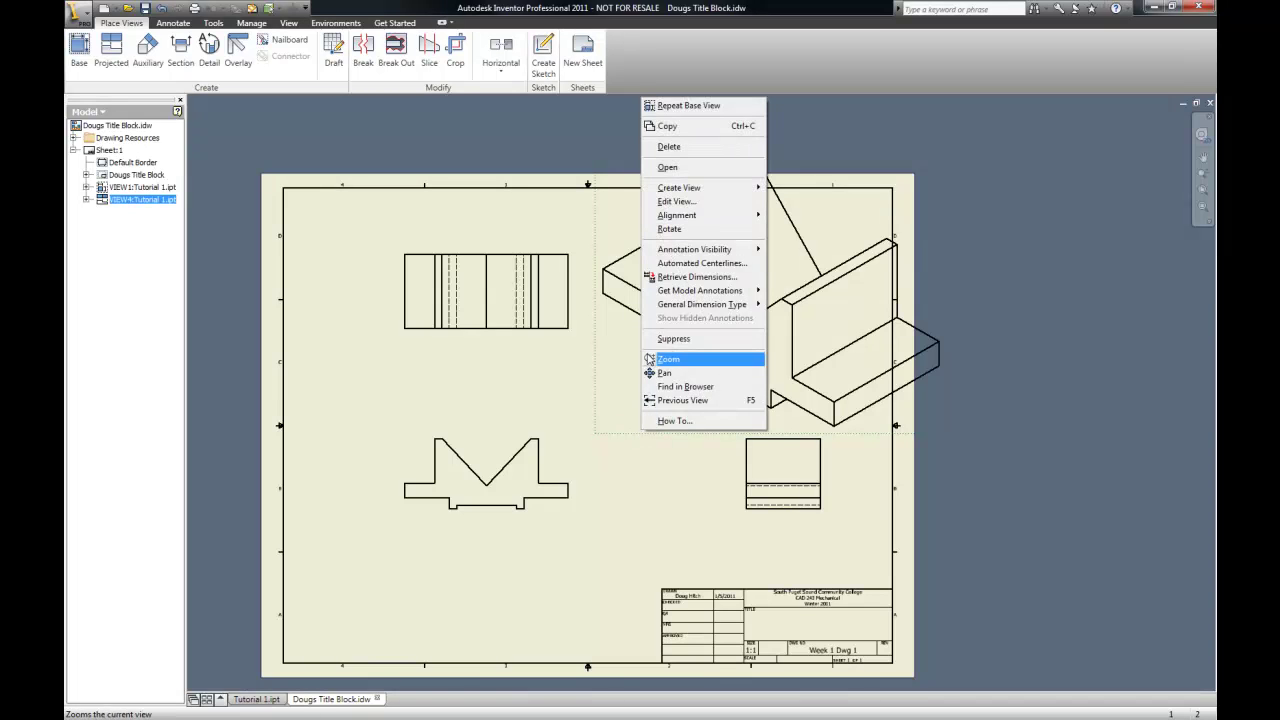
click(612, 460)
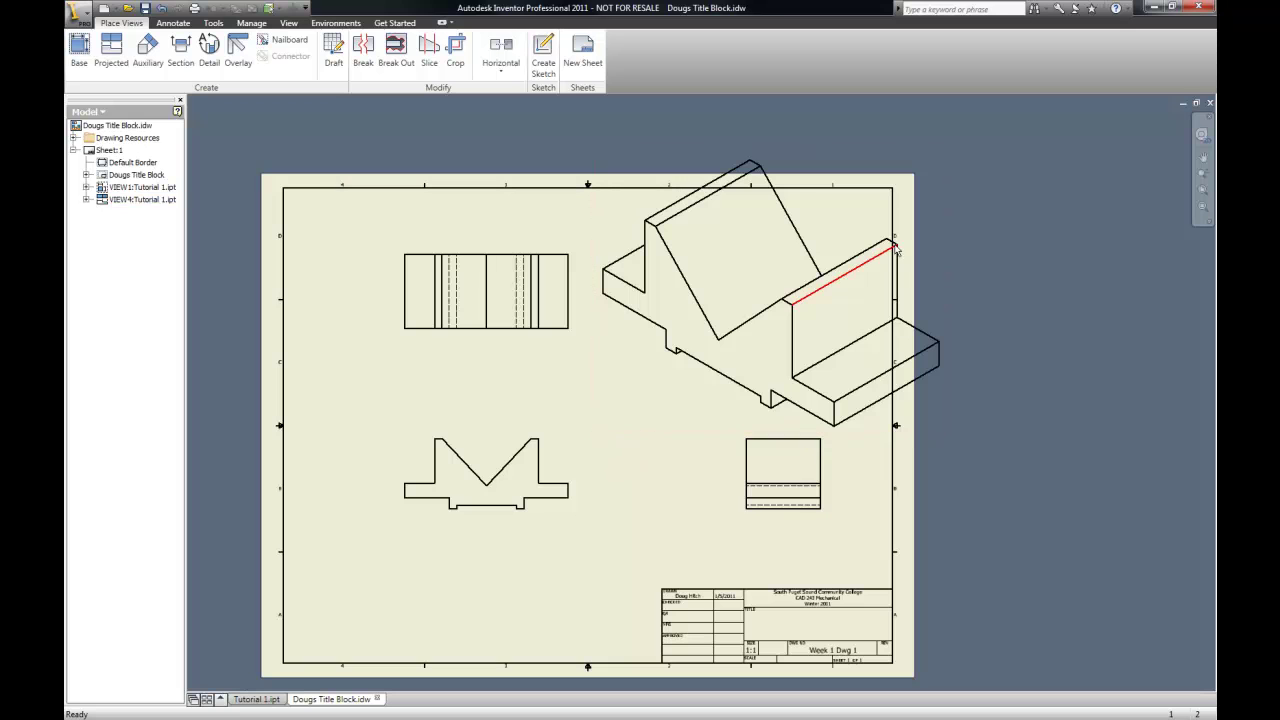
right_click(594, 341)
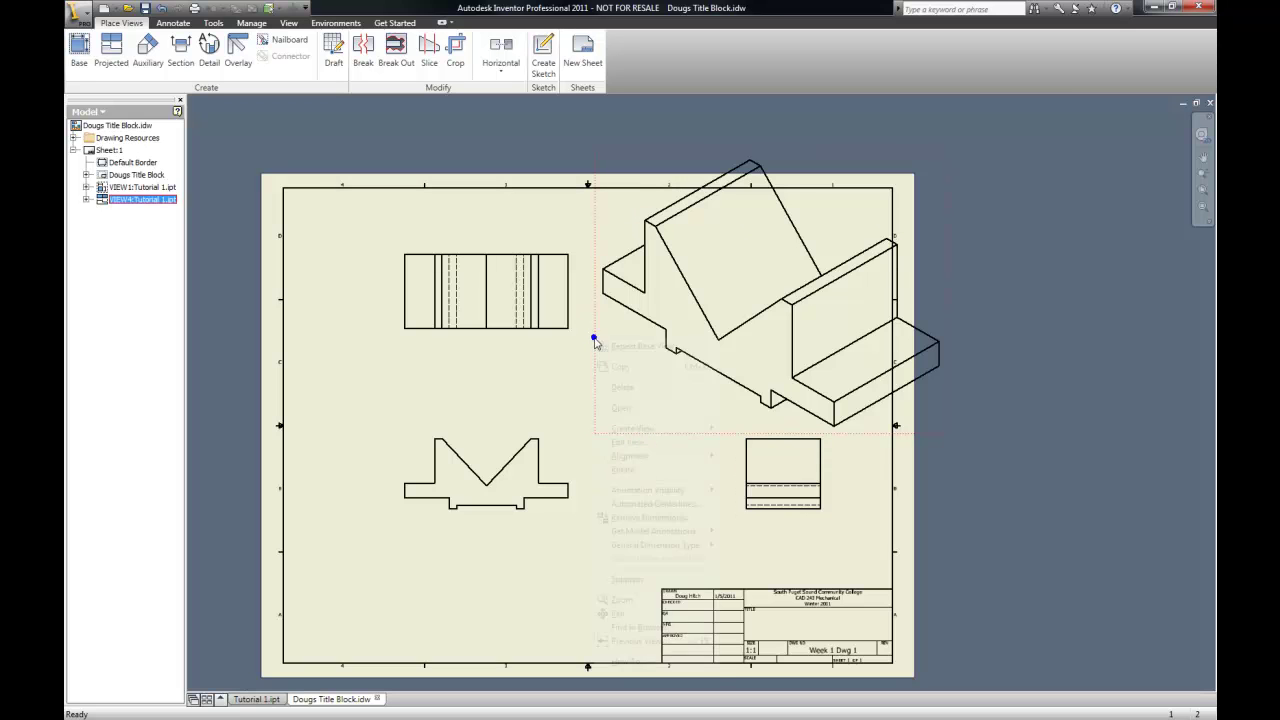
click(630, 443)
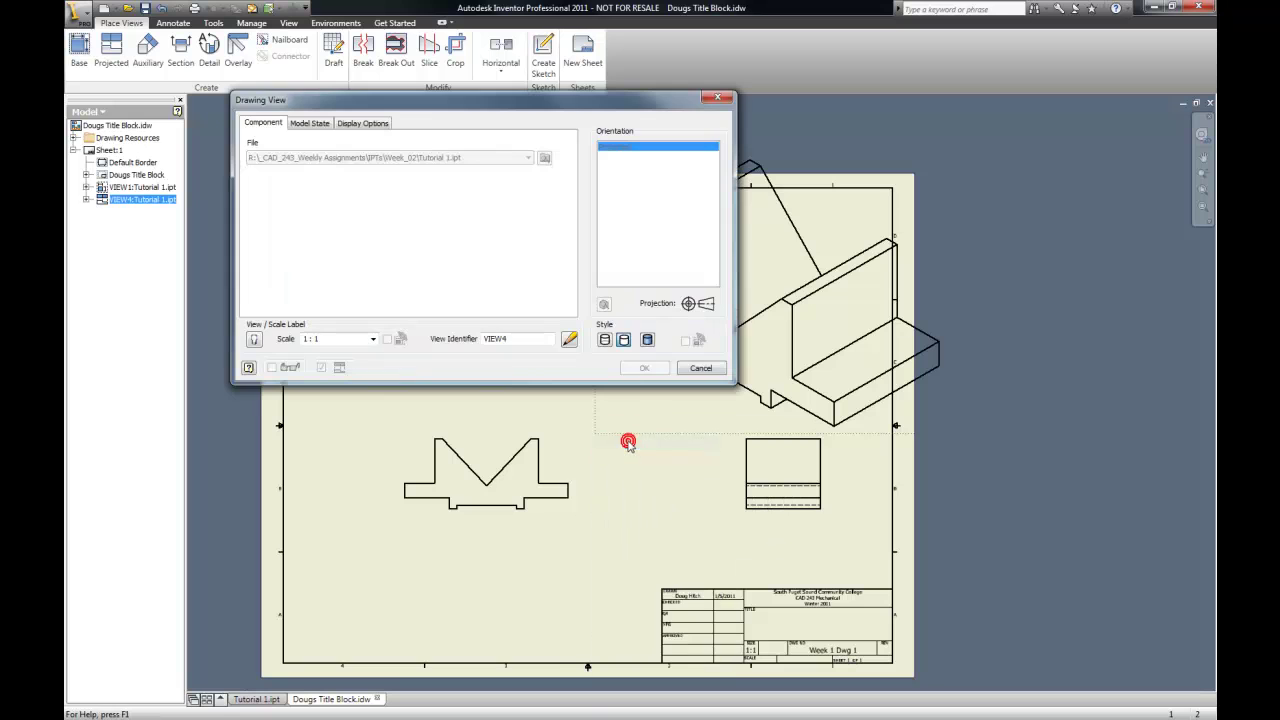
click(372, 339)
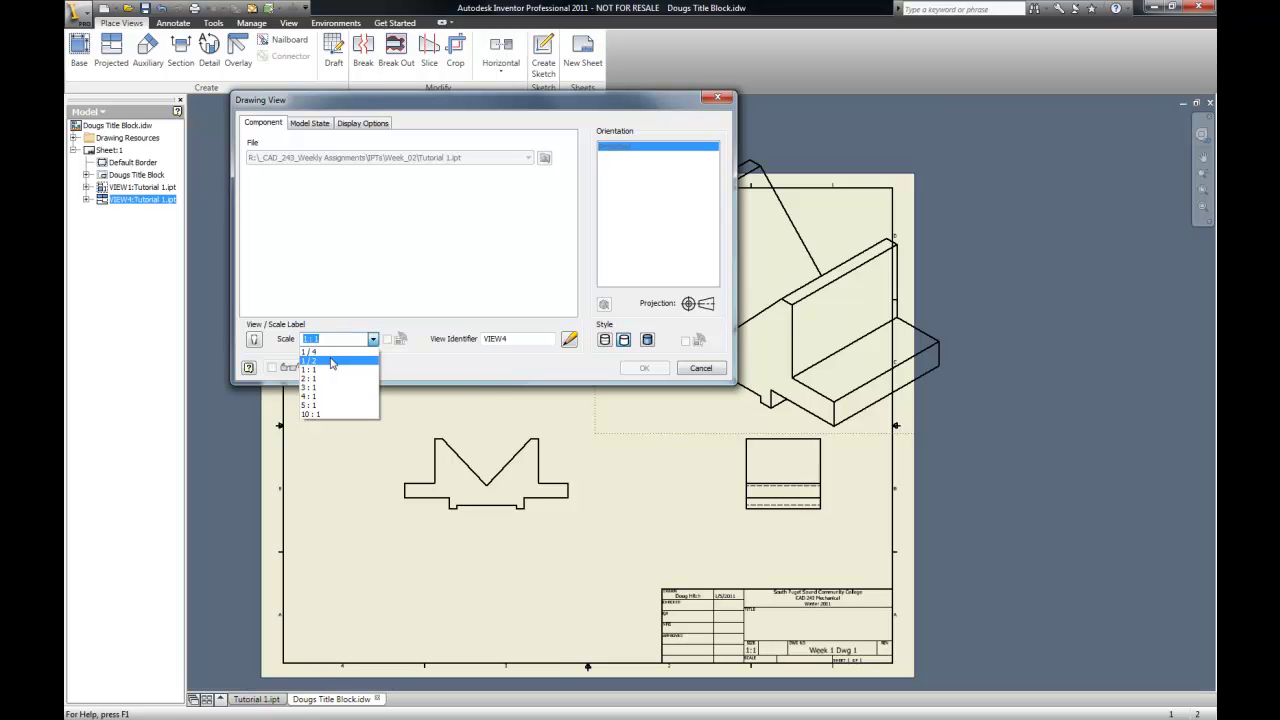
click(332, 361)
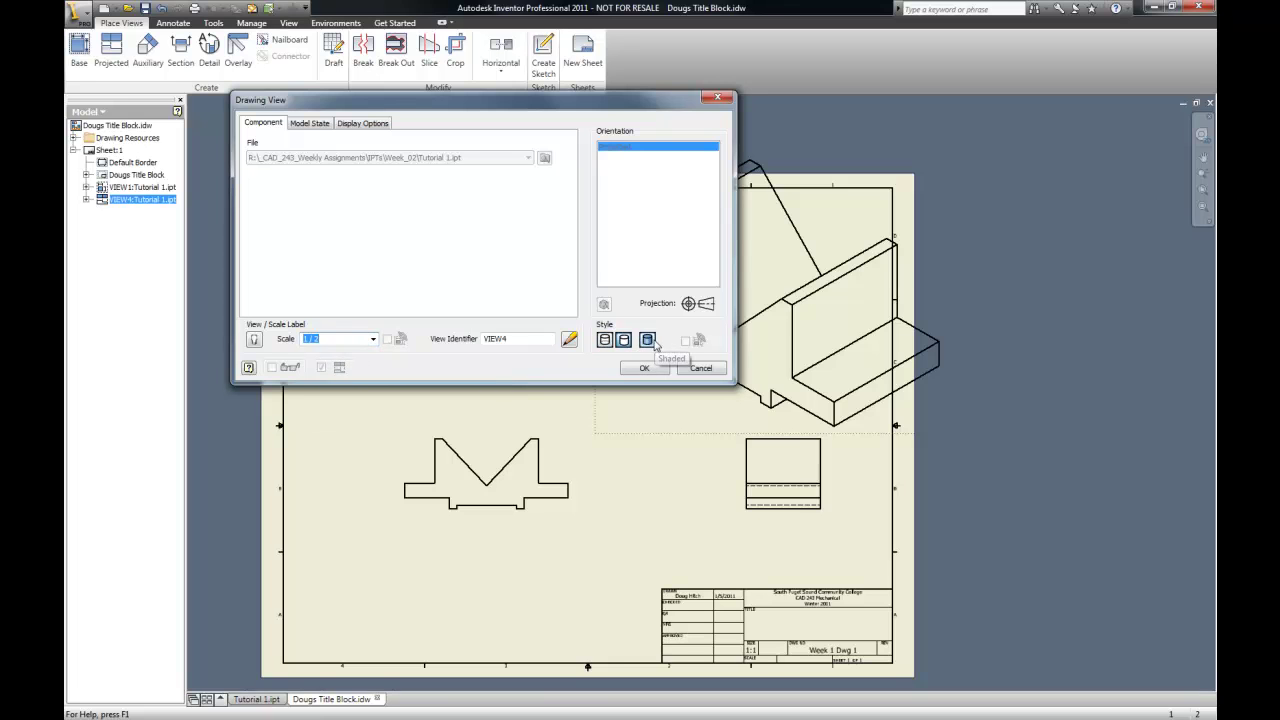
click(651, 341)
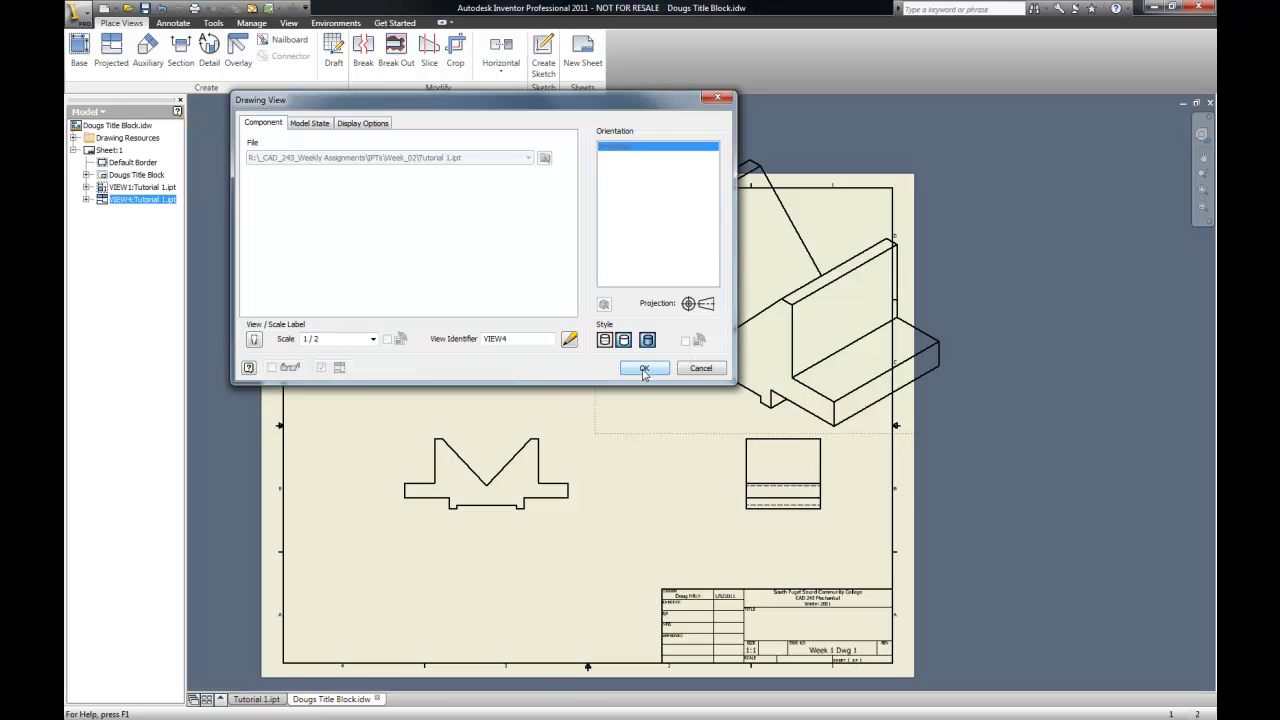
click(644, 368)
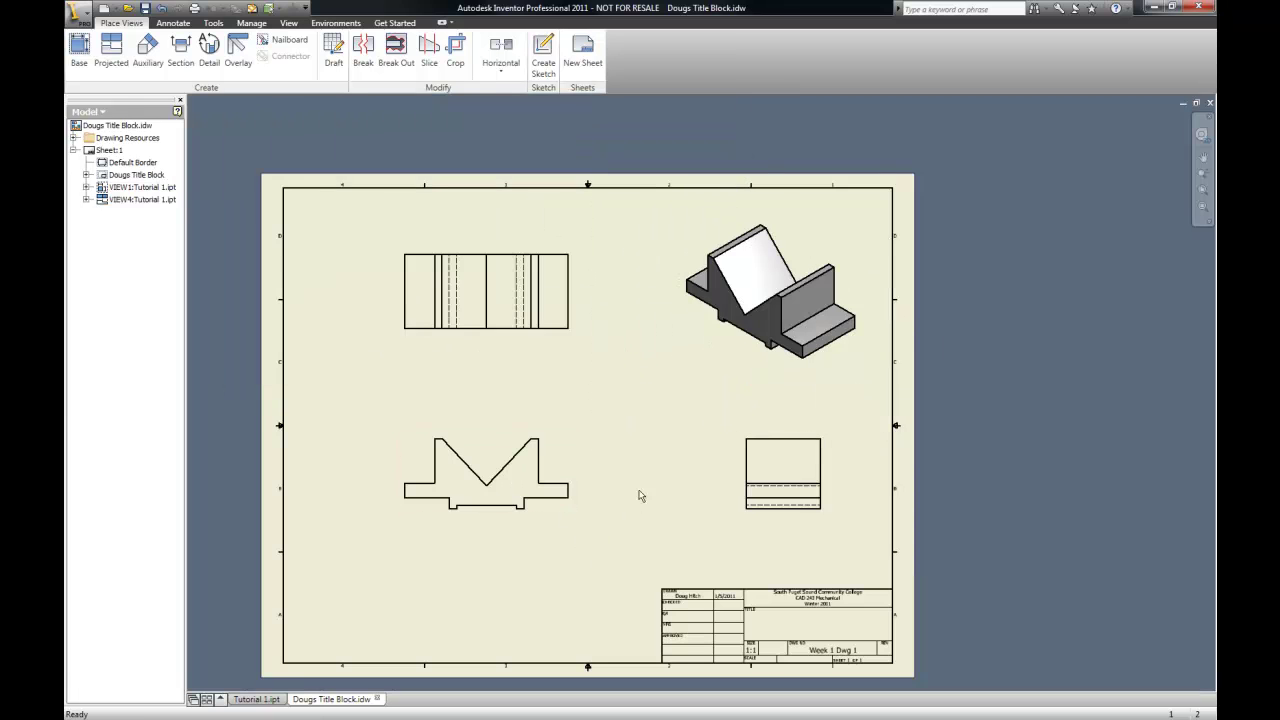
Reposition the isometric, right side and top views around the front view to adjust their spacing on the sheet
drag(676, 328, 634, 337)
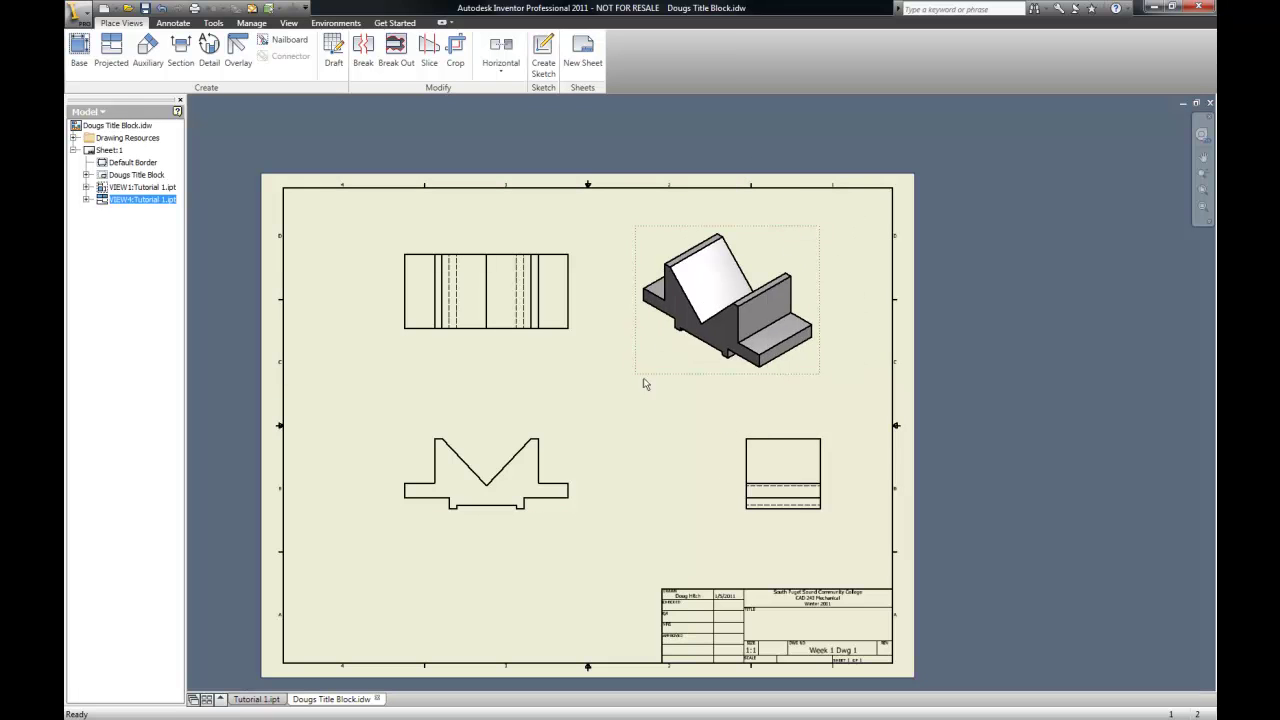
drag(749, 521, 636, 524)
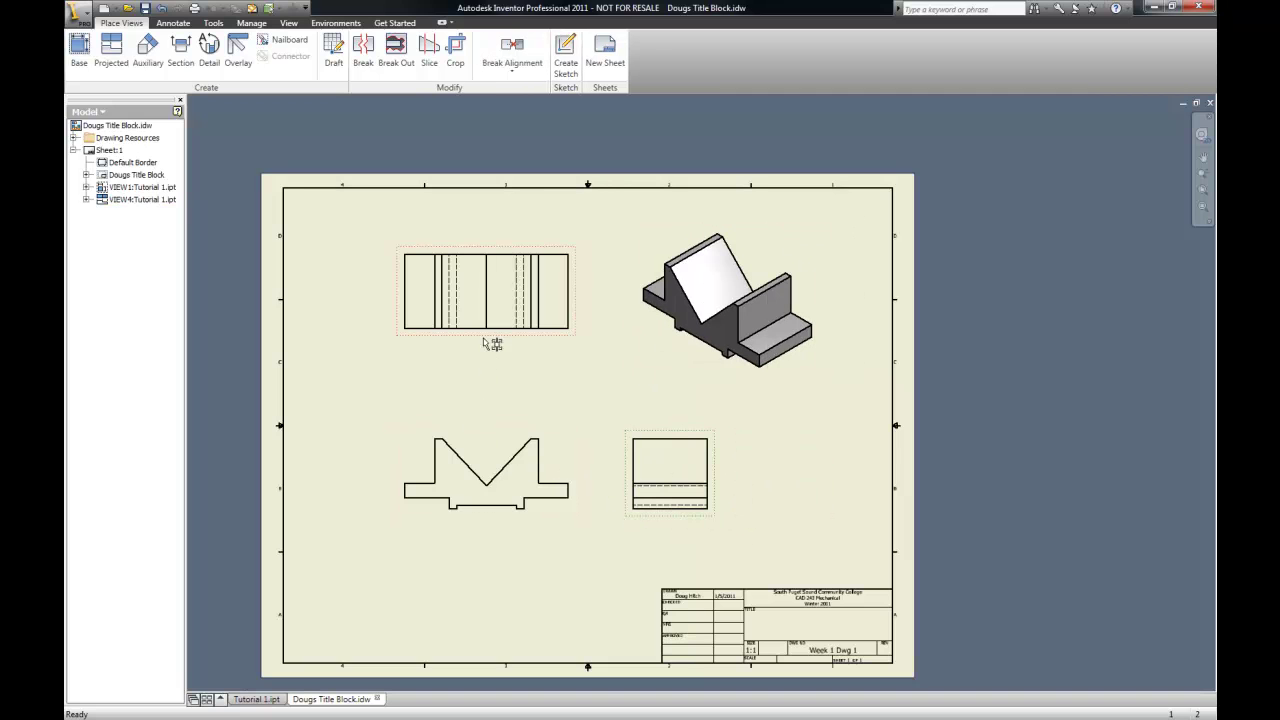
drag(489, 340, 480, 375)
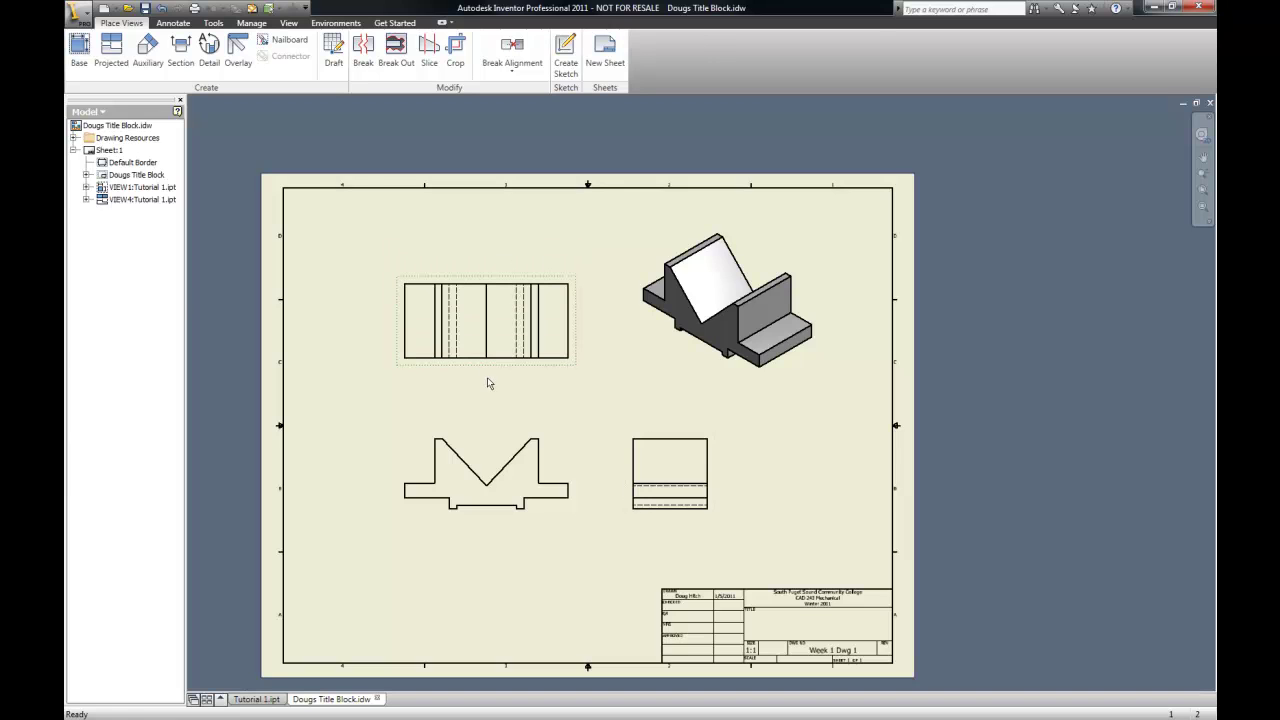
scroll(489, 383, down, 2)
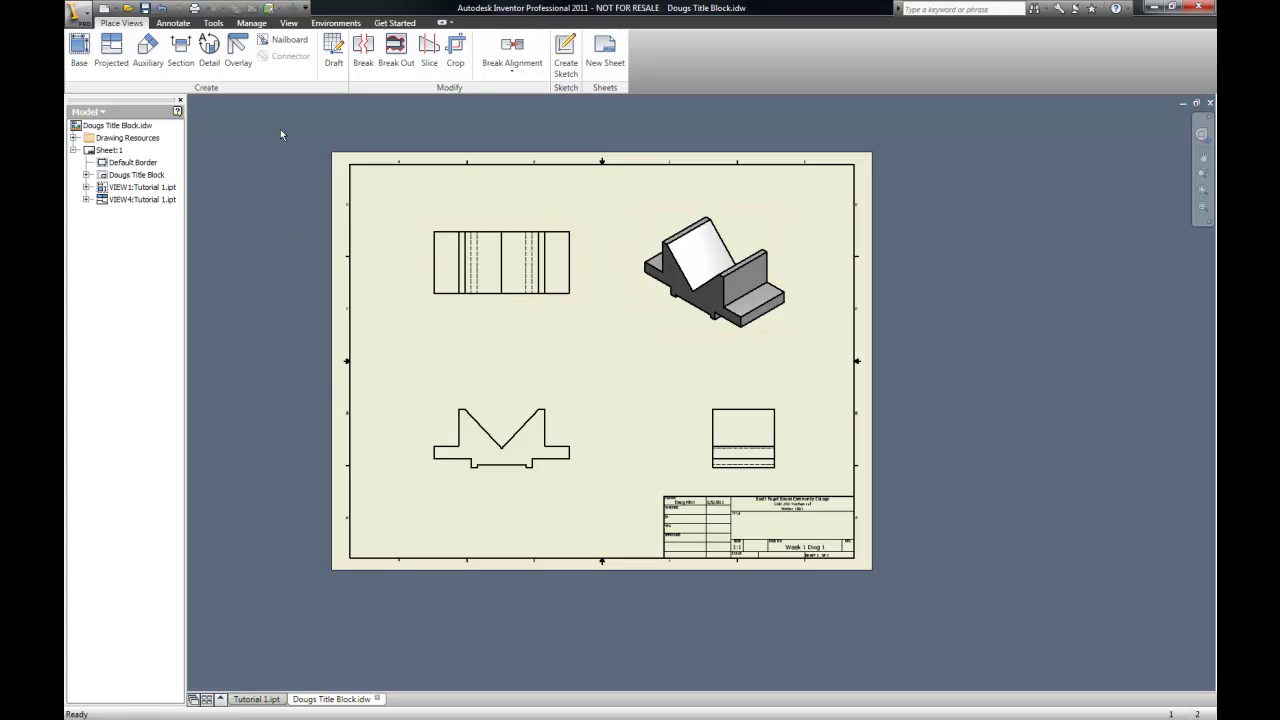
Dimension the overall width of the top view between its lower corners, placing the dimension below the view, and inspect its text
click(174, 24)
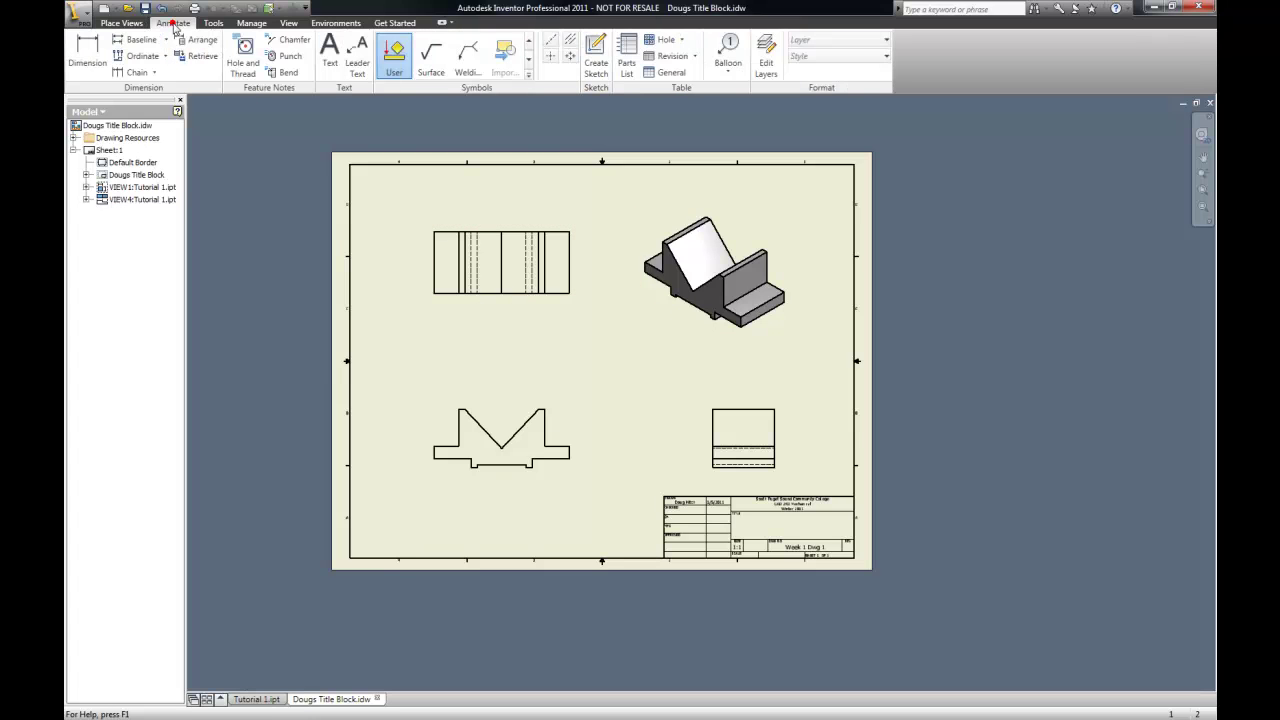
click(86, 45)
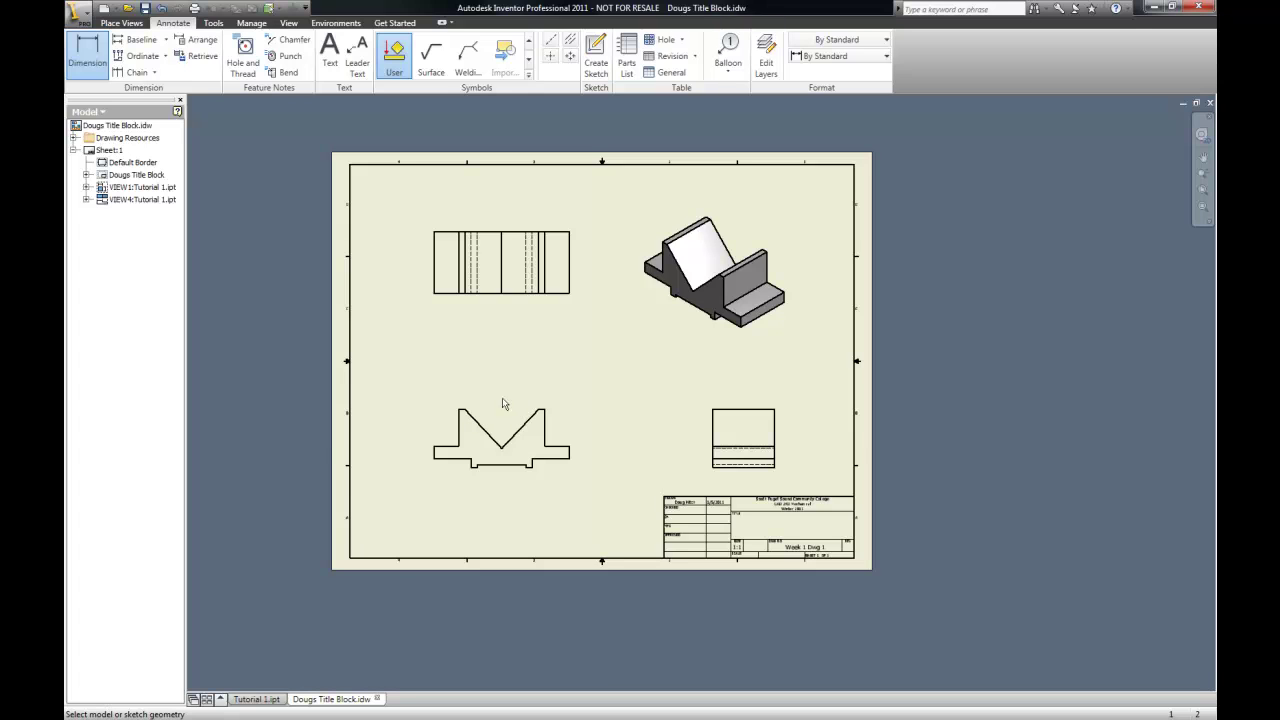
click(434, 294)
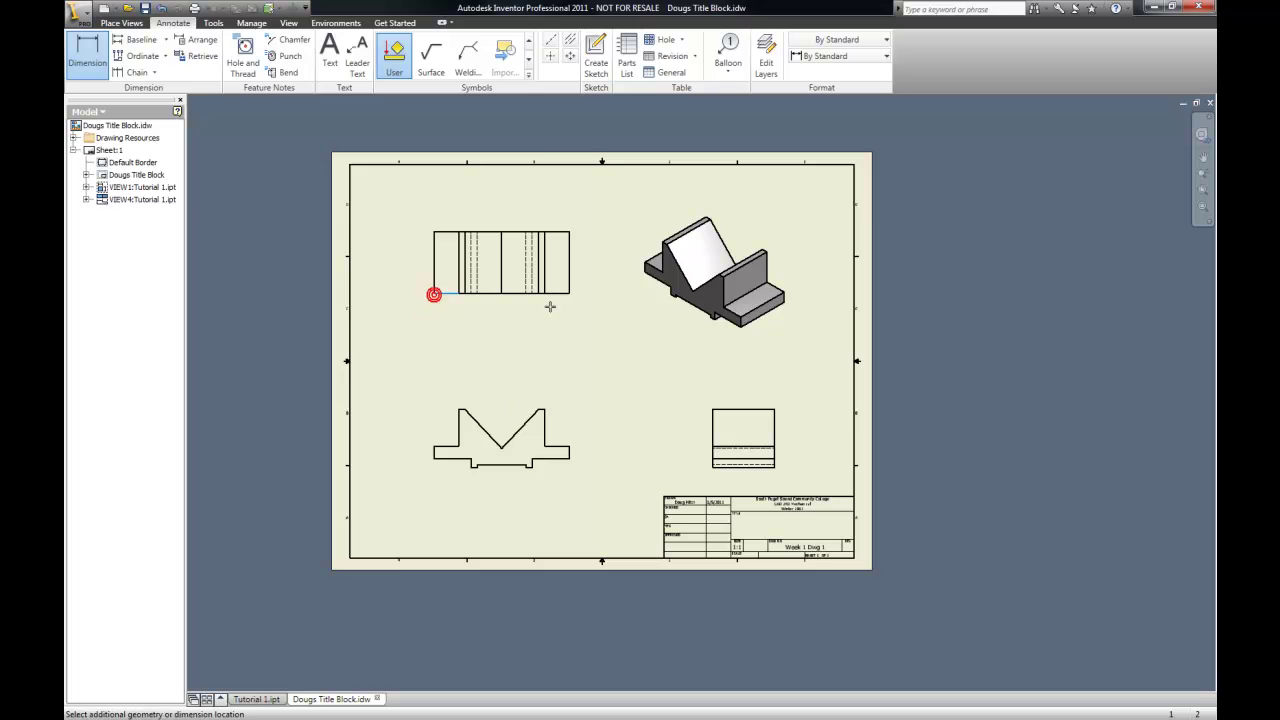
click(570, 293)
click(555, 350)
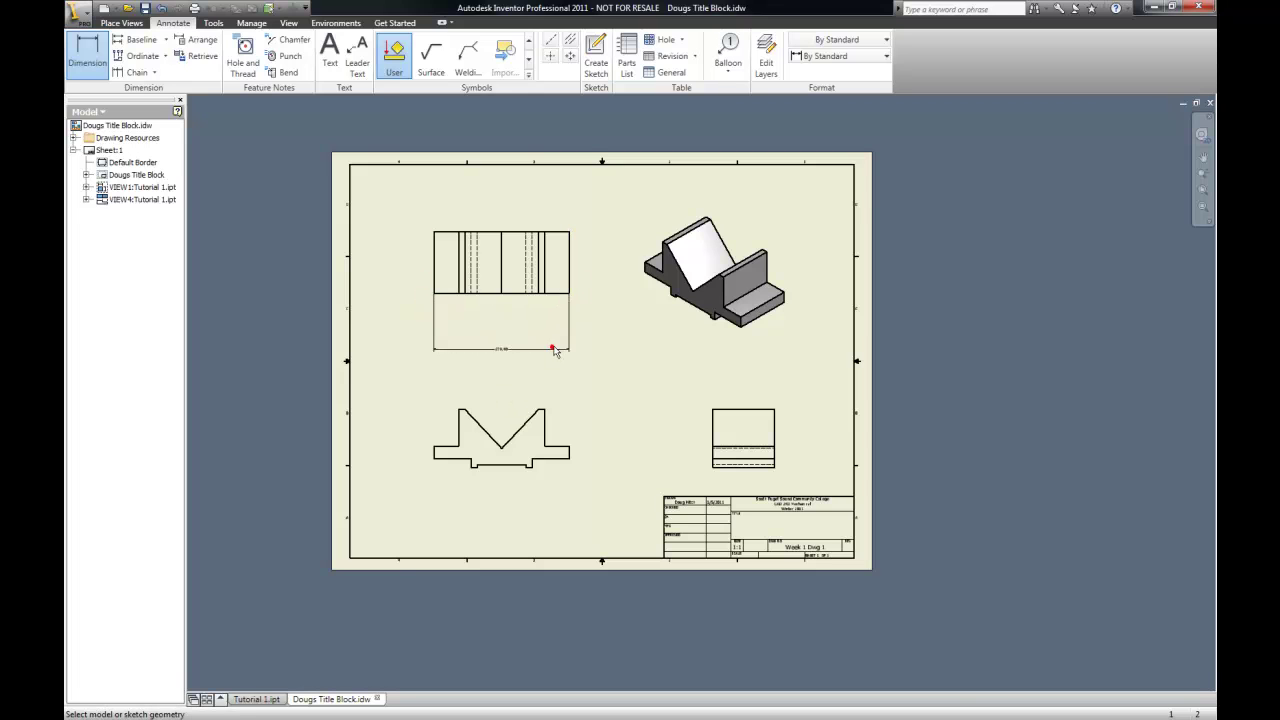
scroll(517, 362, down, 6)
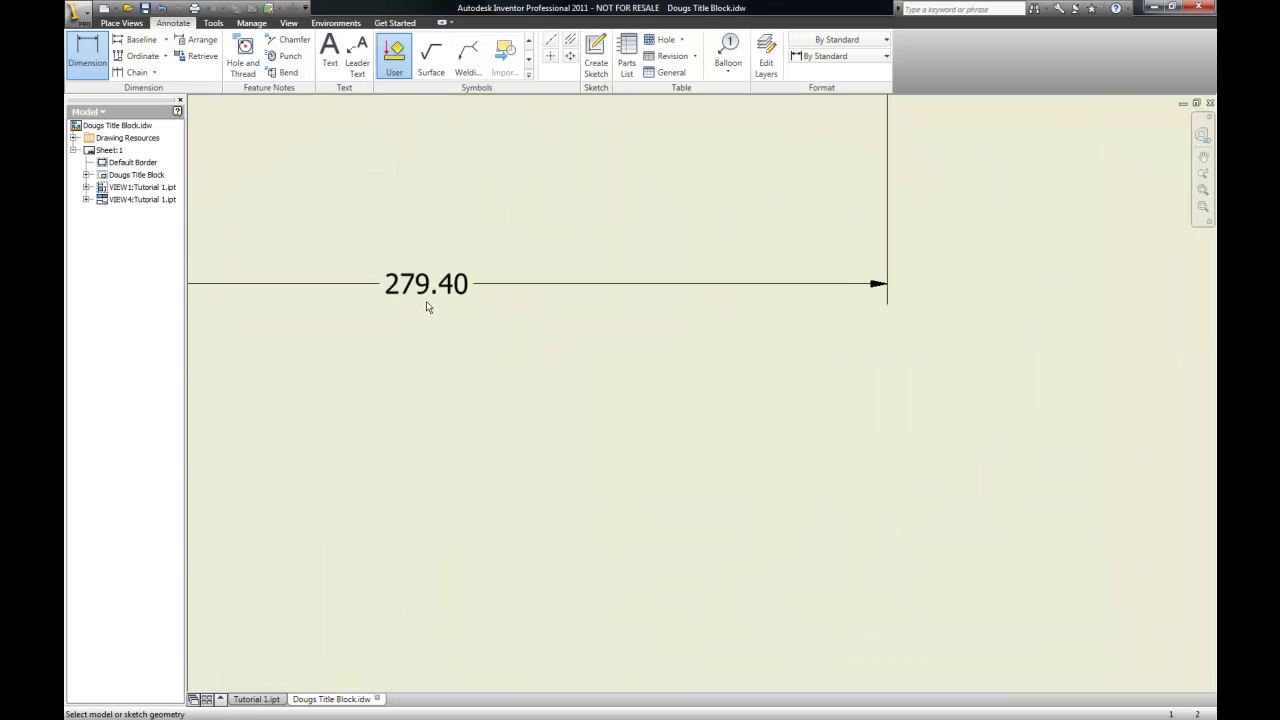
scroll(511, 330, up, 2)
scroll(481, 313, up, 2)
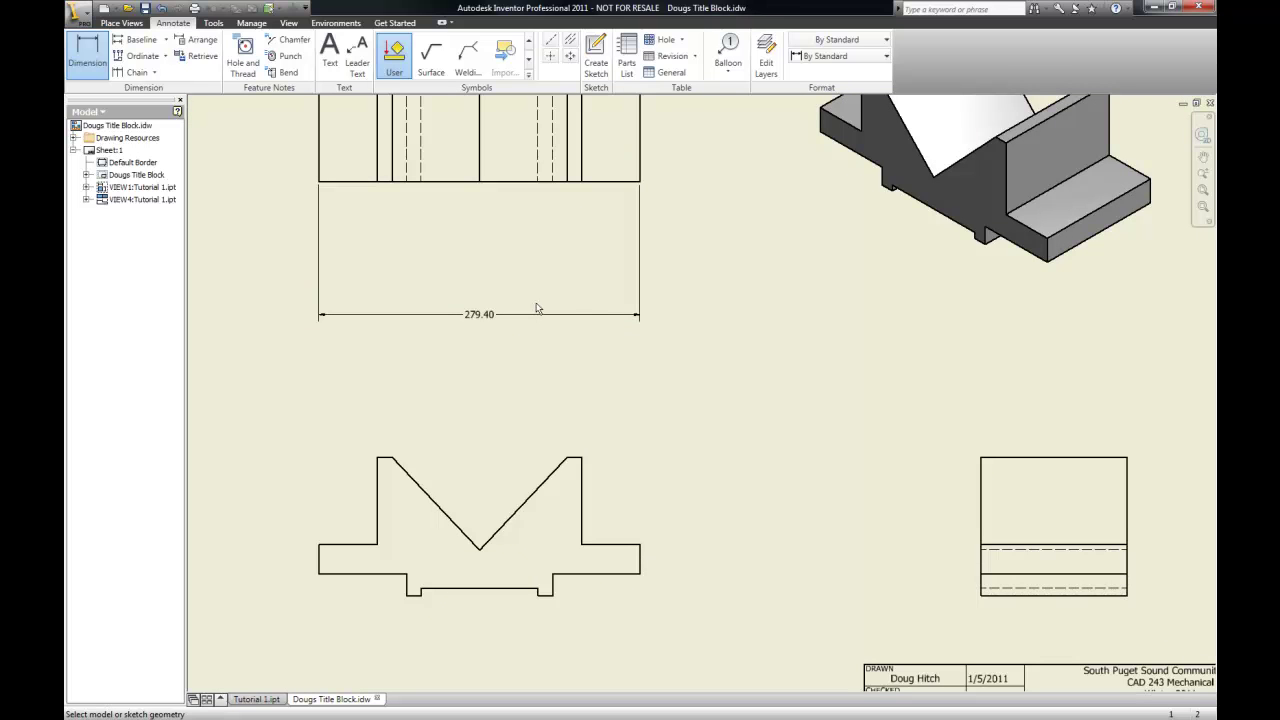
scroll(521, 331, up, 2)
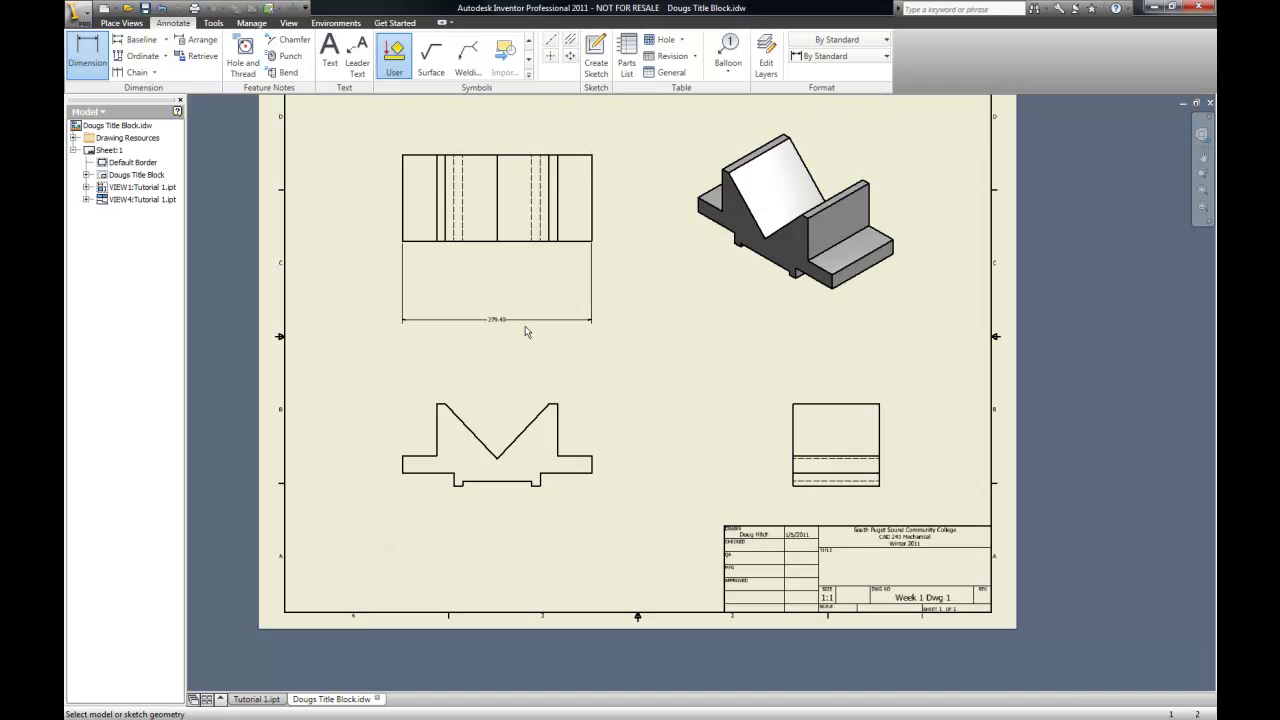
scroll(525, 334, up, 2)
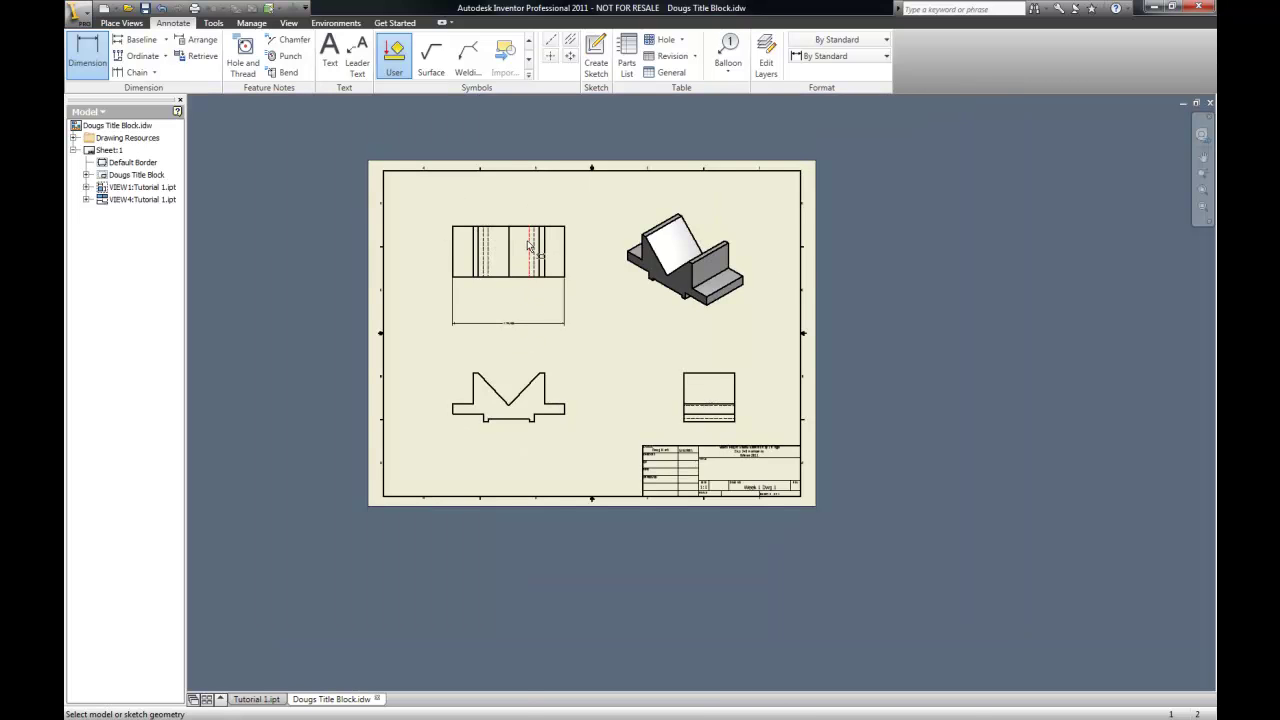
scroll(531, 250, down, 3)
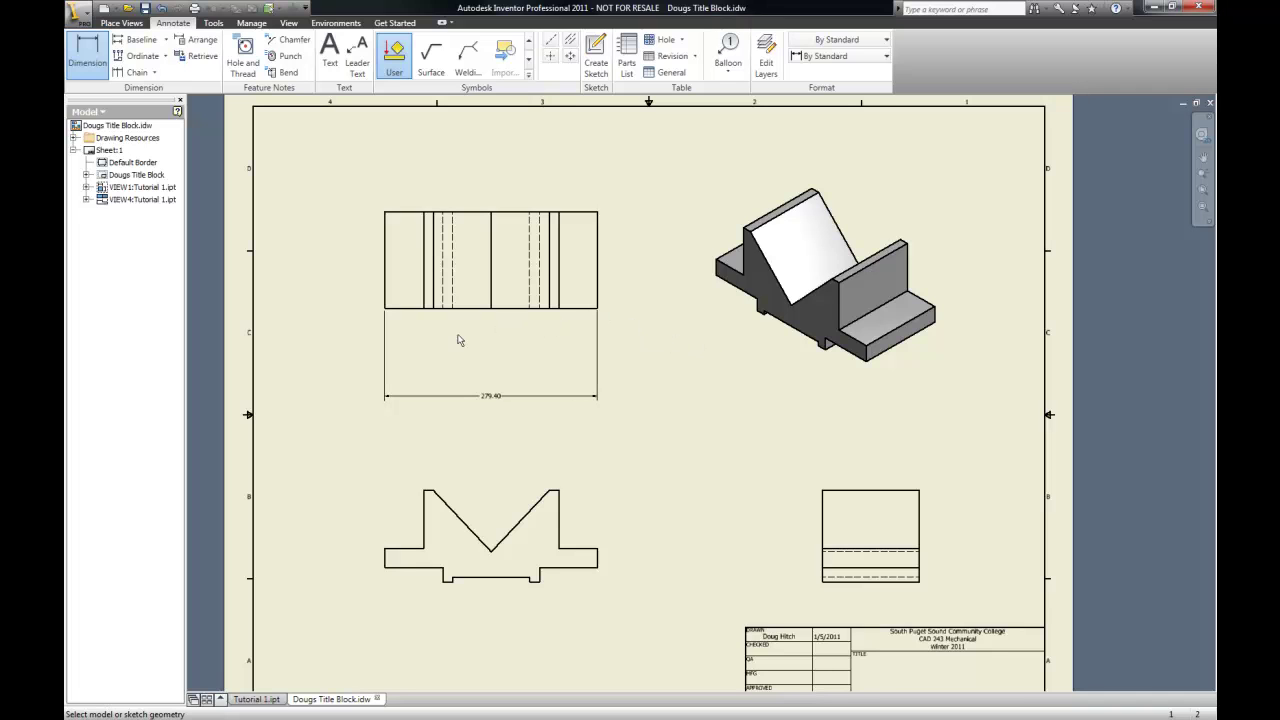
Create a new drawing from the English ANSI (in).idw template
click(74, 14)
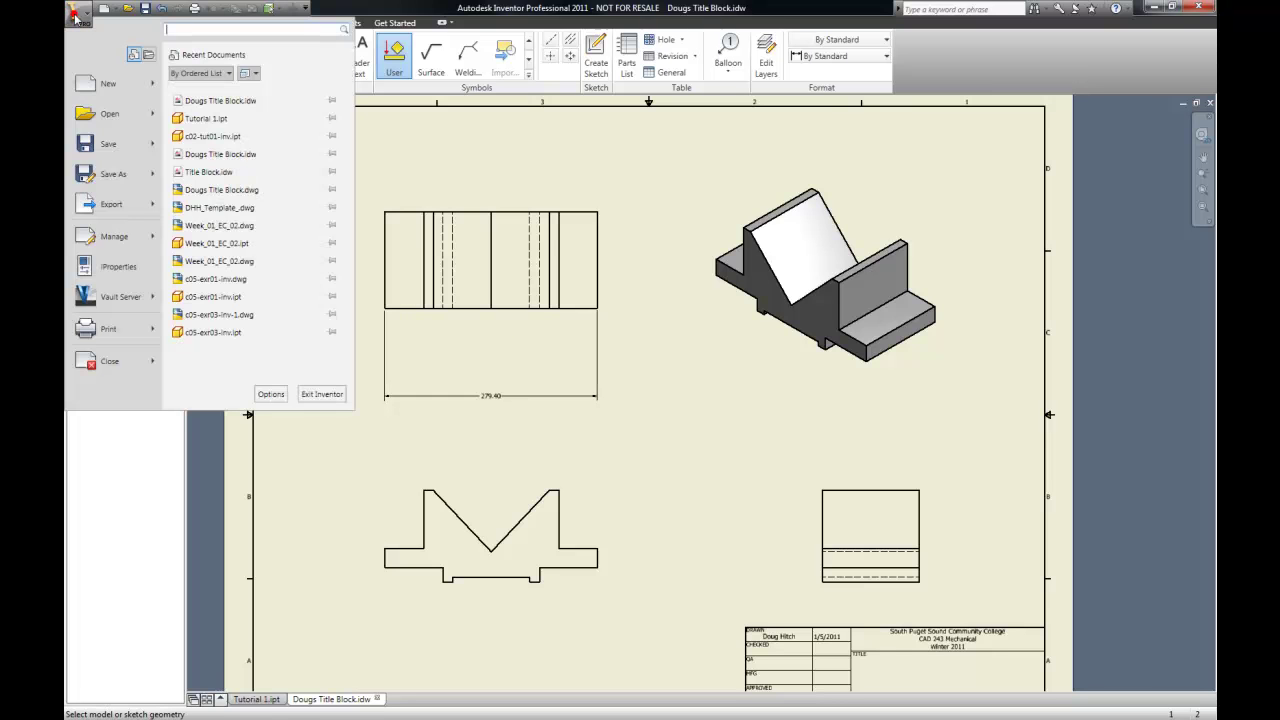
click(114, 85)
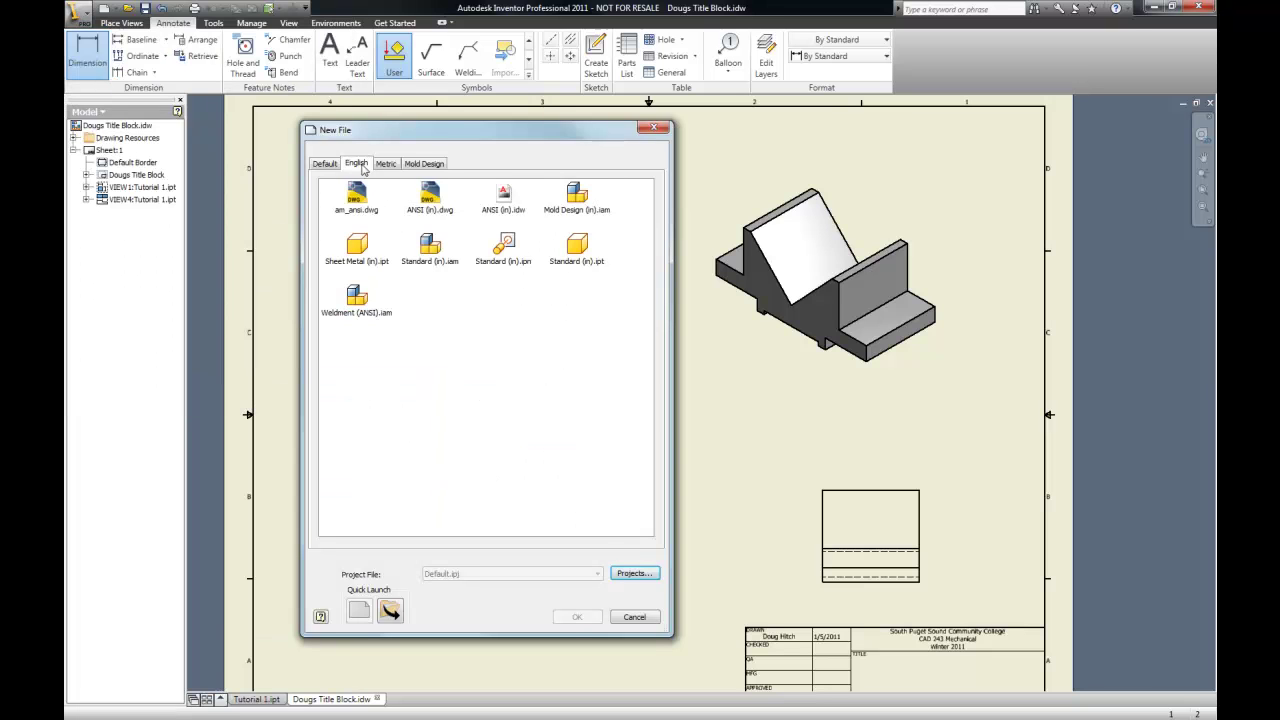
click(503, 196)
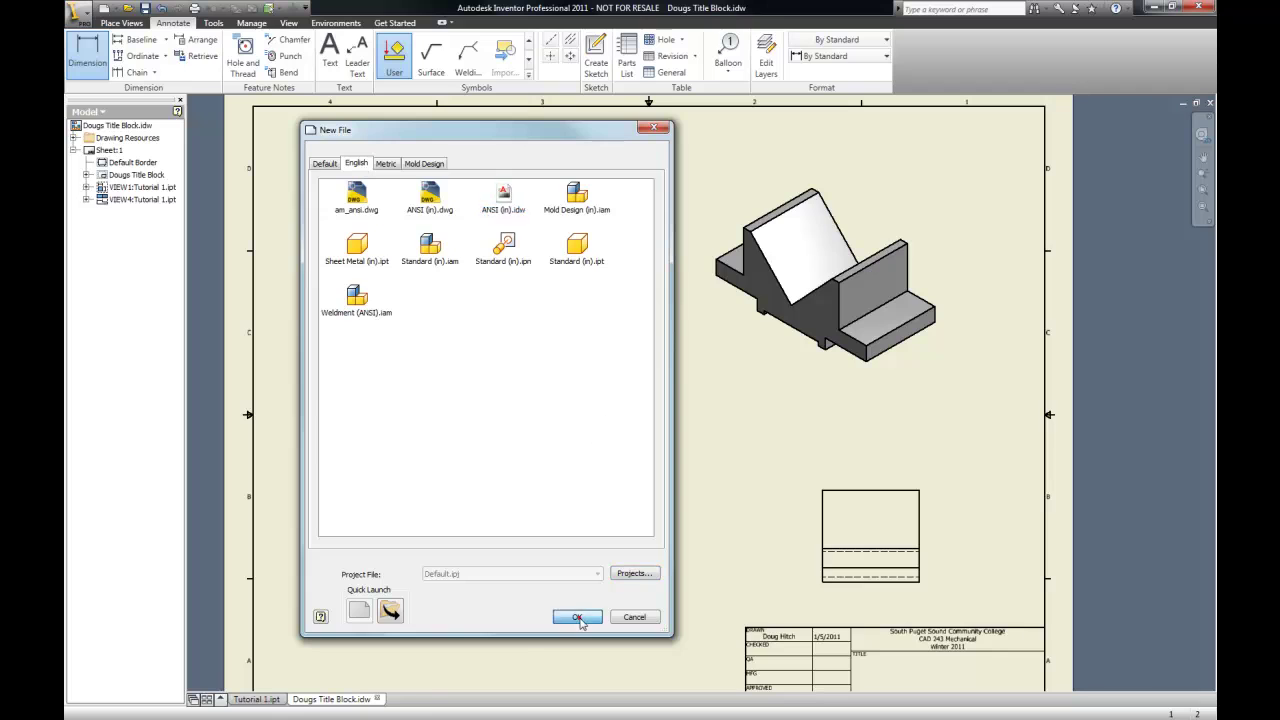
click(577, 617)
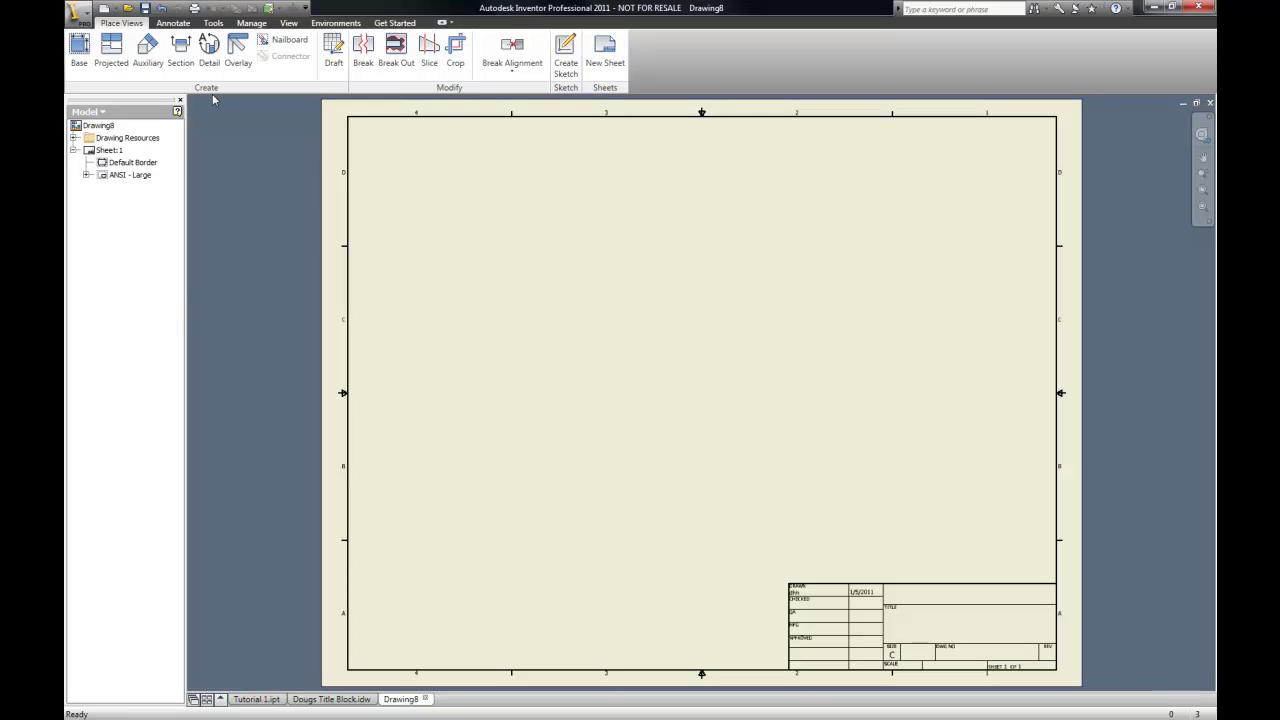
Place a front base view of Tutorial 1.ipt at 1/2 scale in the lower left area of the sheet
click(79, 50)
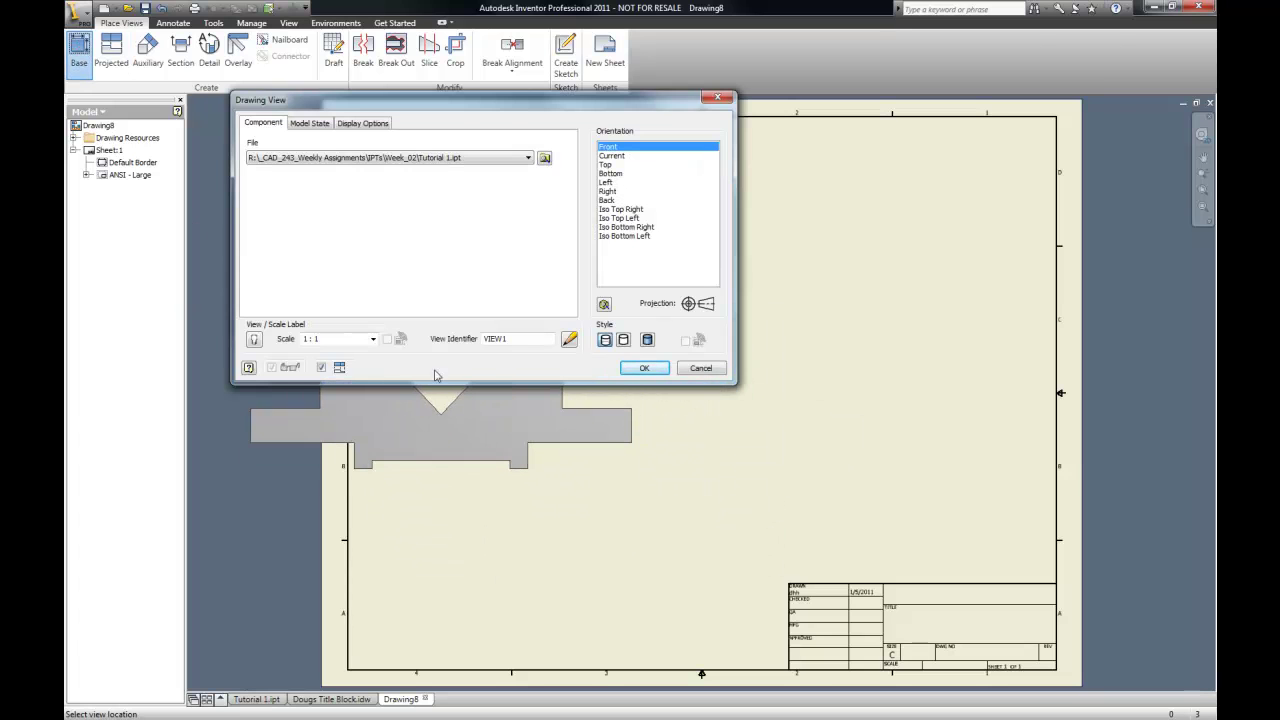
click(373, 339)
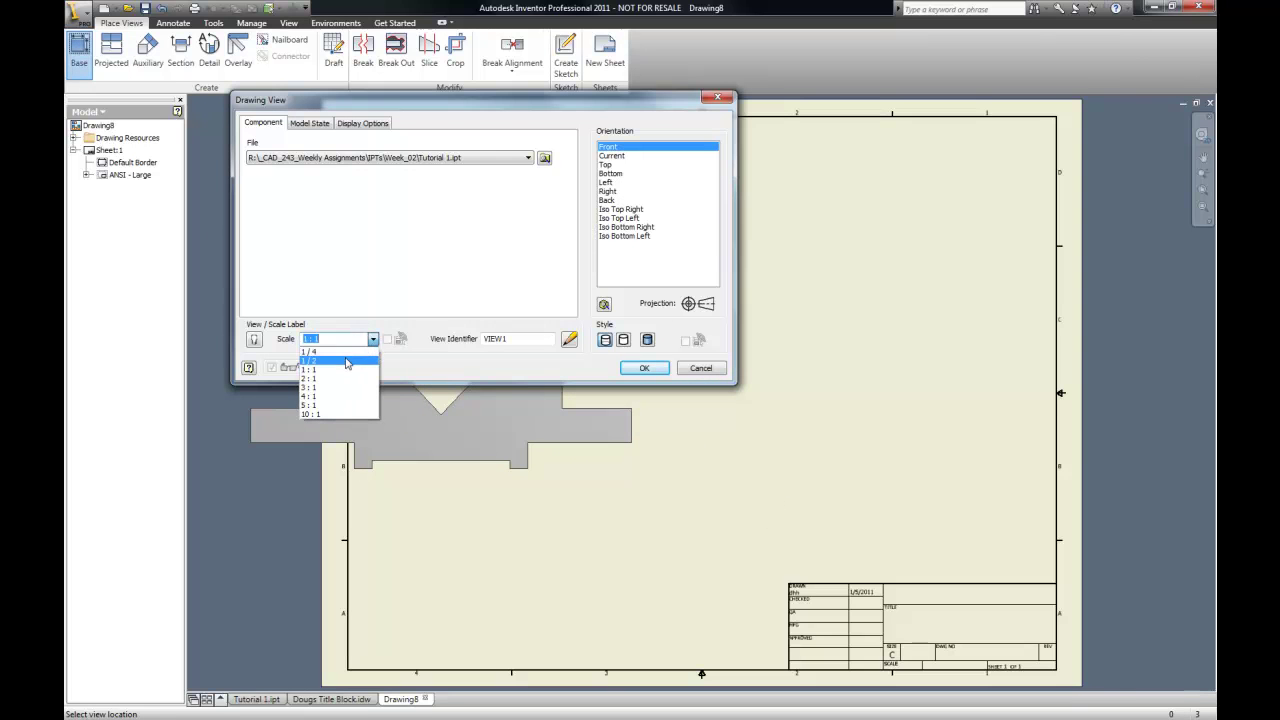
click(350, 361)
click(559, 470)
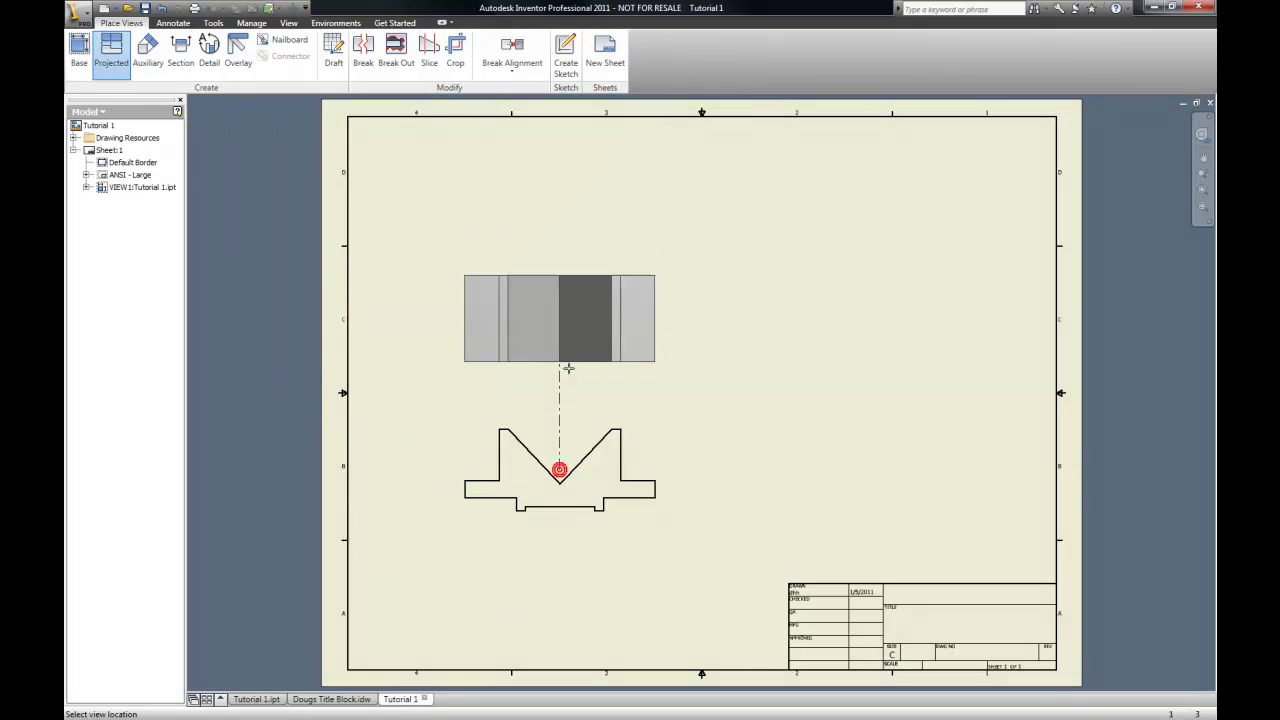
Project the top, right side and isometric views from the front view and create them on the sheet
click(559, 283)
click(806, 442)
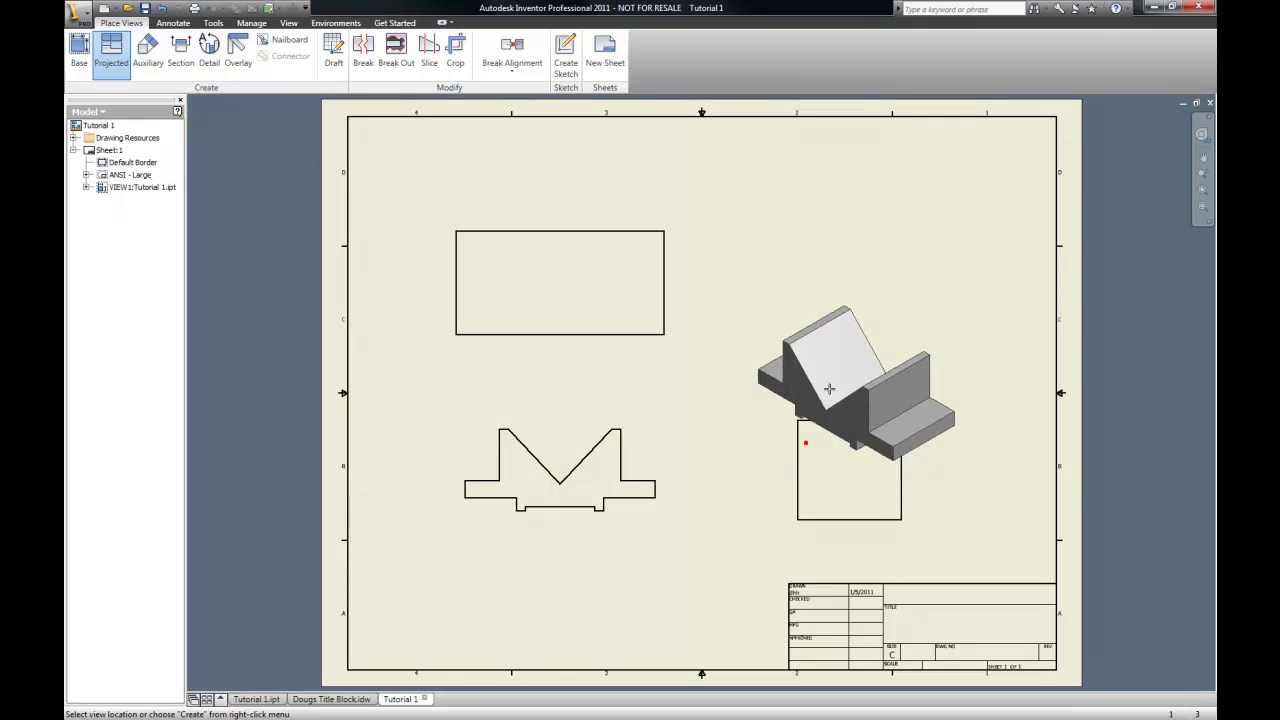
click(849, 286)
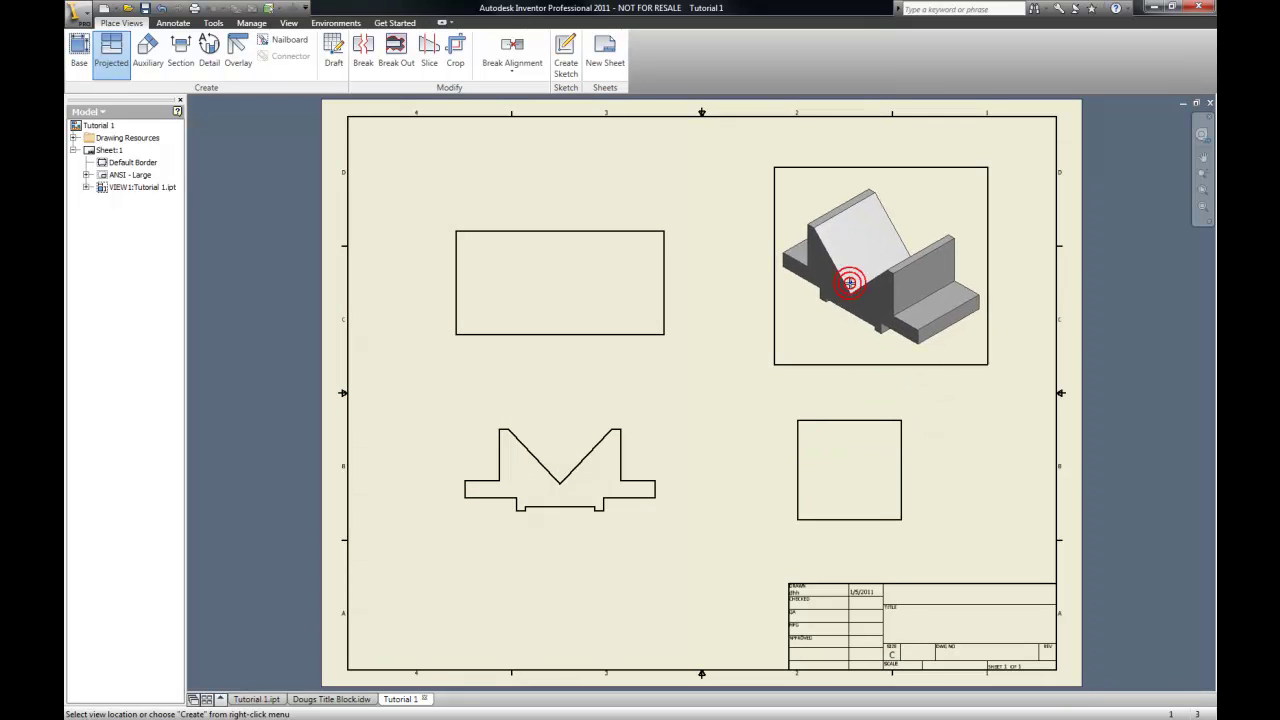
right_click(840, 285)
click(877, 289)
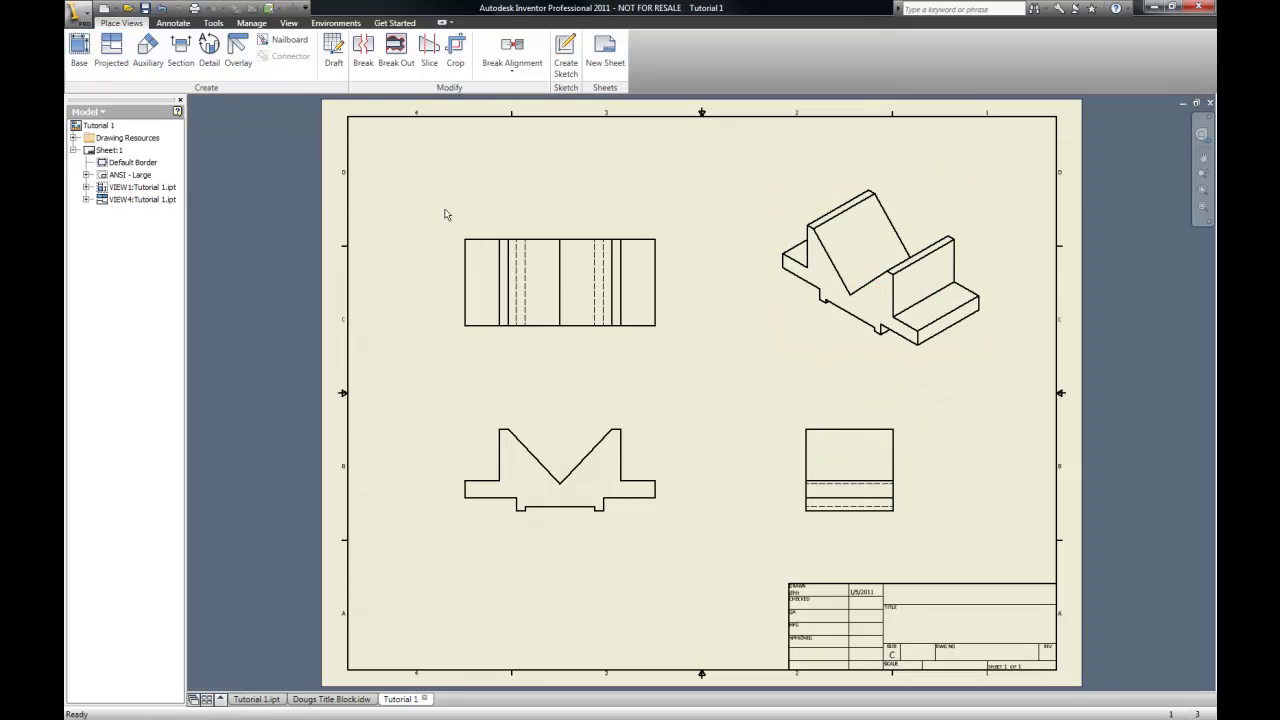
Dimension the overall width of the top view between its lower corners, placing the dimension below the view
click(173, 22)
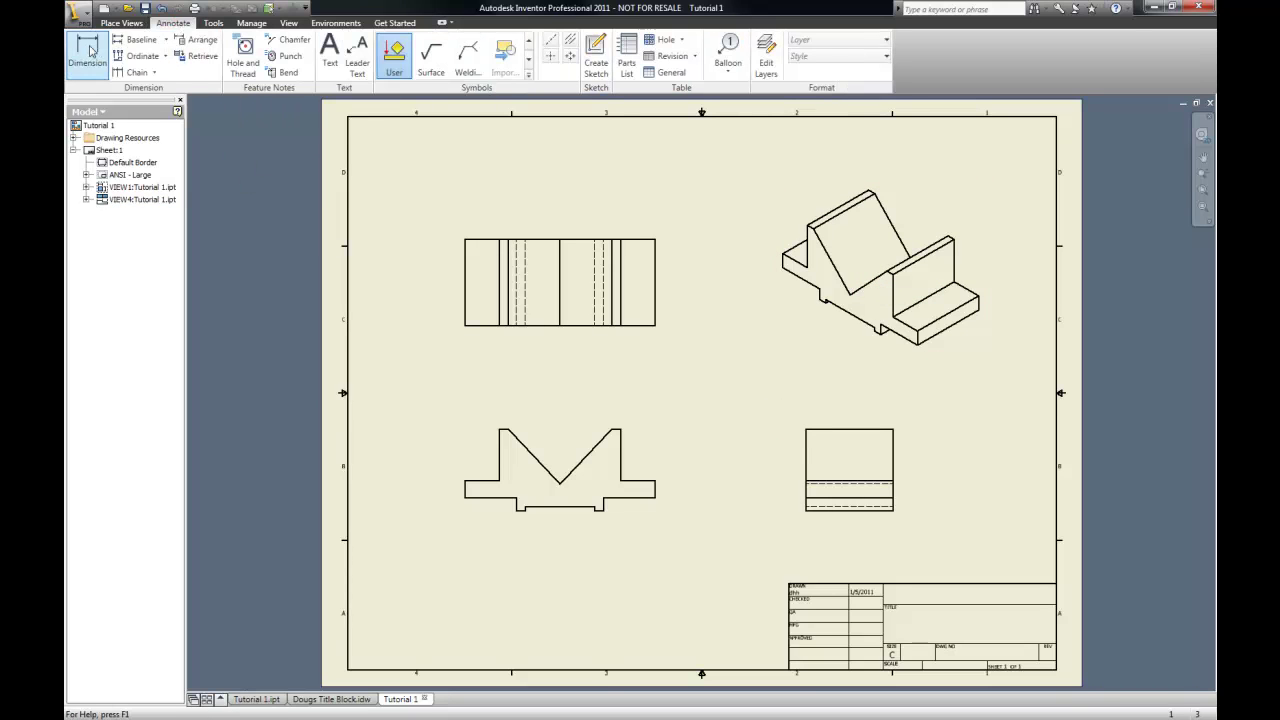
key(d)
click(464, 326)
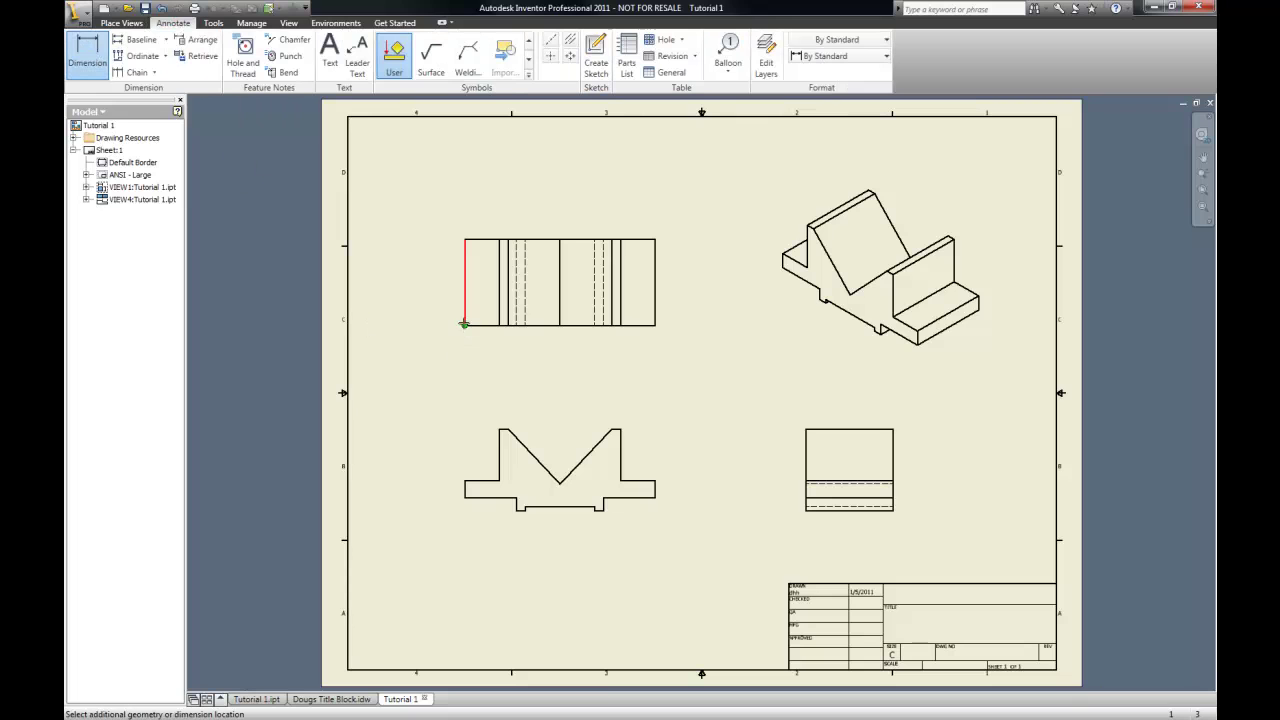
click(655, 325)
click(638, 384)
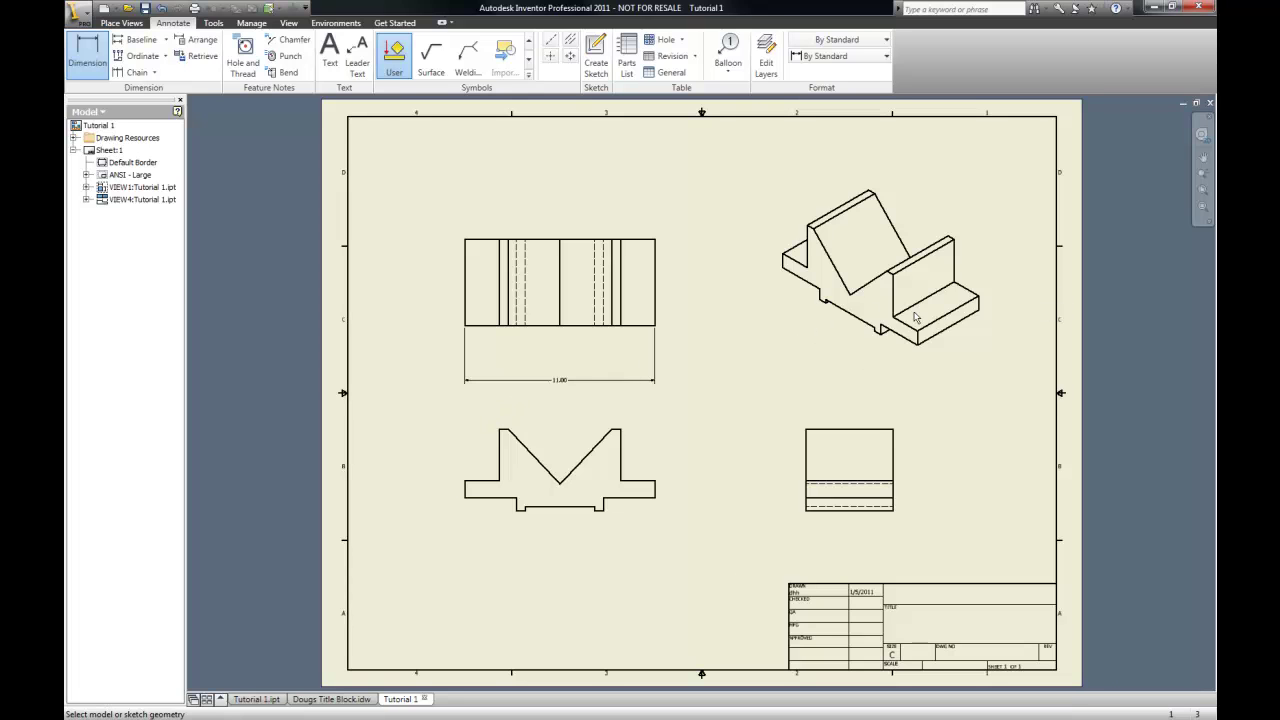
click(1210, 103)
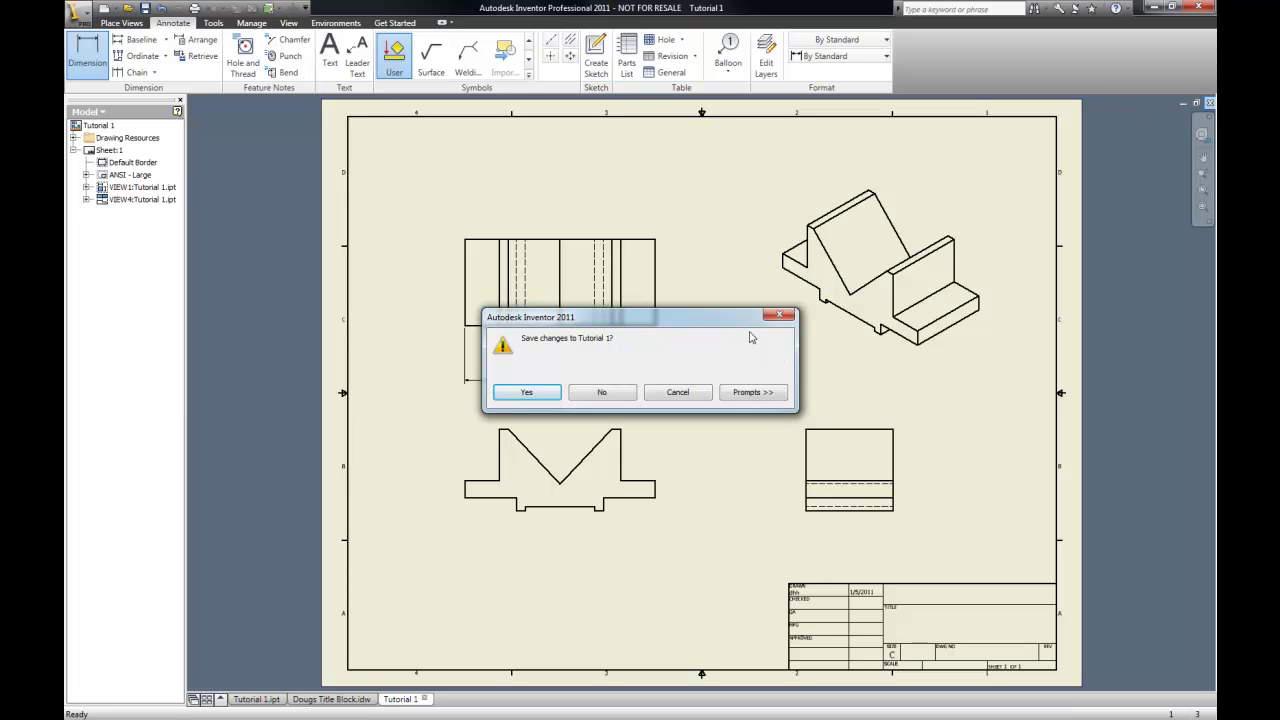
click(686, 394)
scroll(651, 334, up, 3)
scroll(571, 337, down, 3)
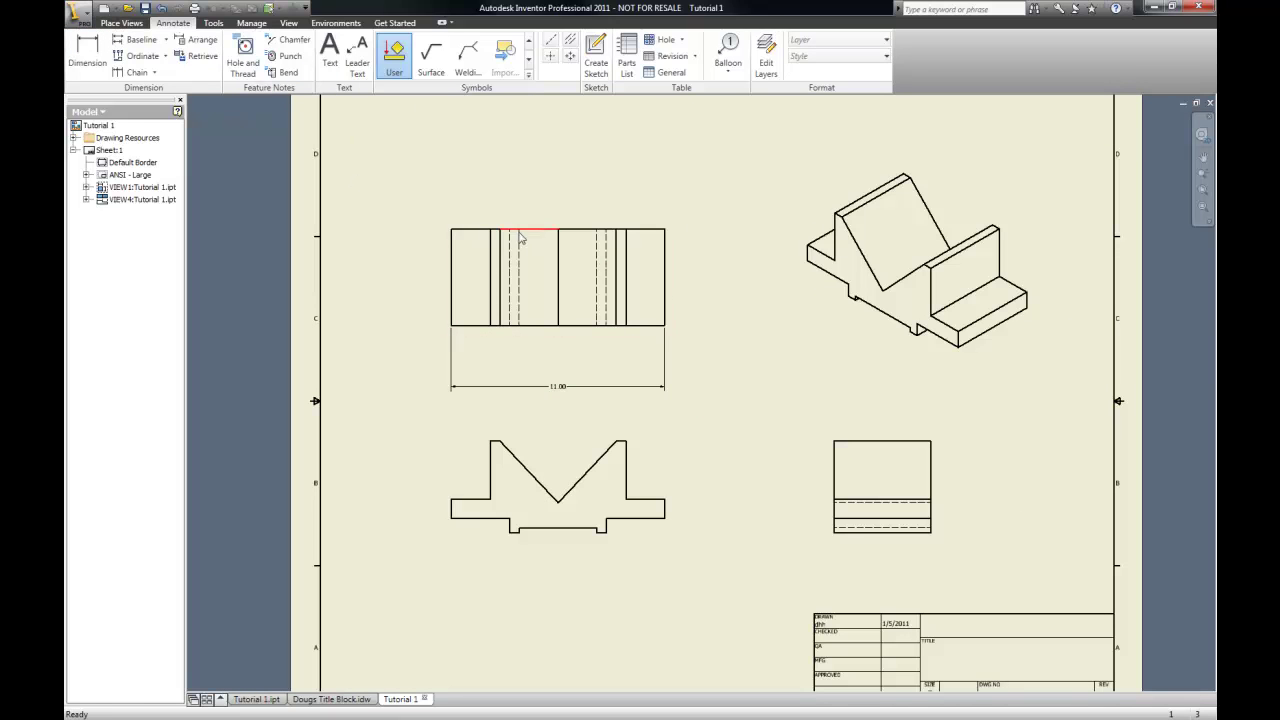
Edit the isometric view and set its style to Shaded
click(798, 304)
right_click(800, 307)
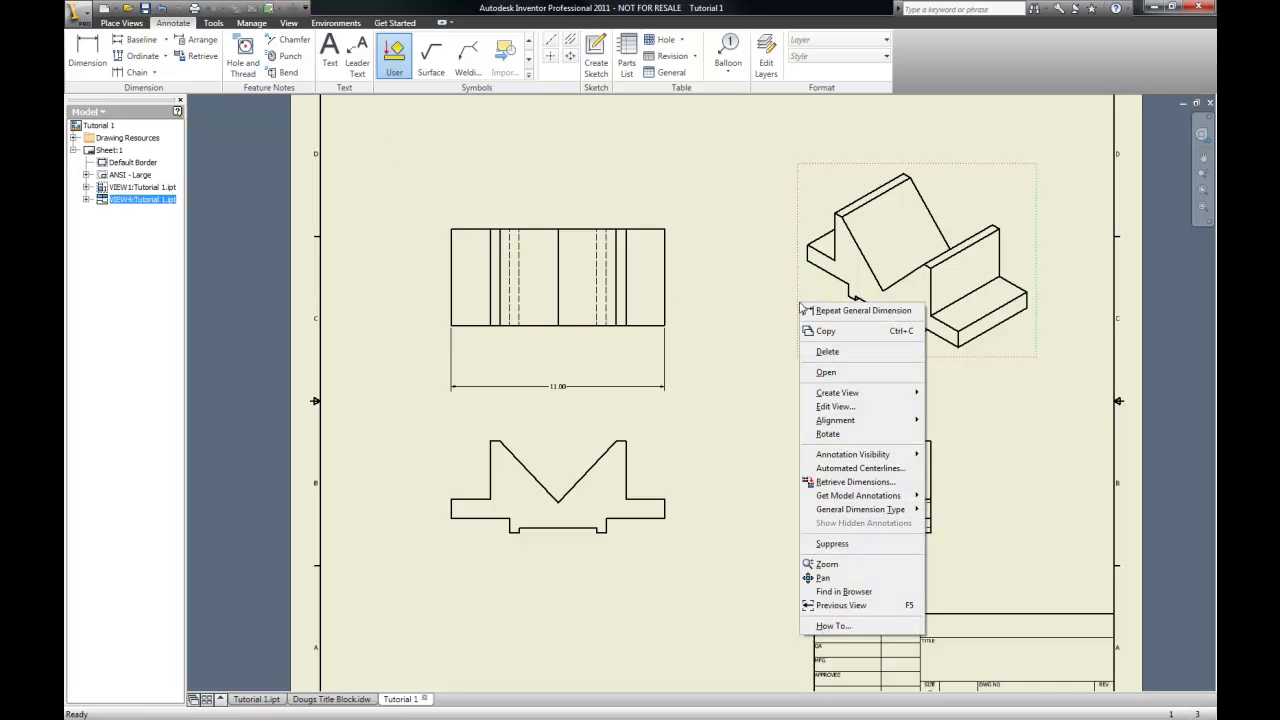
click(835, 408)
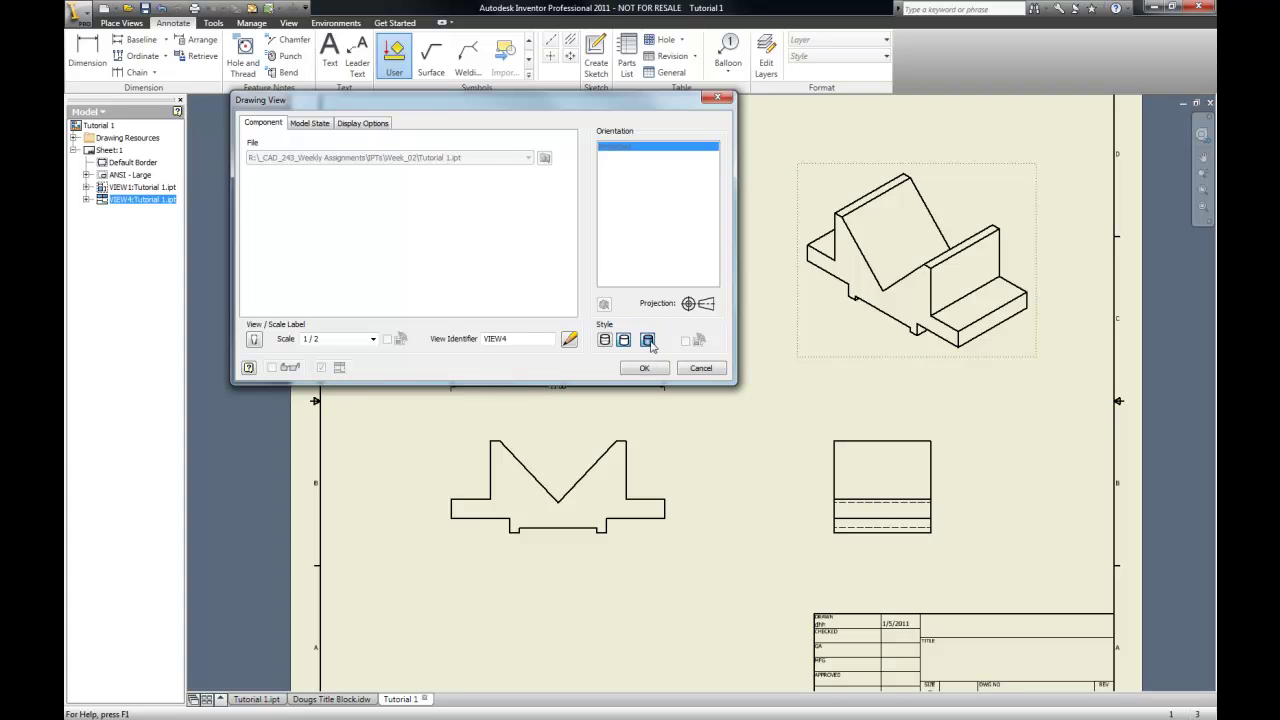
click(645, 369)
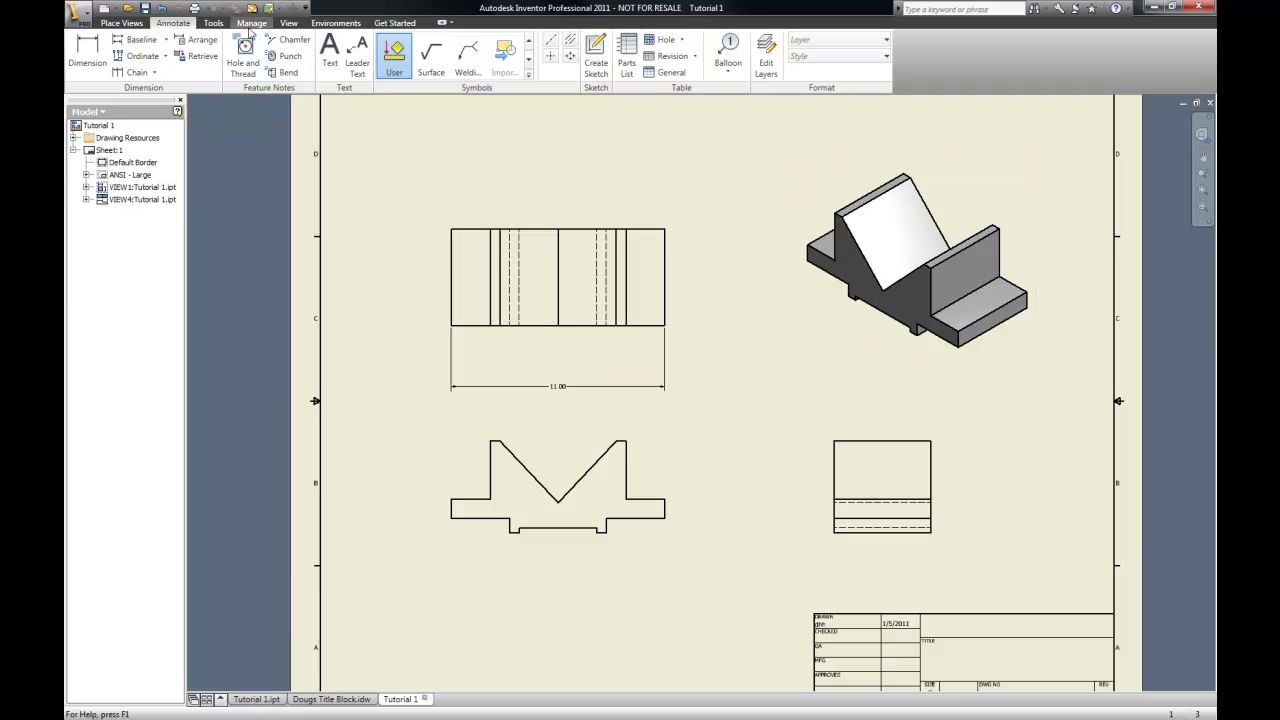
Cycle the ribbon through its minimized display states and restore the full ribbon
click(126, 23)
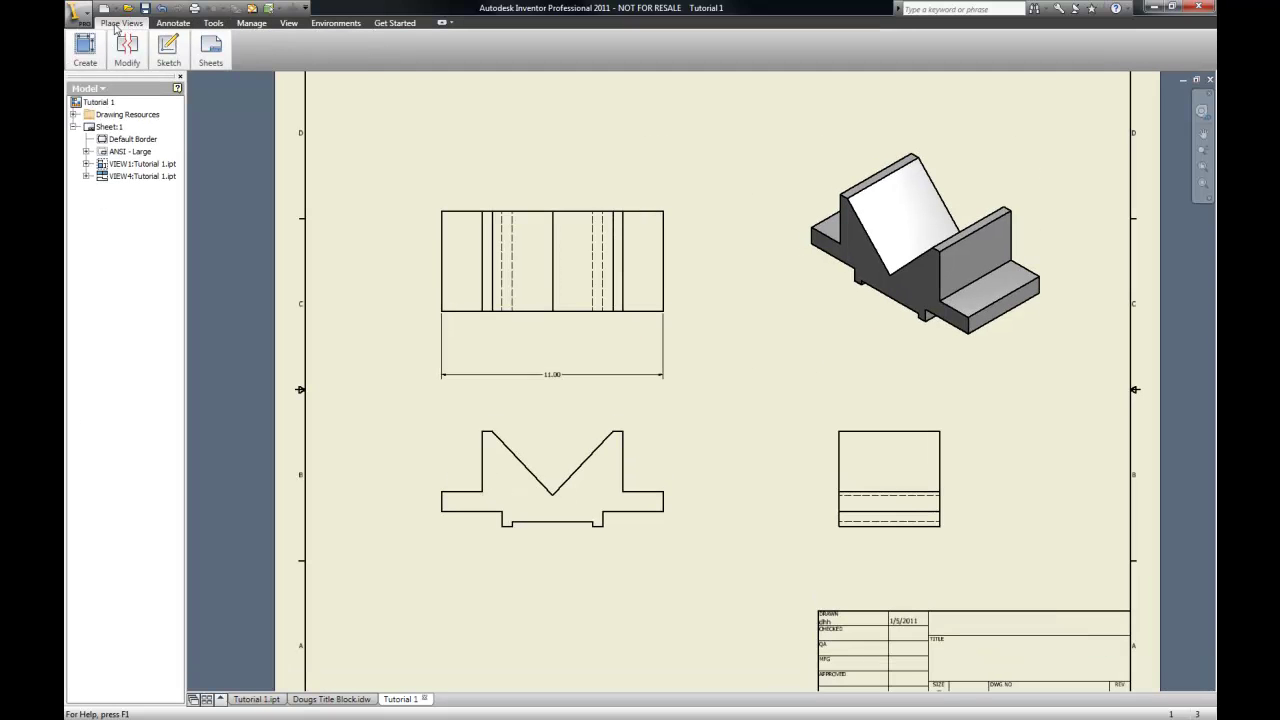
click(171, 23)
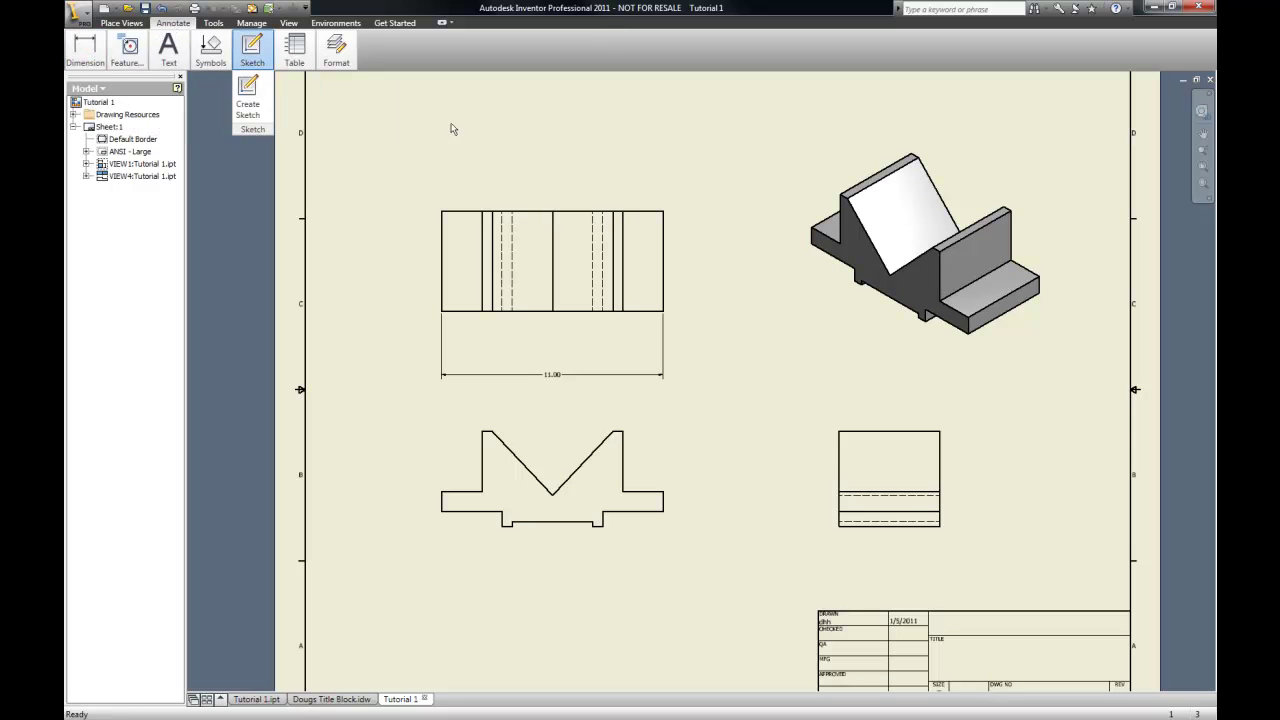
click(443, 24)
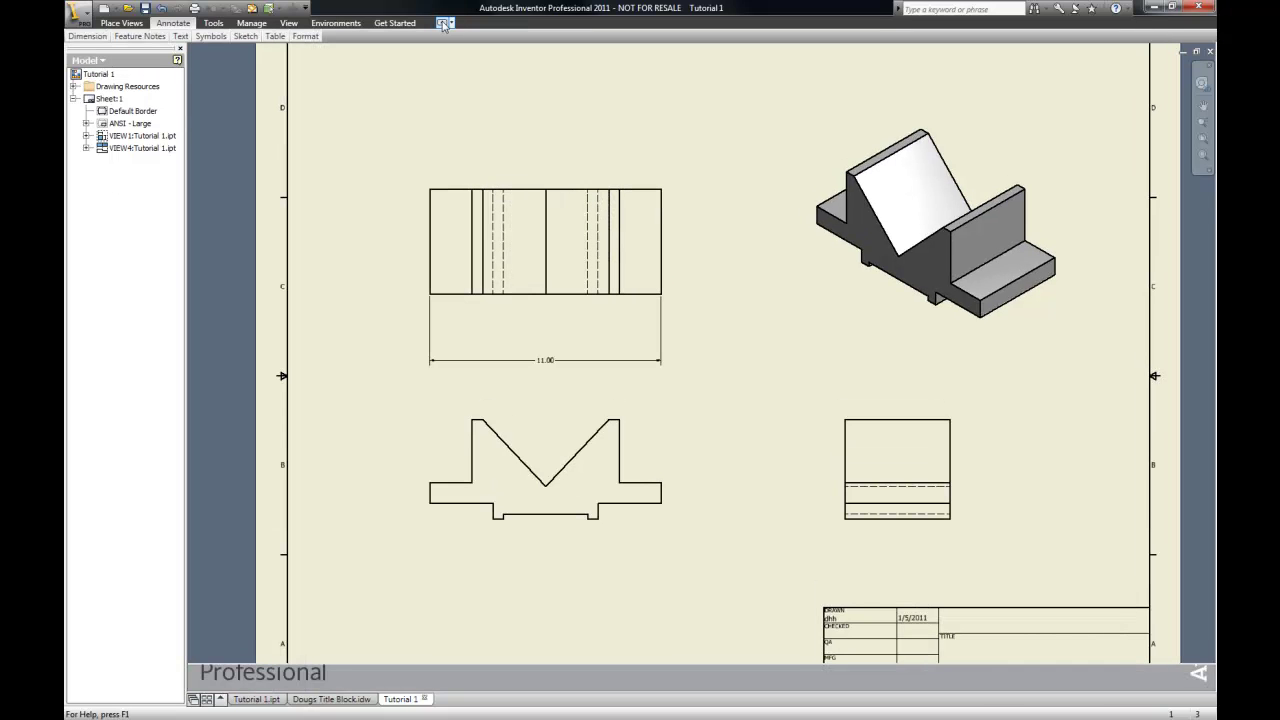
click(443, 23)
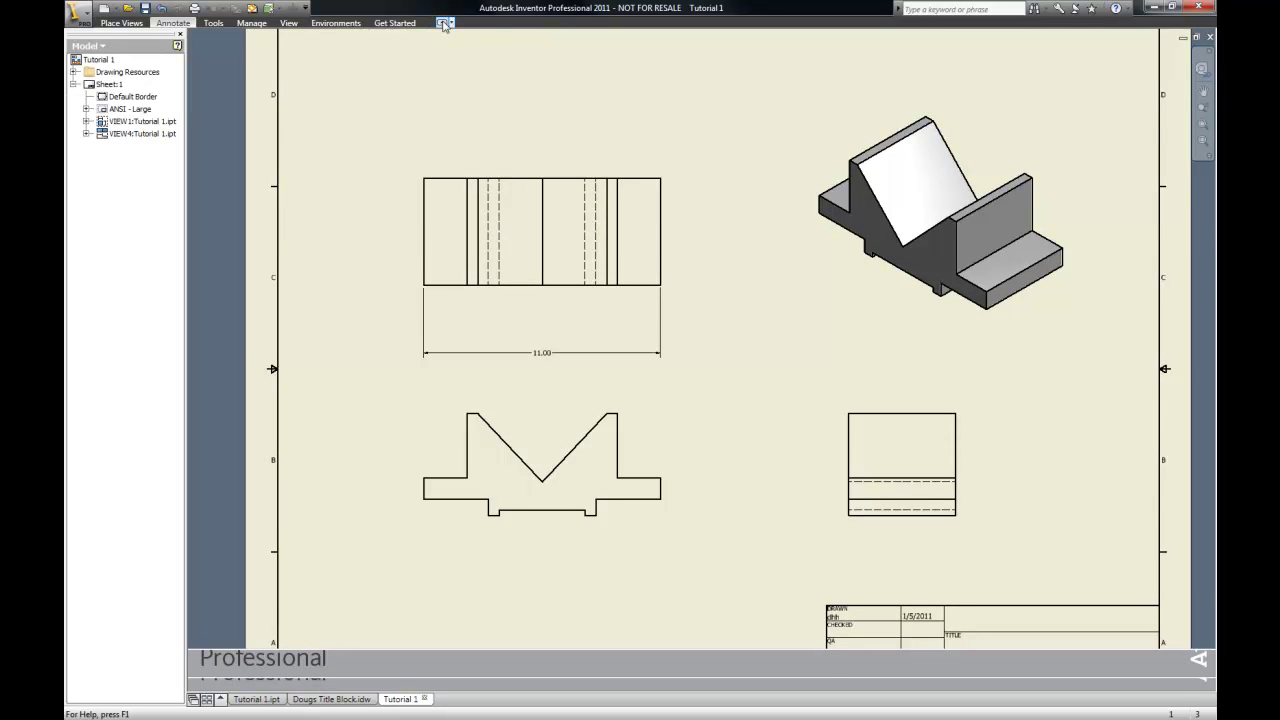
click(443, 23)
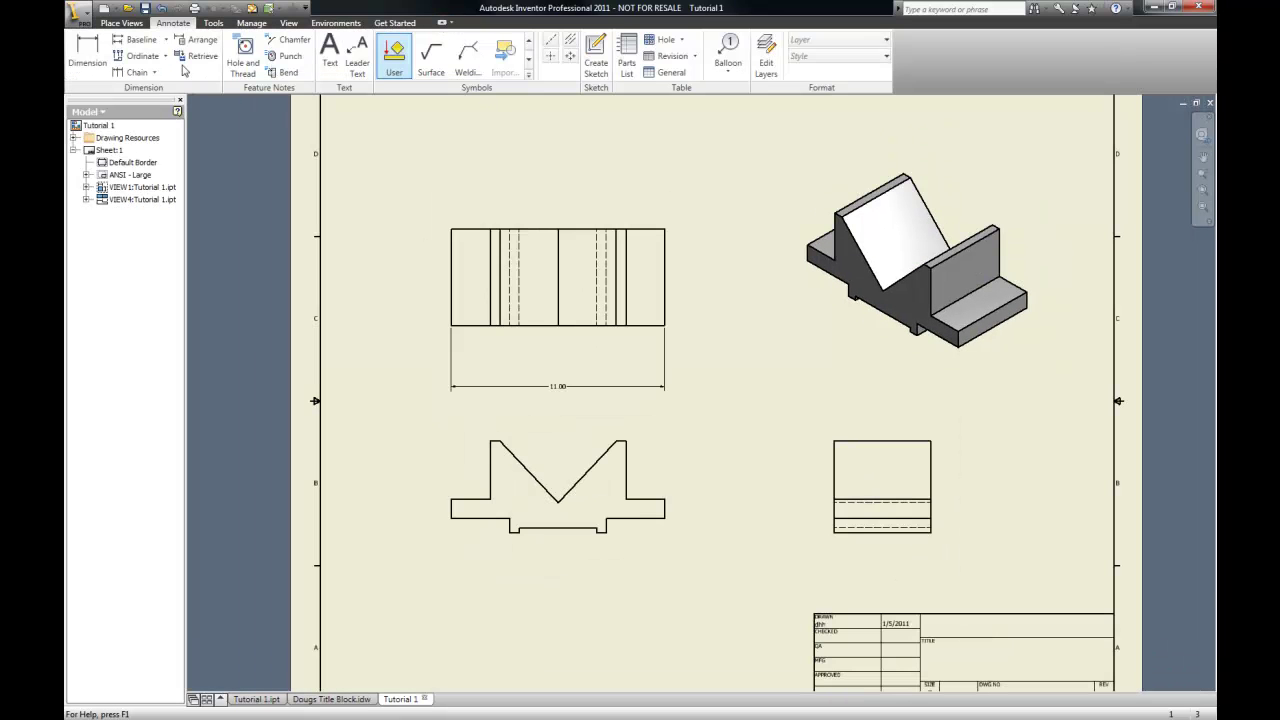
click(445, 24)
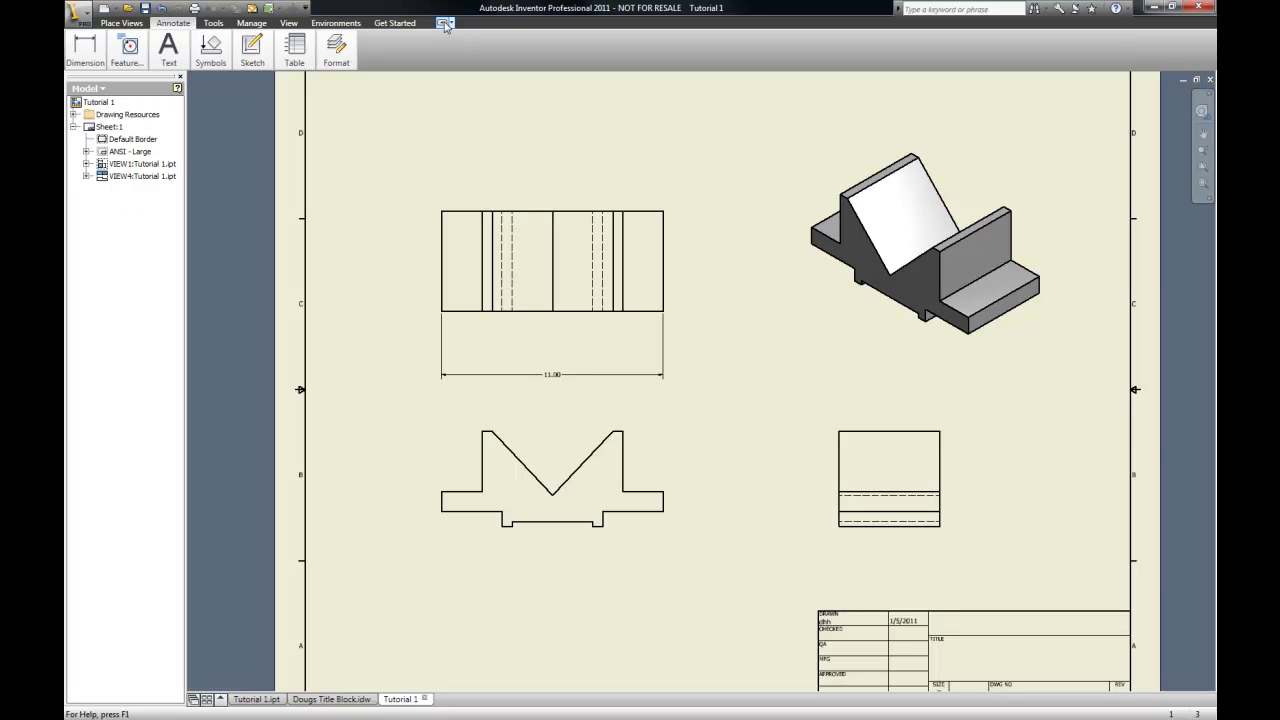
click(445, 24)
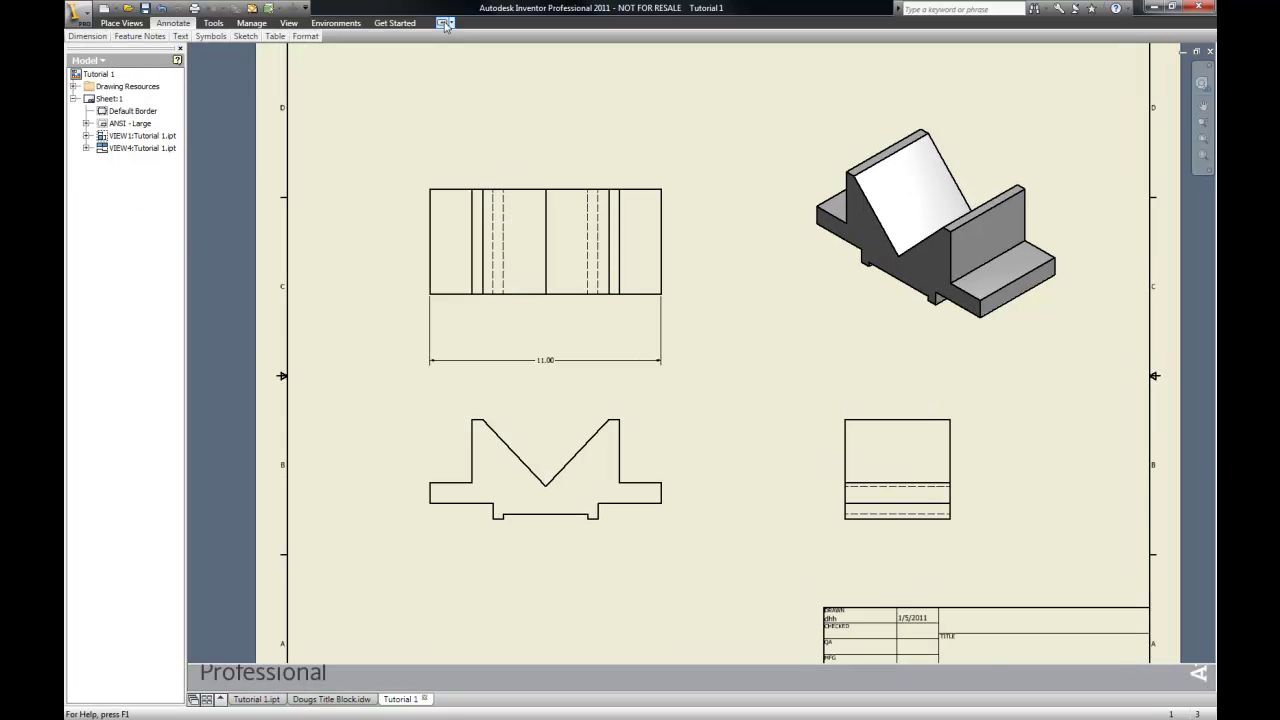
click(445, 24)
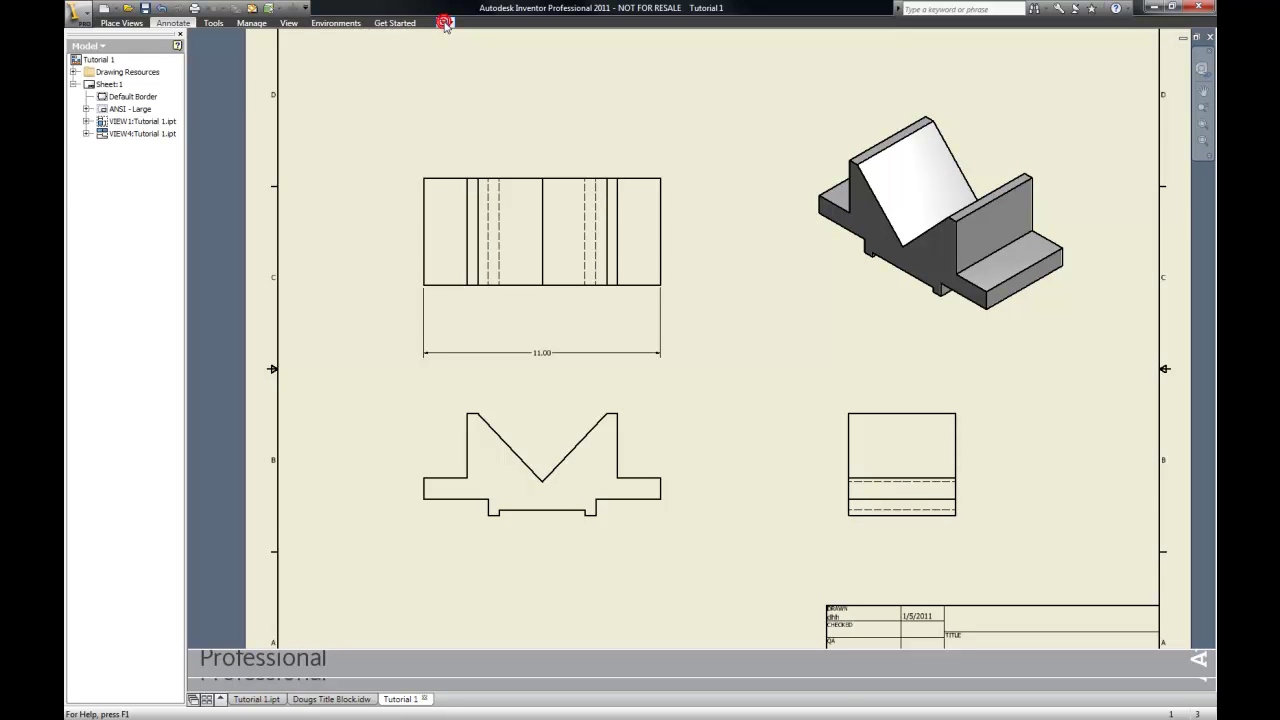
click(445, 24)
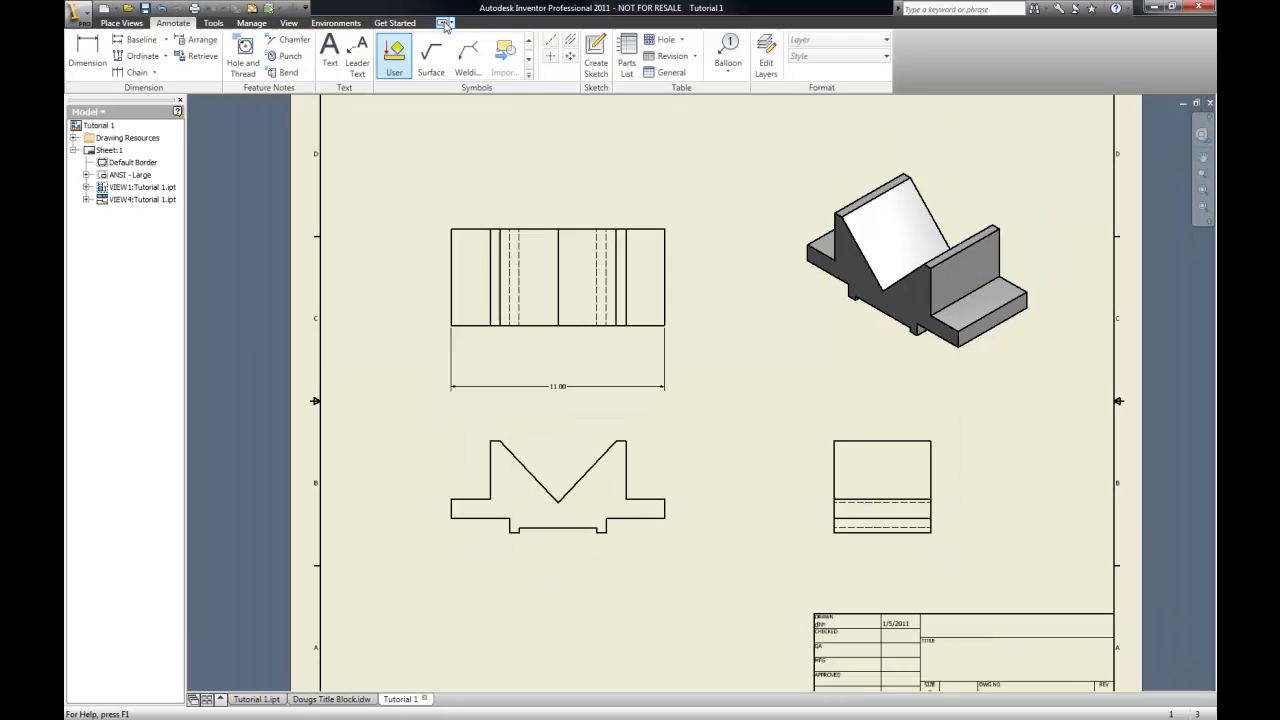
Dimension the depth of the top view along its right edge, placing the dimension to the right of the view
click(88, 55)
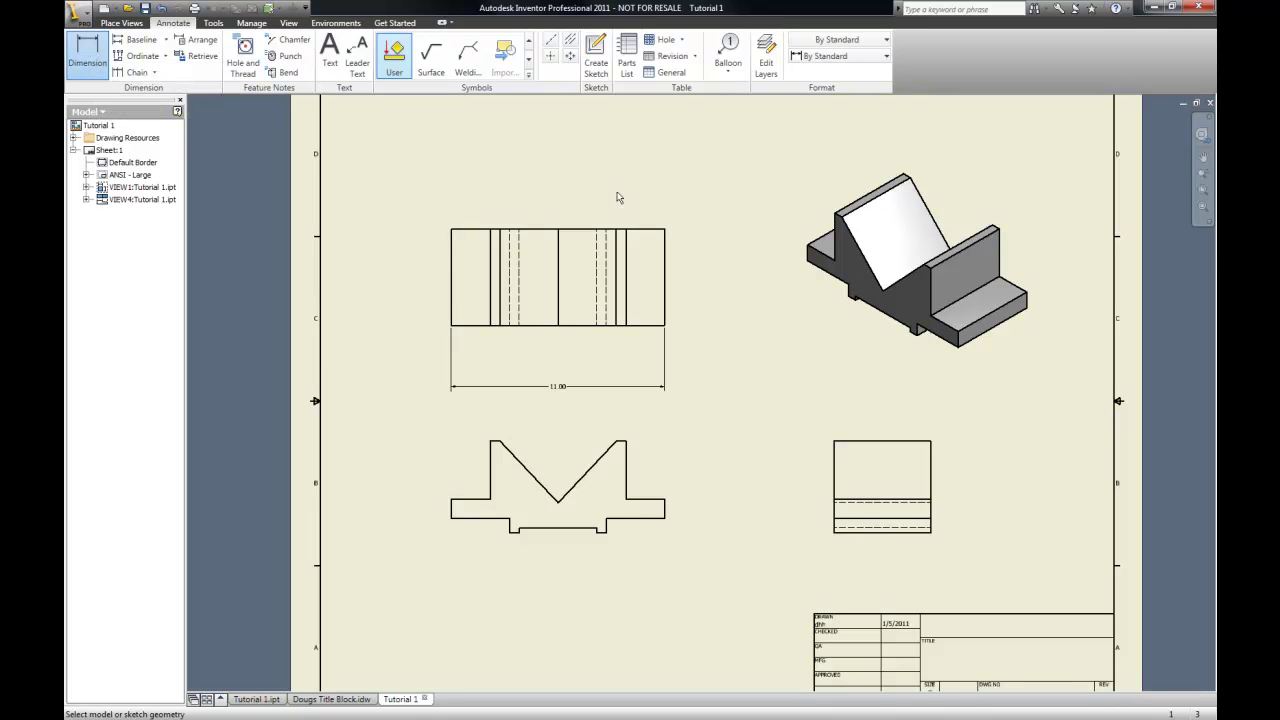
click(665, 264)
click(714, 262)
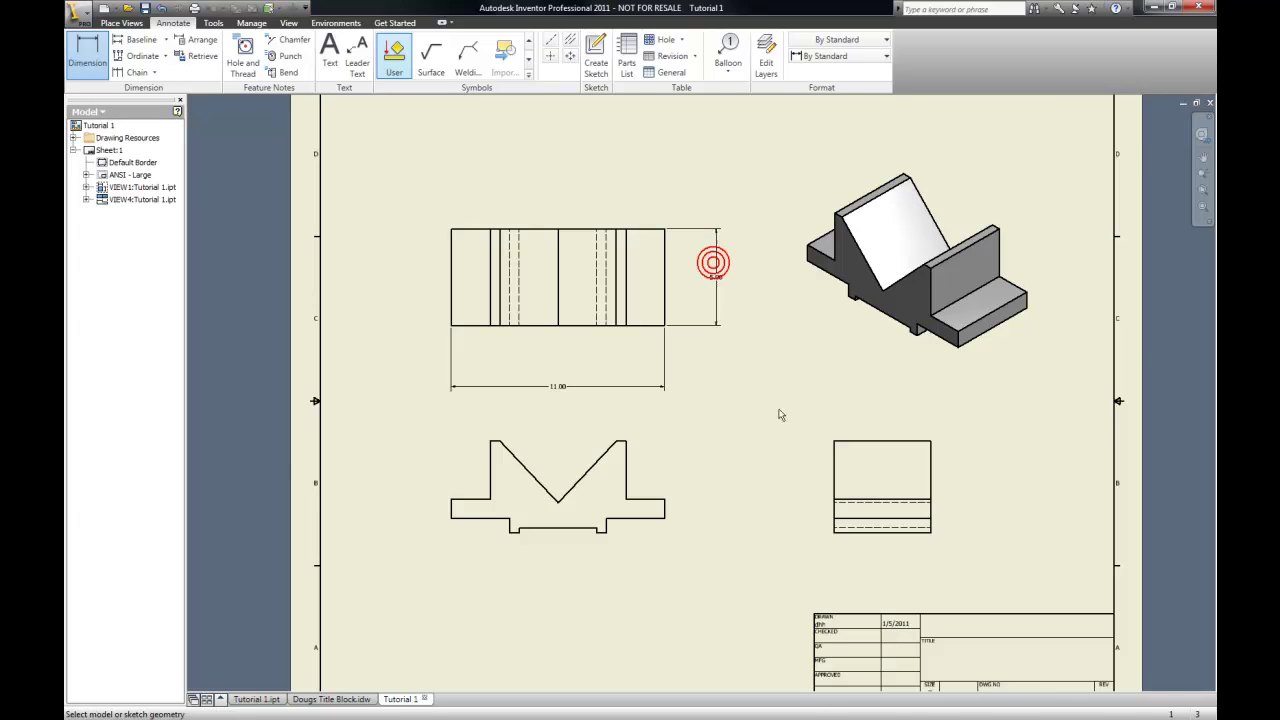
Dimension the height of the right foot's outer edge in the front view, placing the dimension to the right of the part
scroll(655, 521, up, 3)
click(560, 512)
click(750, 538)
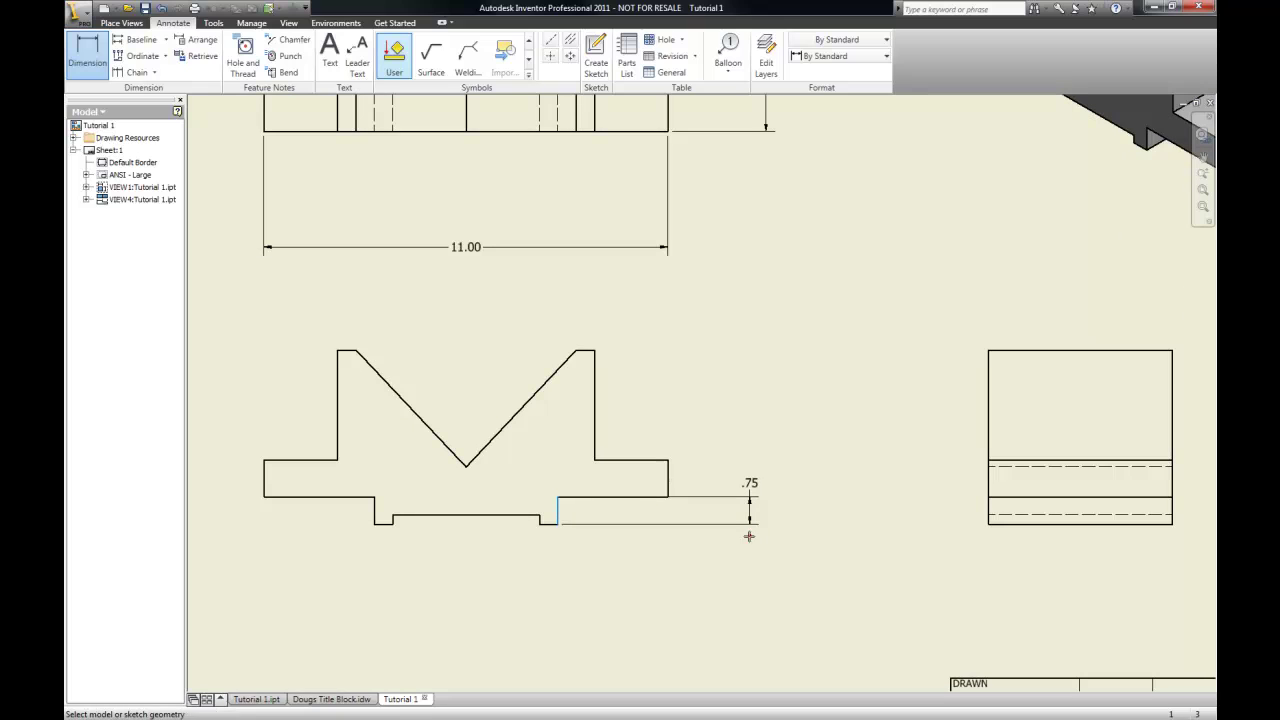
click(670, 479)
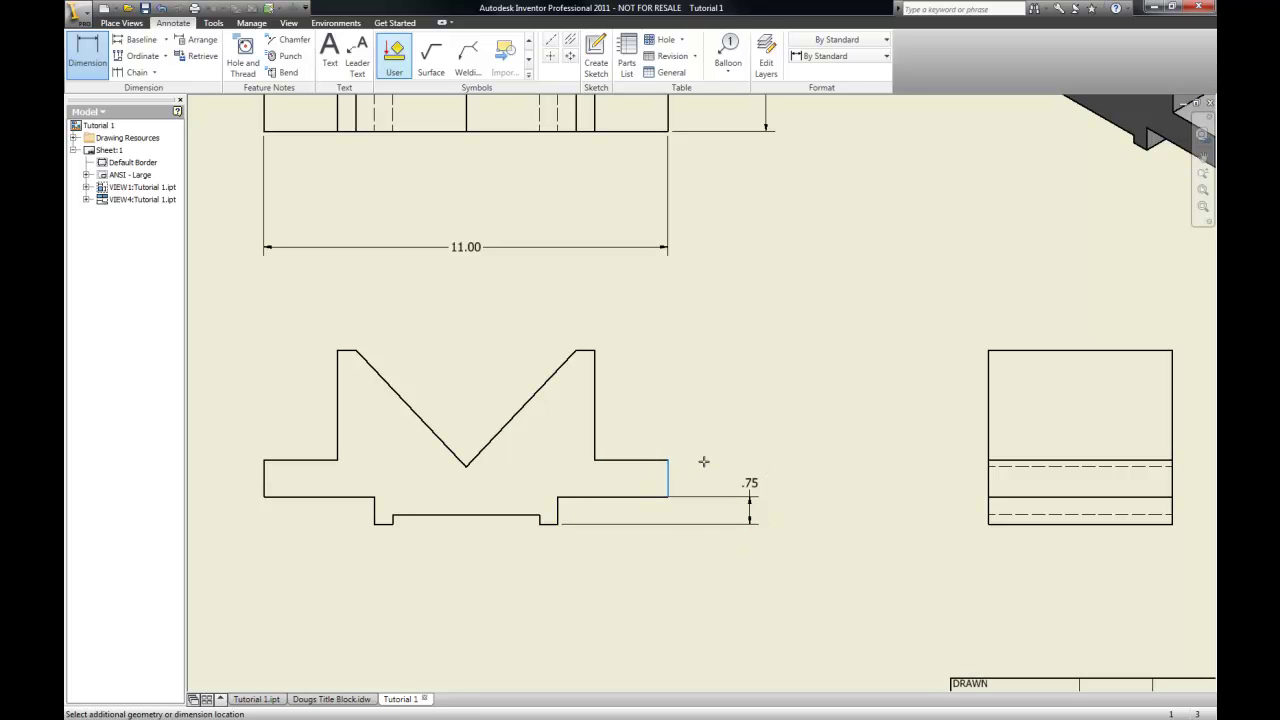
key(Escape)
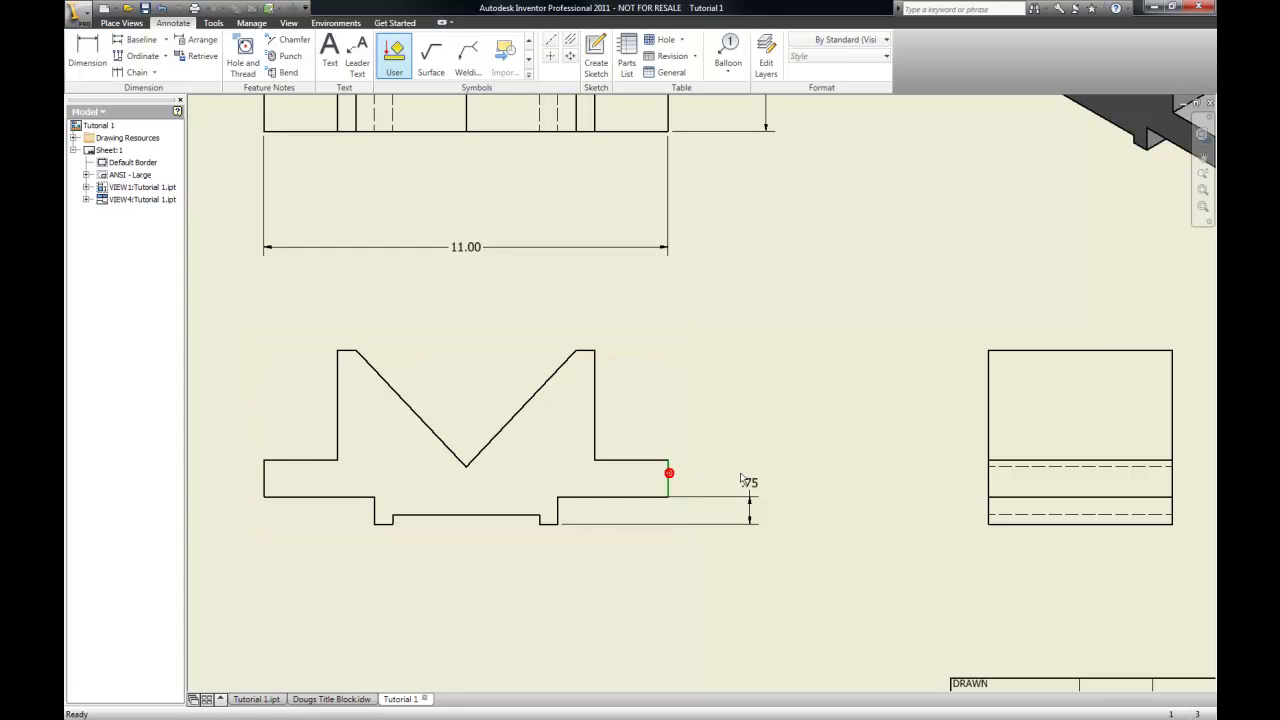
click(87, 52)
click(667, 479)
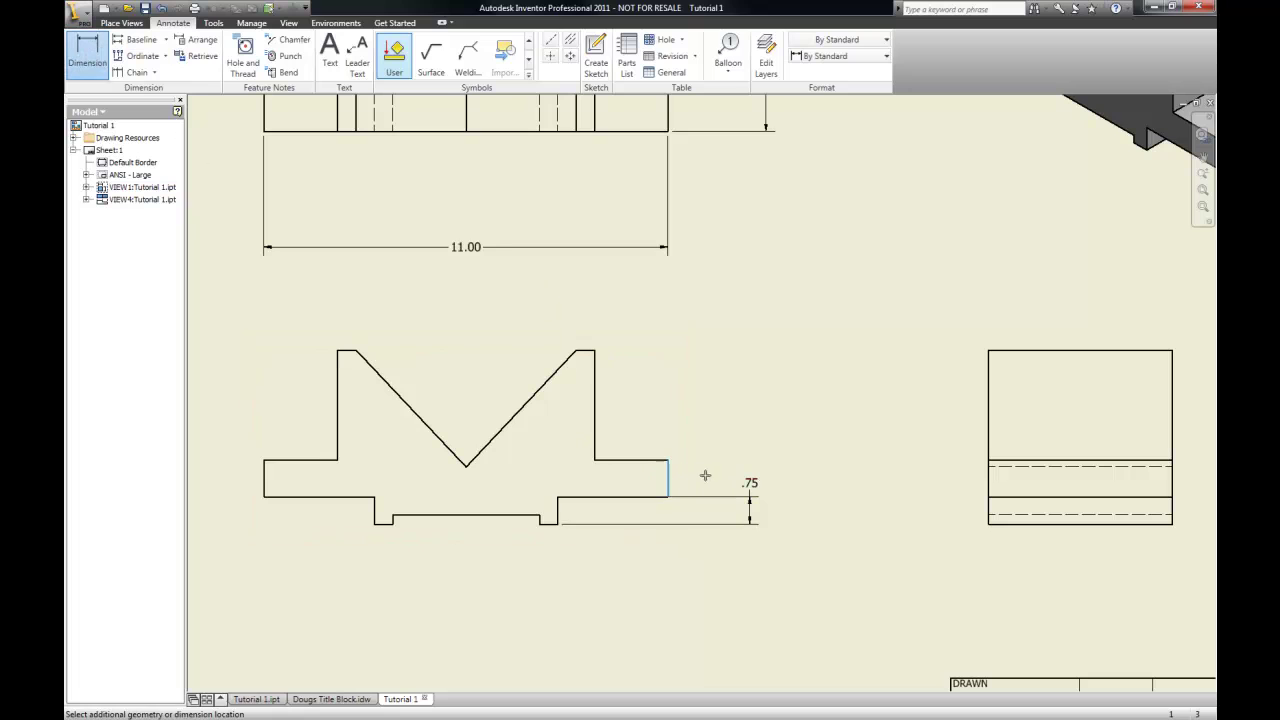
key(Escape)
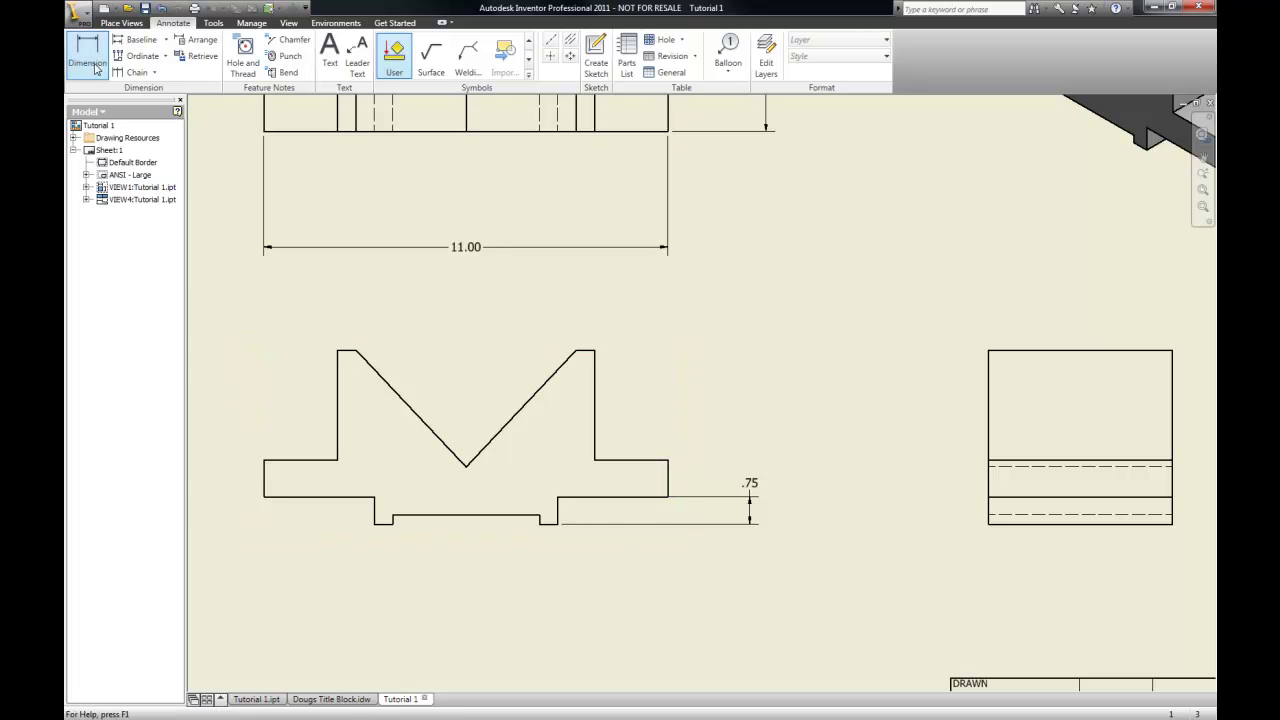
click(96, 66)
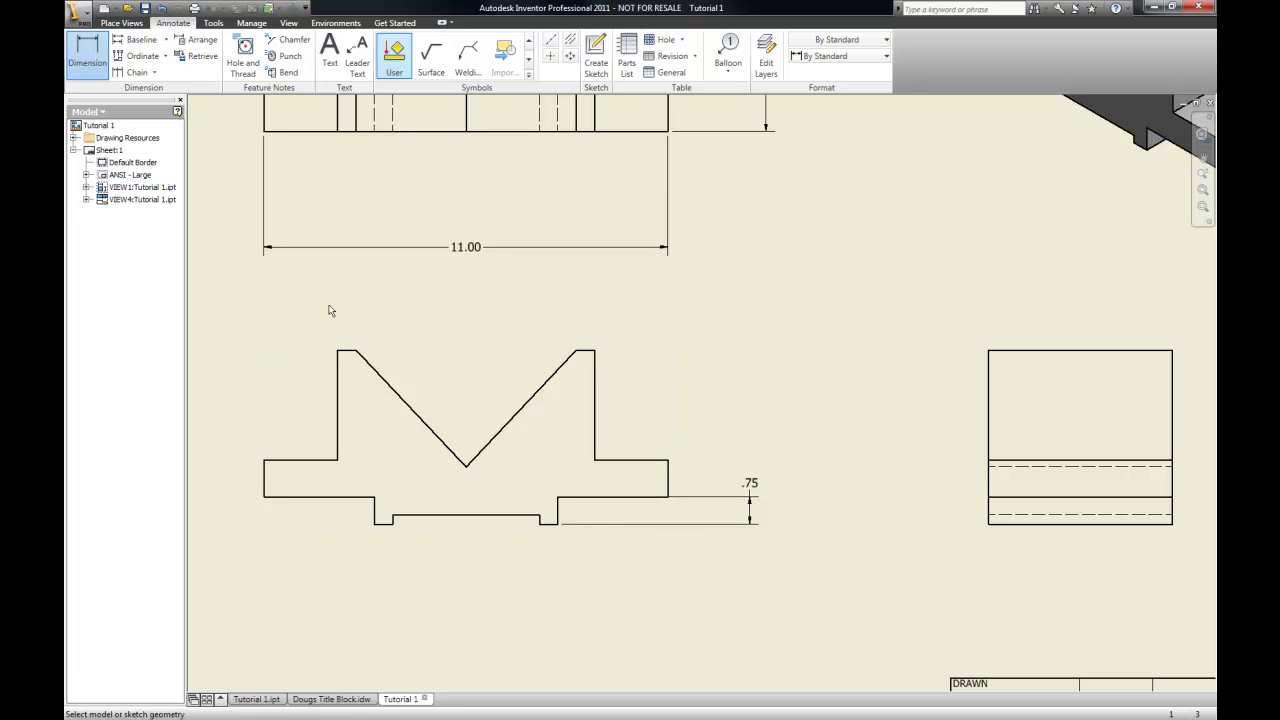
Delete the right foot's height dimension in the front view and place a new one closer to the part
click(136, 74)
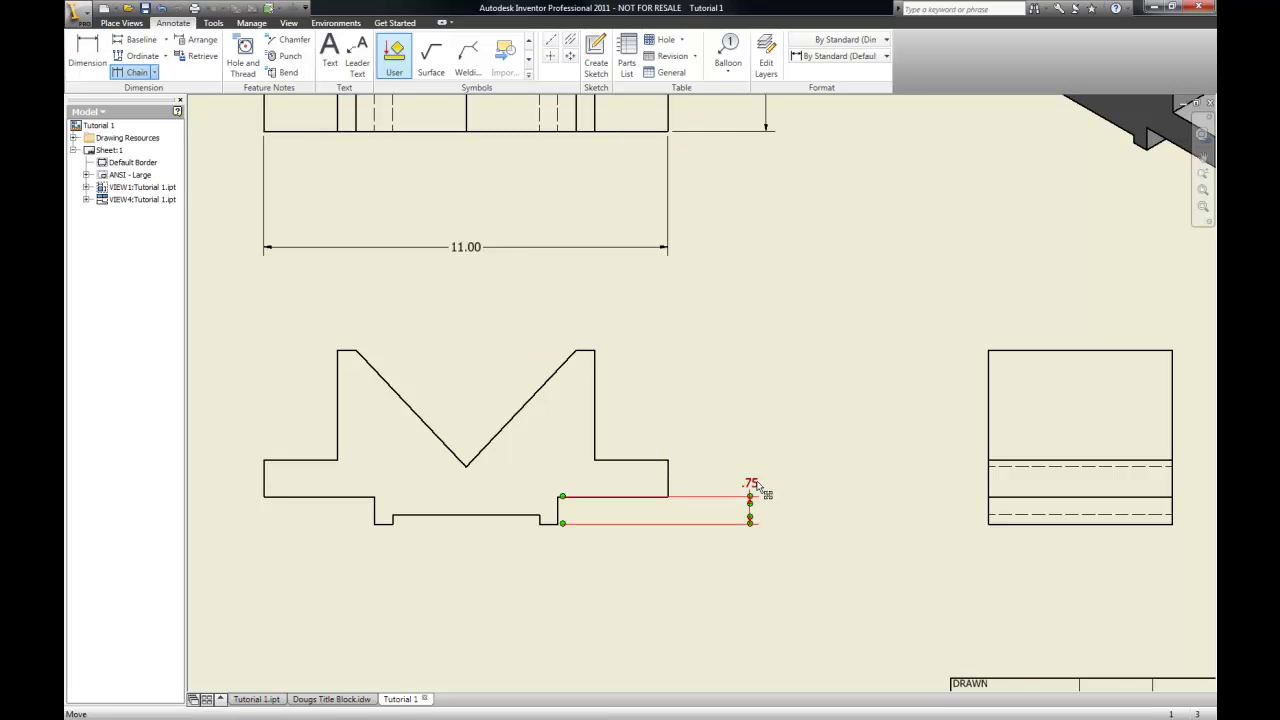
key(Escape)
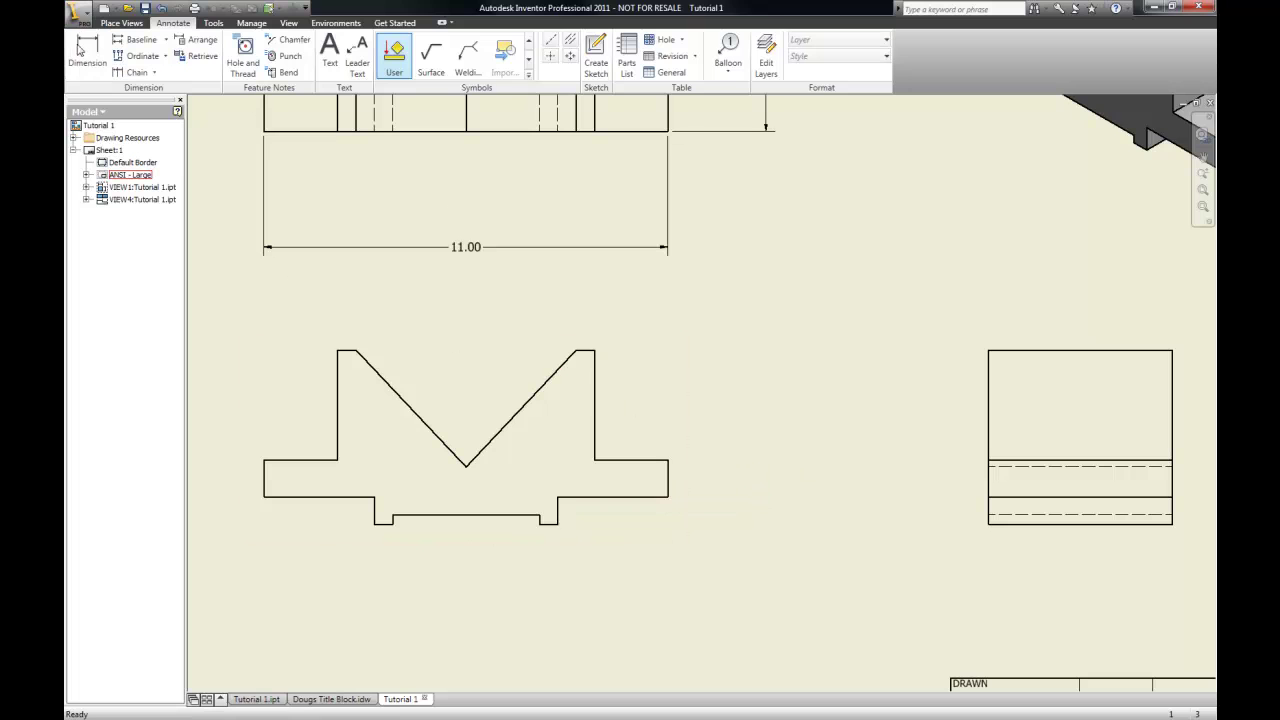
key(d)
click(559, 516)
click(708, 540)
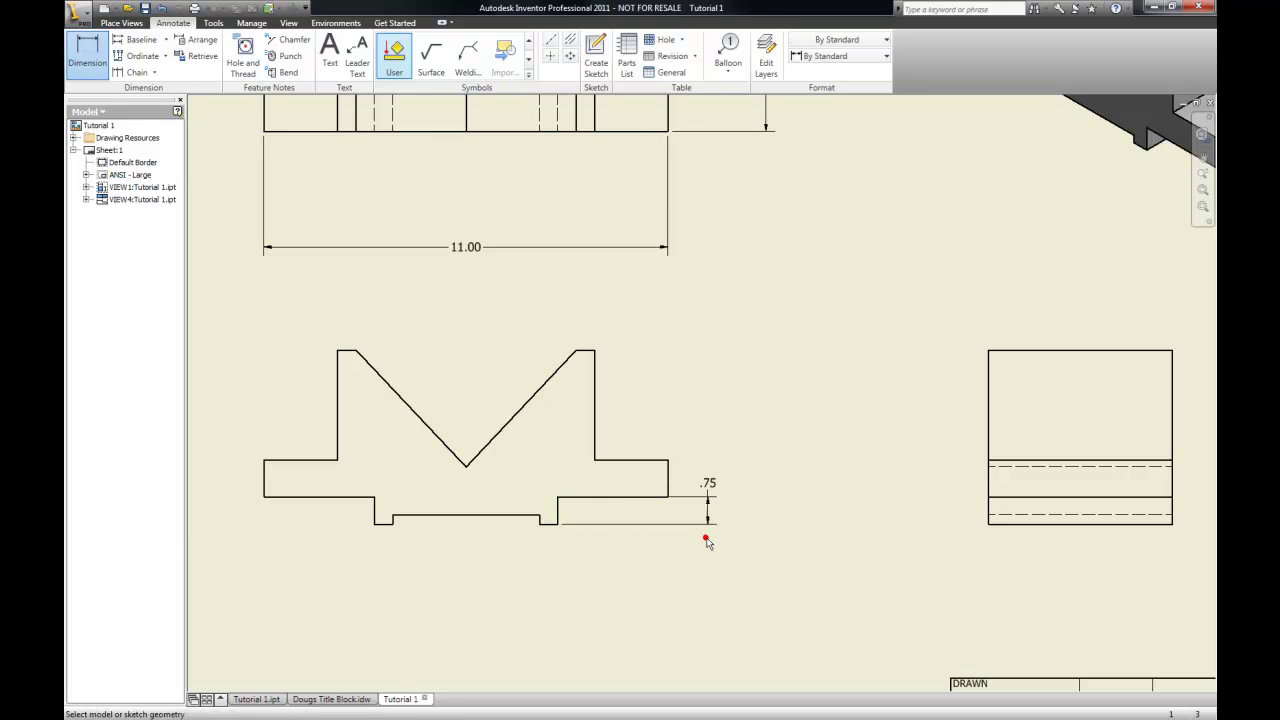
click(133, 72)
click(668, 478)
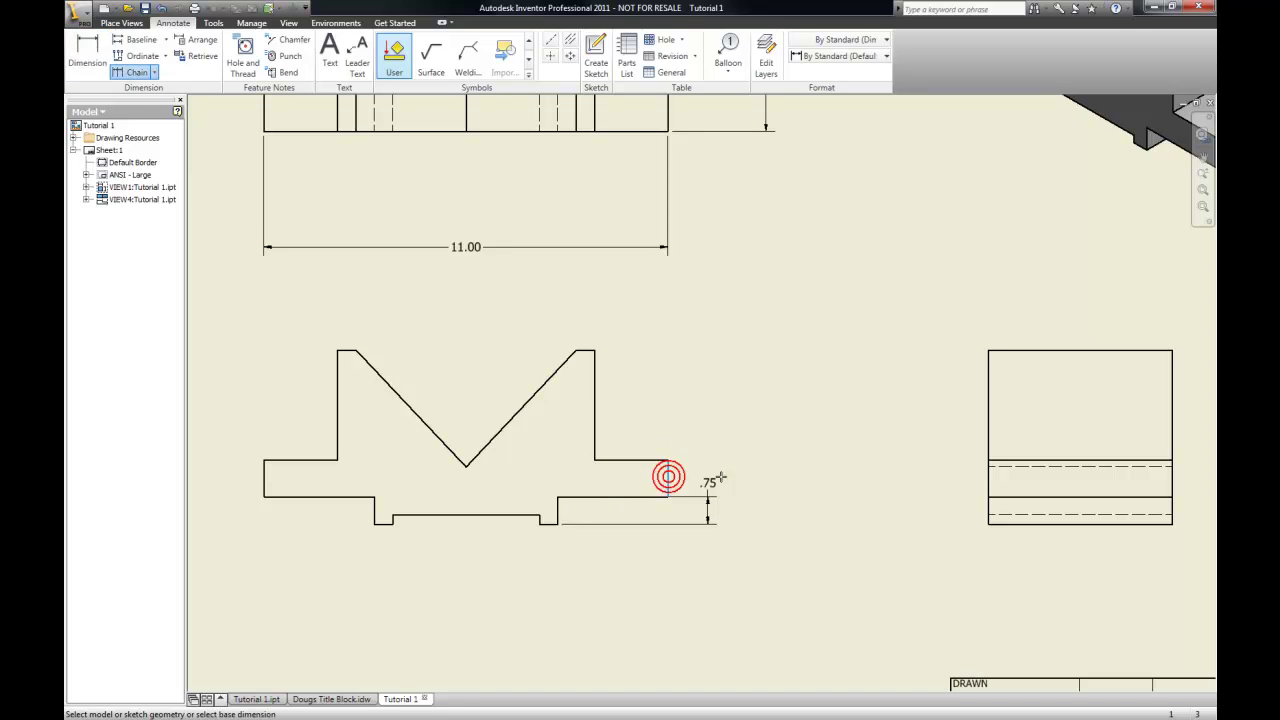
click(708, 509)
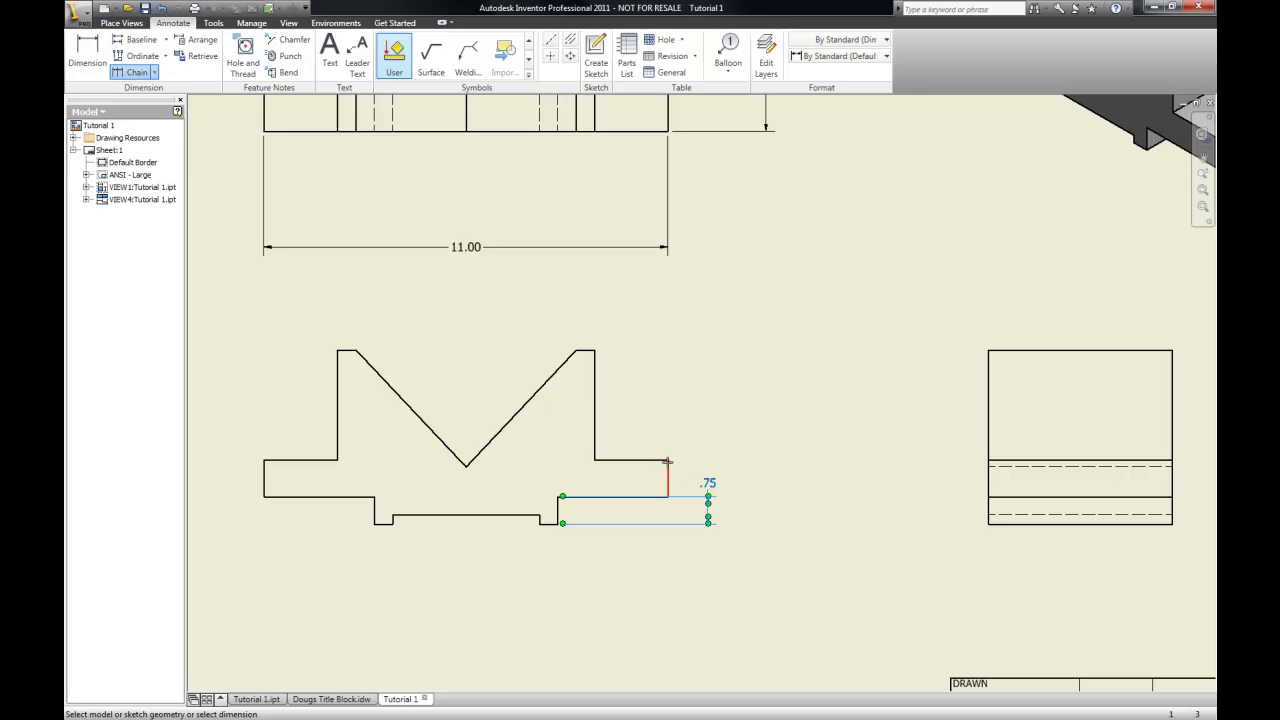
click(736, 555)
click(689, 472)
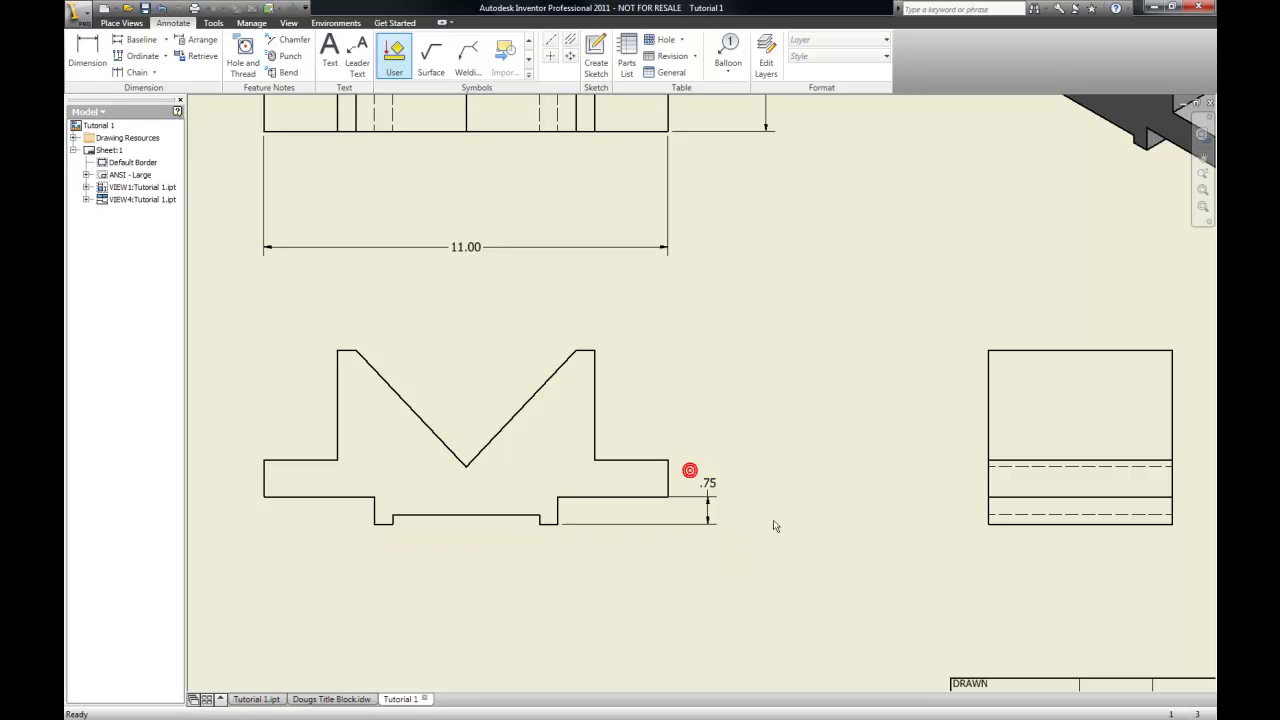
Delete the height dimension of the right foot in the front view
click(737, 534)
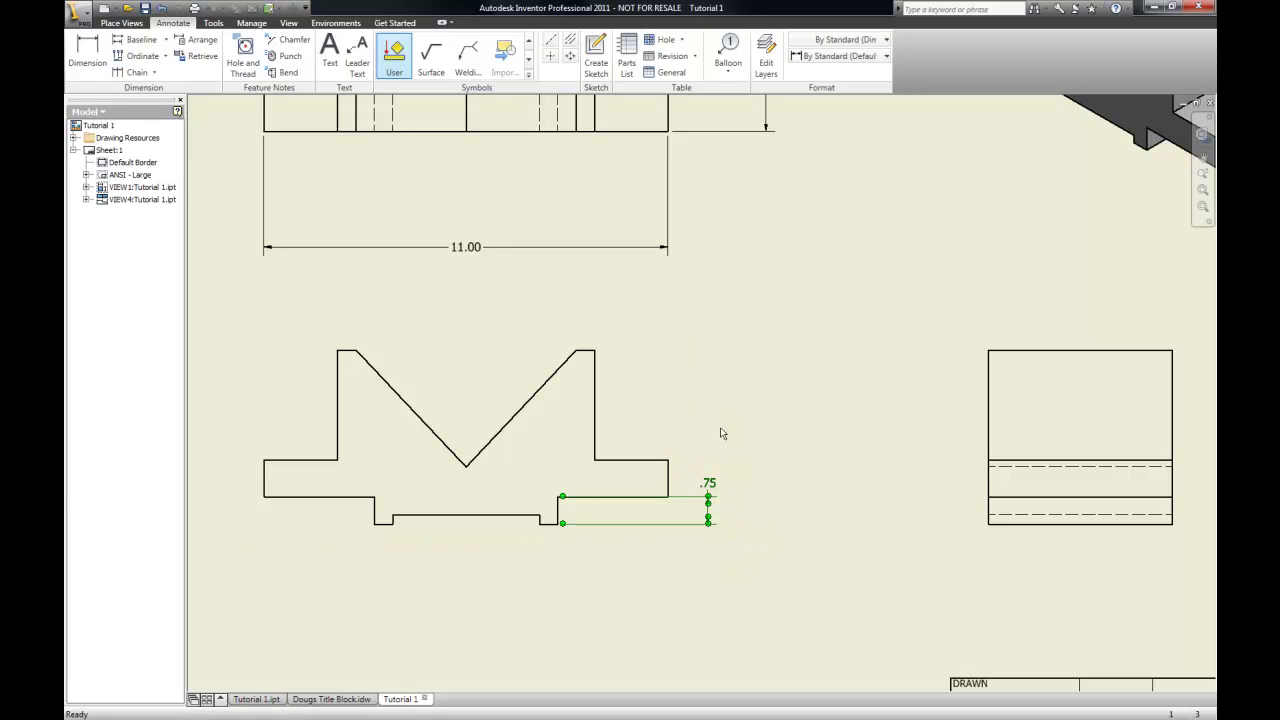
key(Delete)
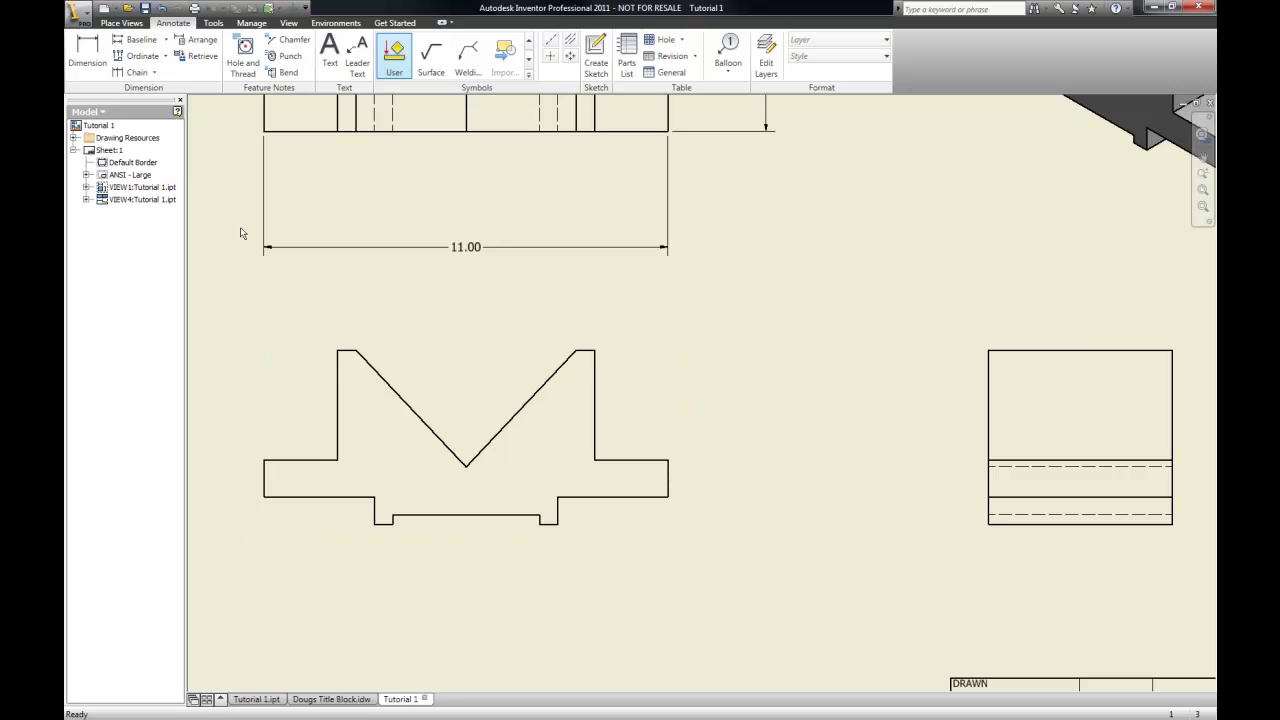
click(87, 55)
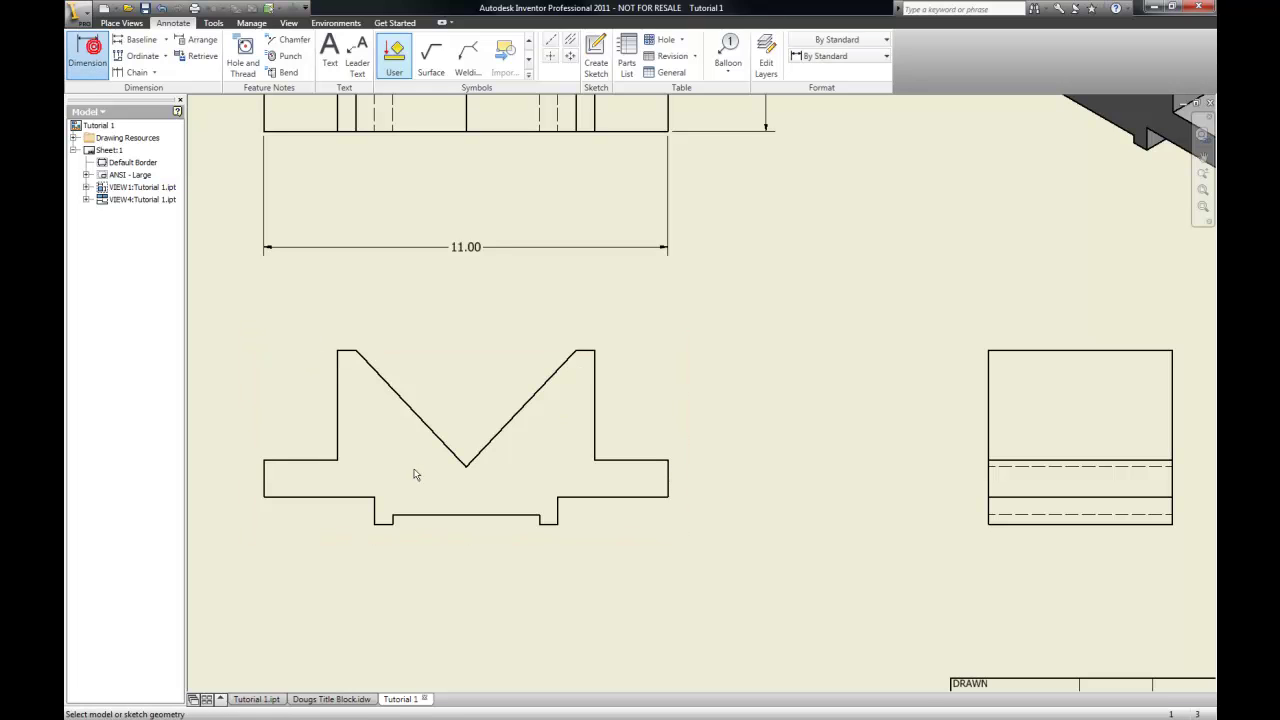
click(667, 496)
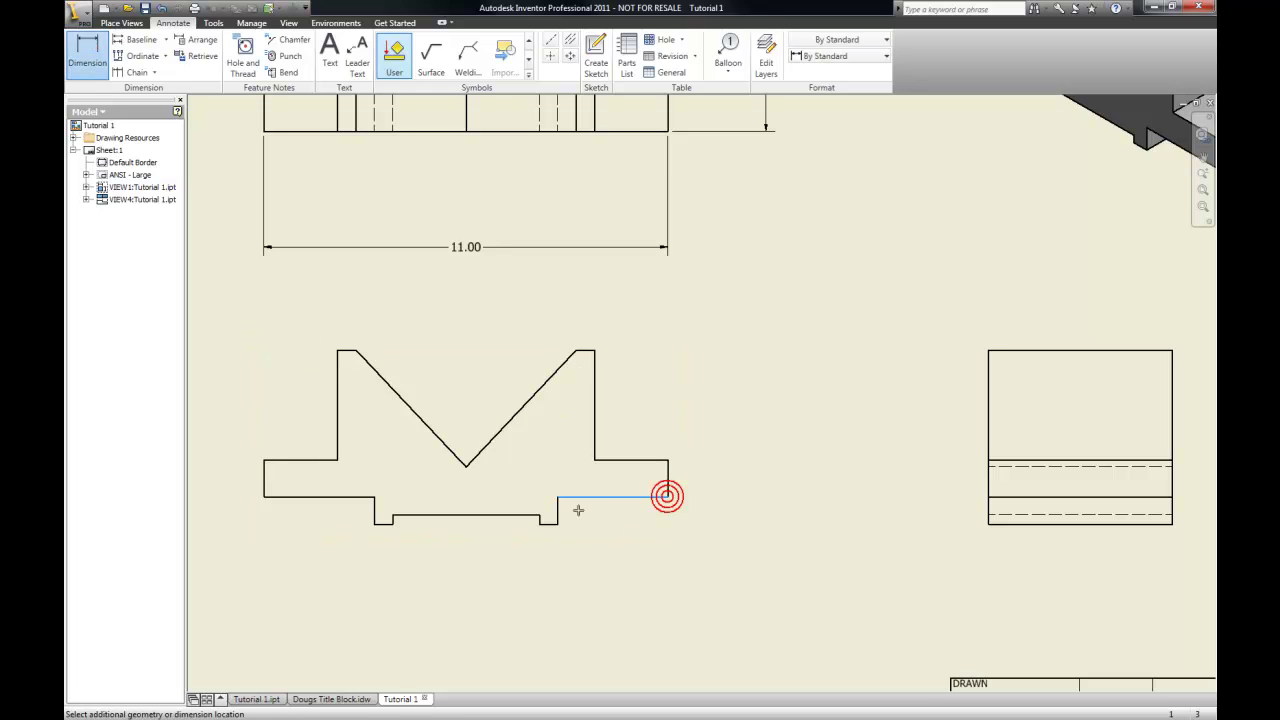
click(558, 524)
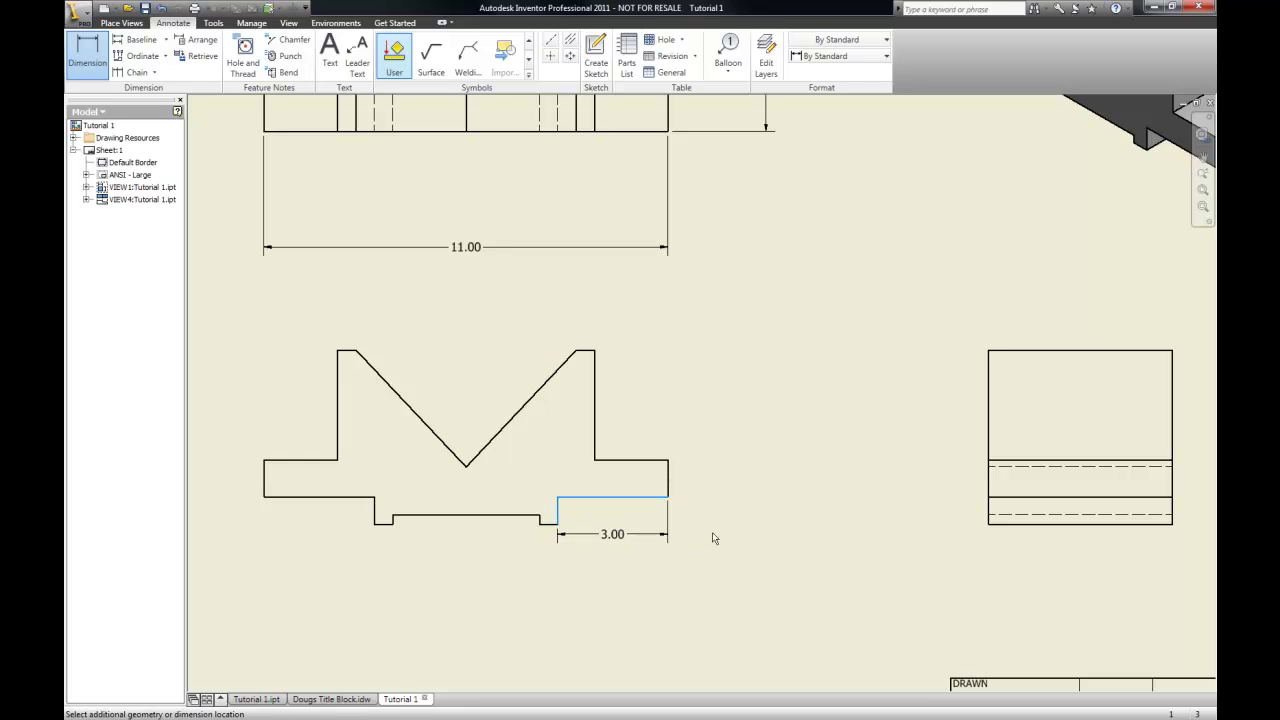
key(Escape)
Dimension the vertical distance from the right foot's bottom edge to the flange's underside, placing the text below the extension lines
click(88, 52)
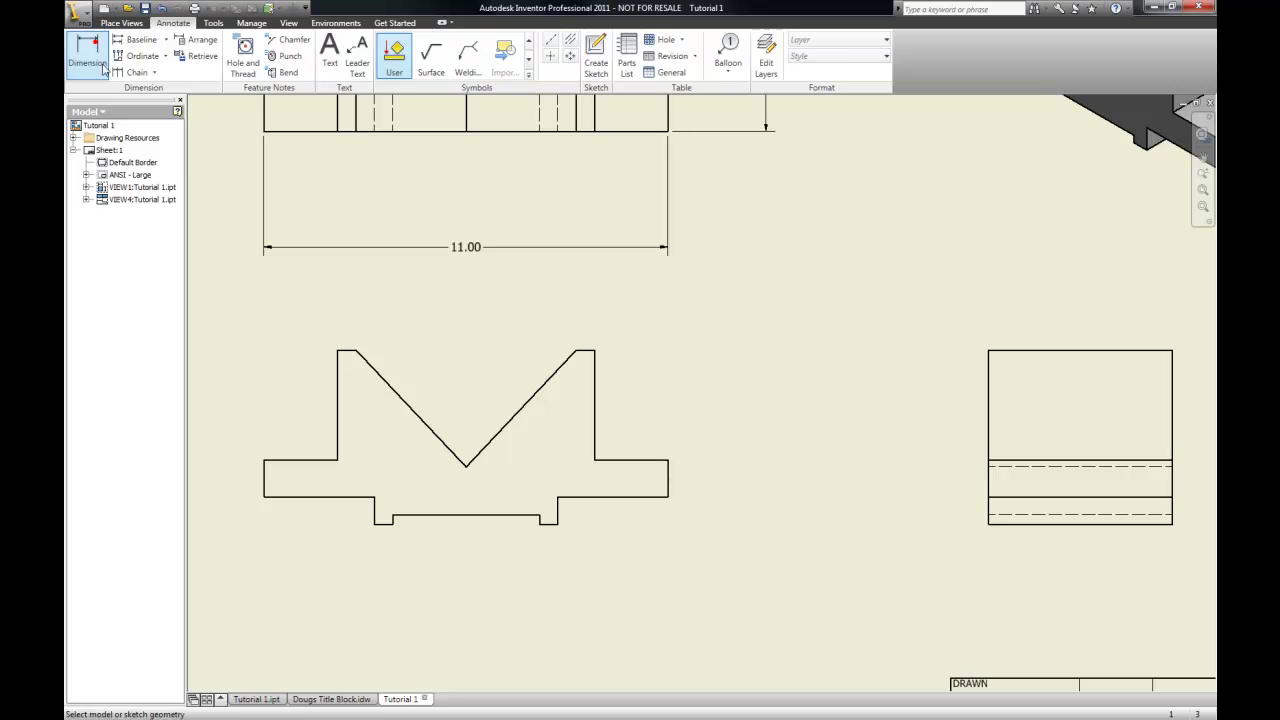
click(550, 524)
click(662, 496)
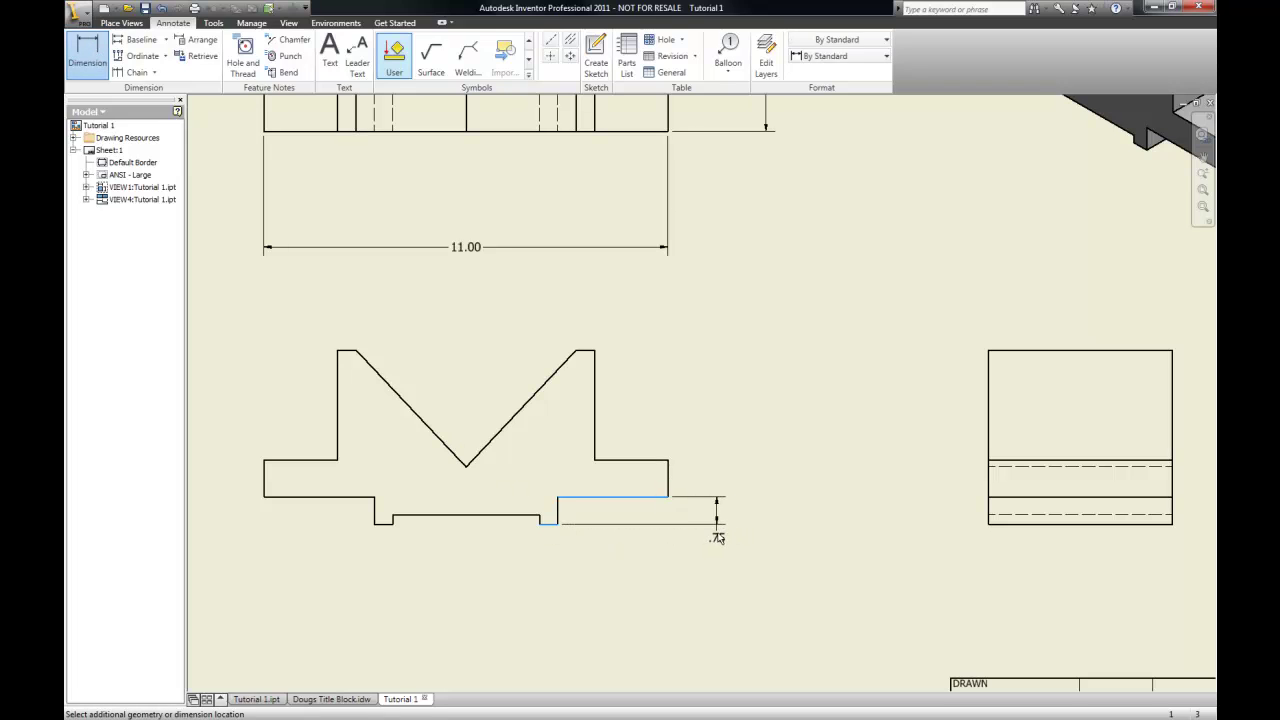
click(714, 537)
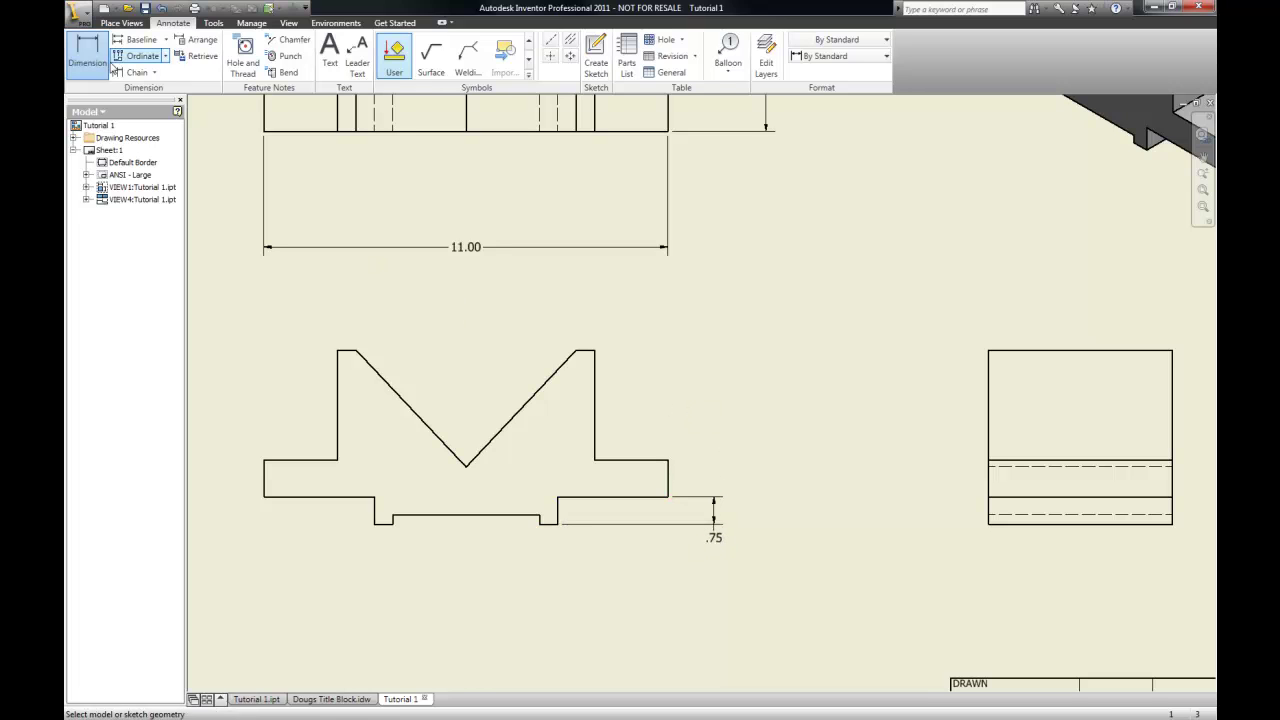
Dimension the right flange's thickness in line above the foot height, and the front view's overall height farther out from the part
click(666, 498)
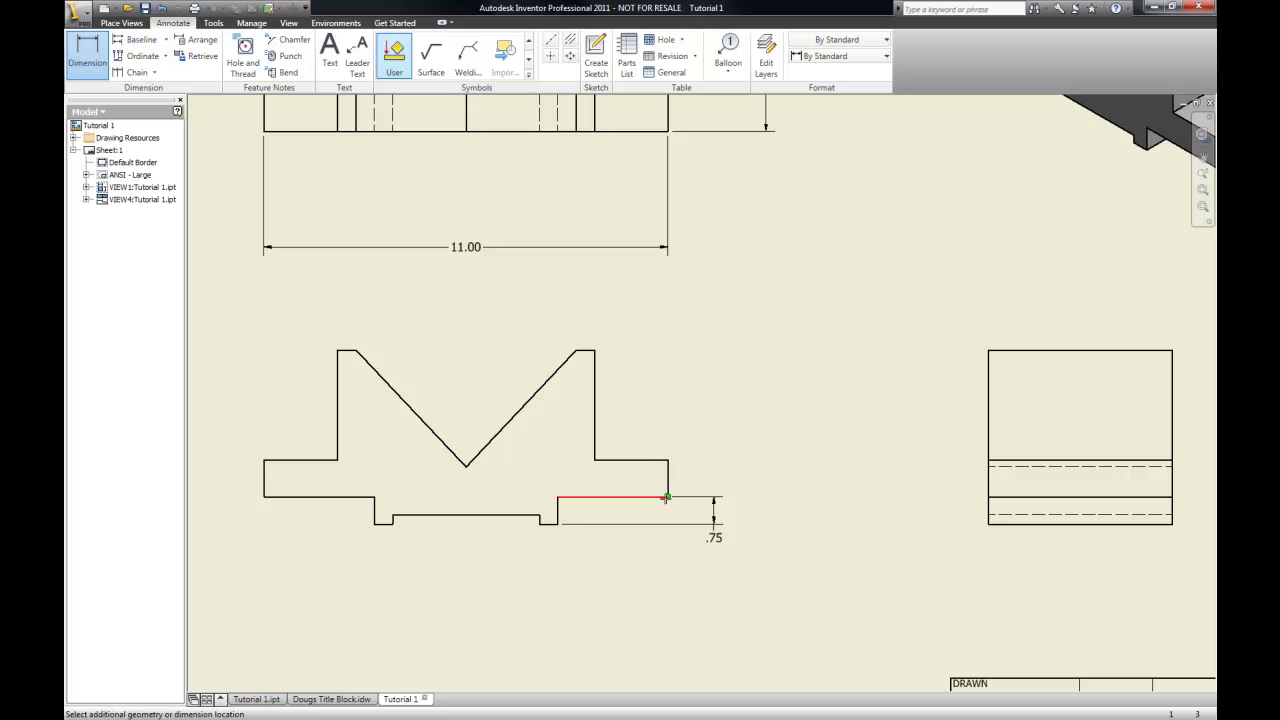
click(668, 461)
click(714, 464)
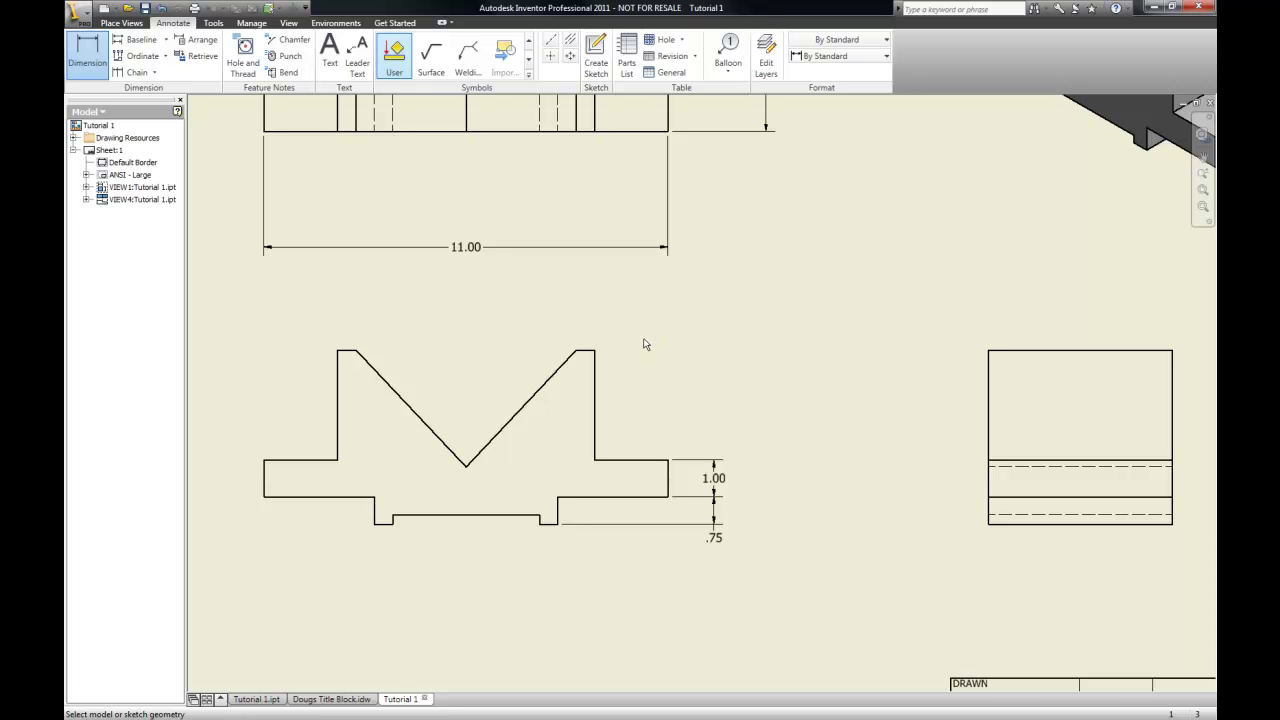
click(558, 529)
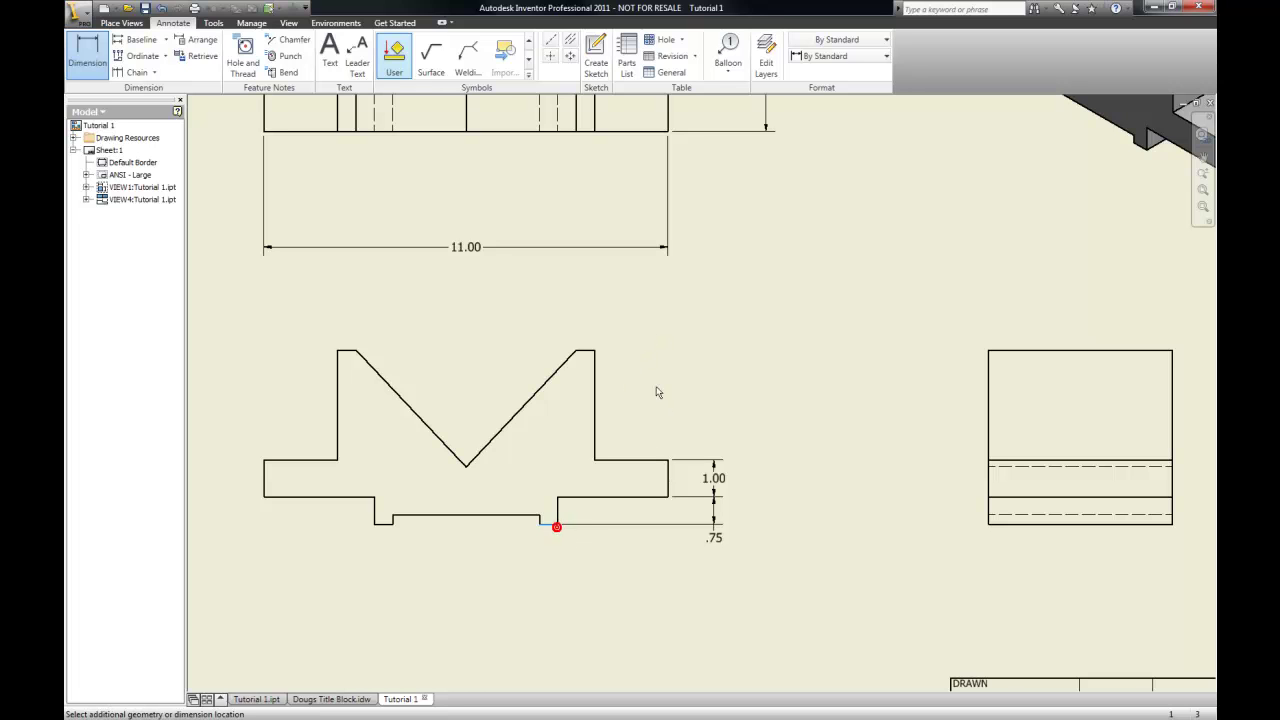
click(593, 350)
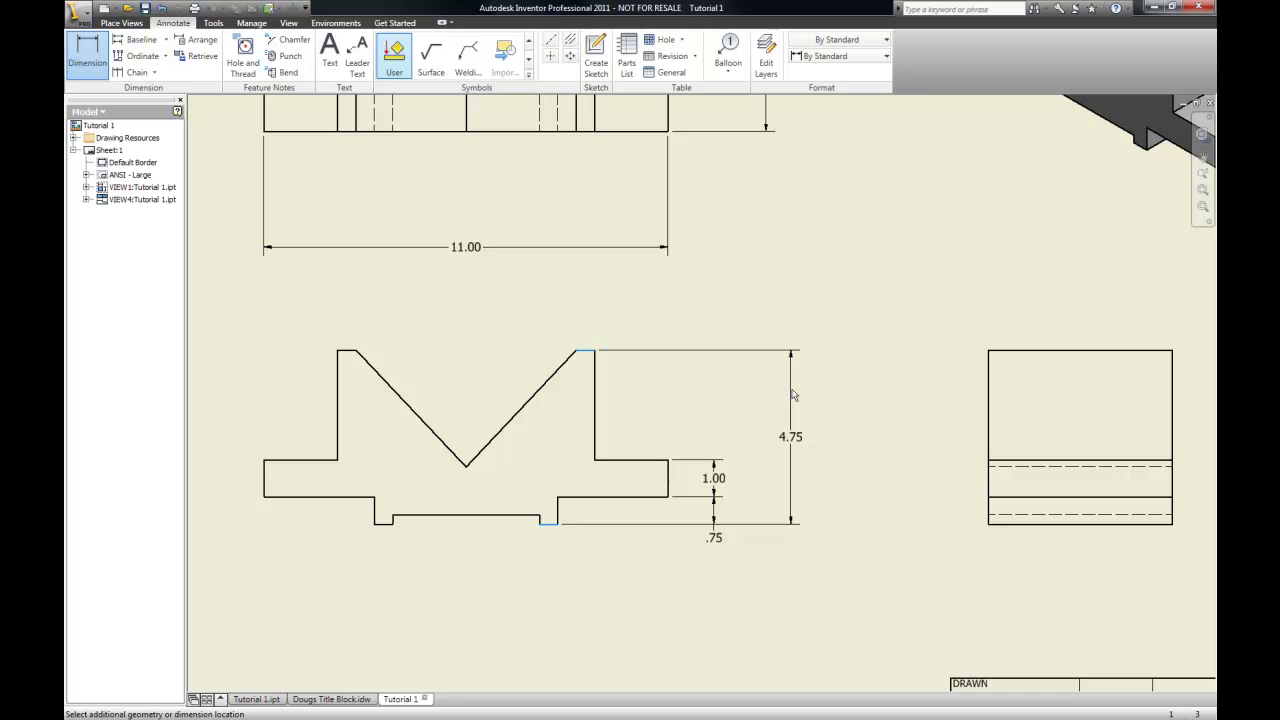
click(791, 393)
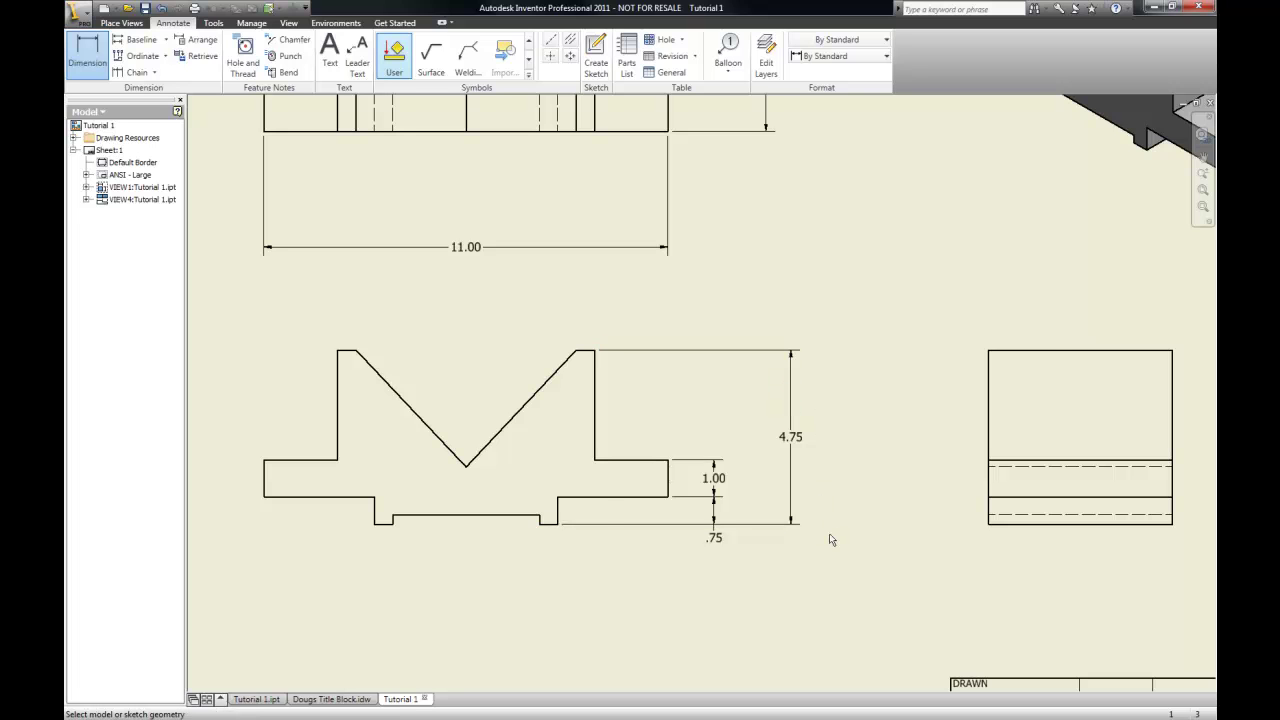
Add a bisecting centerline between the outer vertical edges of the two uprights in the front view
scroll(812, 578, down, 3)
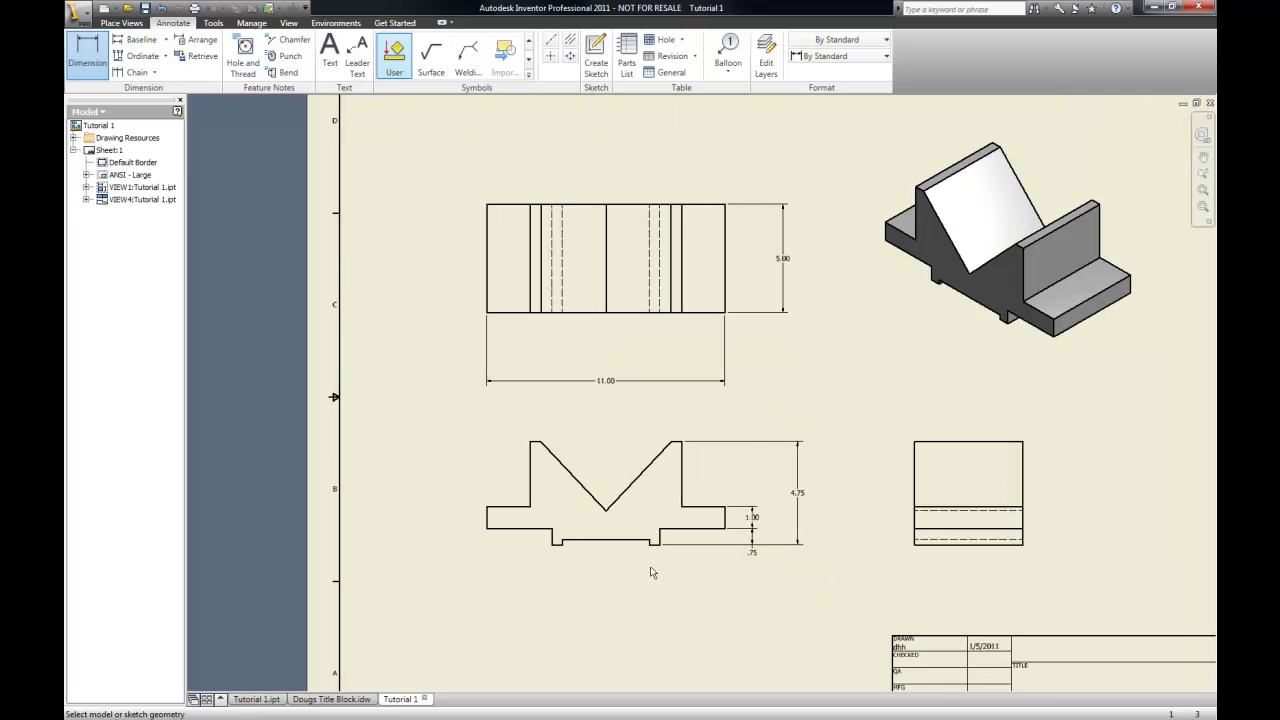
scroll(650, 548, up, 3)
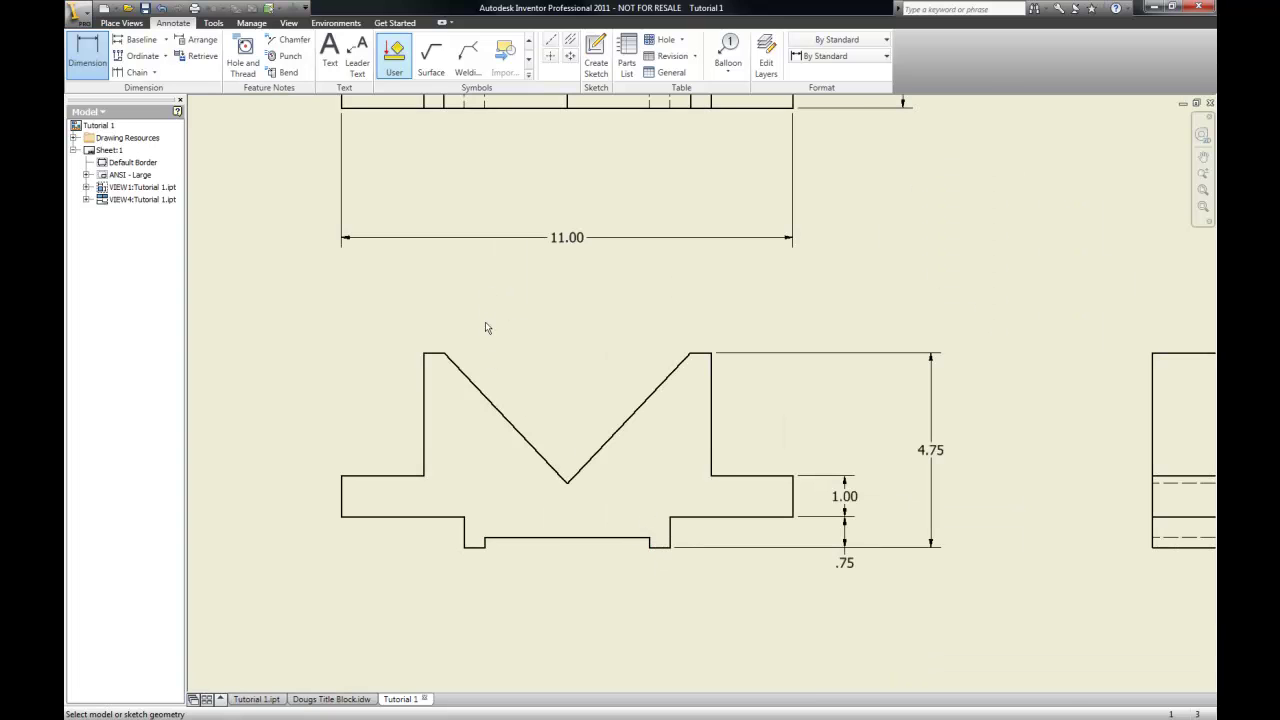
scroll(507, 419, down, 3)
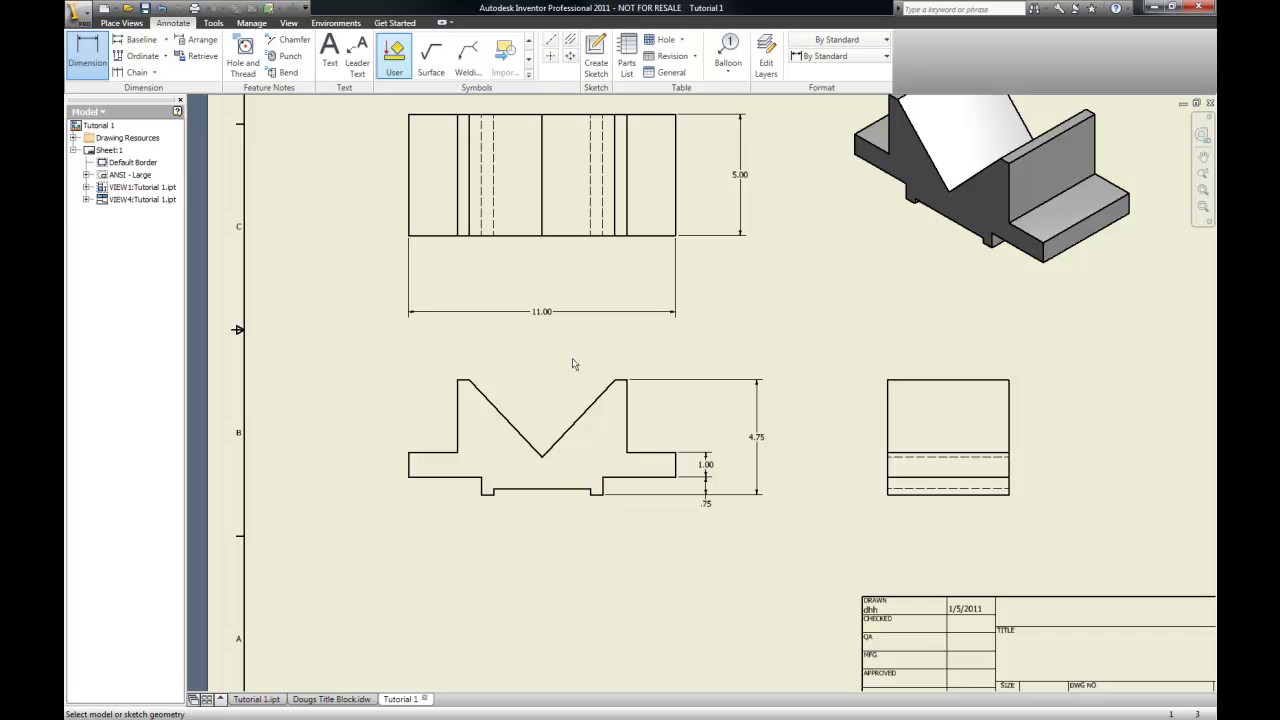
scroll(537, 409, down, 3)
scroll(548, 395, up, 4)
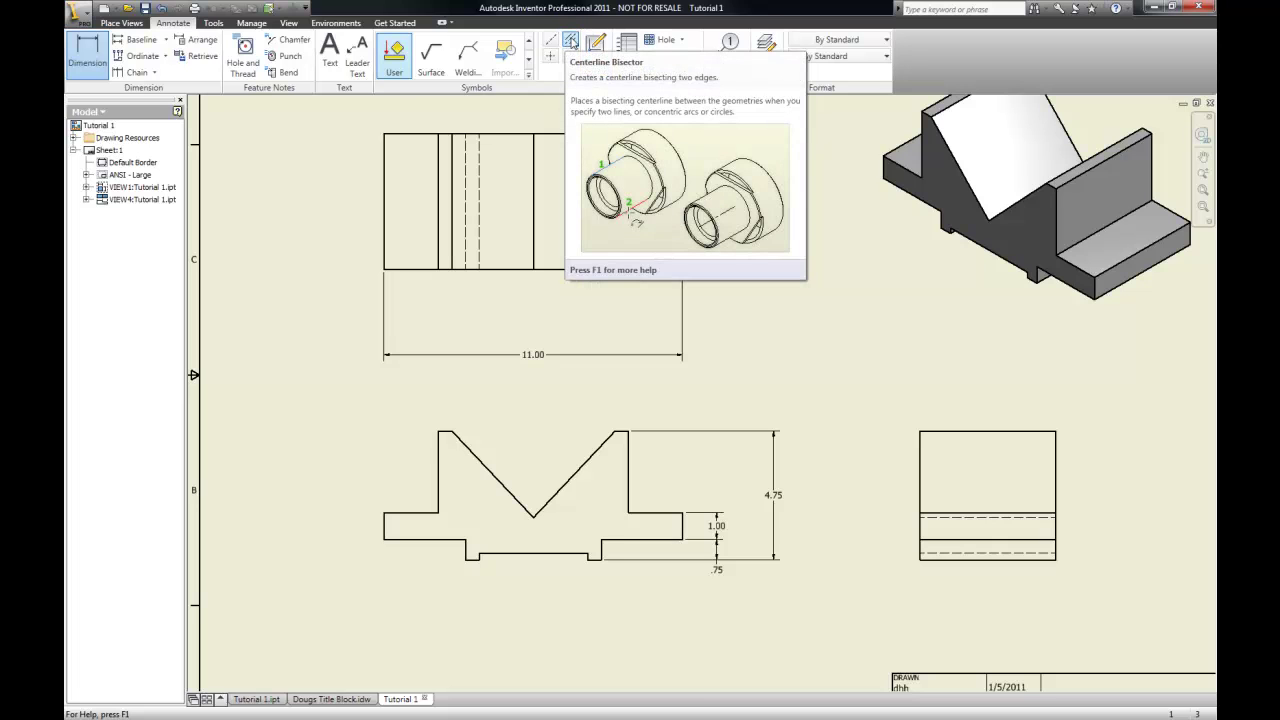
click(571, 41)
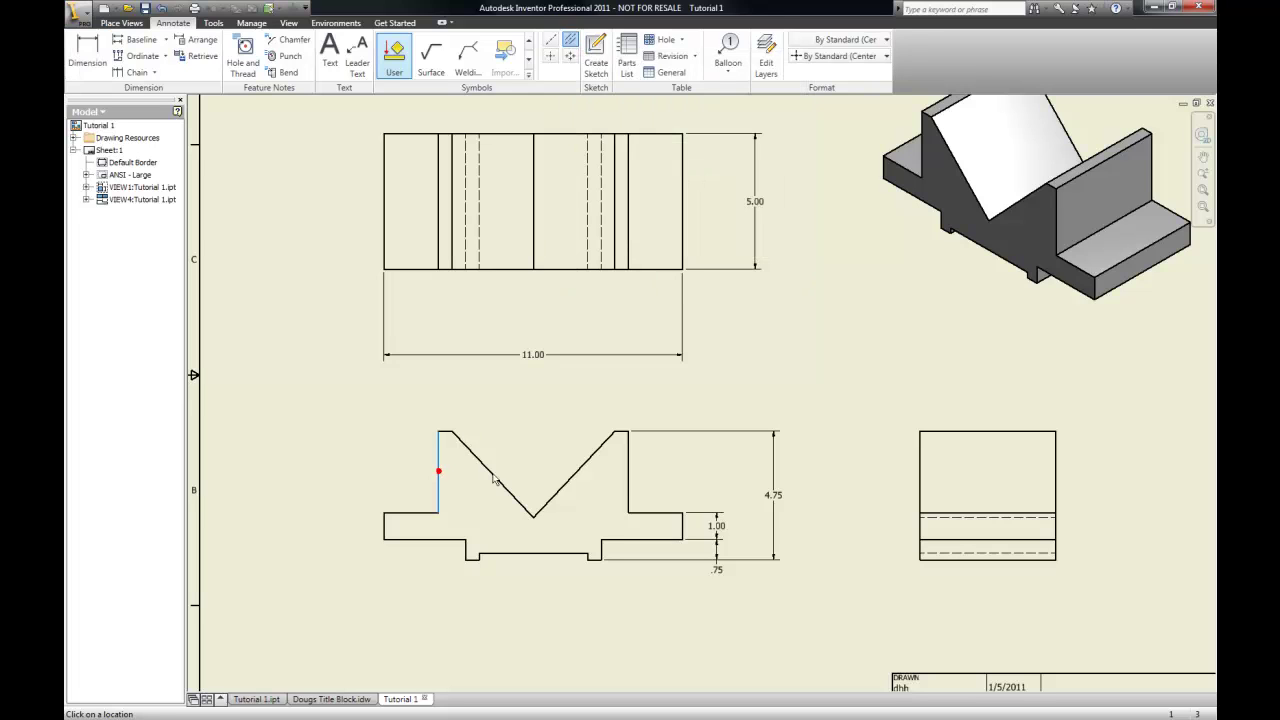
click(628, 488)
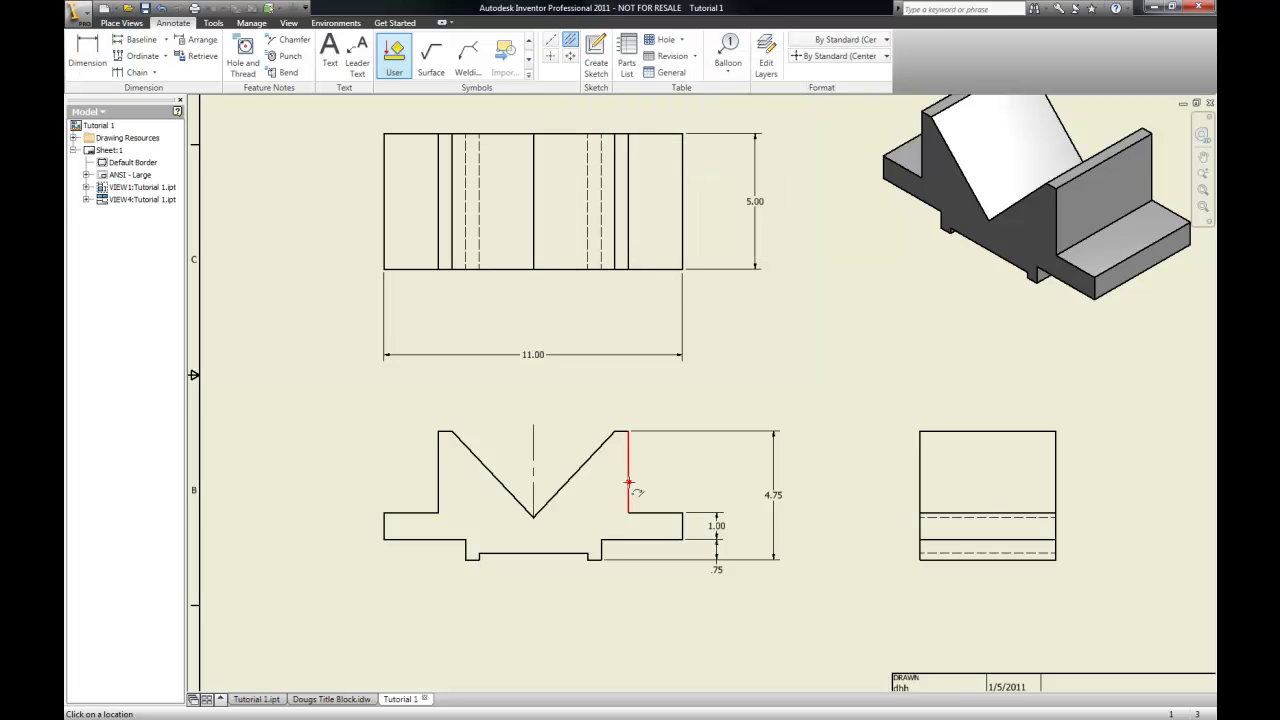
key(Escape)
Extend the lower end of the front view's centerline well below the bottom of the part
click(534, 449)
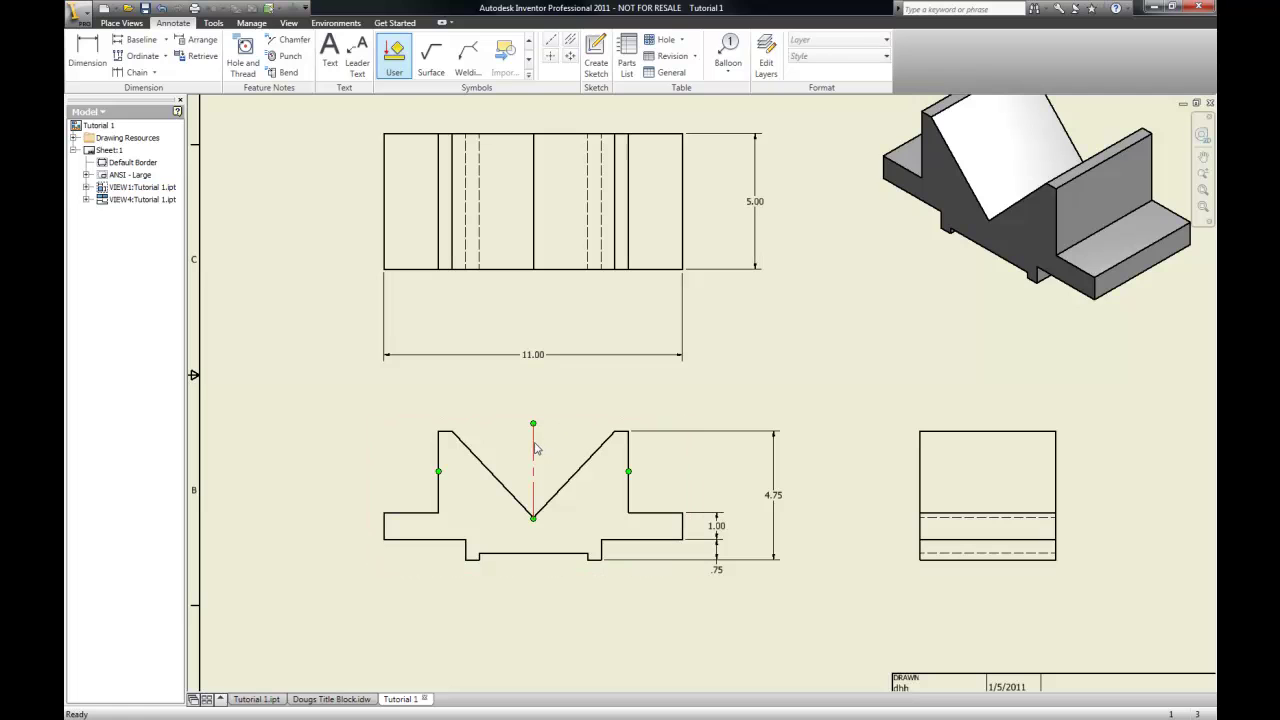
drag(534, 517, 533, 624)
click(765, 436)
key(Escape)
Dimension the horizontal distance from the left flange's outer end to the centerline, placing it below the front view
key(d)
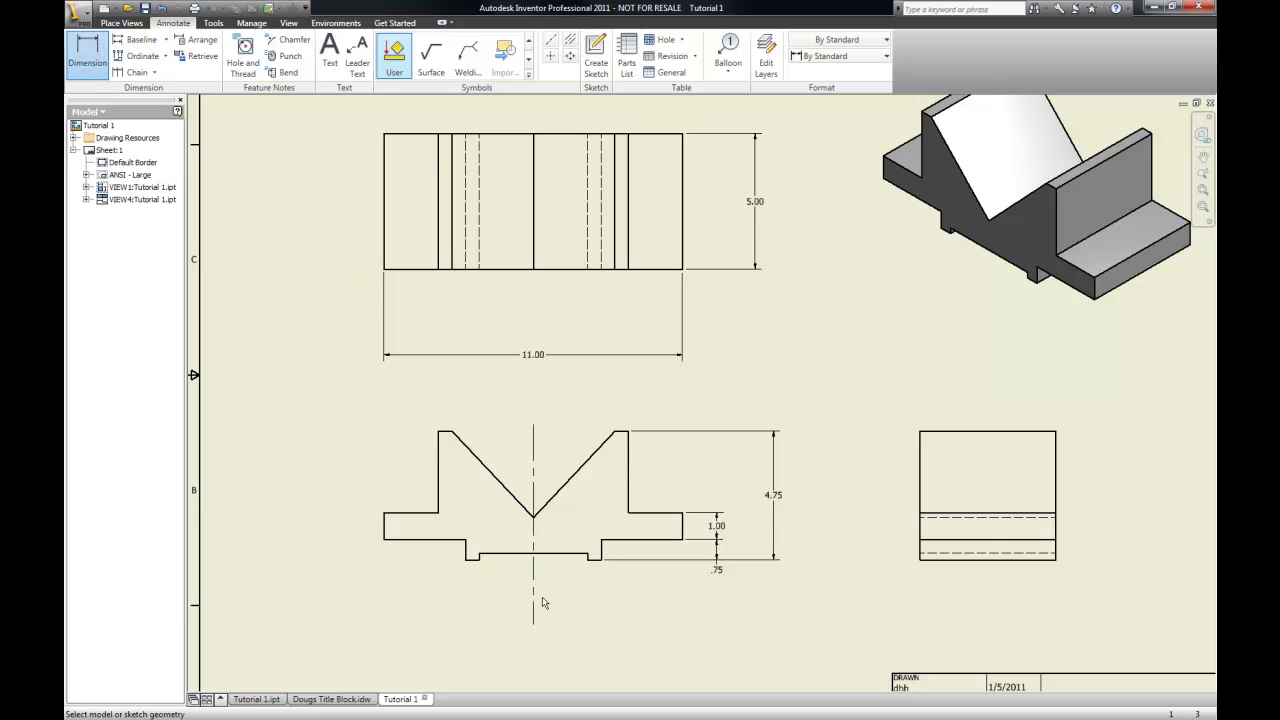
click(534, 603)
click(386, 541)
click(397, 622)
Dimension the left edge of the bottom recess to the centerline and the width of the right foot, placing both below the part
click(479, 562)
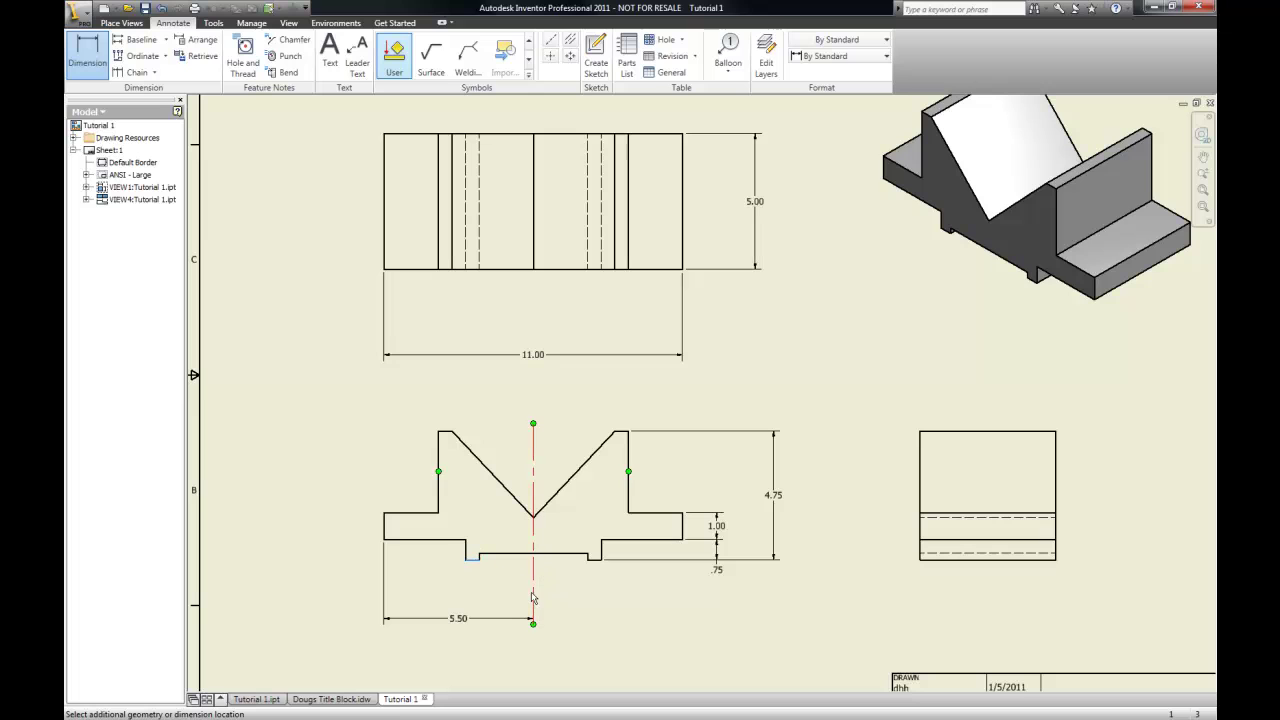
click(533, 590)
click(503, 593)
click(588, 562)
click(601, 560)
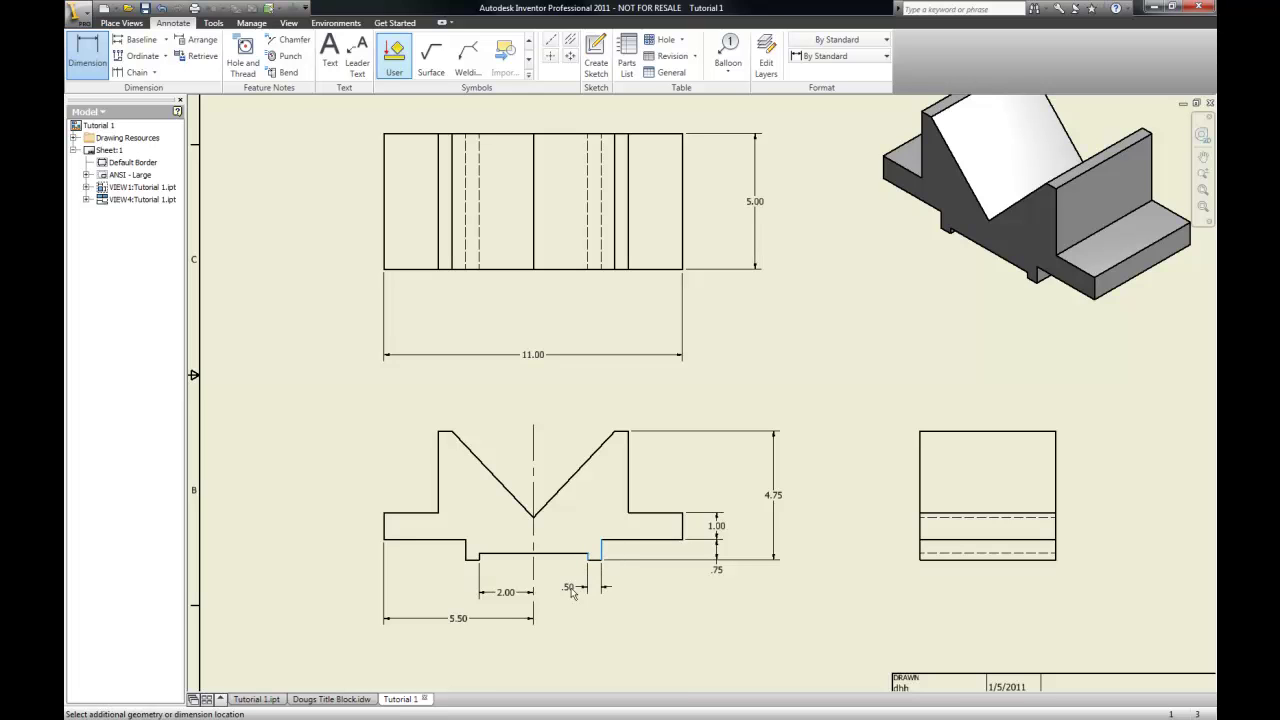
click(597, 595)
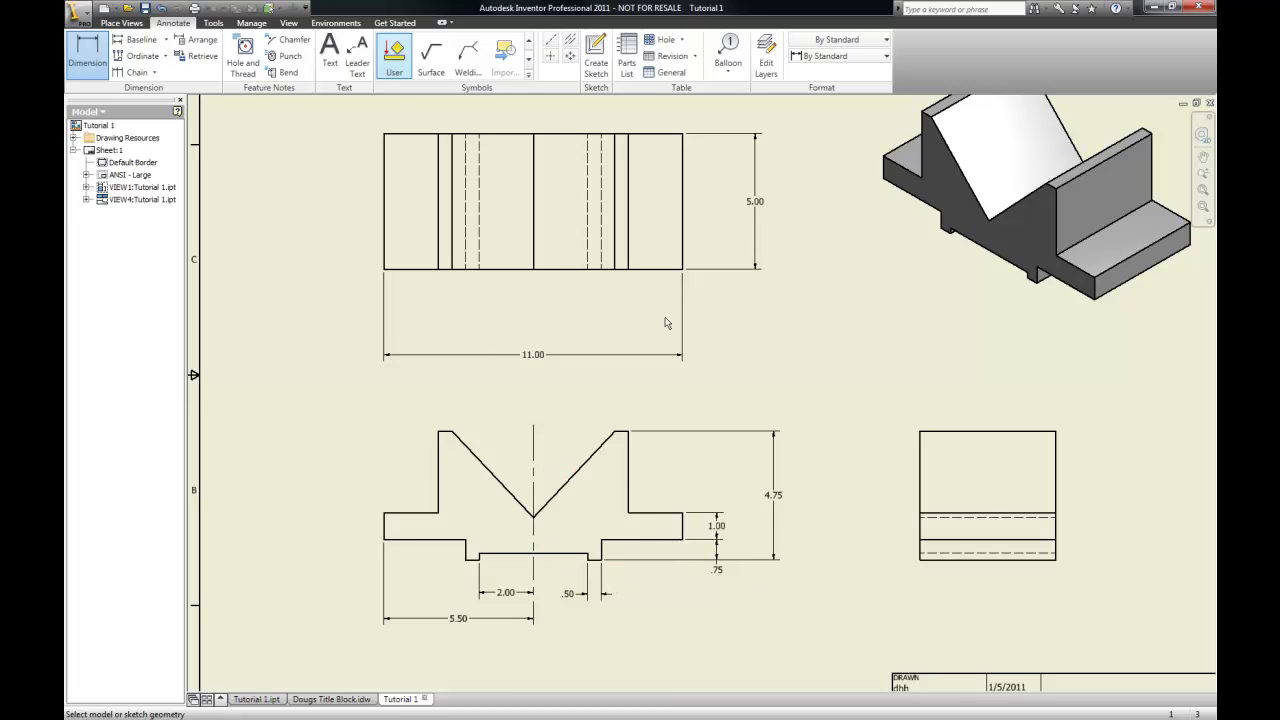
Move the overall width dimension closer to the underside of the top view
double_click(680, 357)
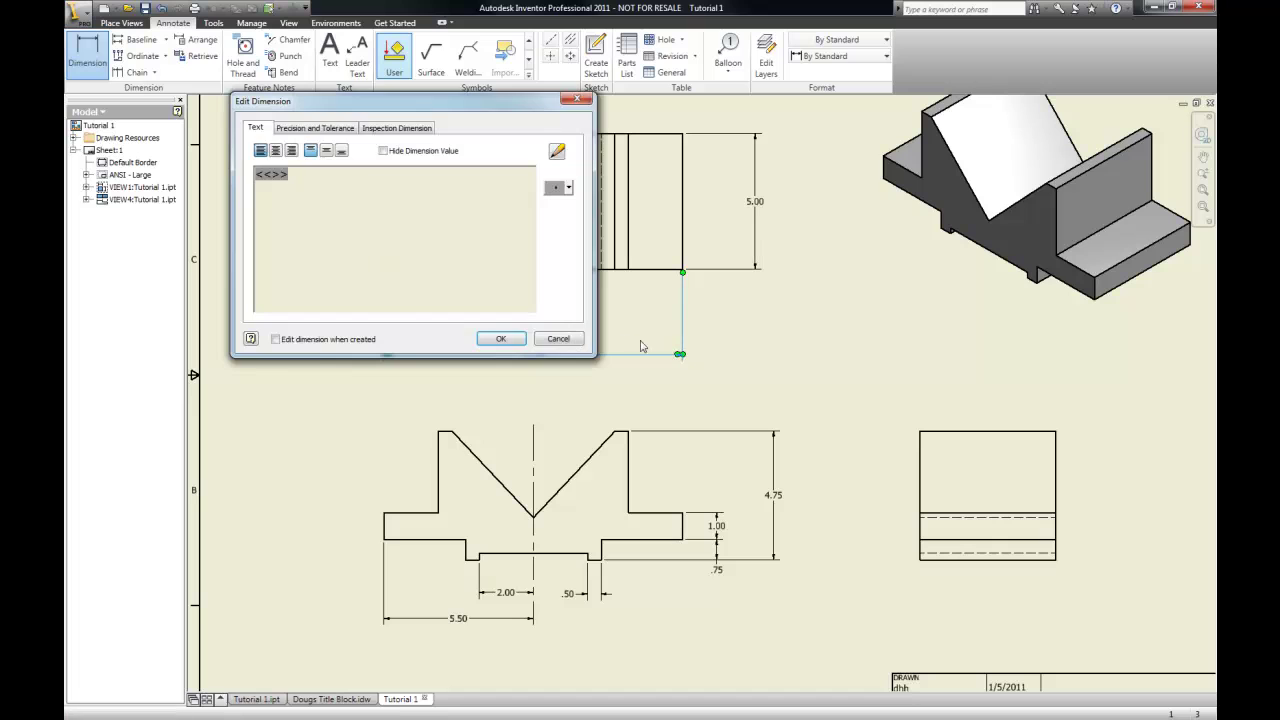
click(558, 338)
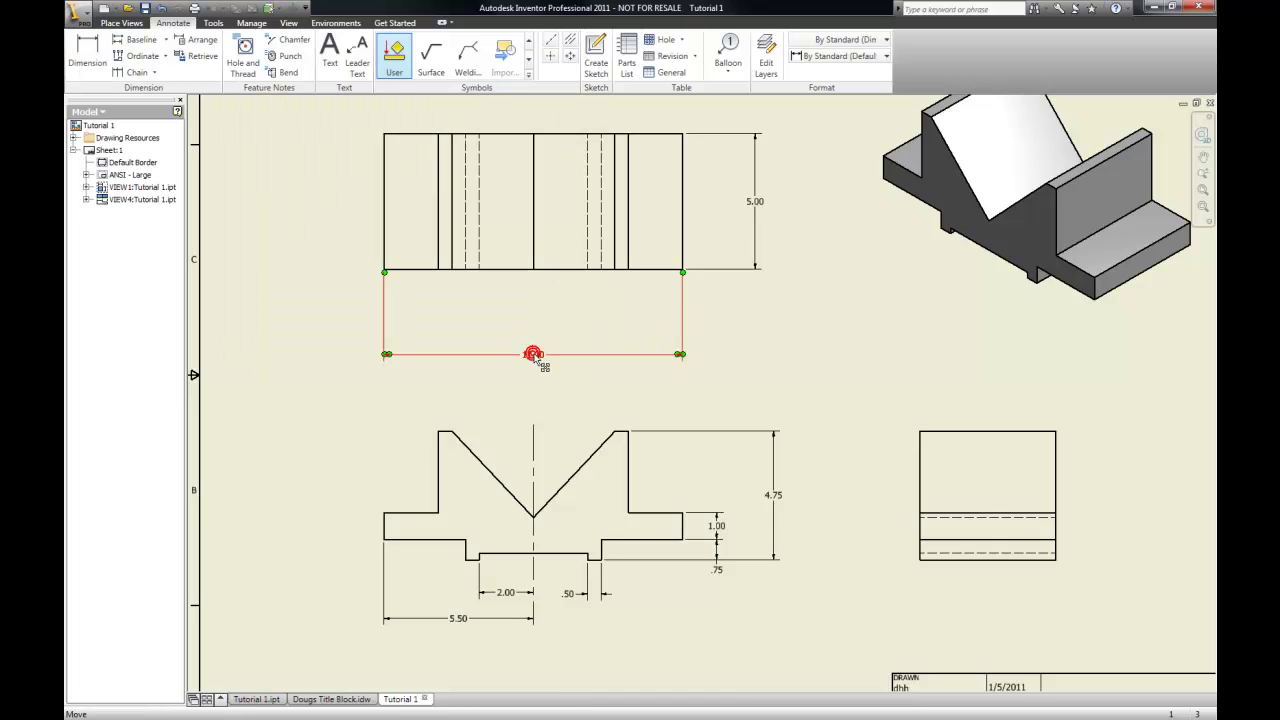
drag(540, 365, 534, 323)
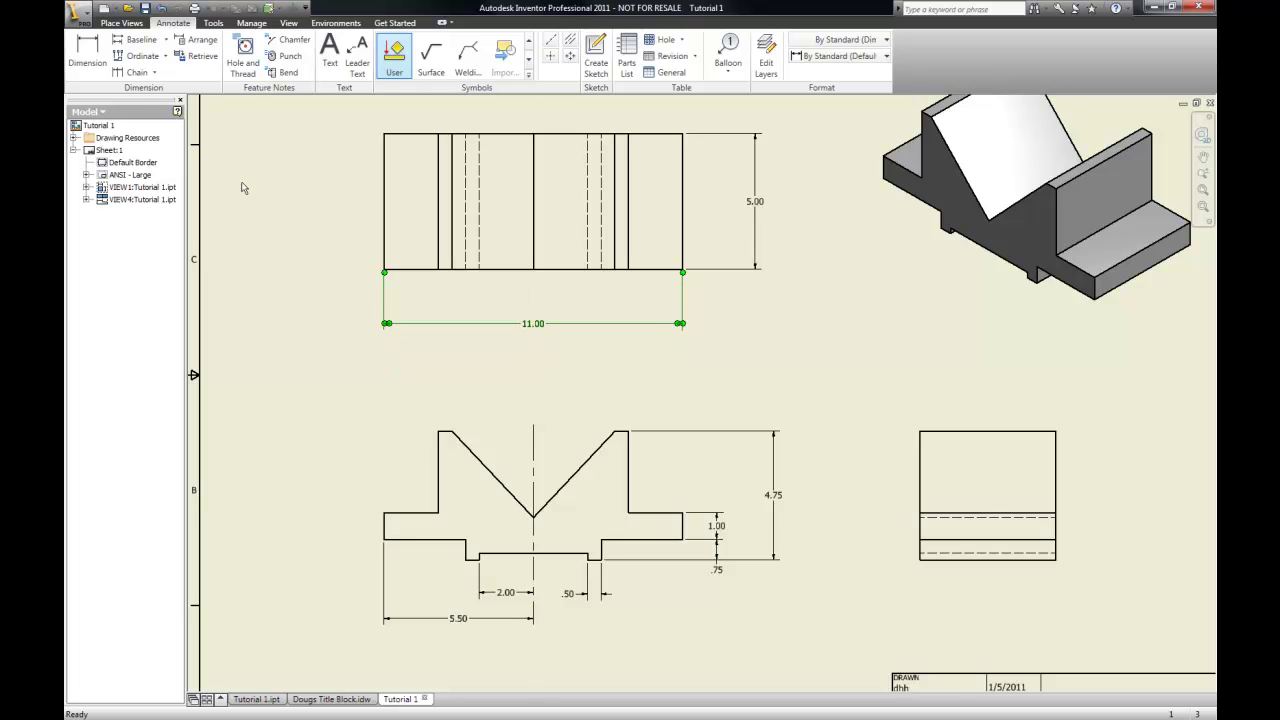
Dimension the horizontal distance from the centerline to the V's right upper corner, placing it above the front view
click(88, 50)
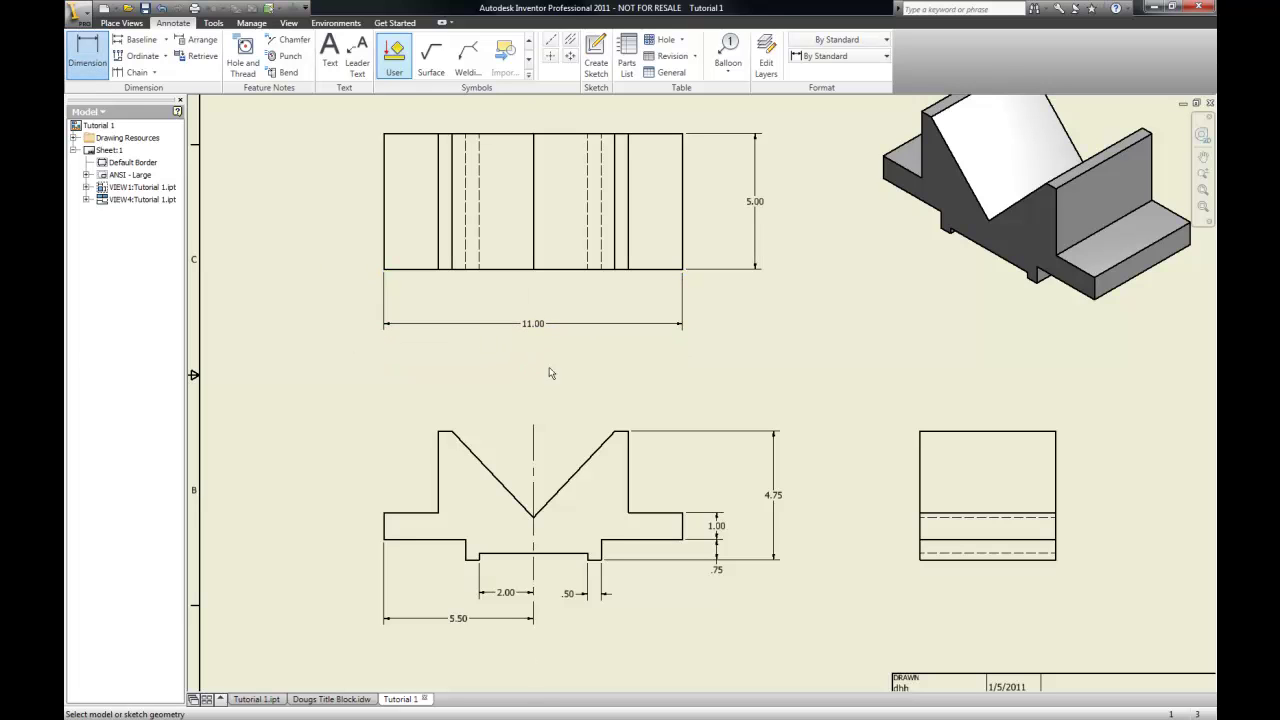
click(533, 428)
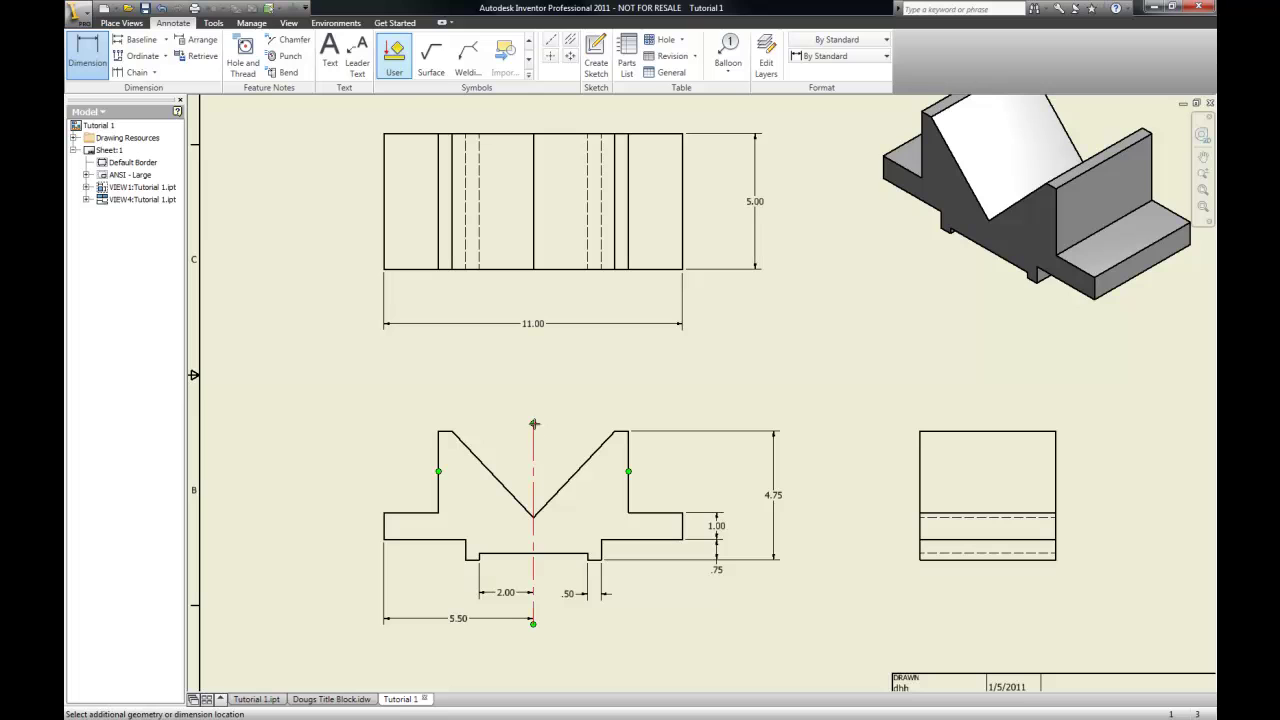
click(615, 433)
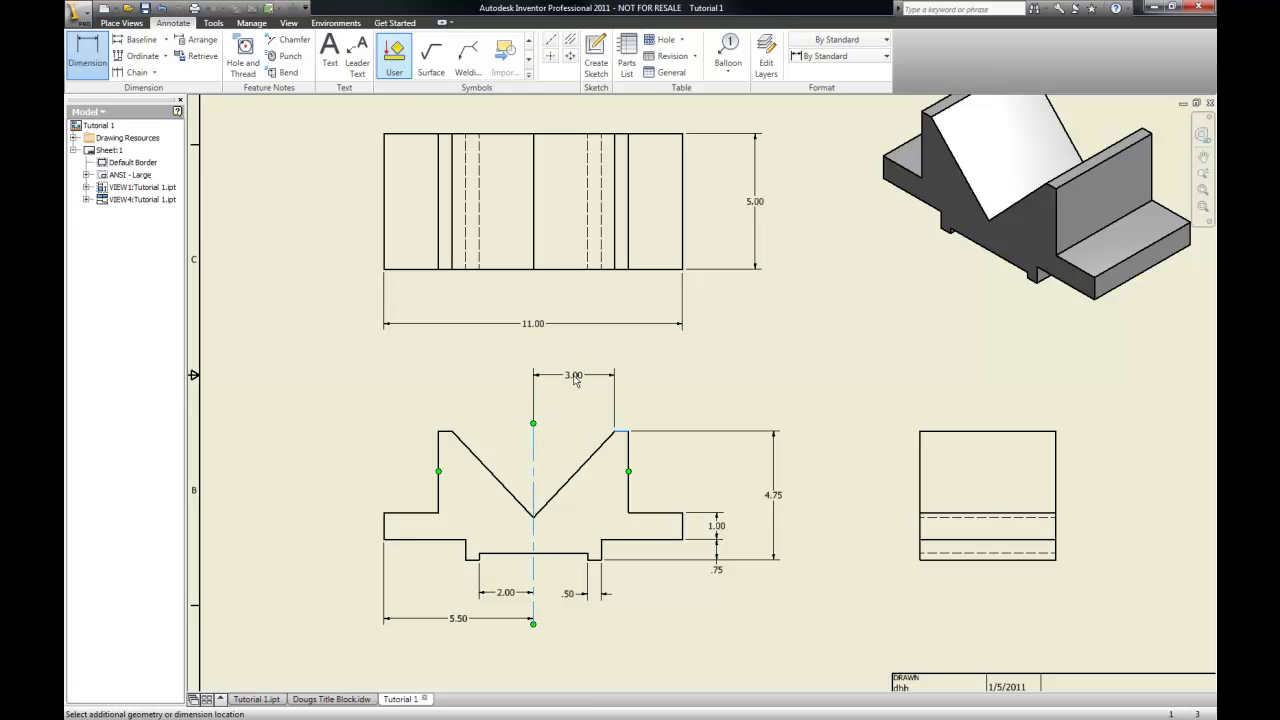
click(576, 387)
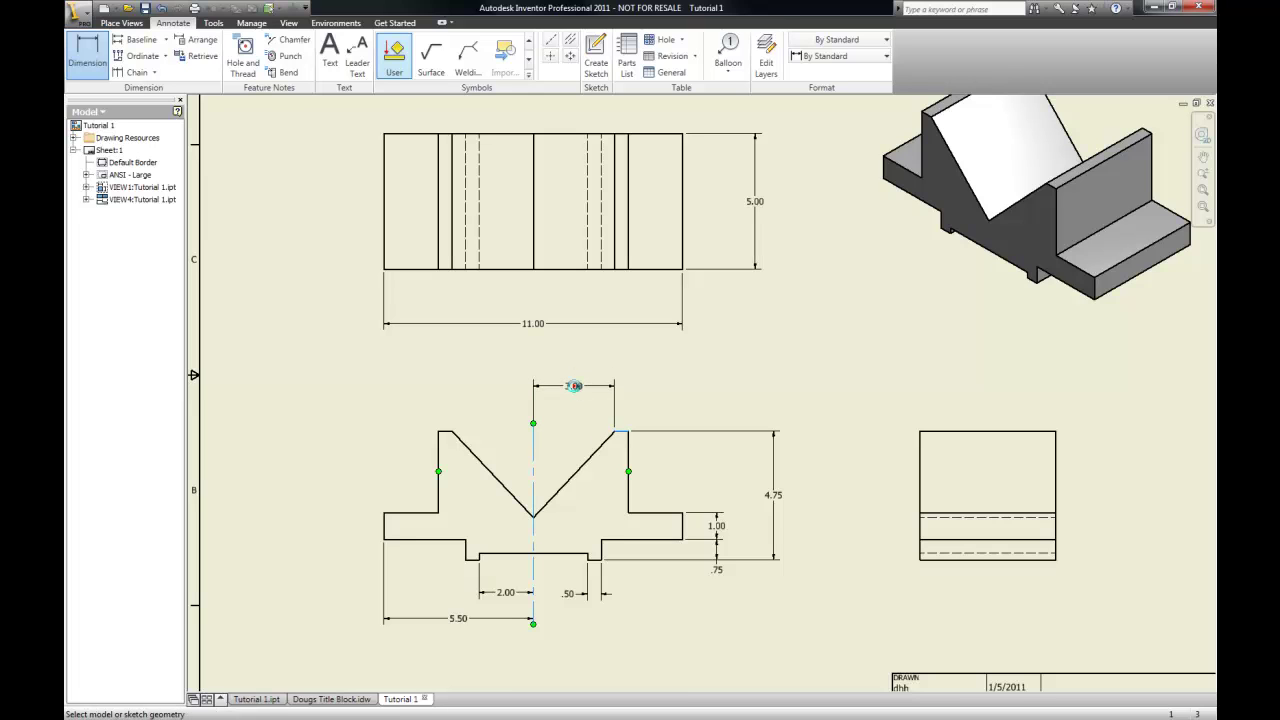
click(618, 435)
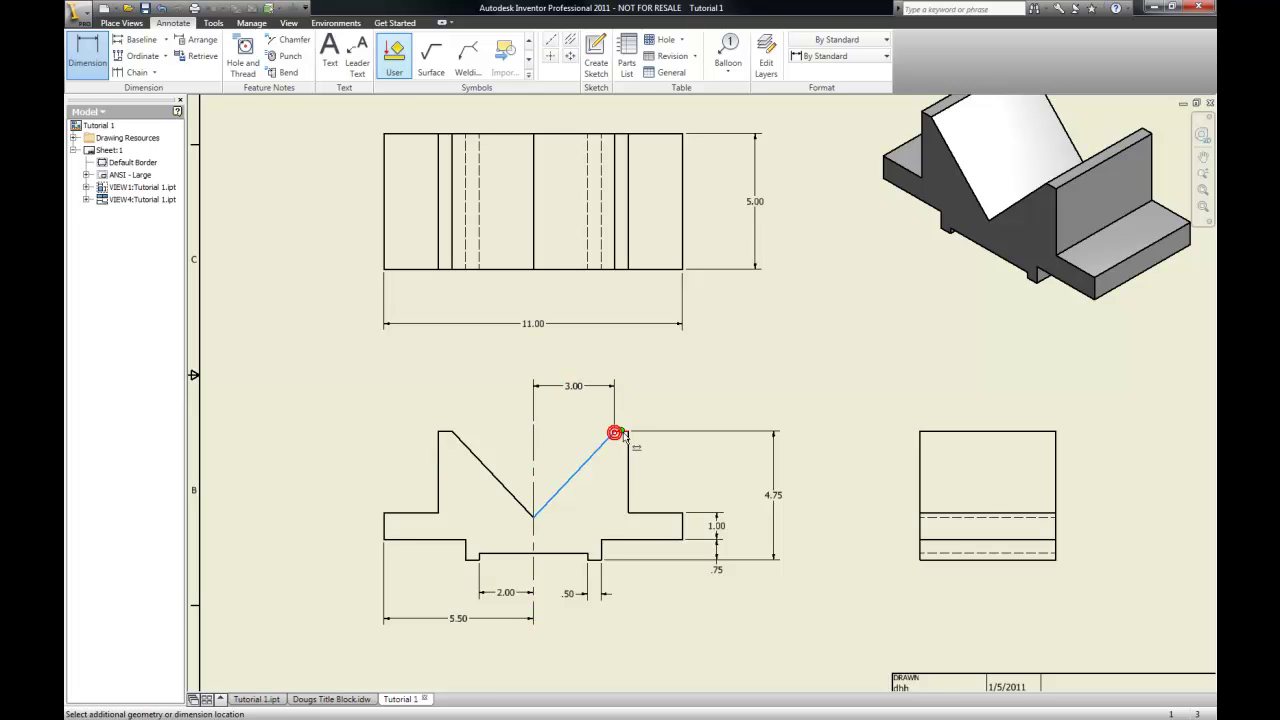
click(627, 432)
key(Escape)
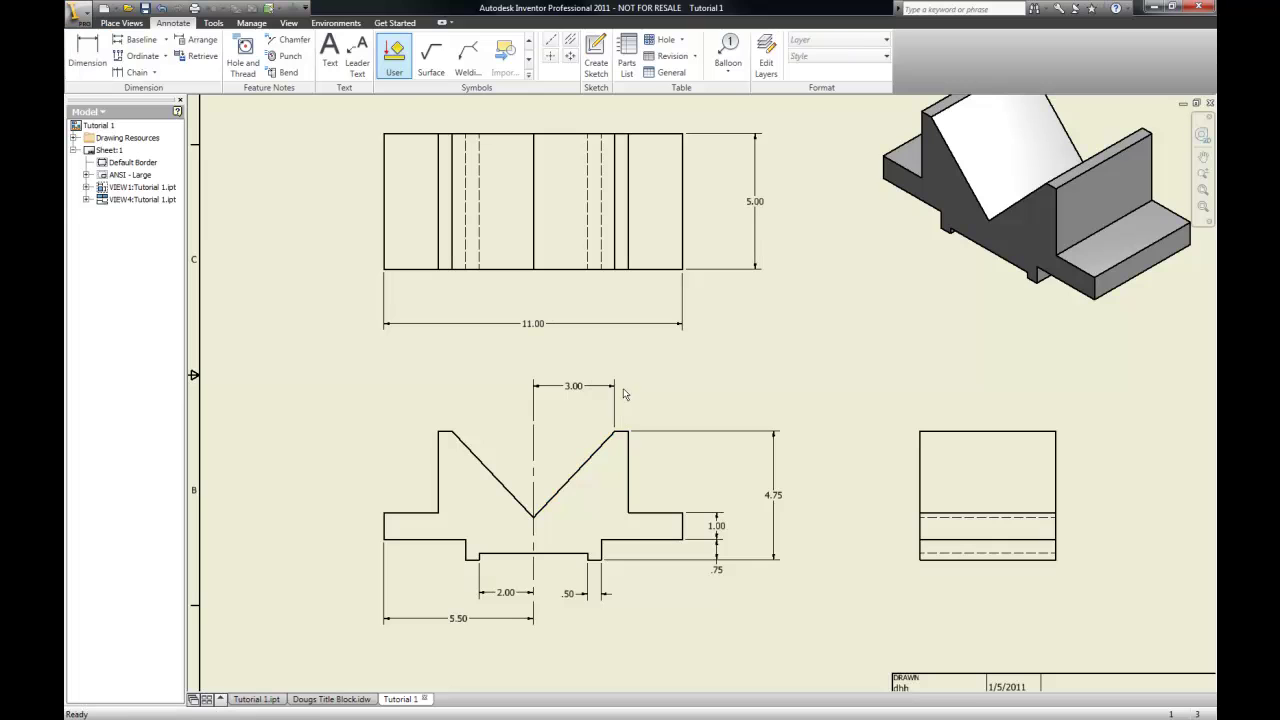
Dimension the width of the right upright's flat top, aligning it with the neighbouring V half-width dimension above the front view
click(87, 45)
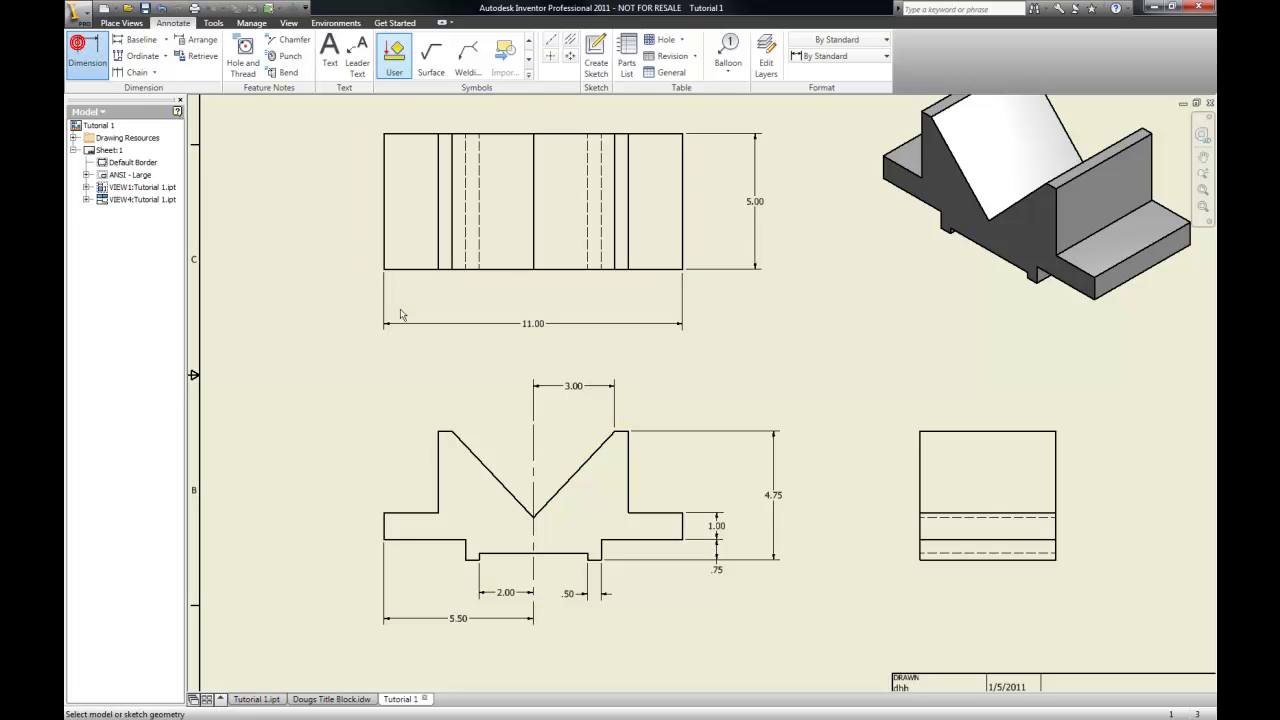
click(629, 440)
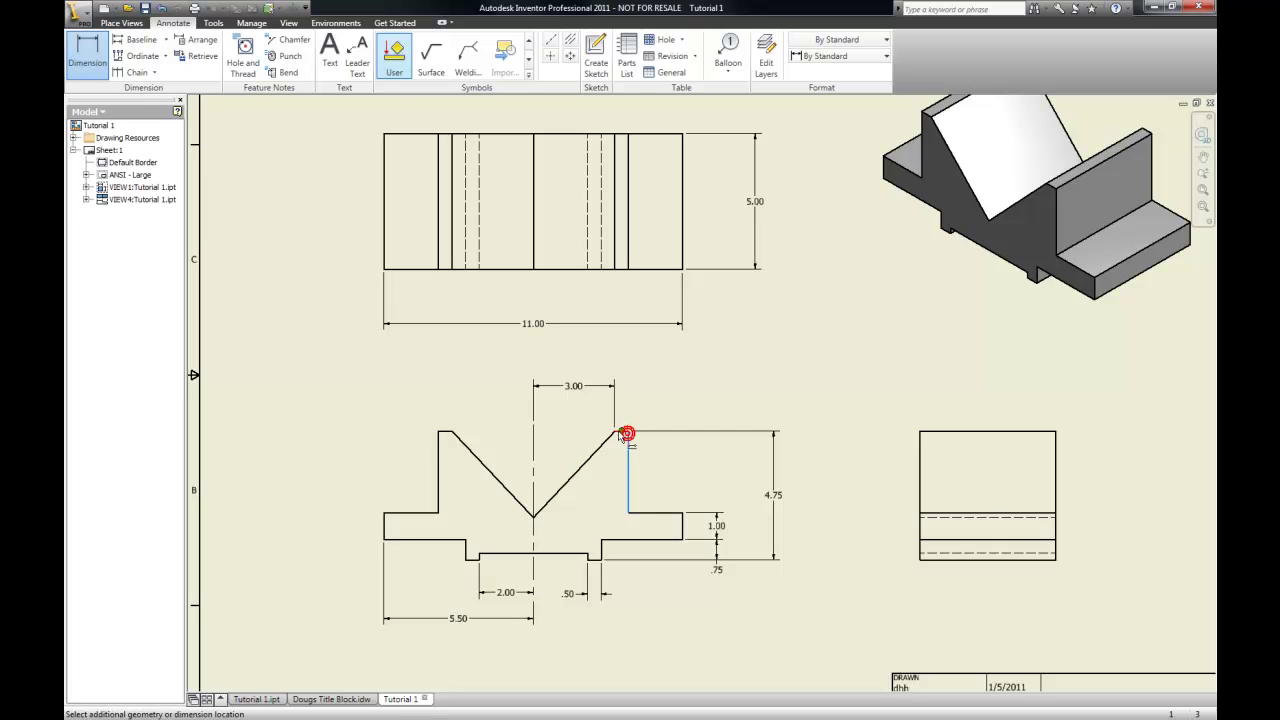
click(608, 438)
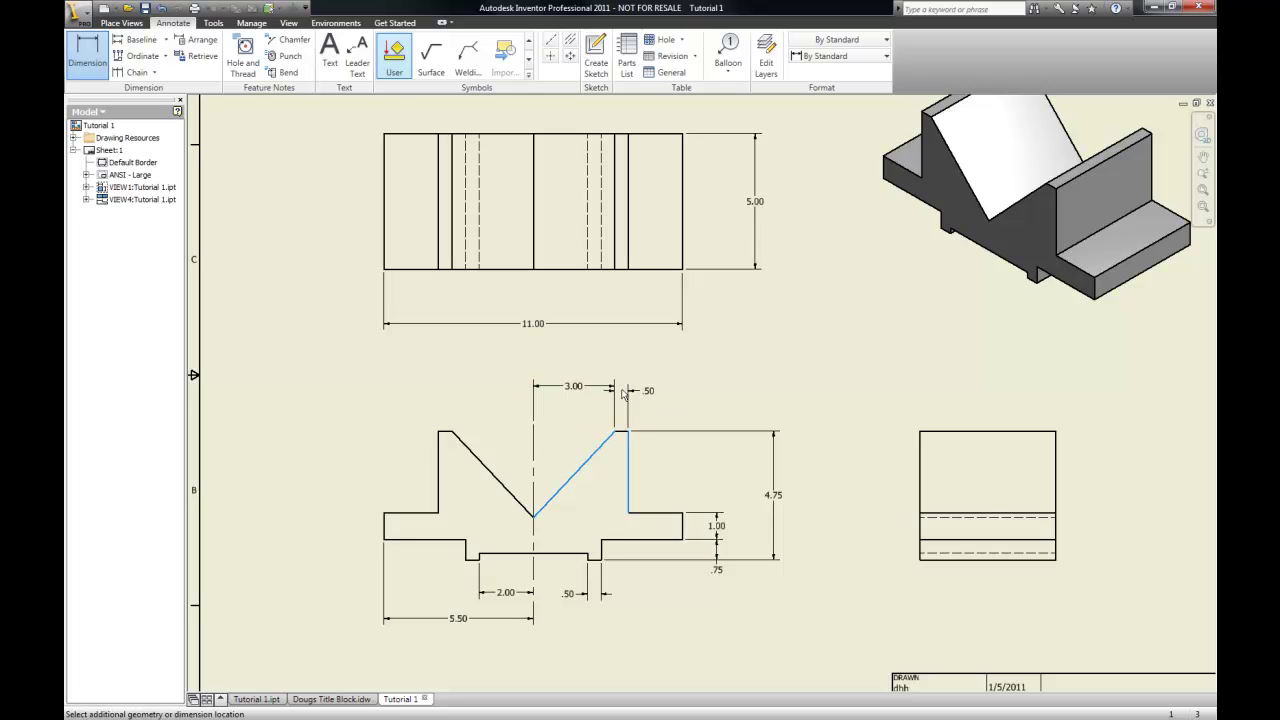
click(619, 390)
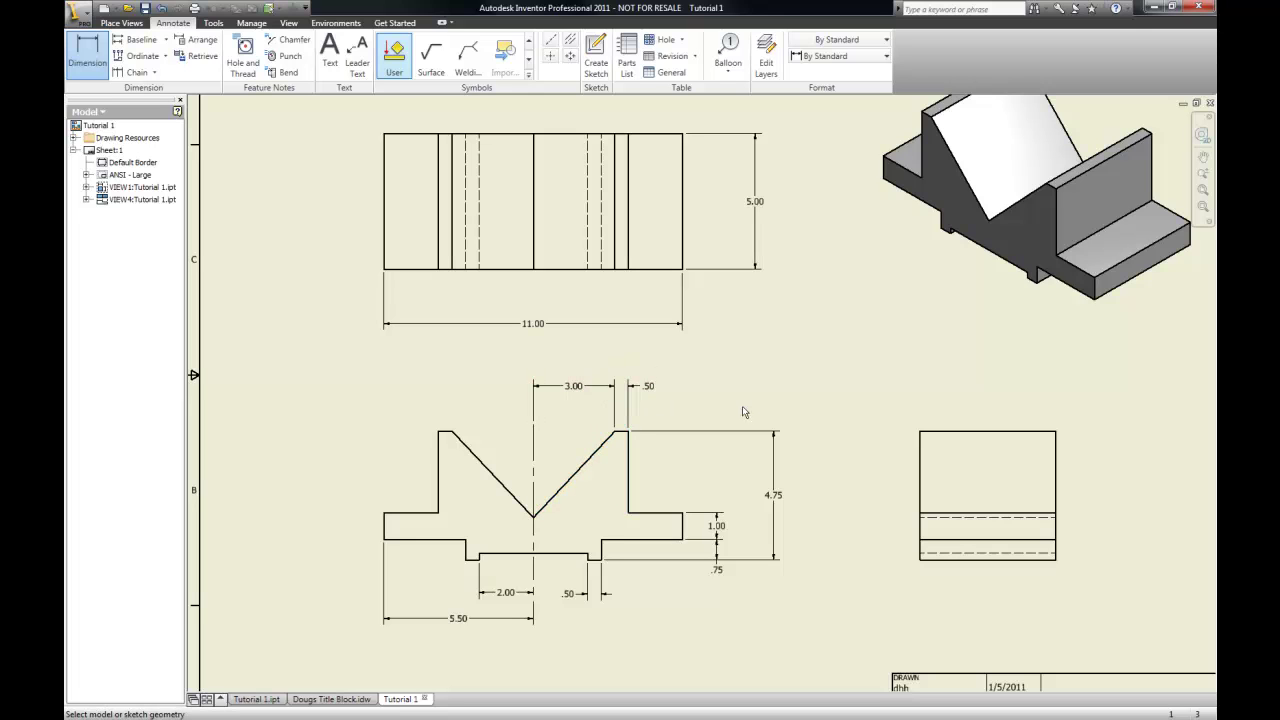
right_click(797, 371)
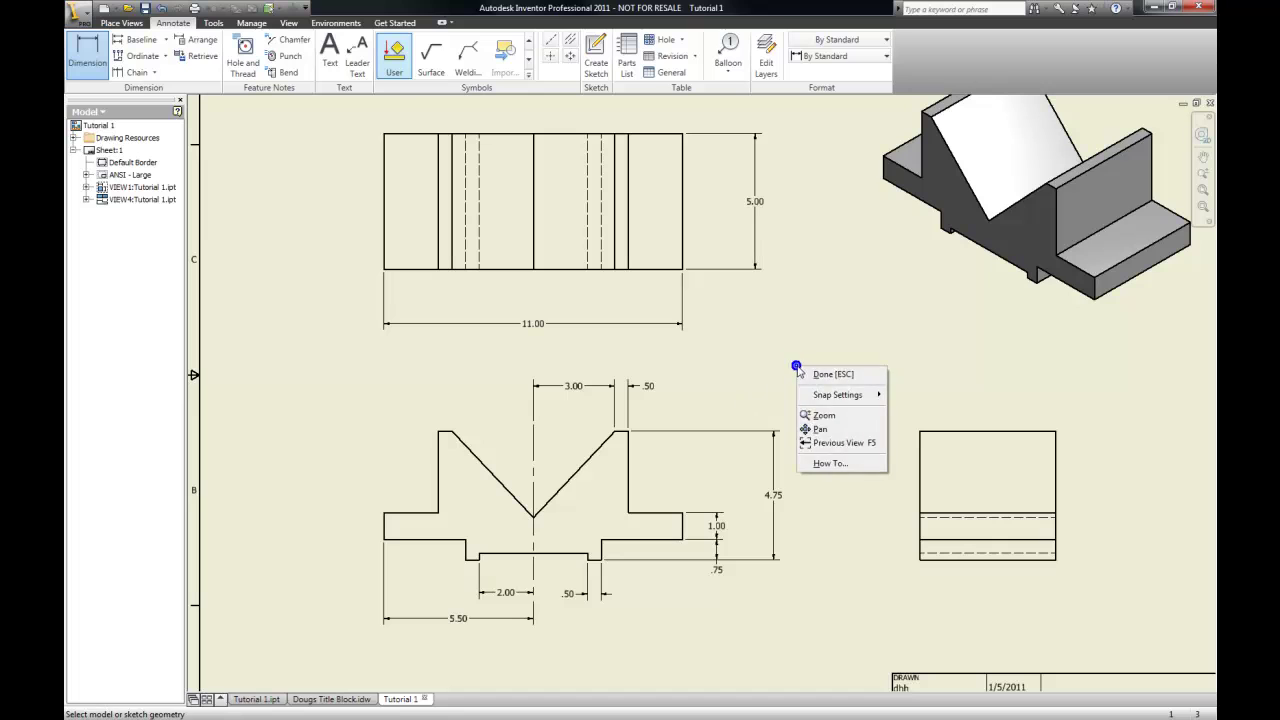
click(879, 372)
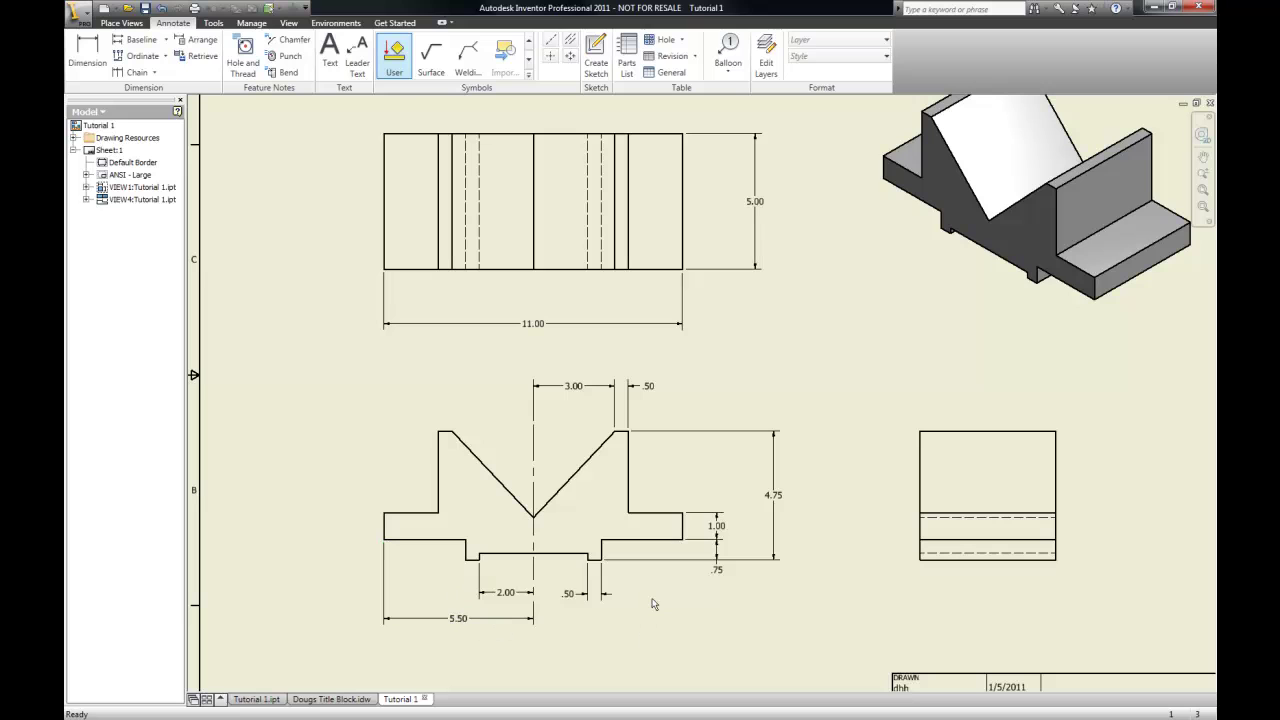
Replace the right foot's width dimension with one on the left foot, aligned with the recess half-width dimension
click(600, 594)
key(Delete)
click(78, 44)
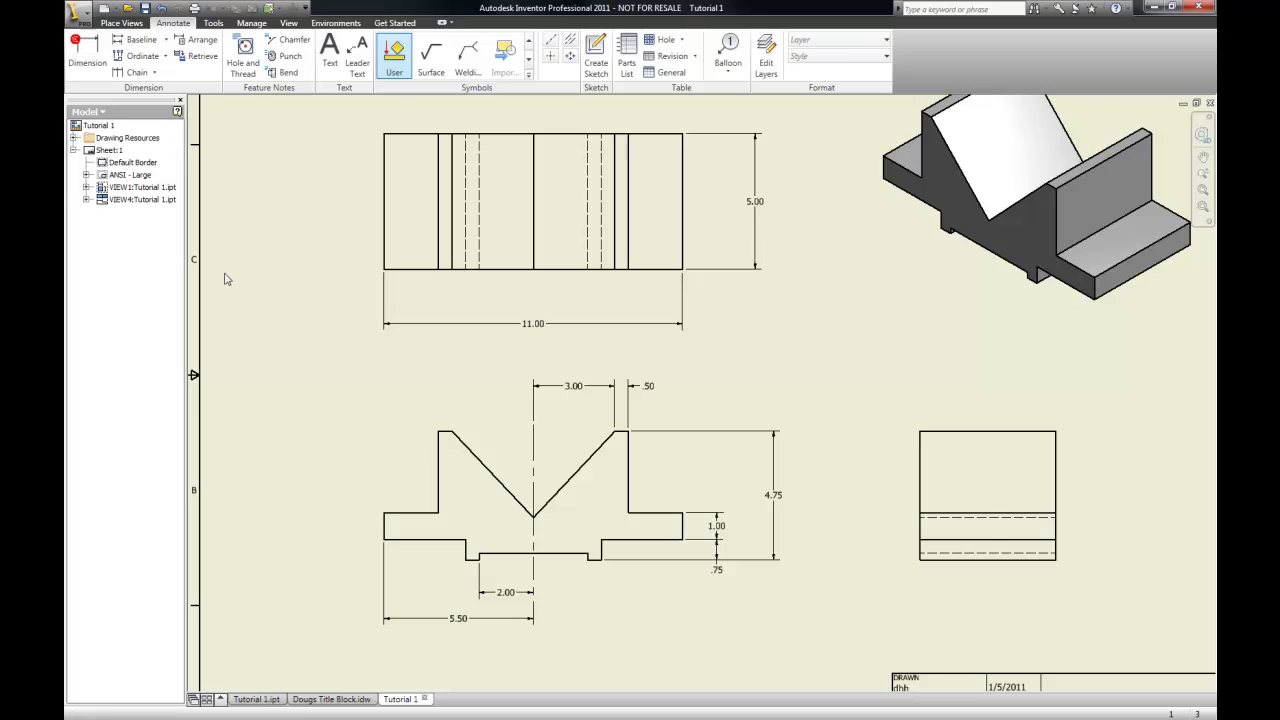
click(471, 560)
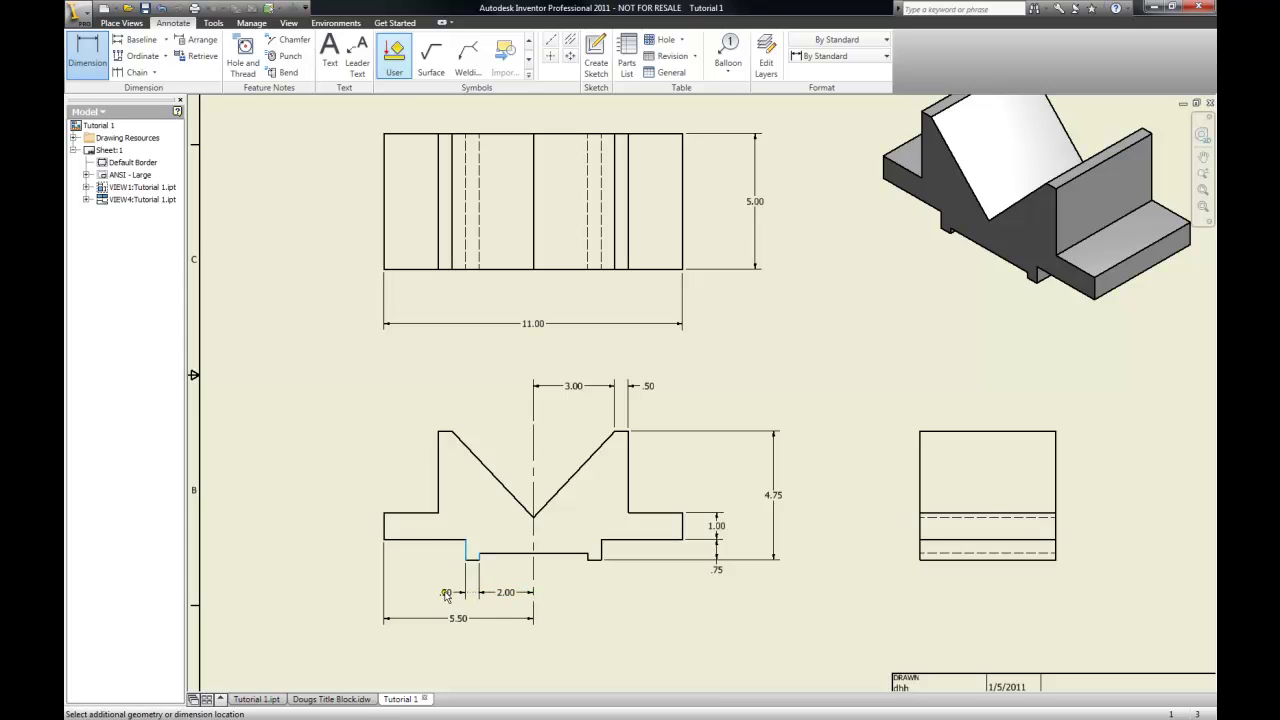
click(446, 598)
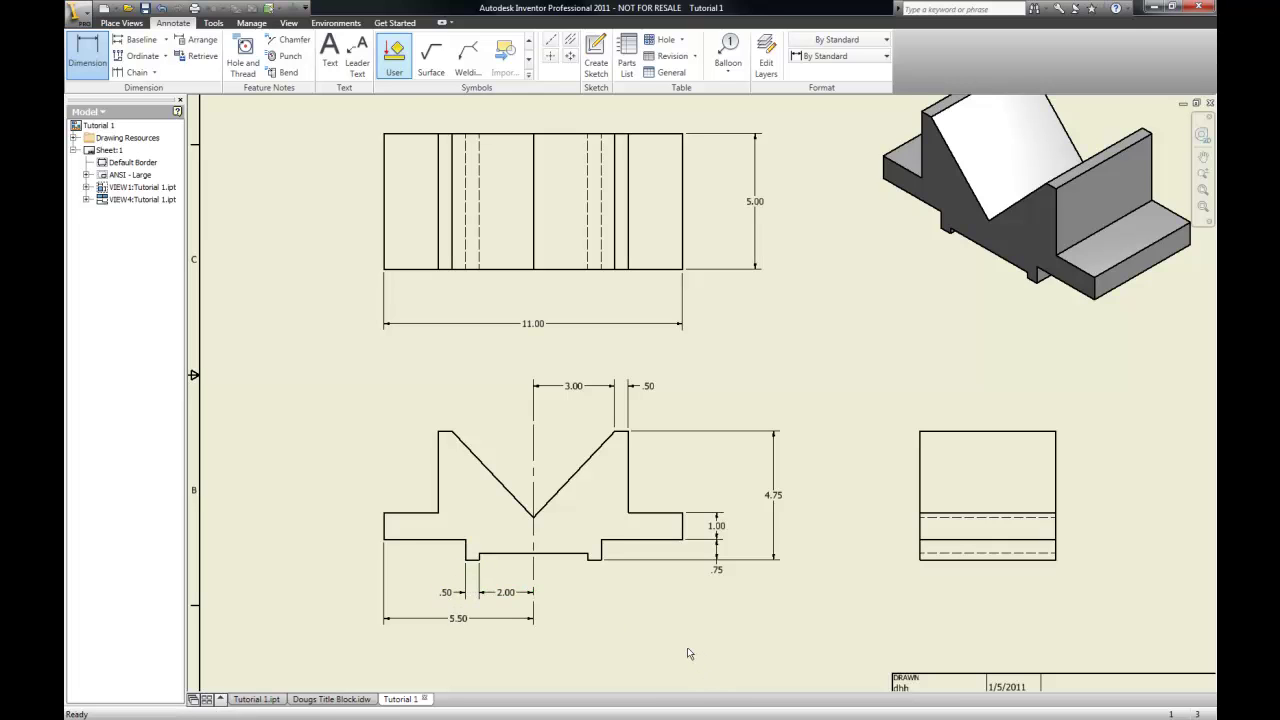
key(Escape)
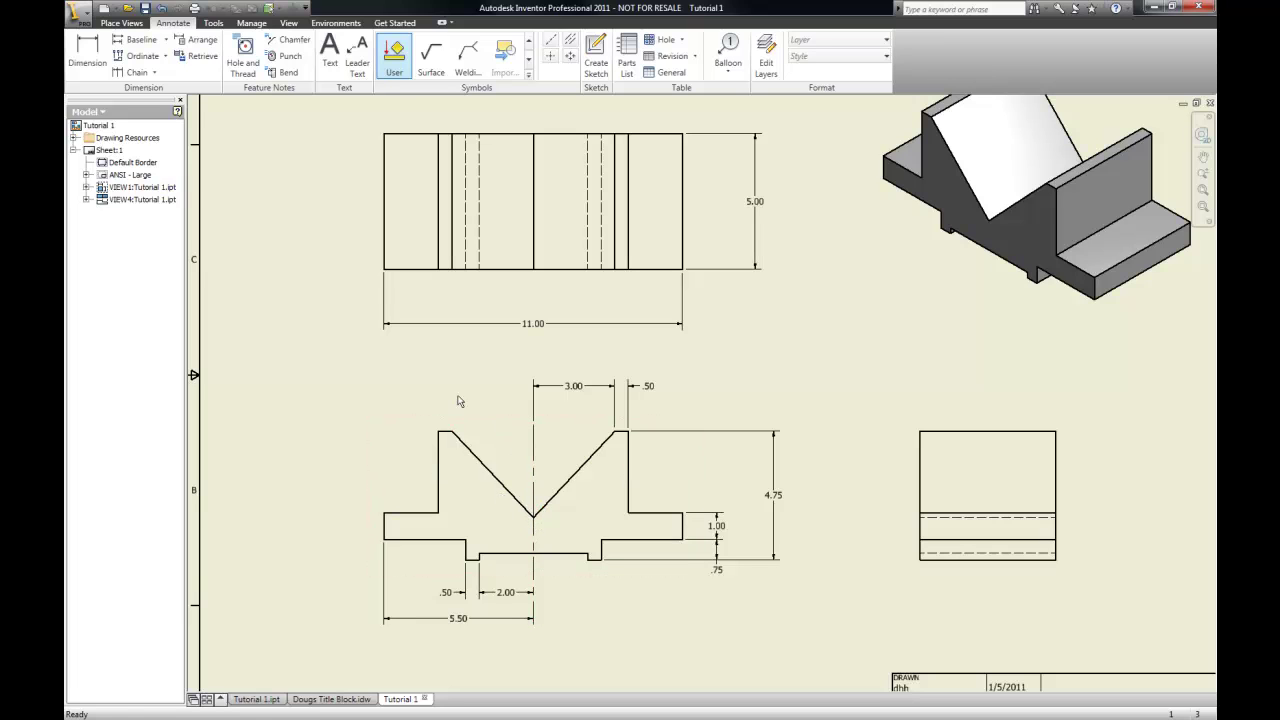
Add an angular dimension between the centerline and the V's right sloping edge, leaving its text unedited
click(95, 43)
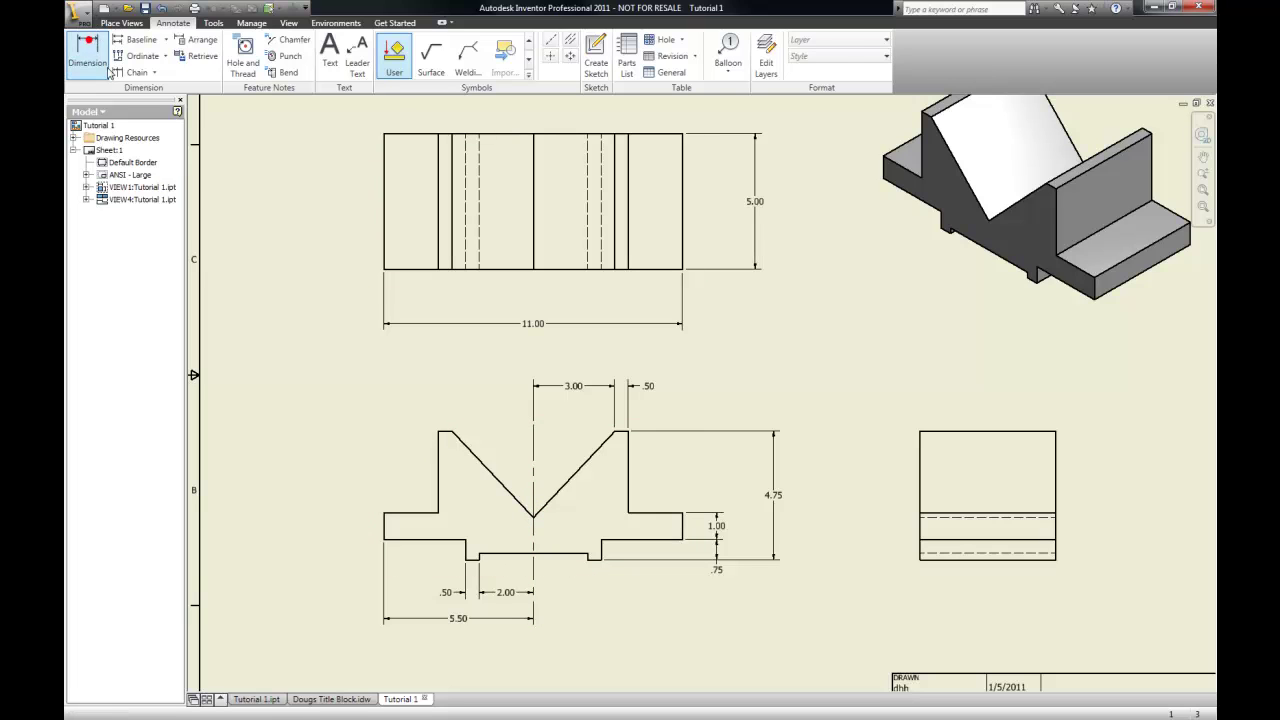
click(586, 462)
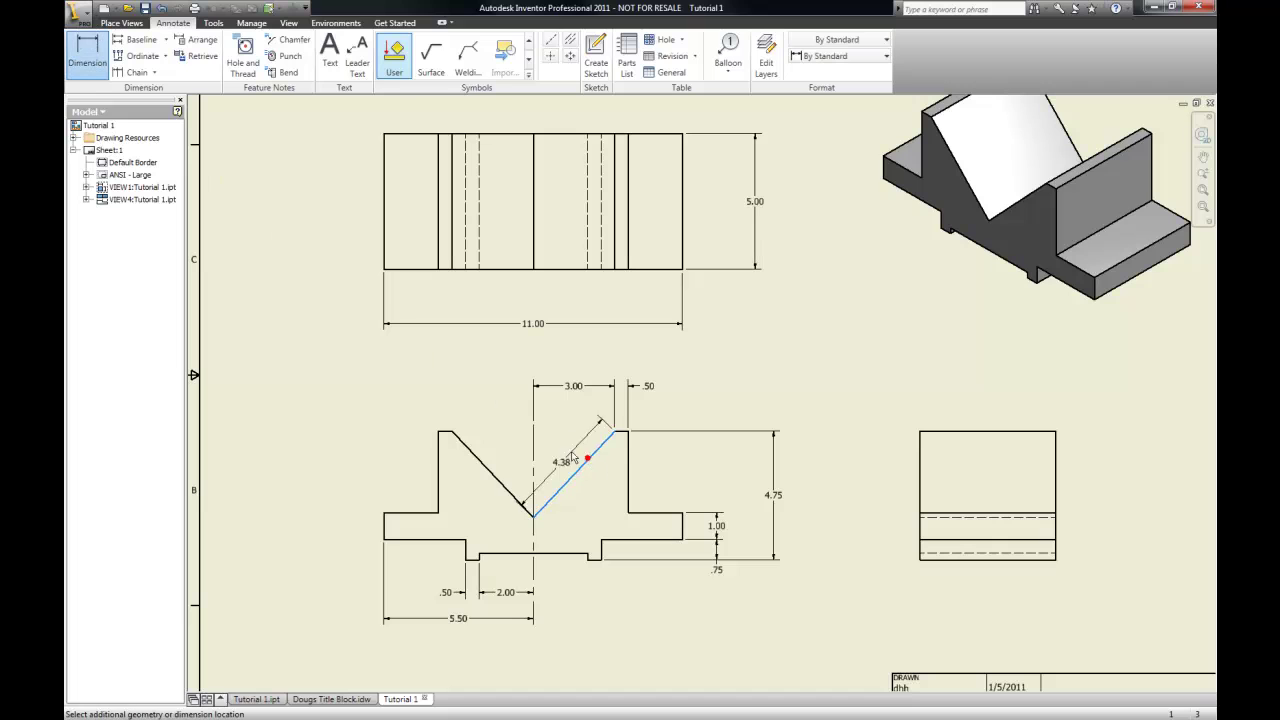
click(532, 462)
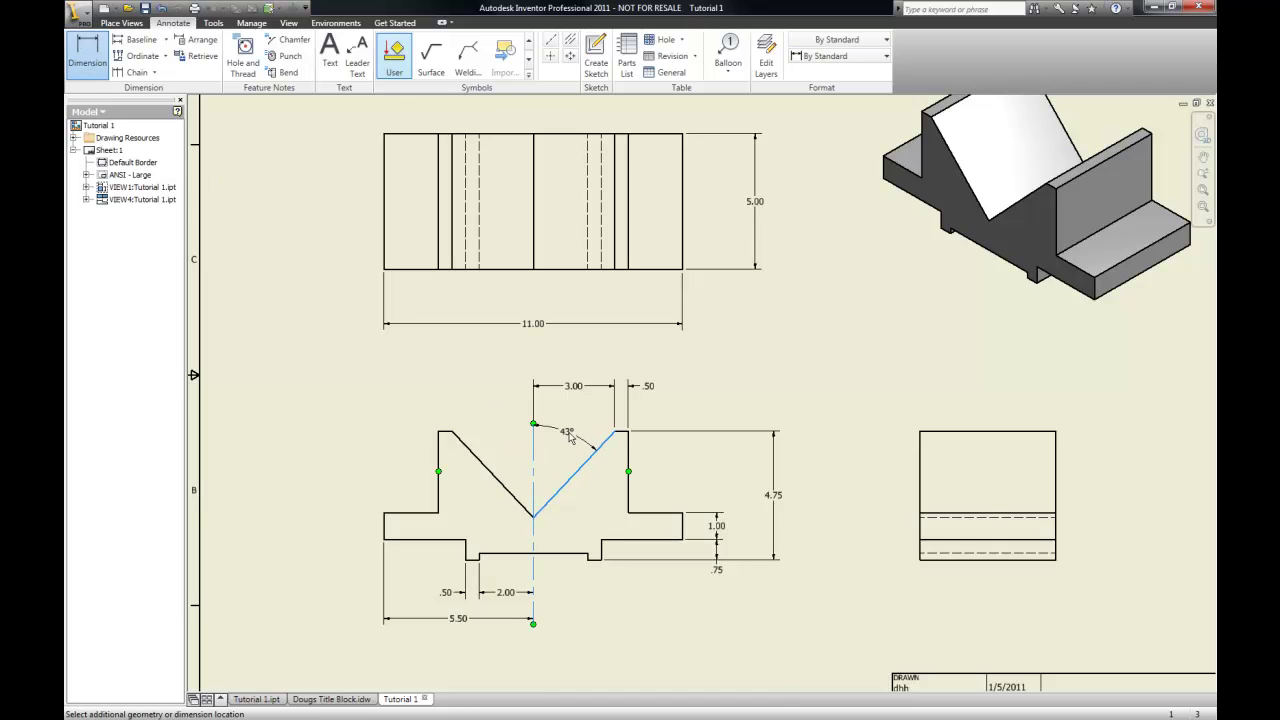
click(567, 436)
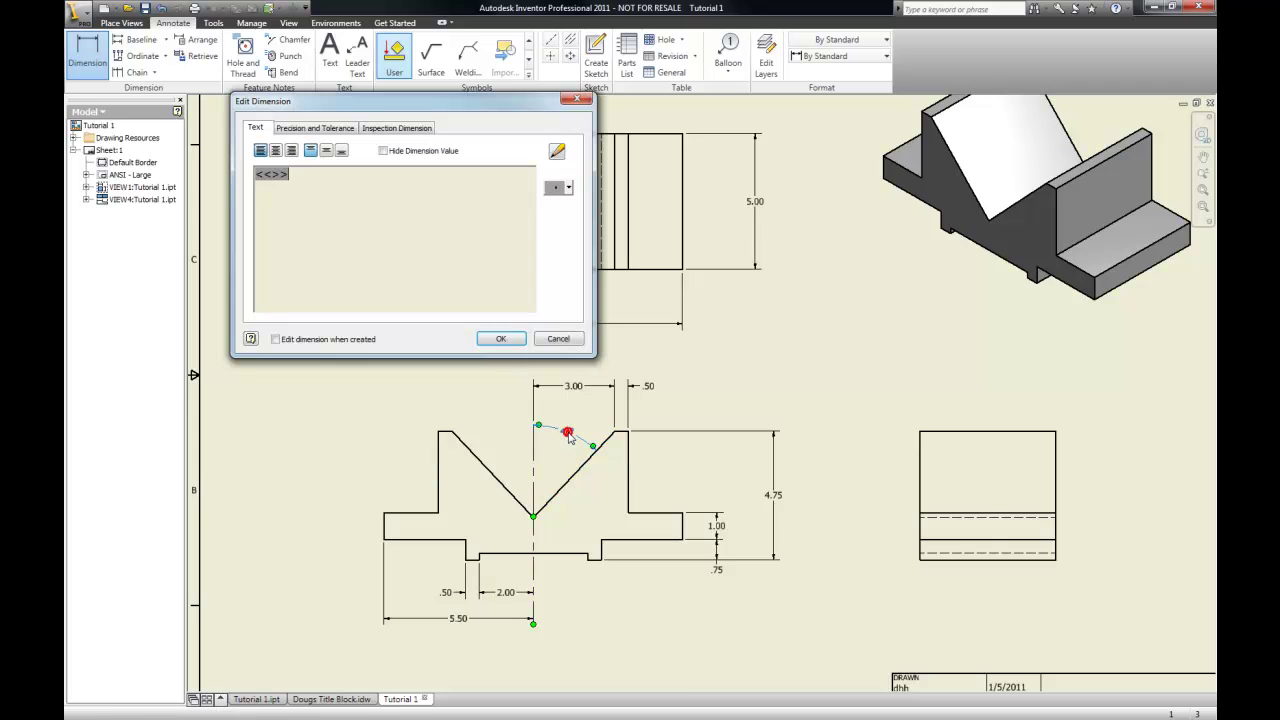
click(576, 99)
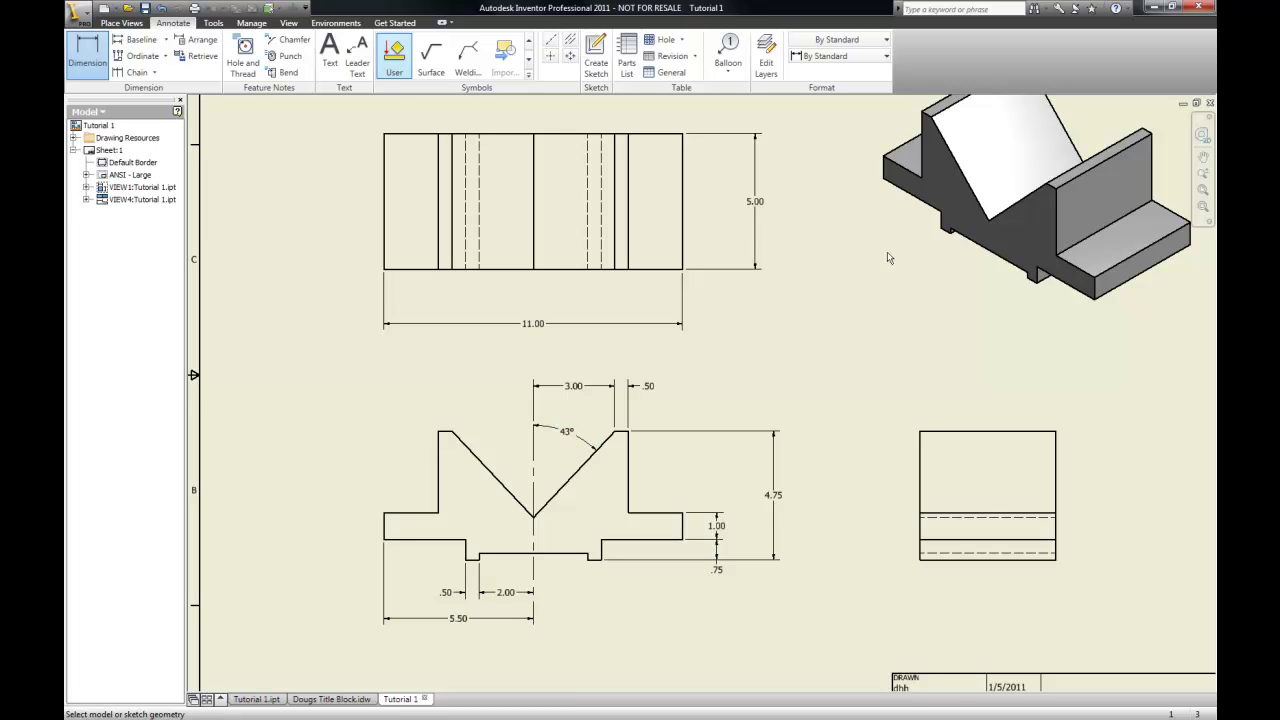
Minimize the Tutorial 1 drawing and close Dougs Title Block.idw without saving its changes
click(1182, 105)
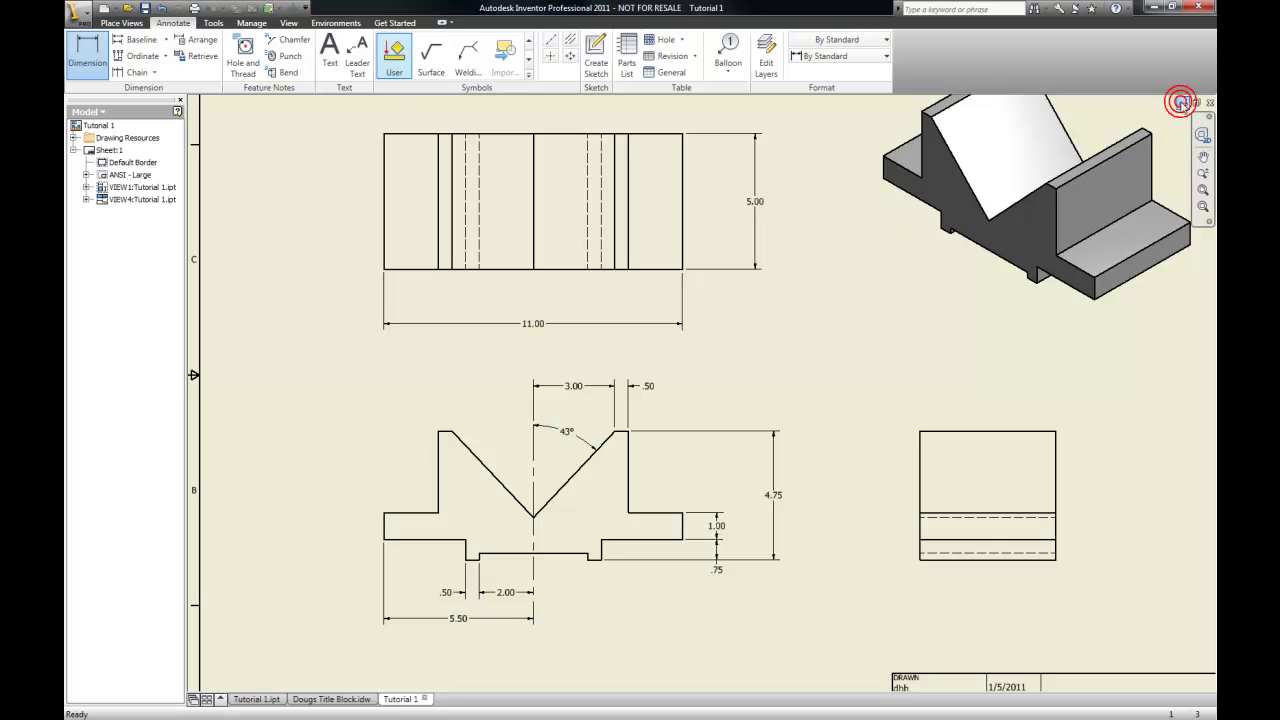
click(1182, 104)
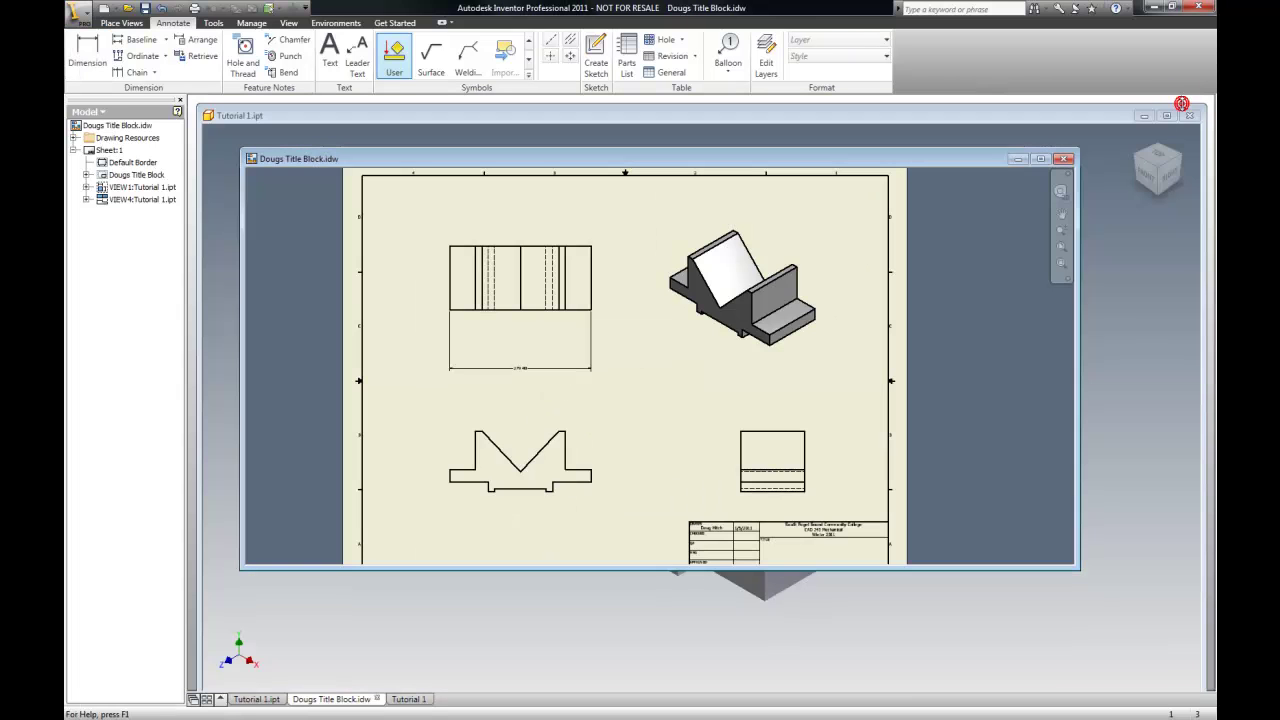
click(1064, 159)
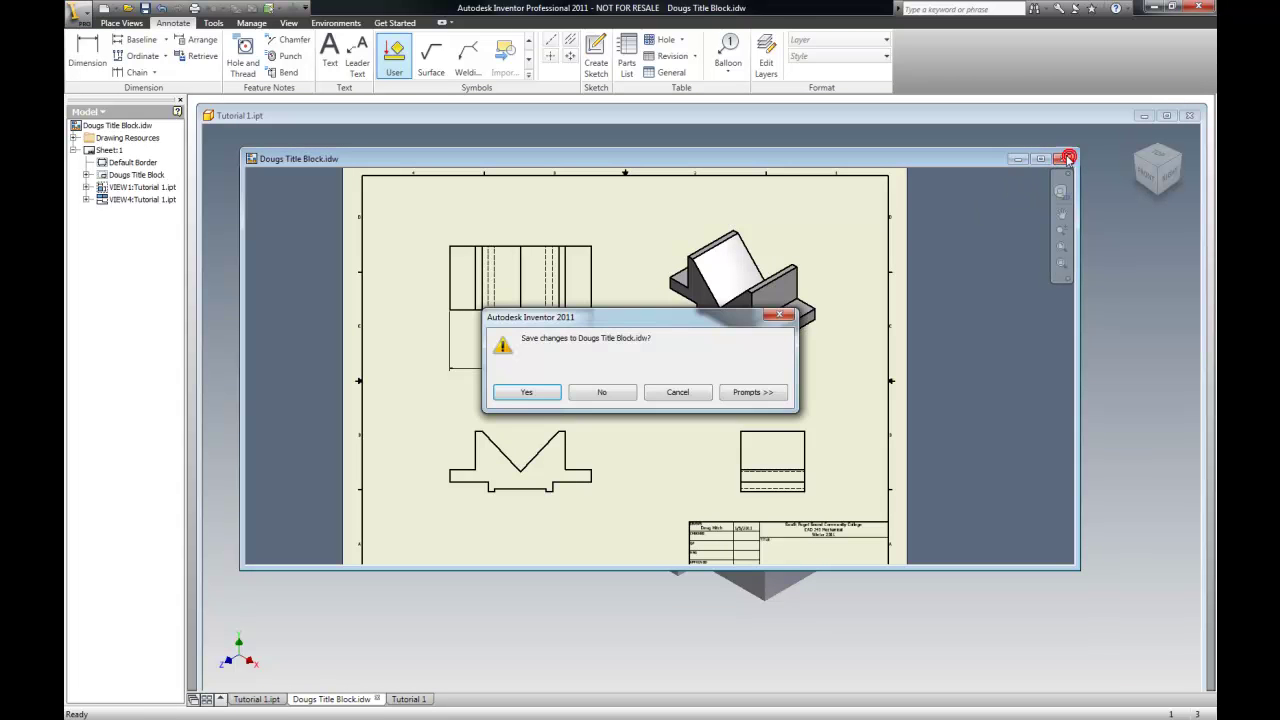
click(606, 392)
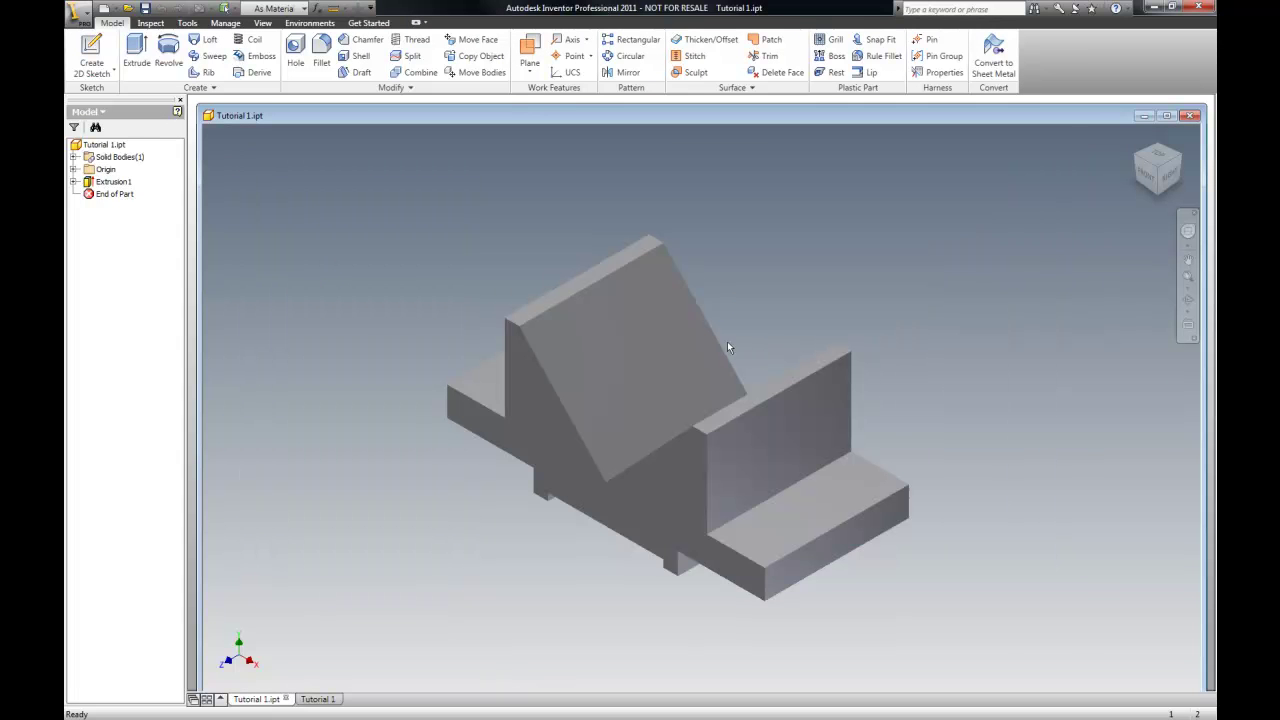
Open the sketch under Extrusion1 for editing in Tutorial 1.ipt
click(74, 182)
right_click(130, 197)
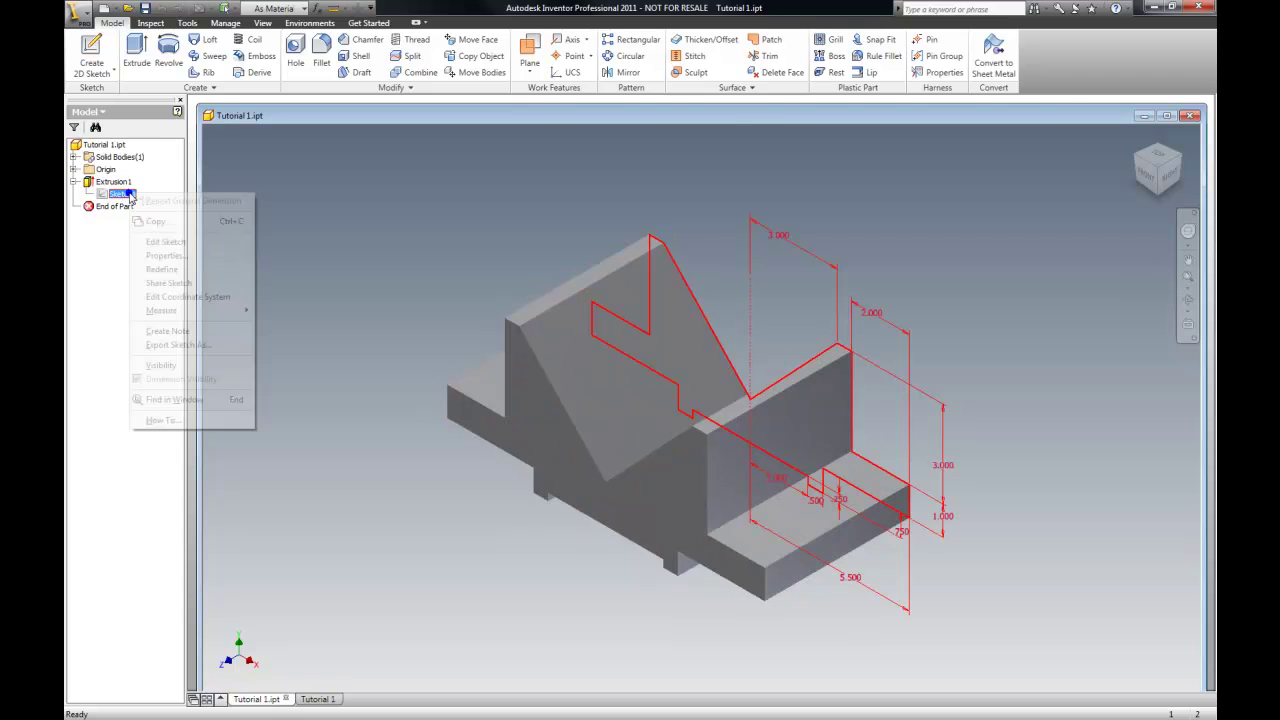
click(166, 242)
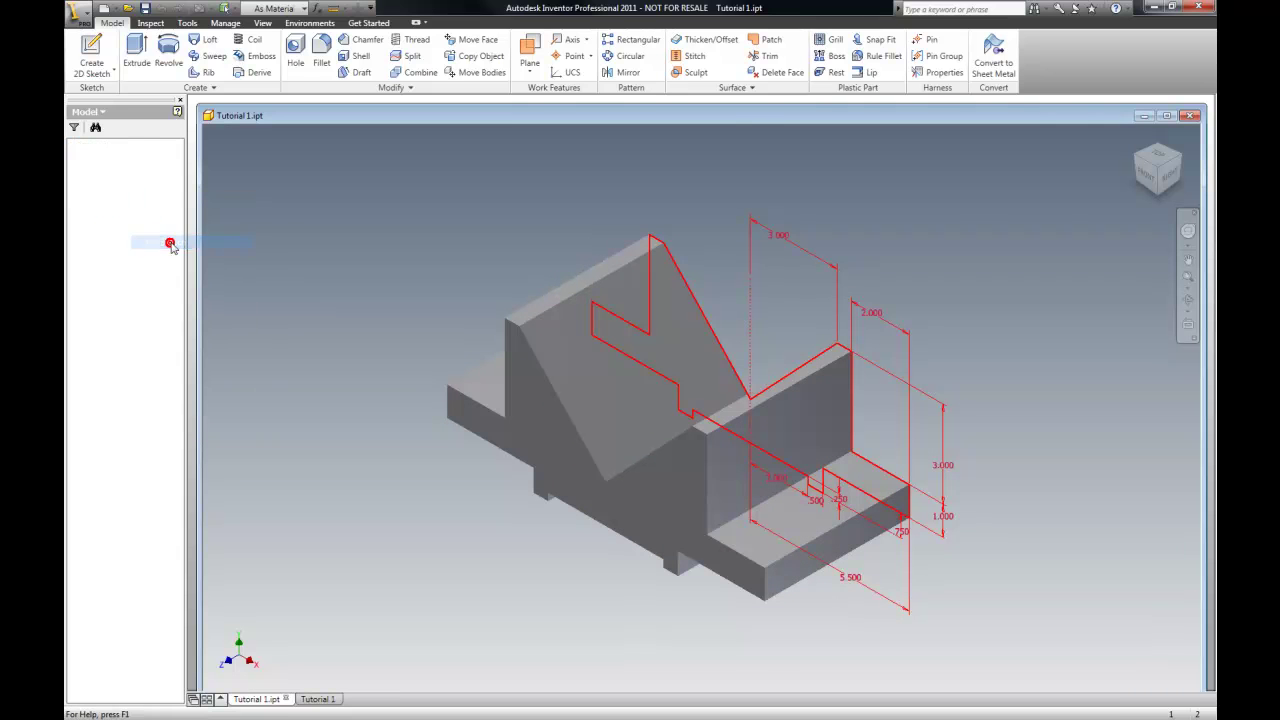
Add an angular dimension of 45 degrees between the sketch's vertical construction line and the V's right sloping line
click(1147, 178)
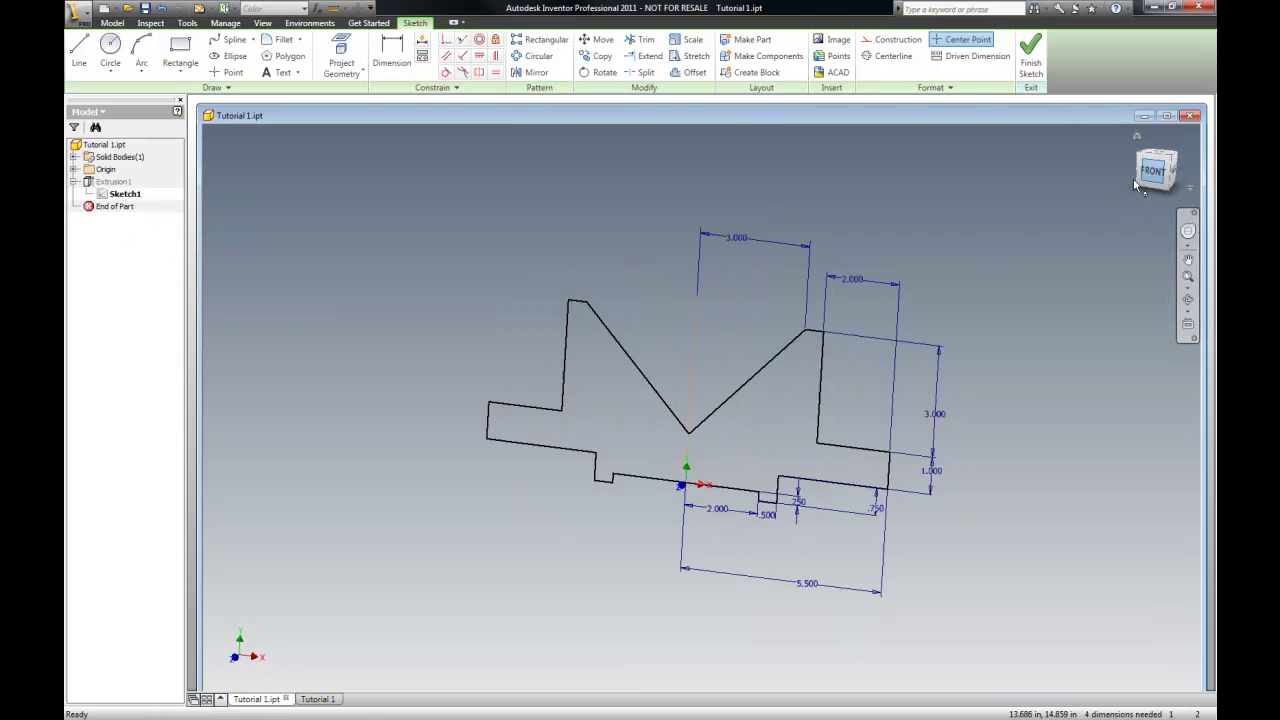
click(391, 55)
click(678, 356)
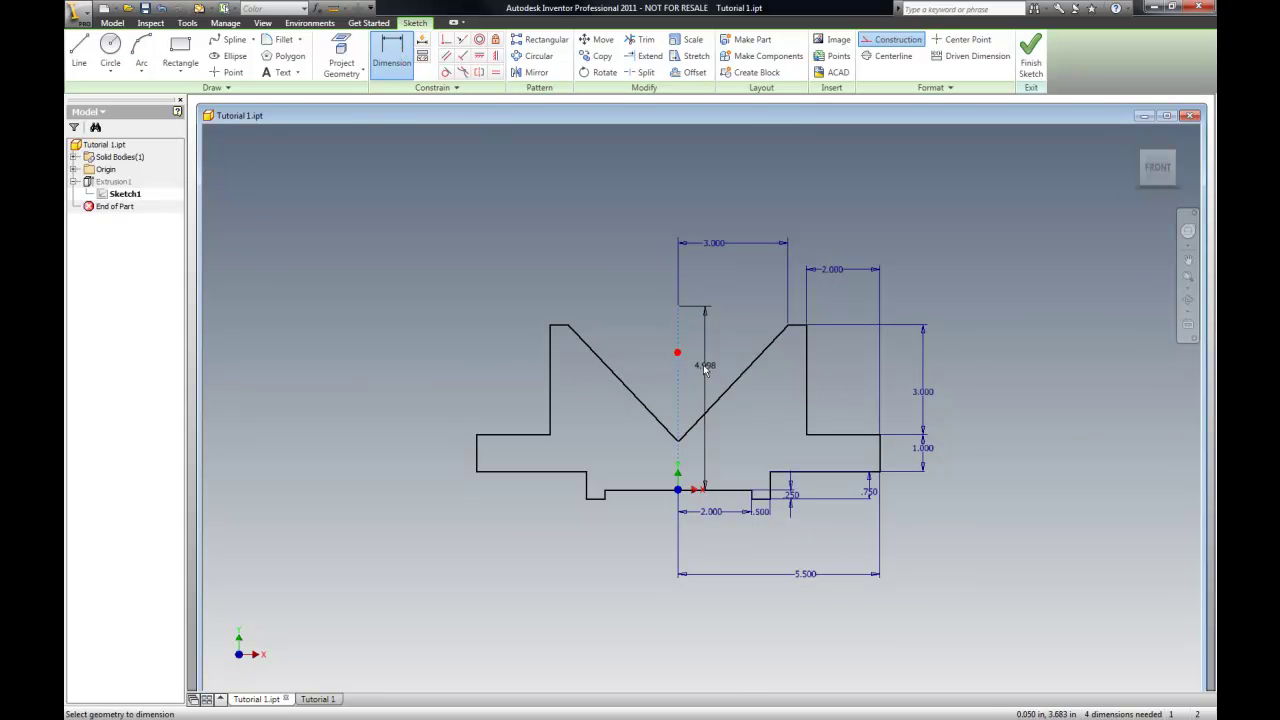
click(731, 383)
click(724, 347)
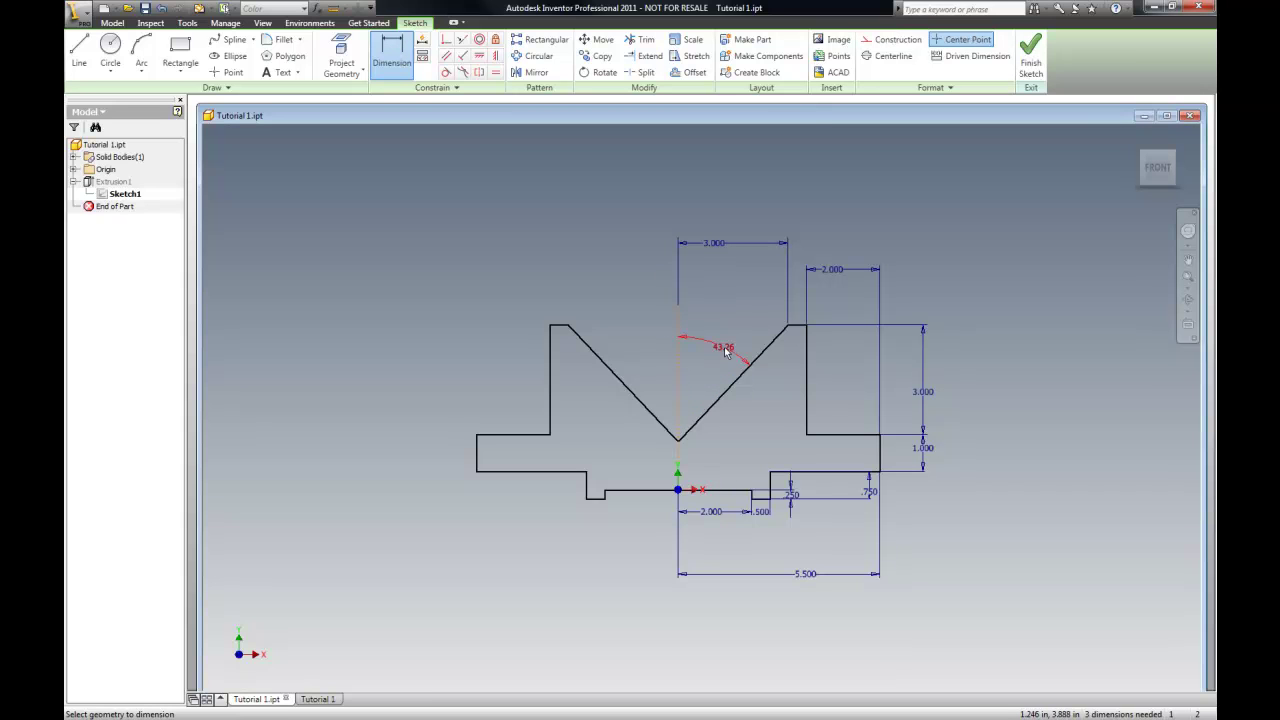
text(45)
key(Return)
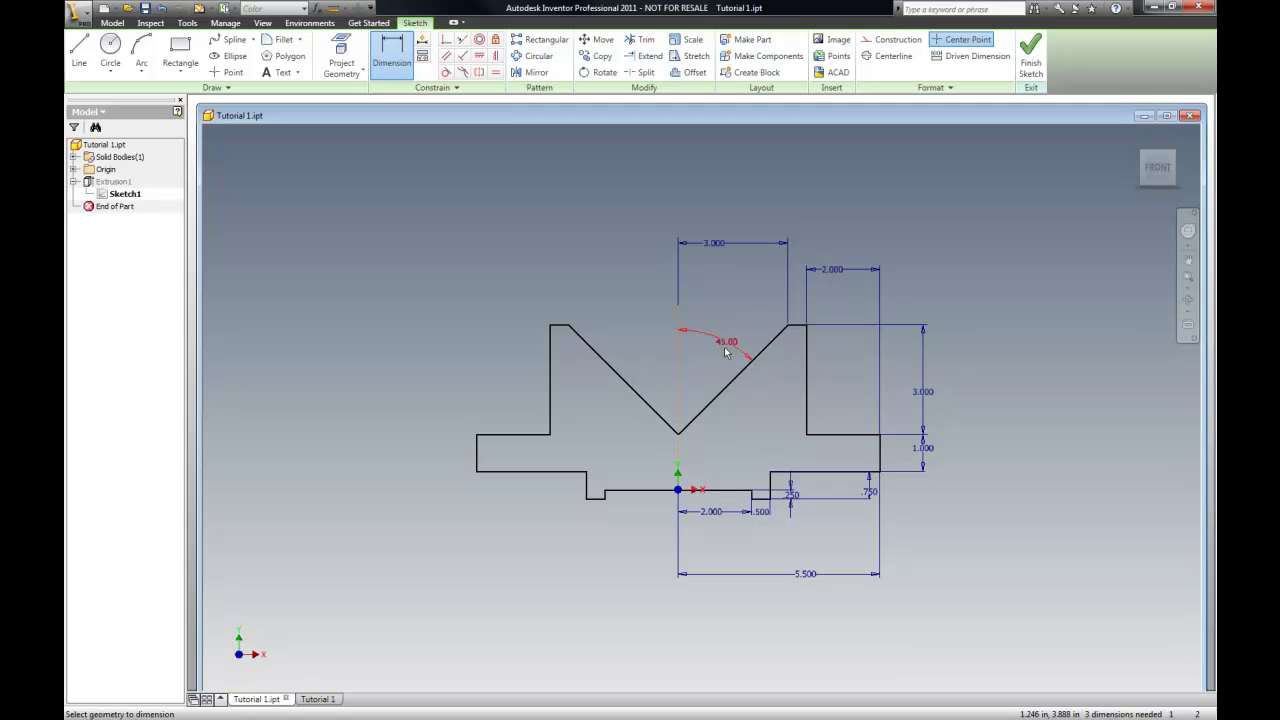
right_click(968, 287)
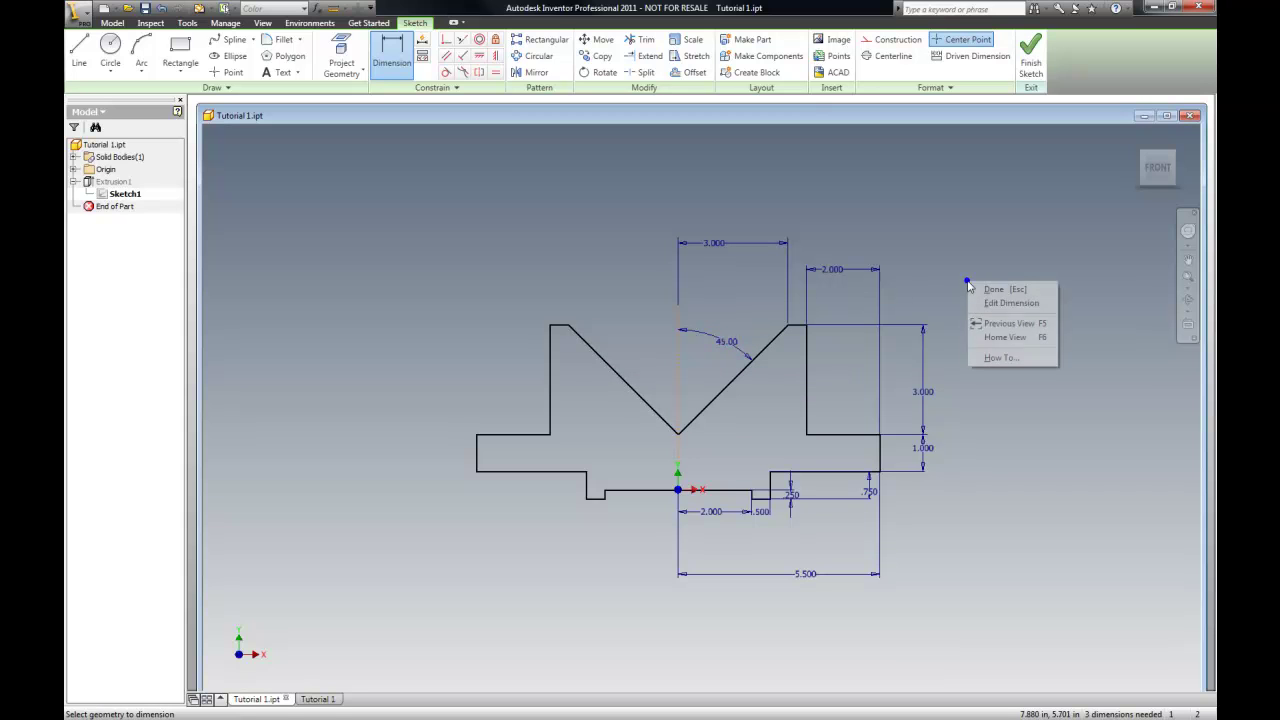
Finish the sketch edit and return the V-block part to its isometric home view
click(986, 286)
right_click(959, 259)
click(990, 287)
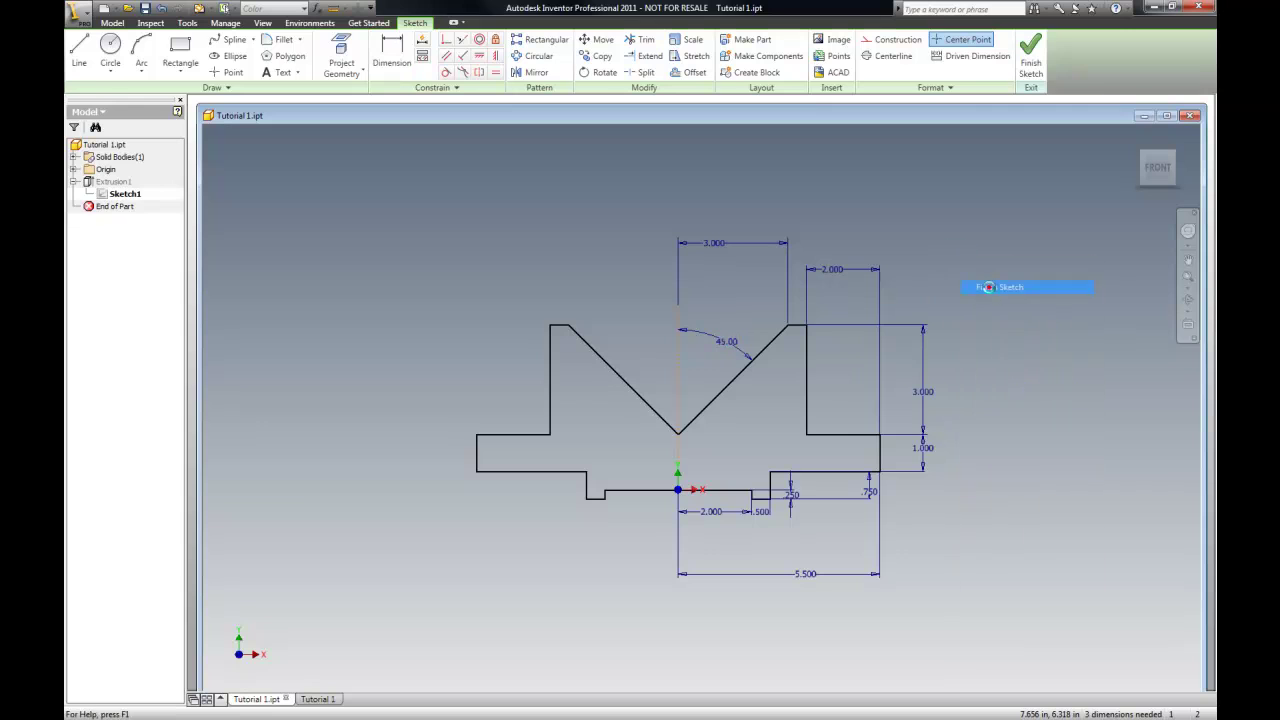
click(1136, 136)
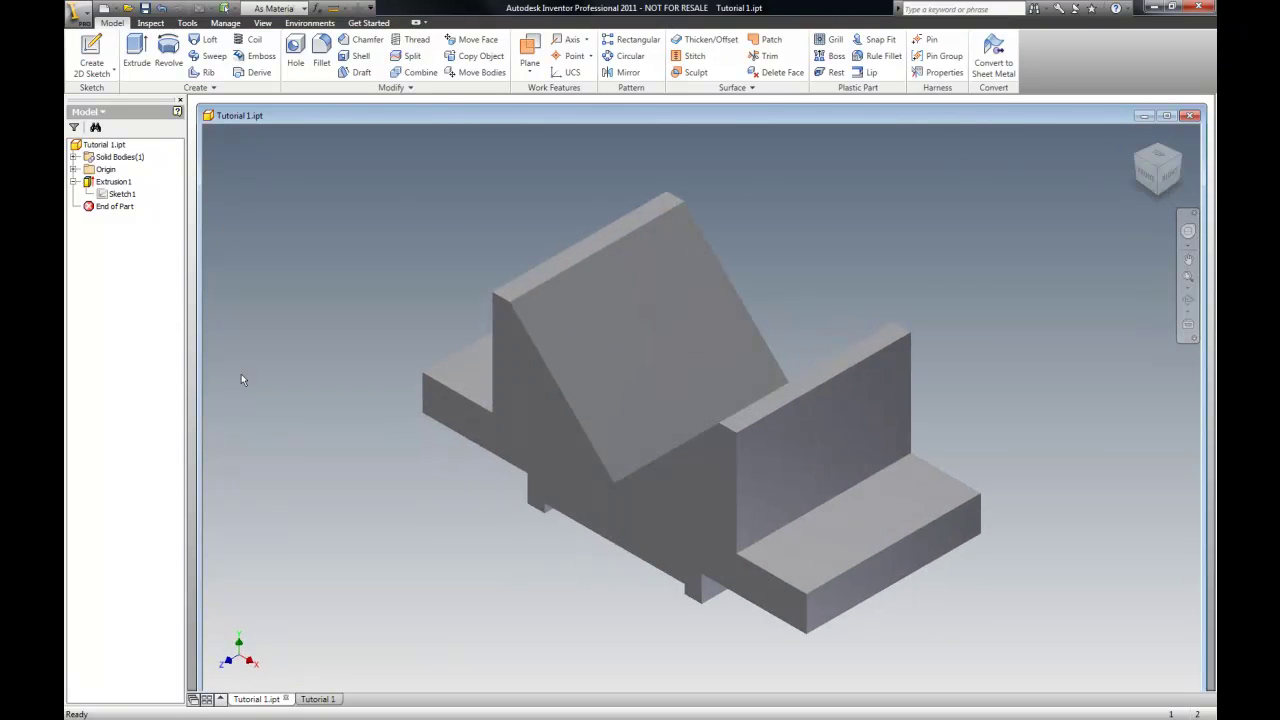
Check the V's angular dimension in the Tutorial 1 drawing and show the drawing in a maximized document window
click(316, 699)
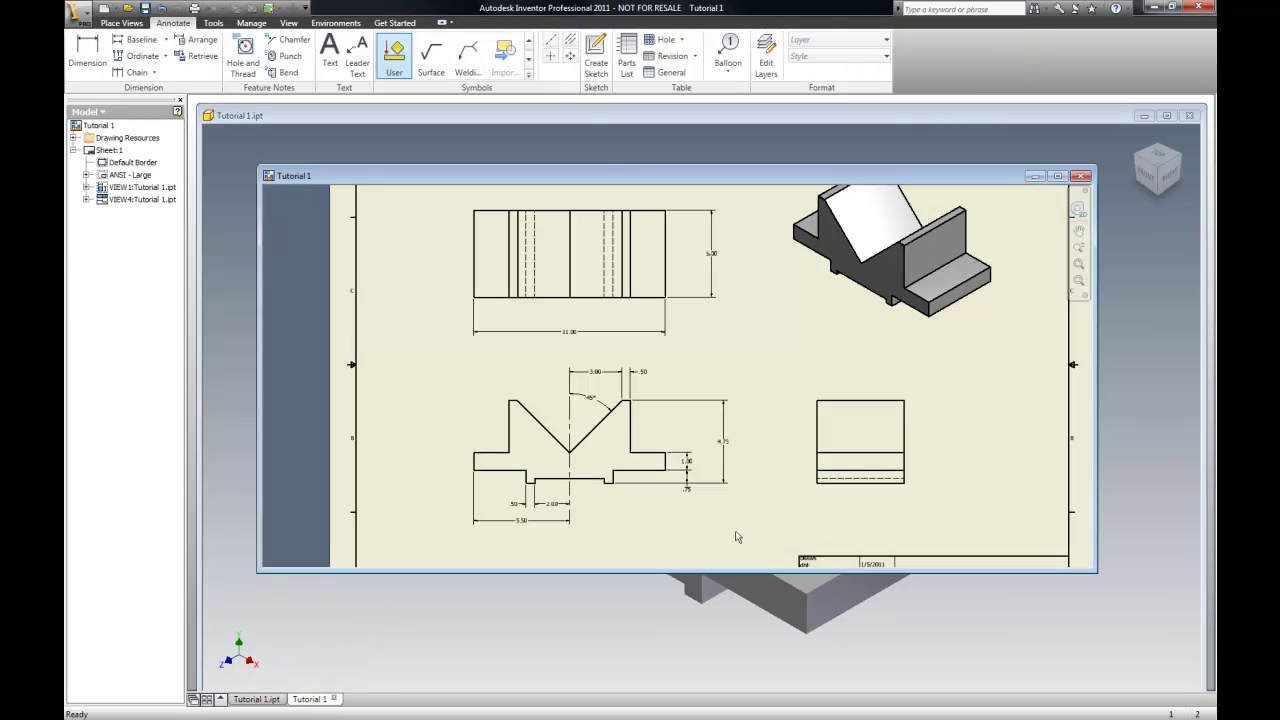
scroll(601, 400, up, 5)
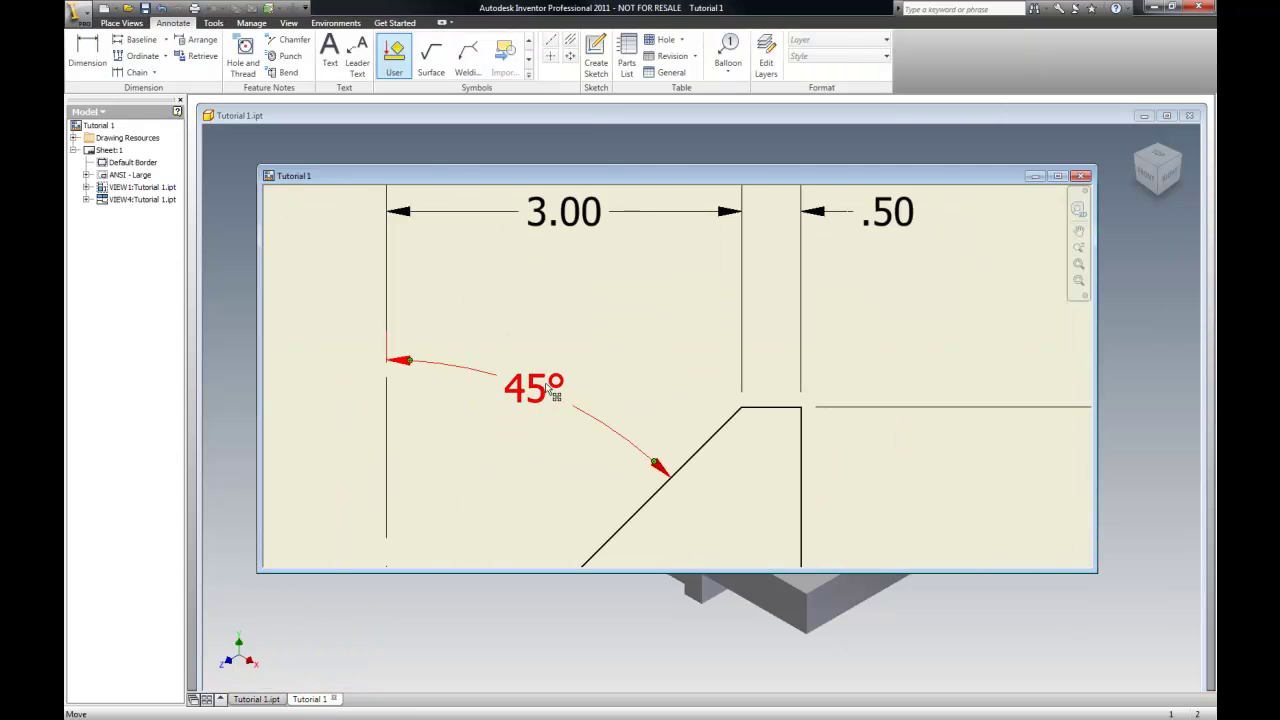
click(1168, 115)
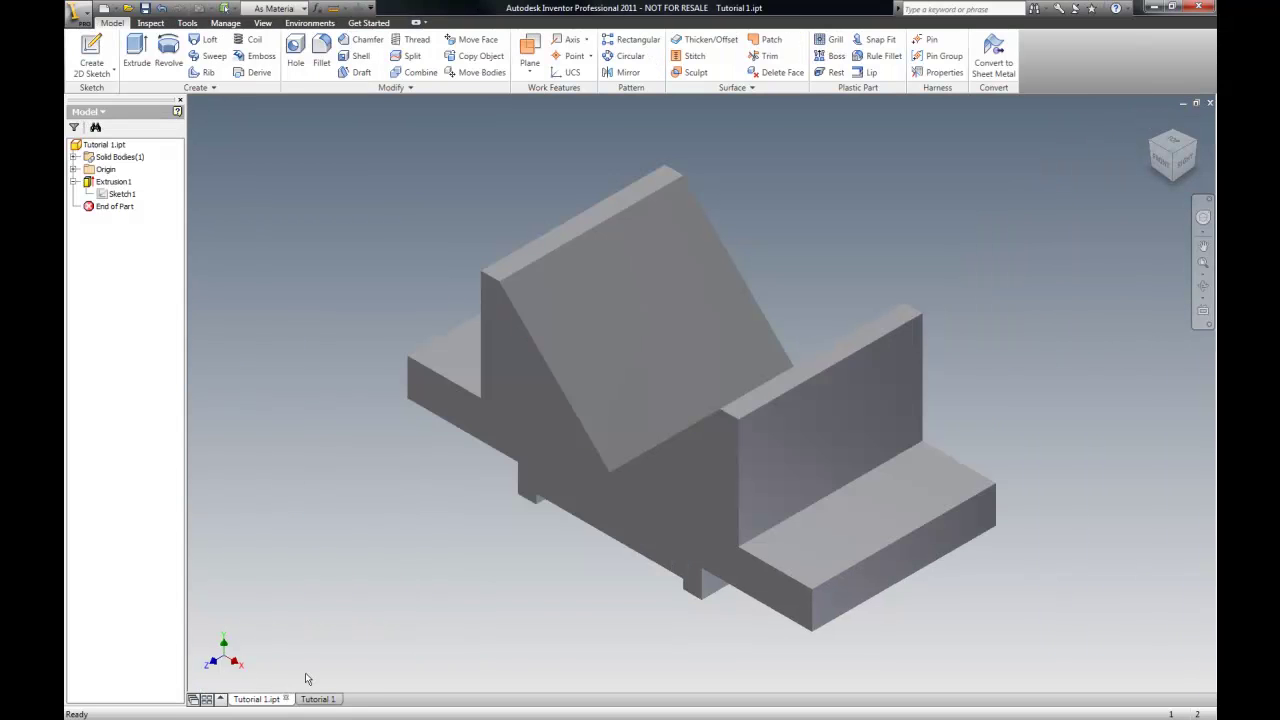
click(318, 699)
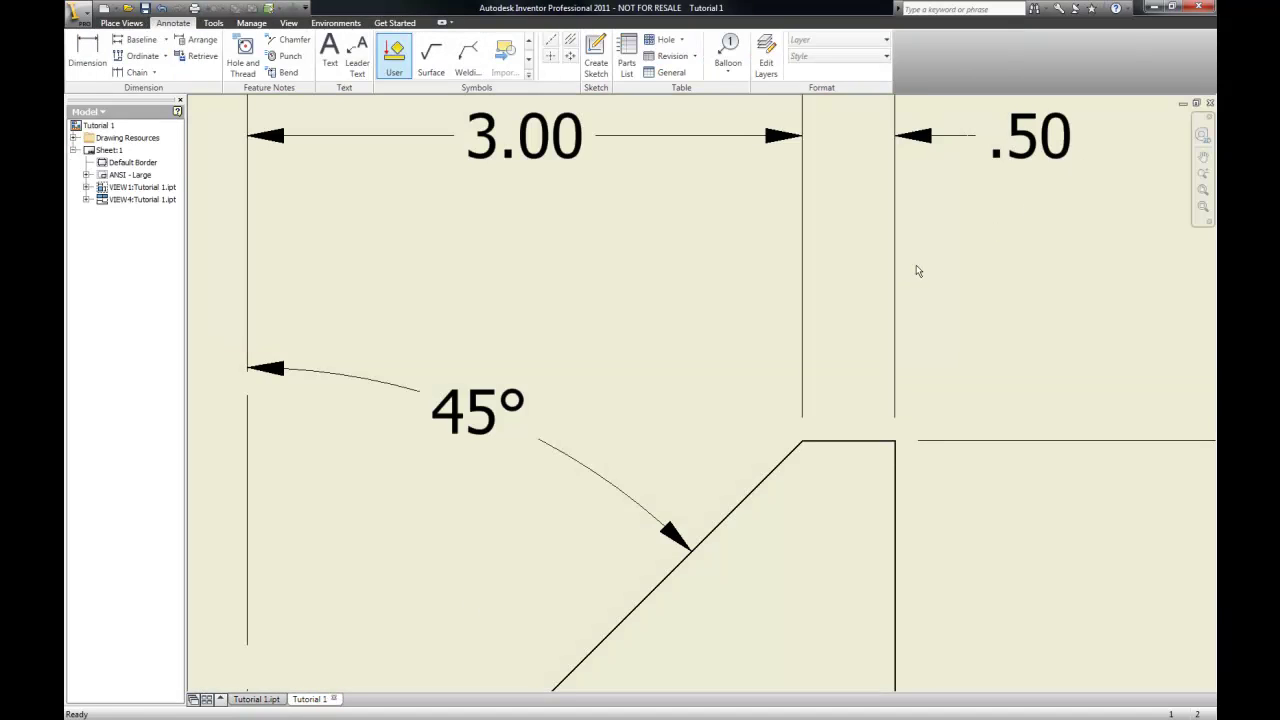
Open the definition of the ANSI - Large title block on Sheet:1 for editing
scroll(676, 343, down, 3)
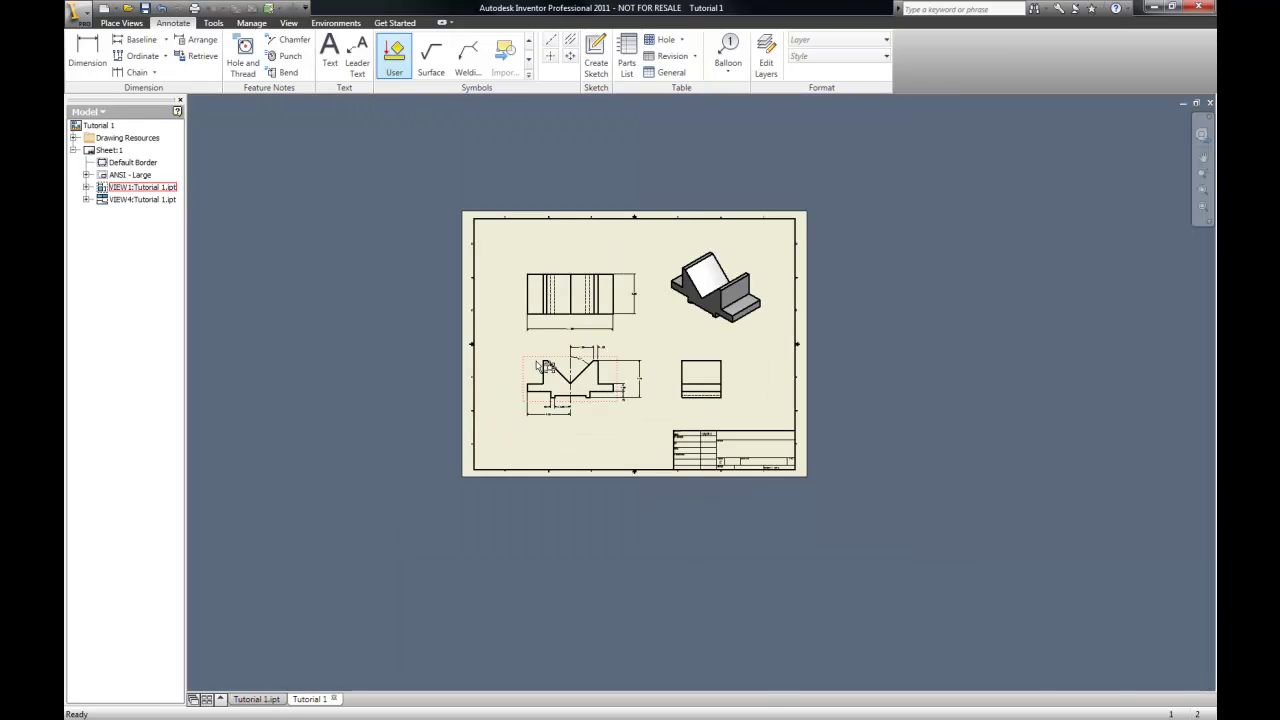
scroll(562, 292, up, 3)
scroll(592, 284, down, 1)
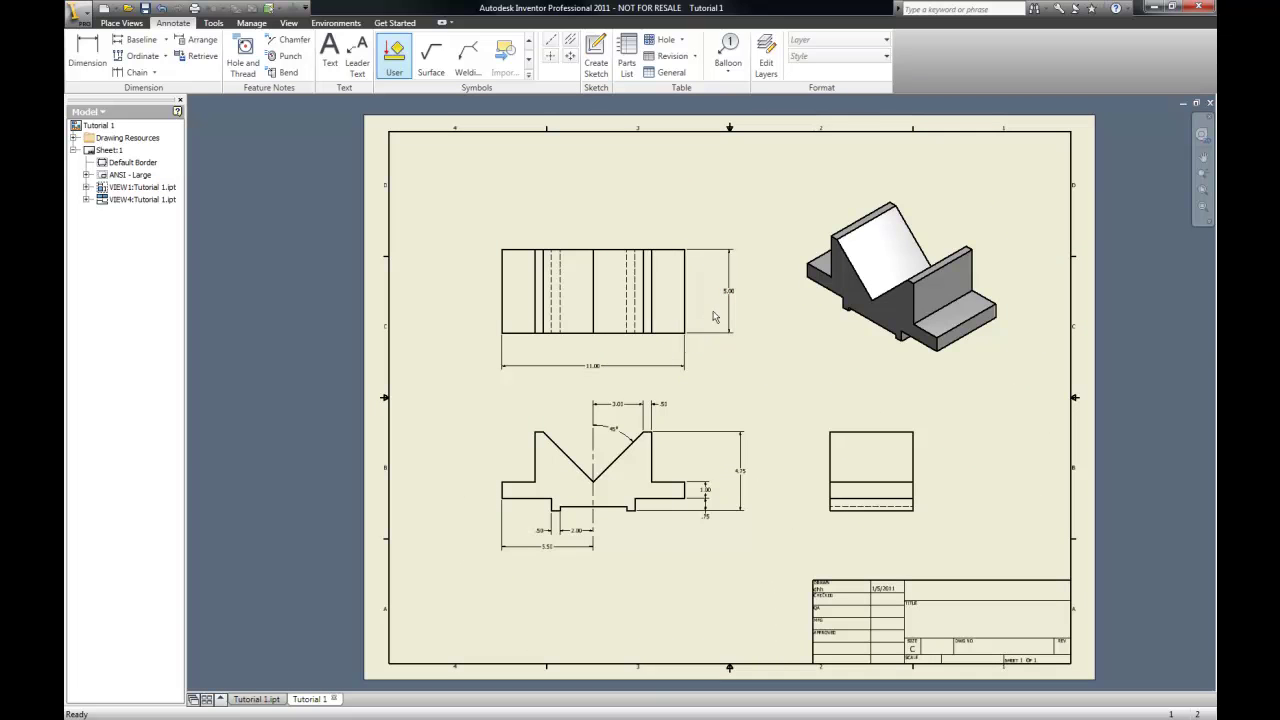
scroll(714, 317, down, 3)
scroll(742, 385, up, 5)
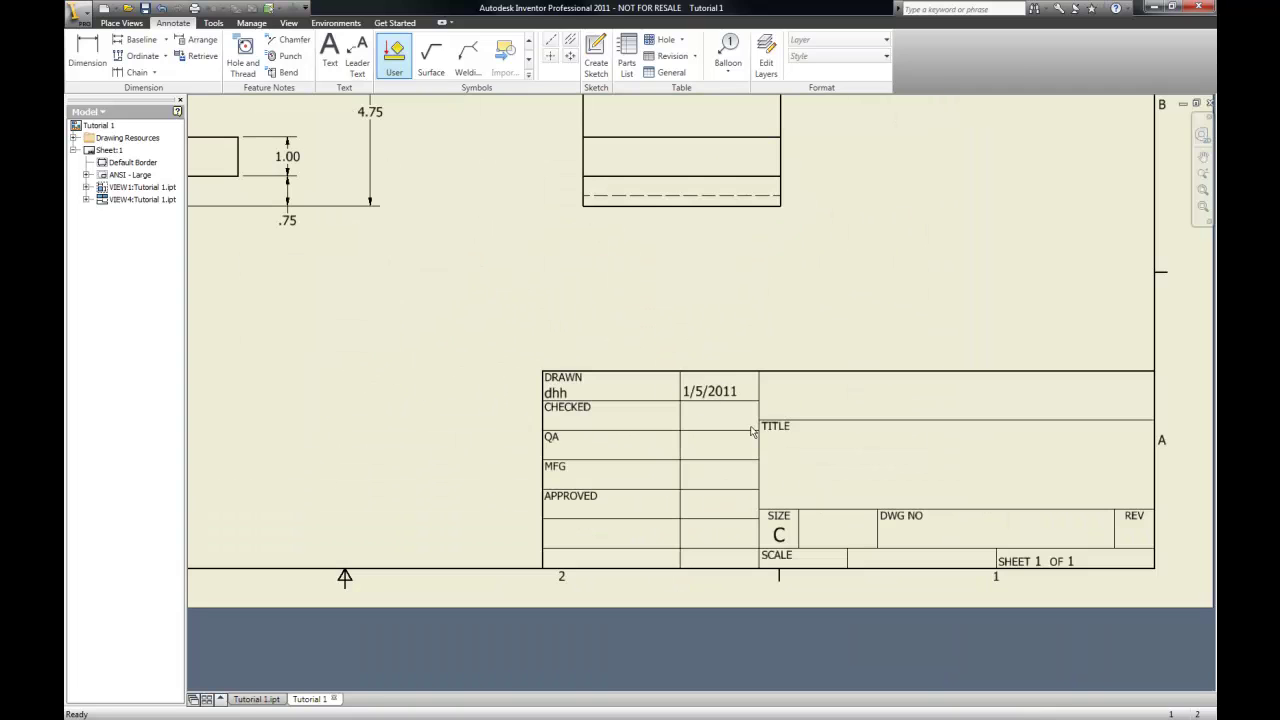
scroll(754, 440, down, 2)
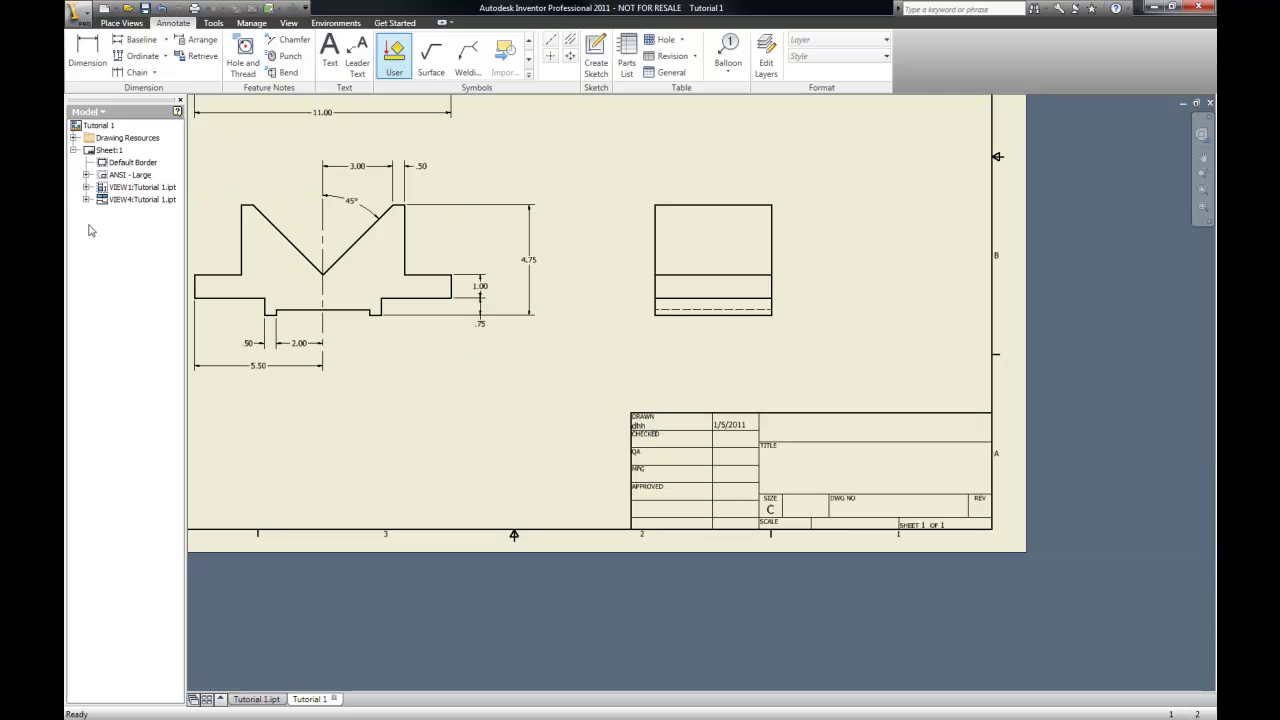
click(87, 175)
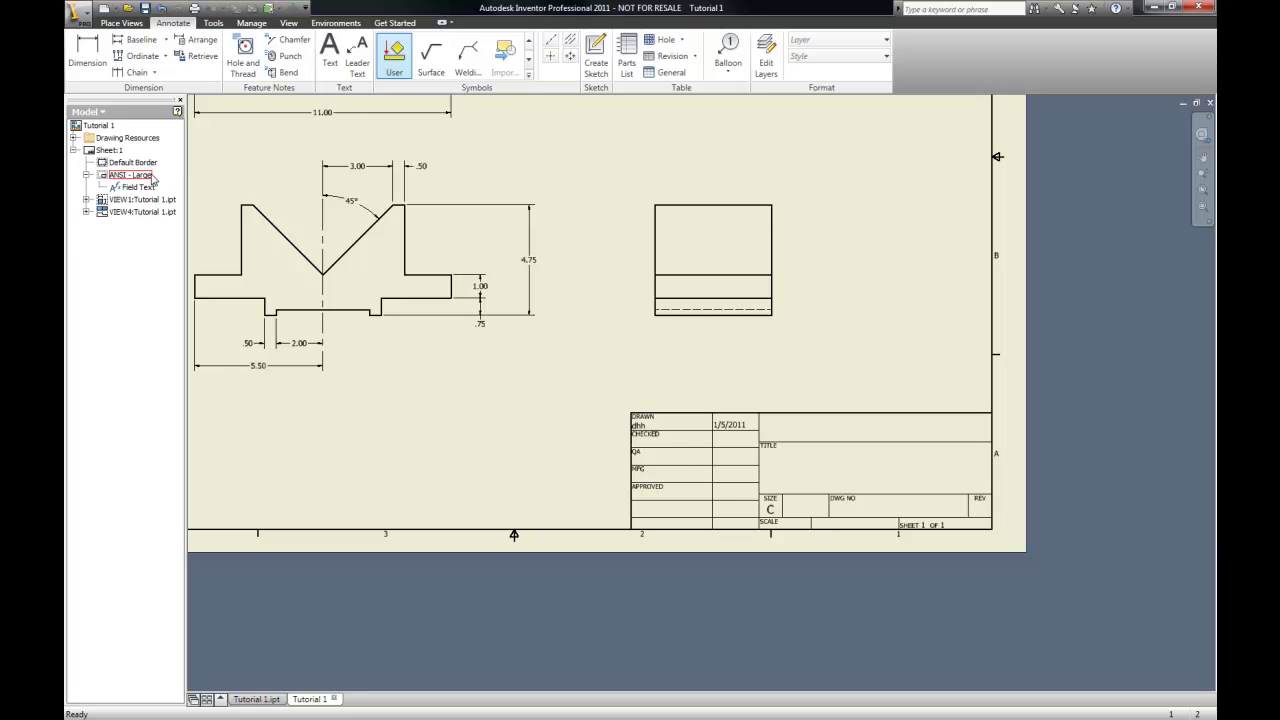
right_click(152, 178)
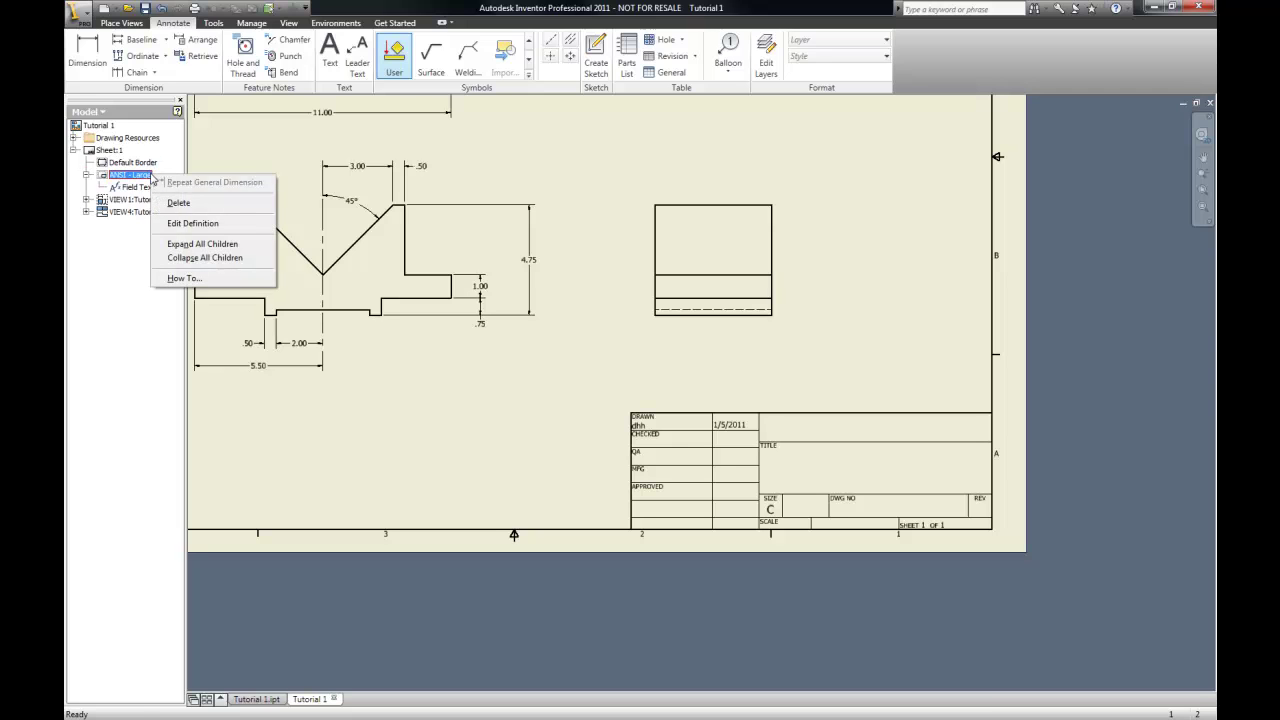
click(192, 224)
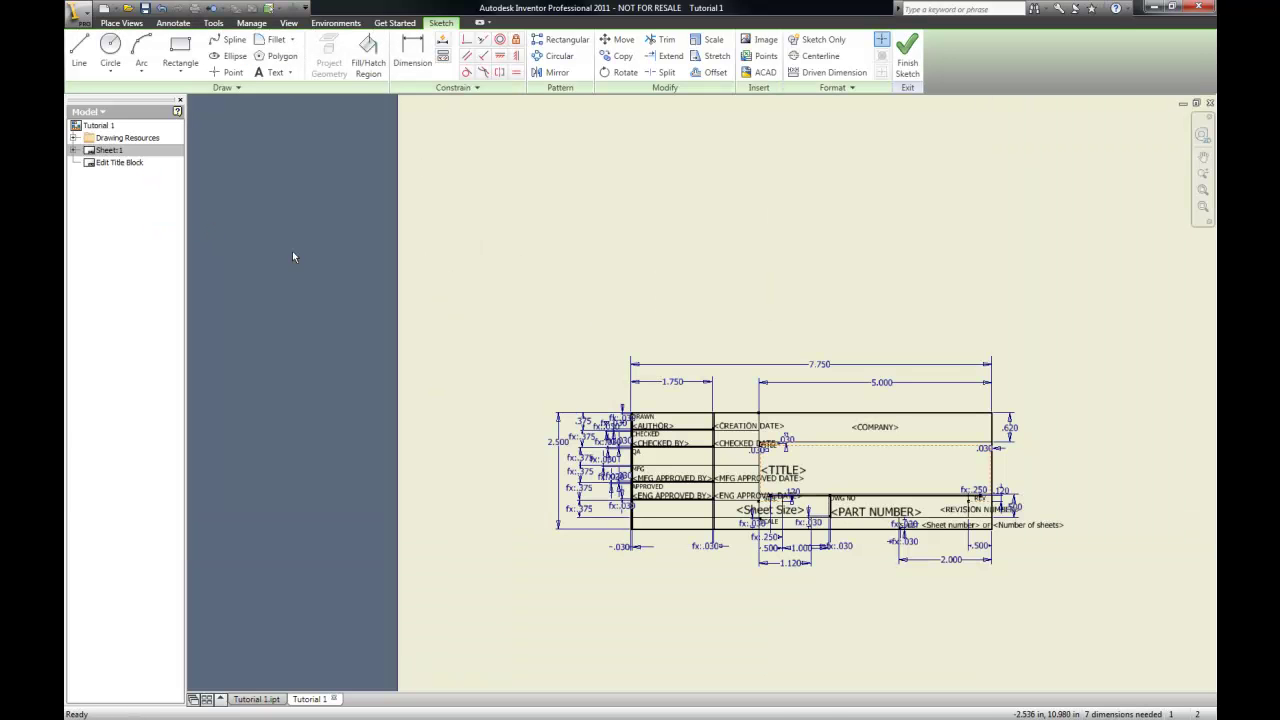
Replace the AUTHOR property text in the title block's DRAWN cell with the drafter's full name
scroll(643, 411, down, 2)
scroll(643, 411, up, 2)
scroll(643, 411, up, 2)
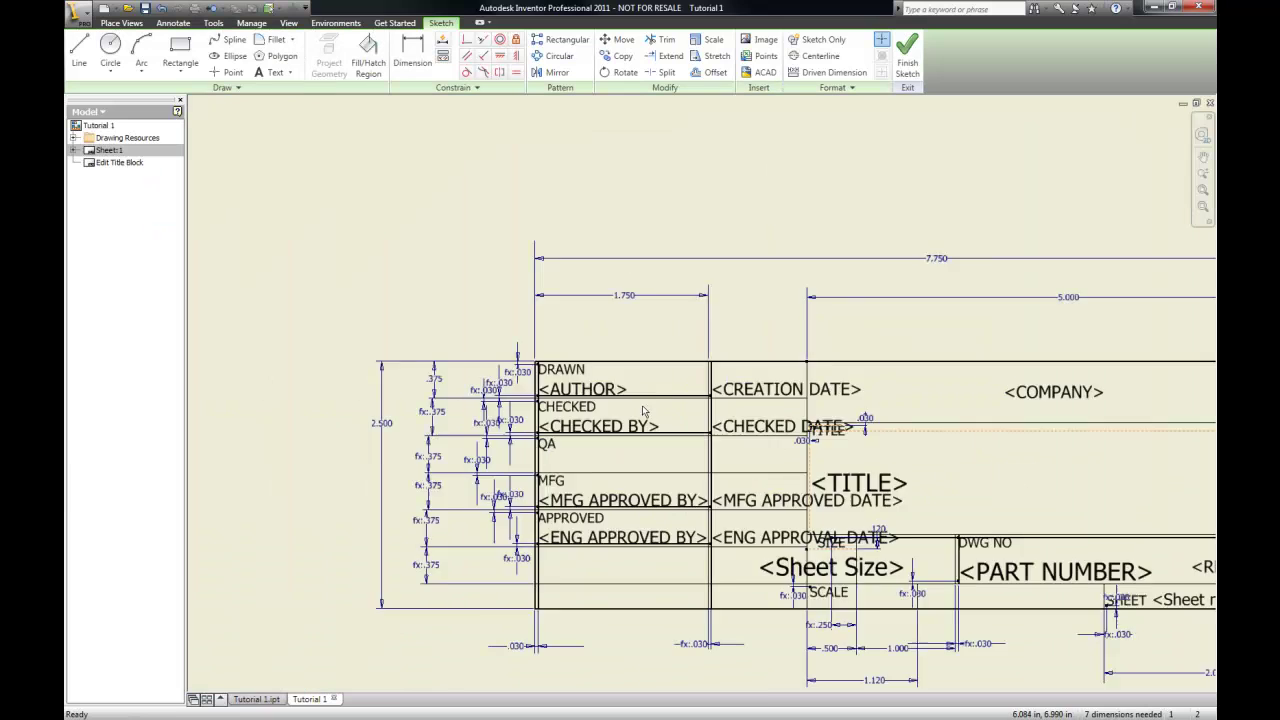
scroll(643, 411, up, 2)
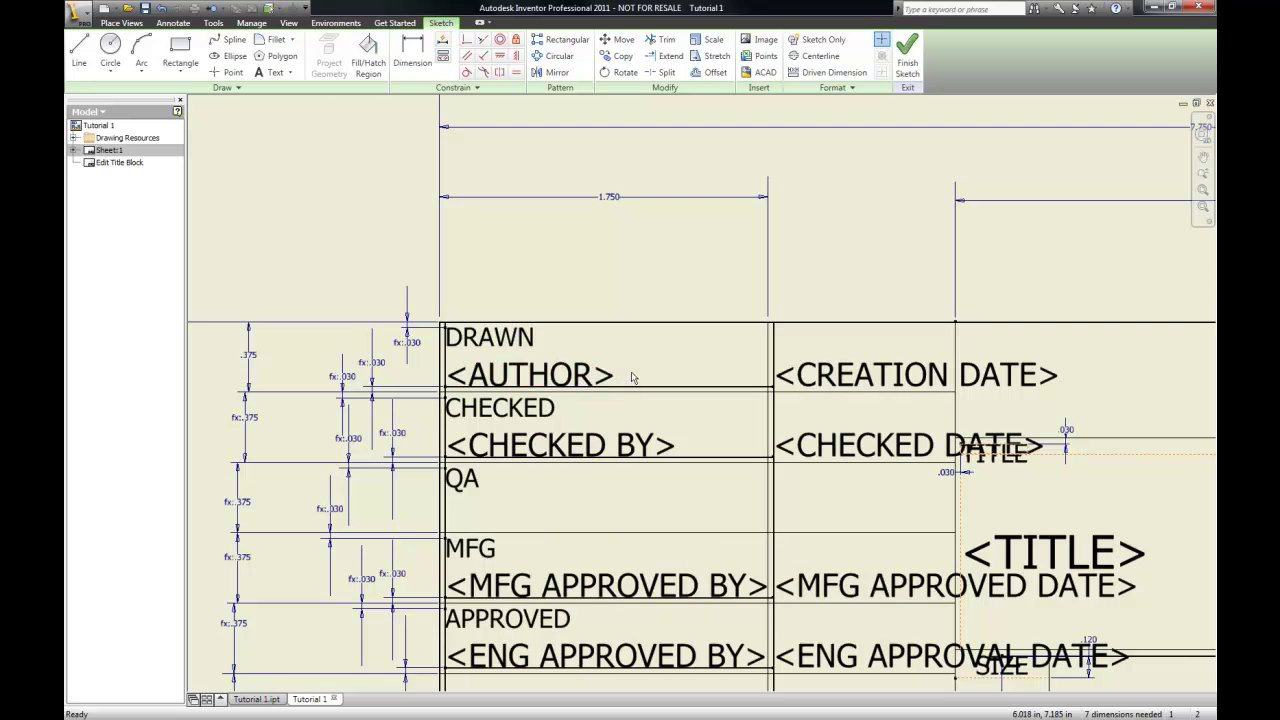
right_click(611, 374)
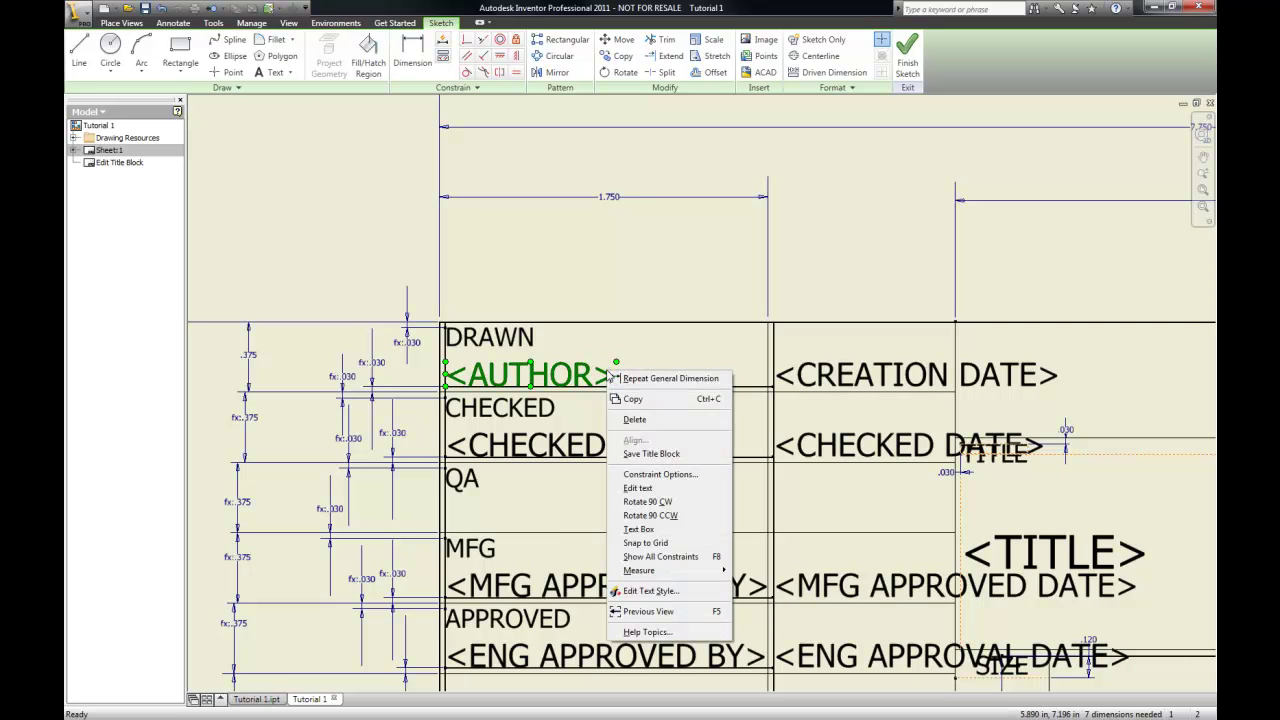
click(638, 488)
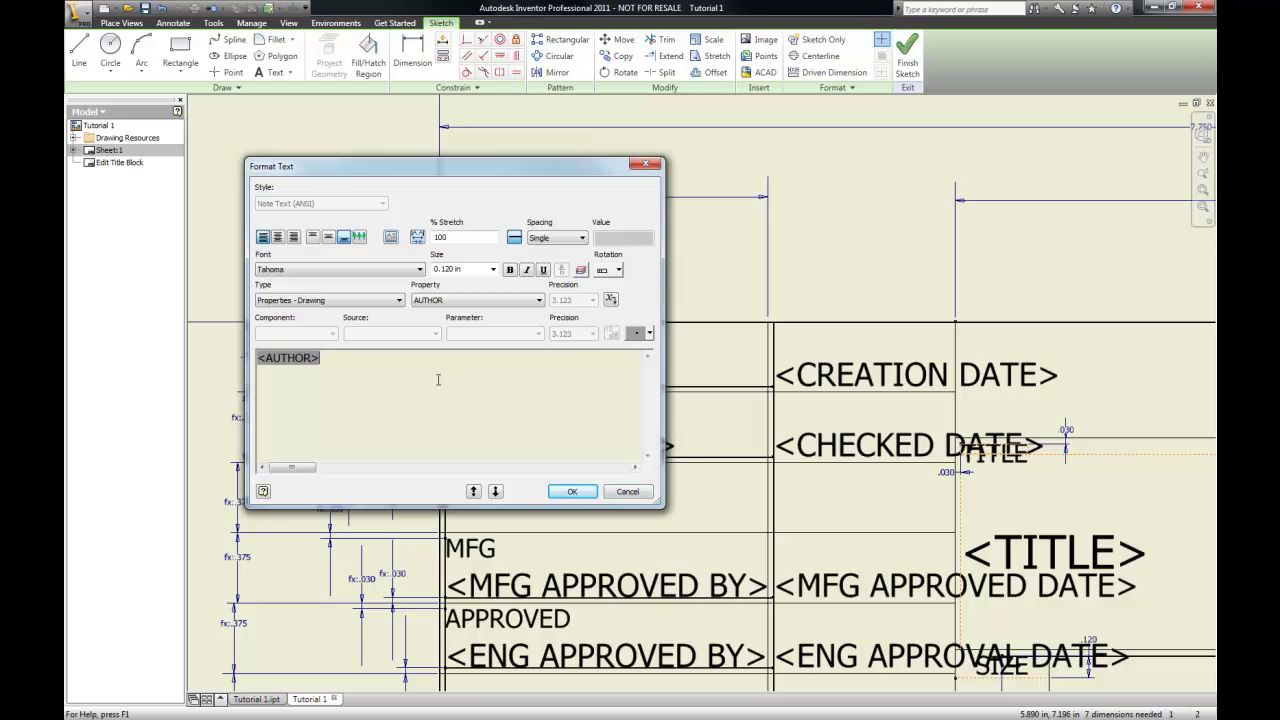
key(Delete)
text(Doug Hitch)
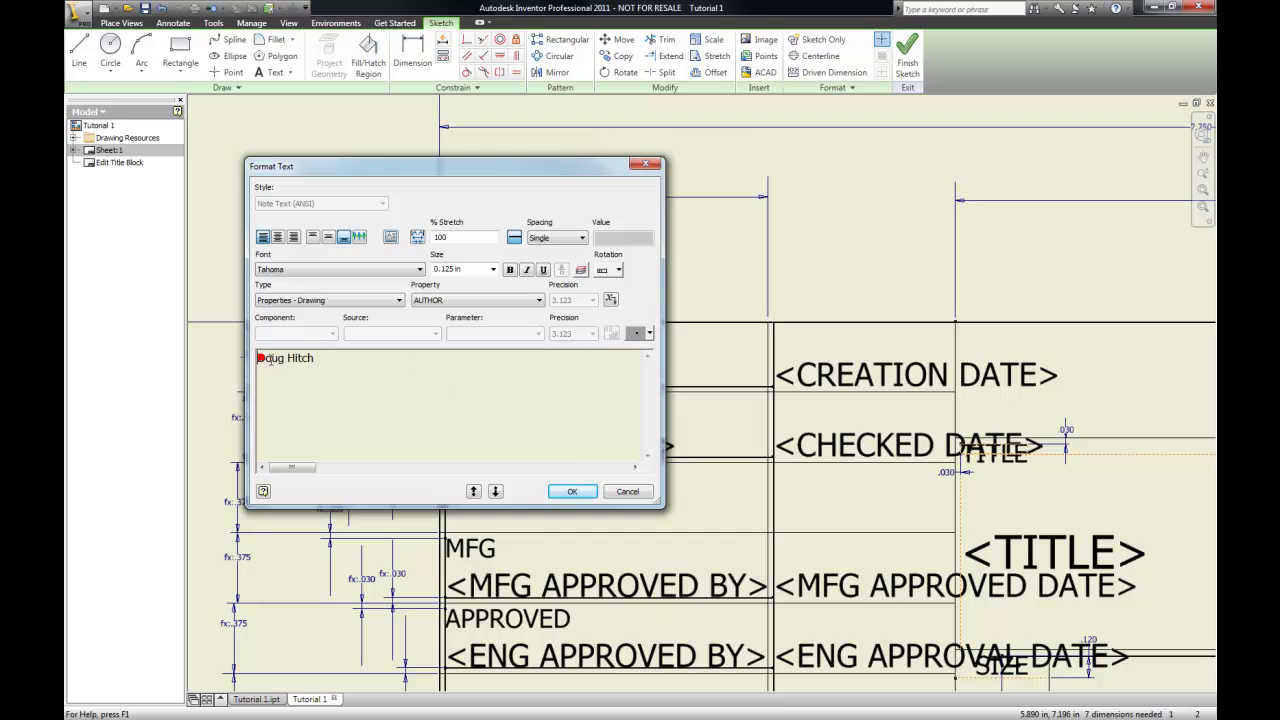
click(572, 491)
Leave the title block definition without saving the edits to ANSI - Large
scroll(641, 366, down, 5)
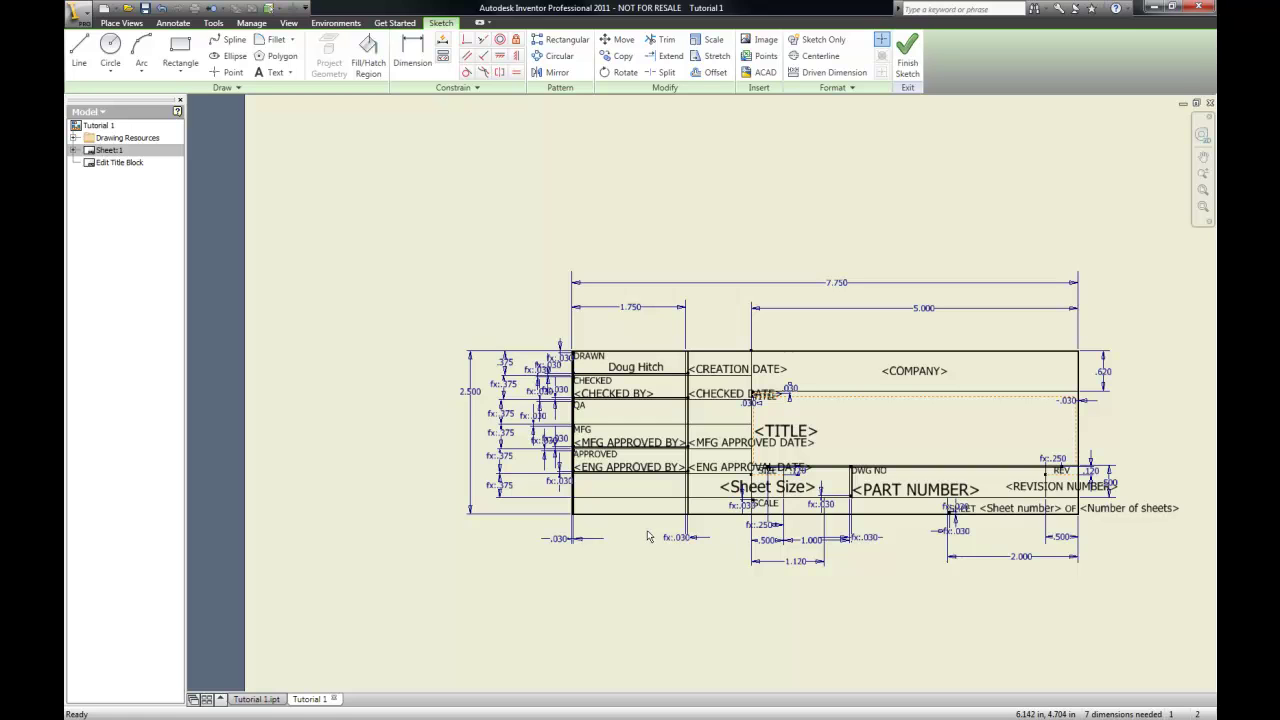
scroll(646, 537, down, 5)
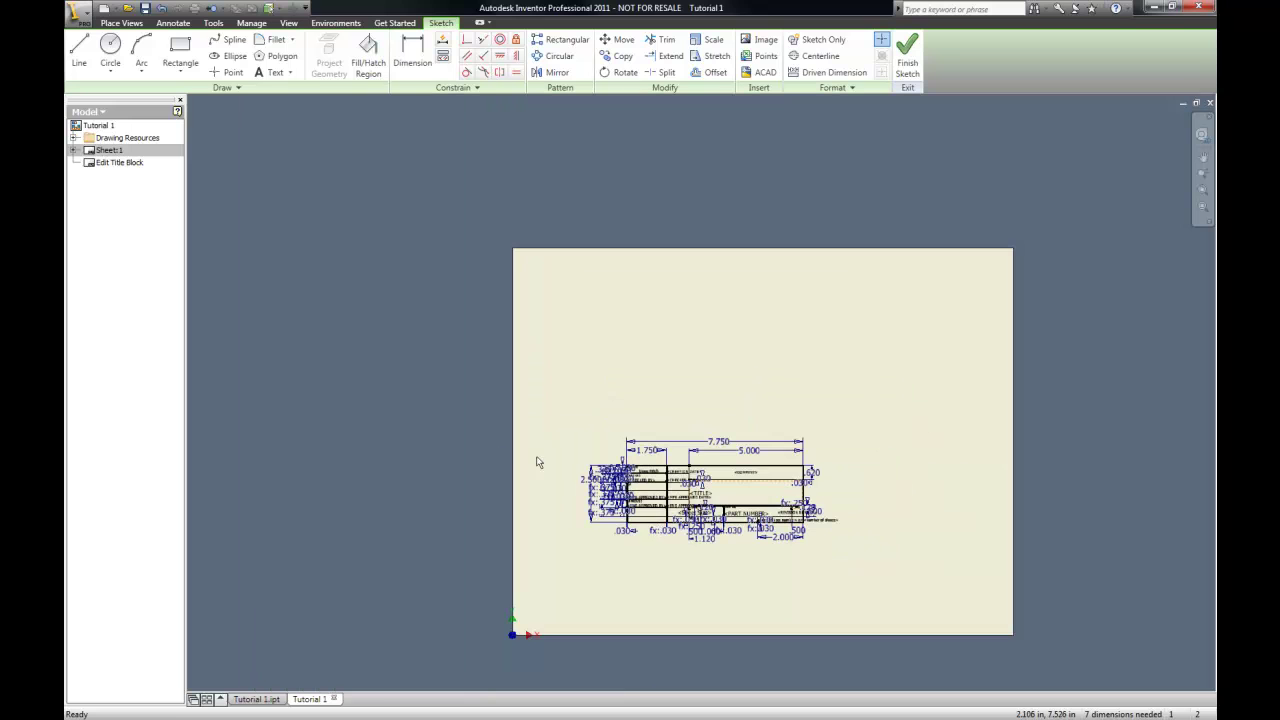
right_click(340, 263)
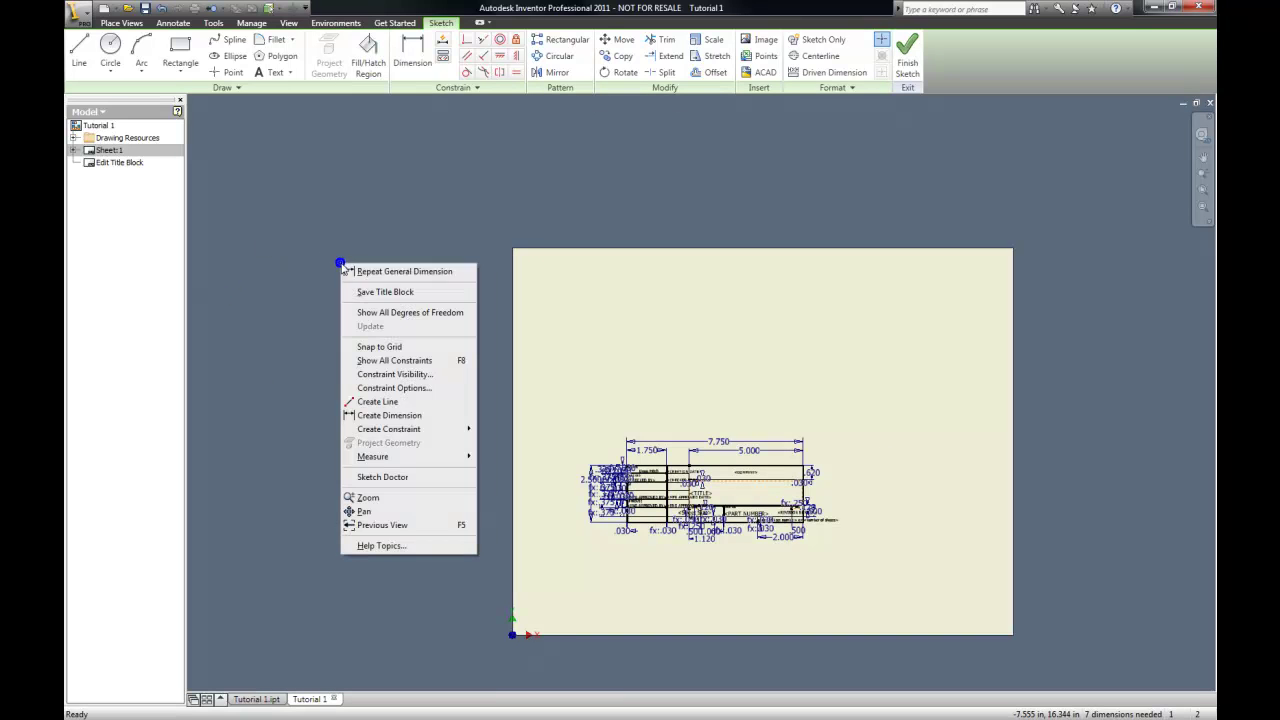
click(398, 293)
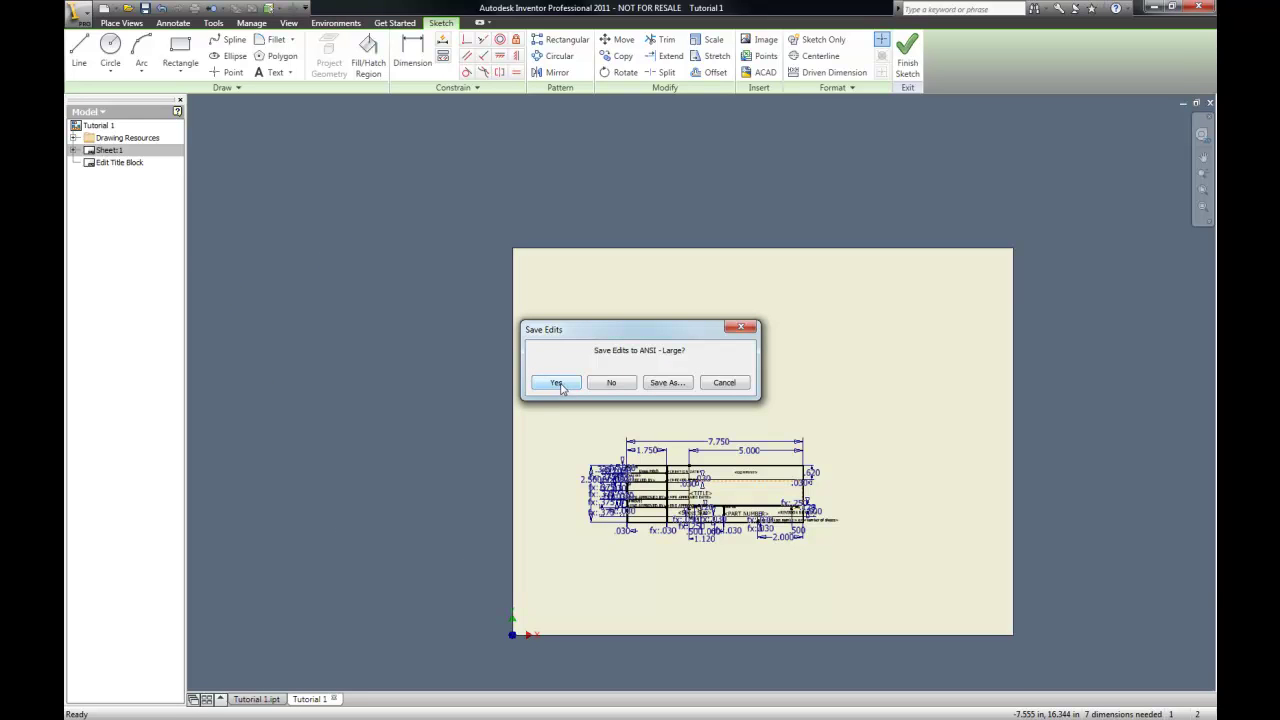
click(612, 383)
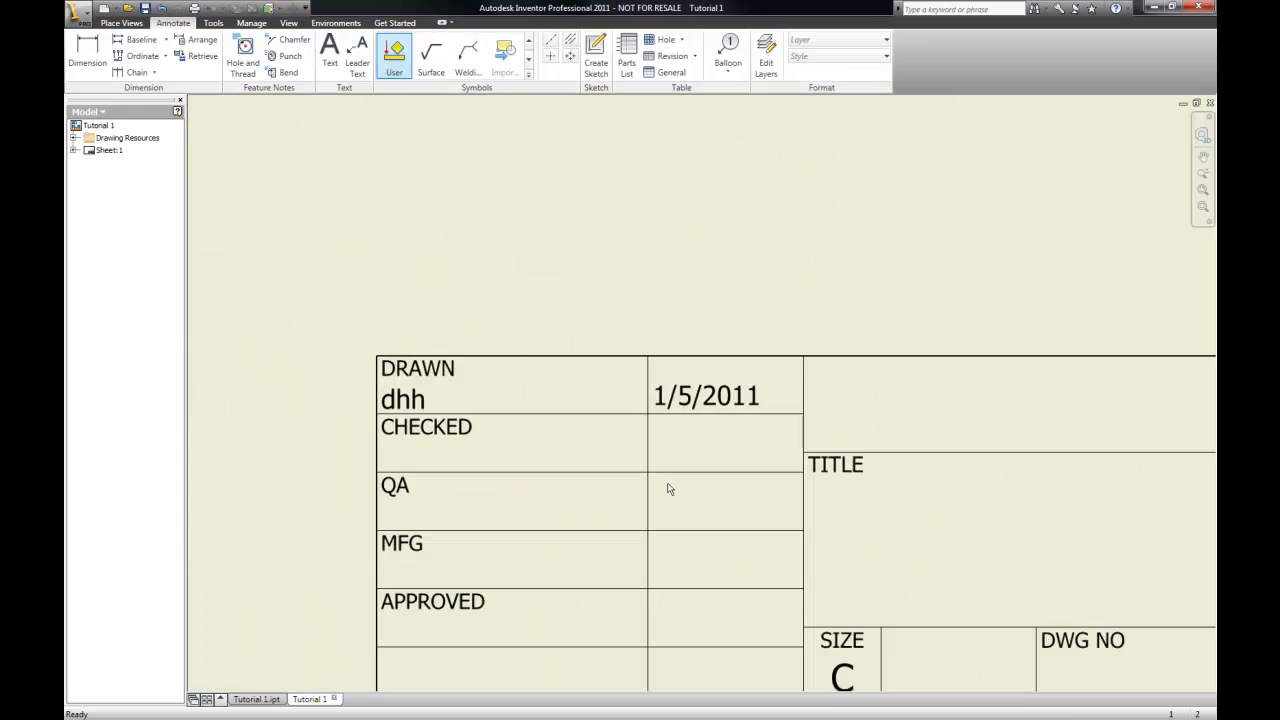
Save the drawing as Tutorial 1.idw in the IDW's folder of _CAD_243_Weekly Assignments, including its dependent part, and close the drawing
scroll(668, 488, down, 8)
scroll(531, 334, up, 5)
scroll(535, 340, down, 5)
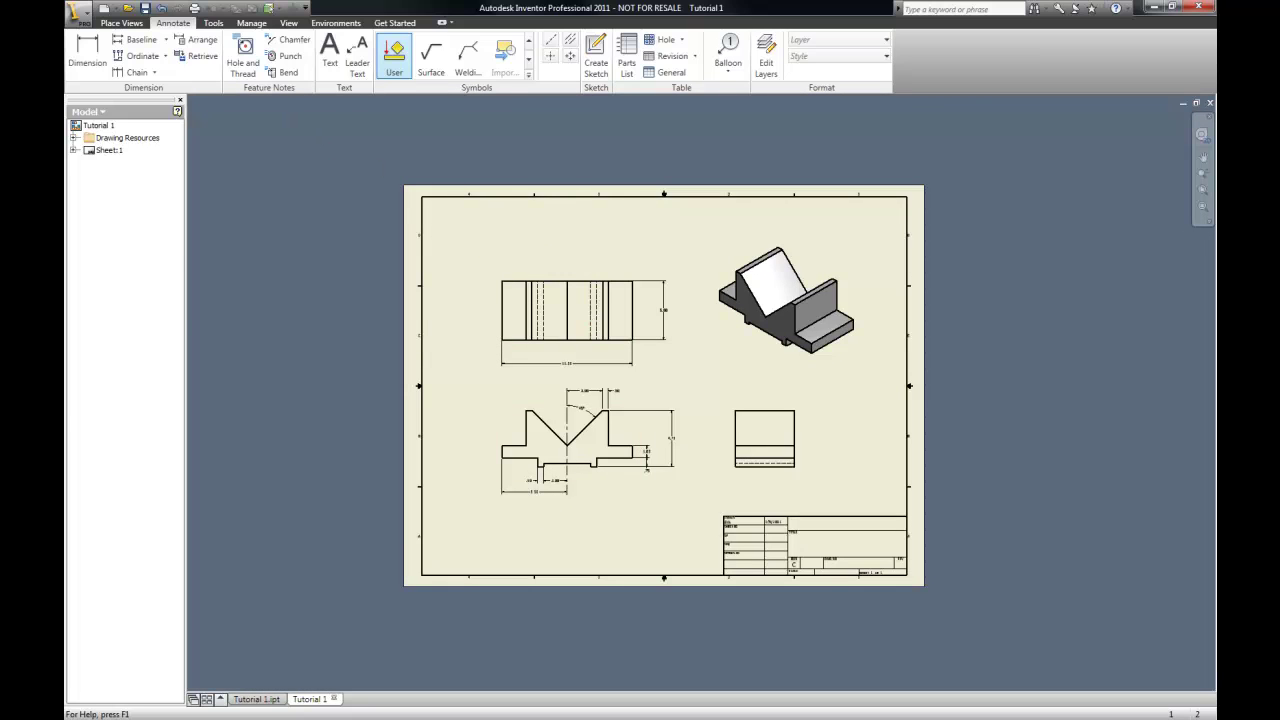
click(78, 12)
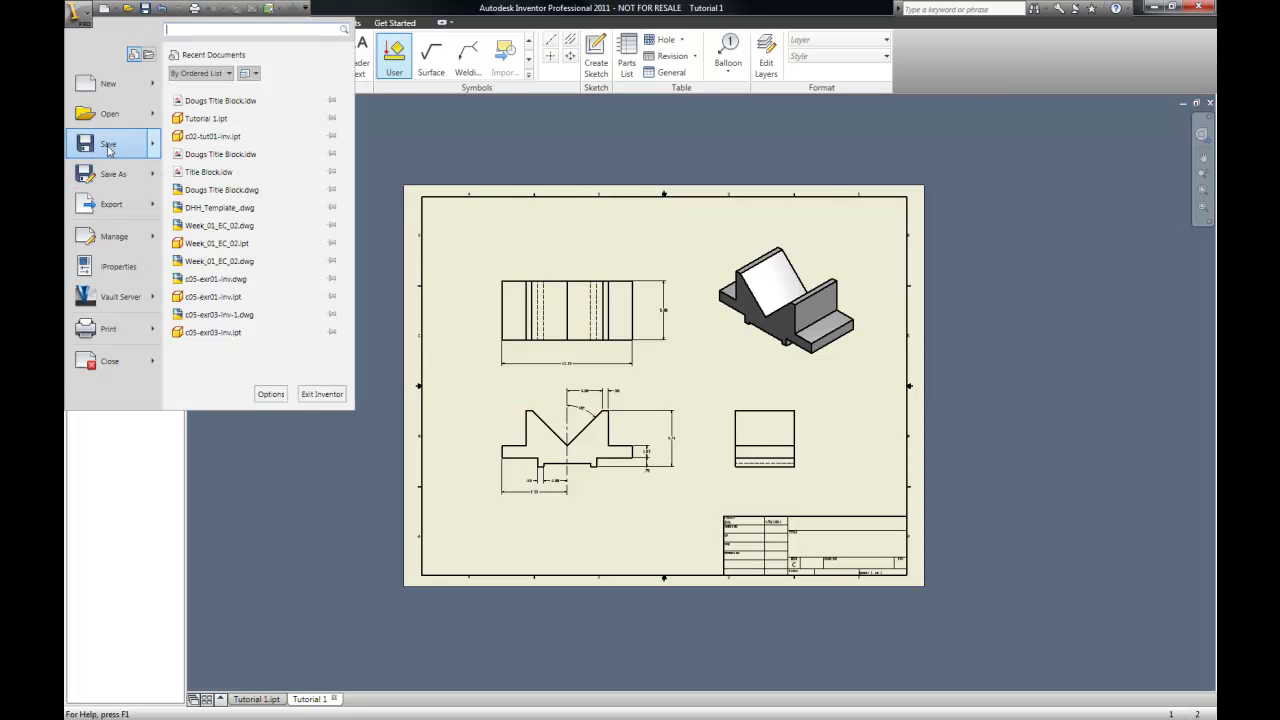
click(108, 145)
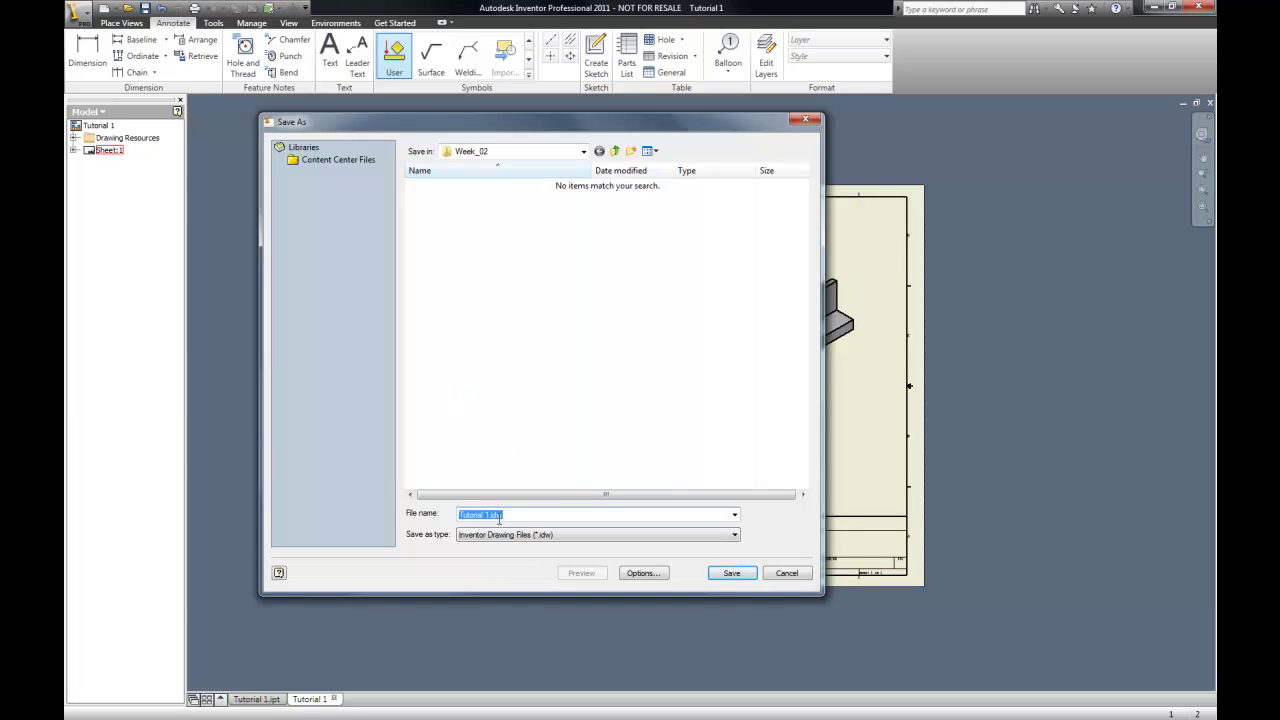
click(582, 151)
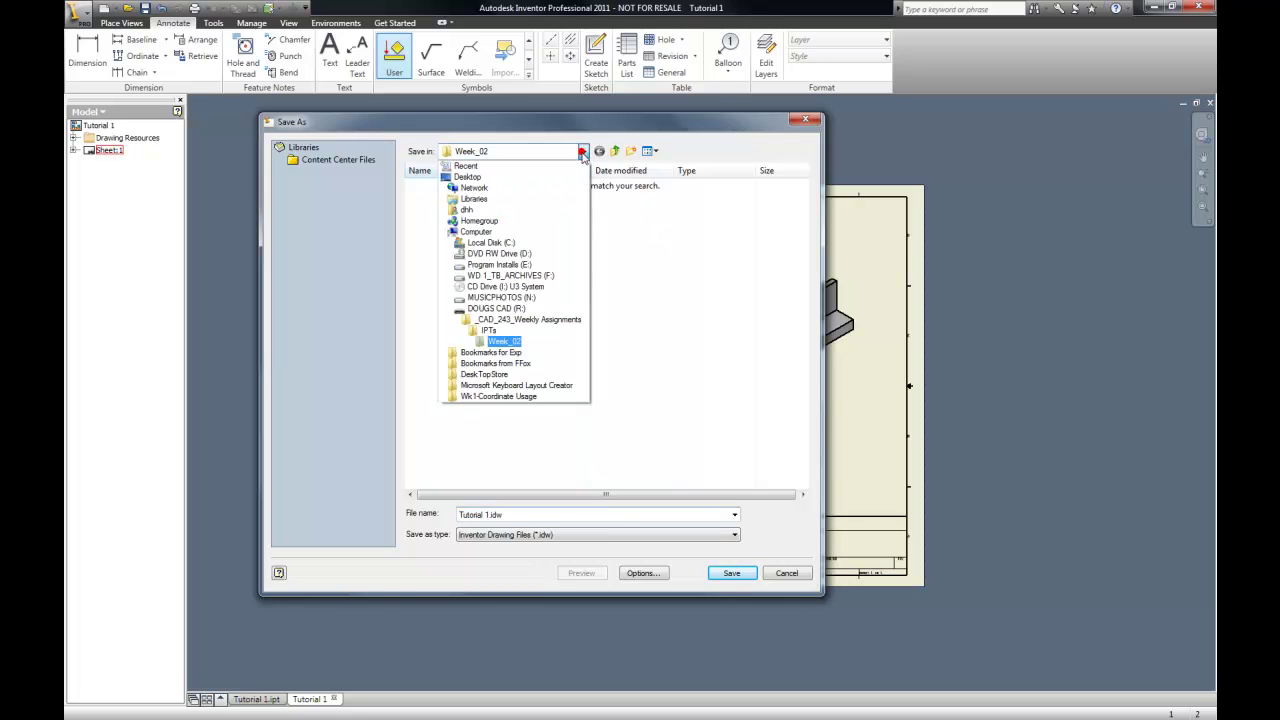
click(505, 320)
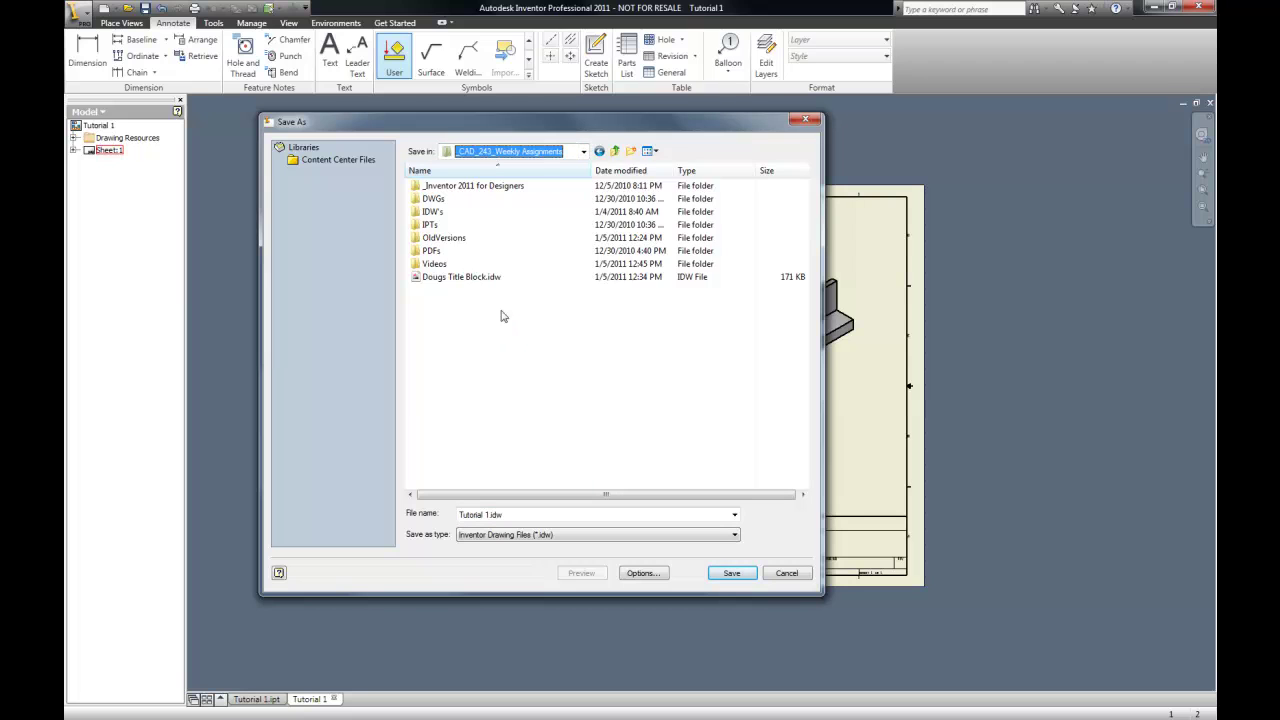
double_click(440, 211)
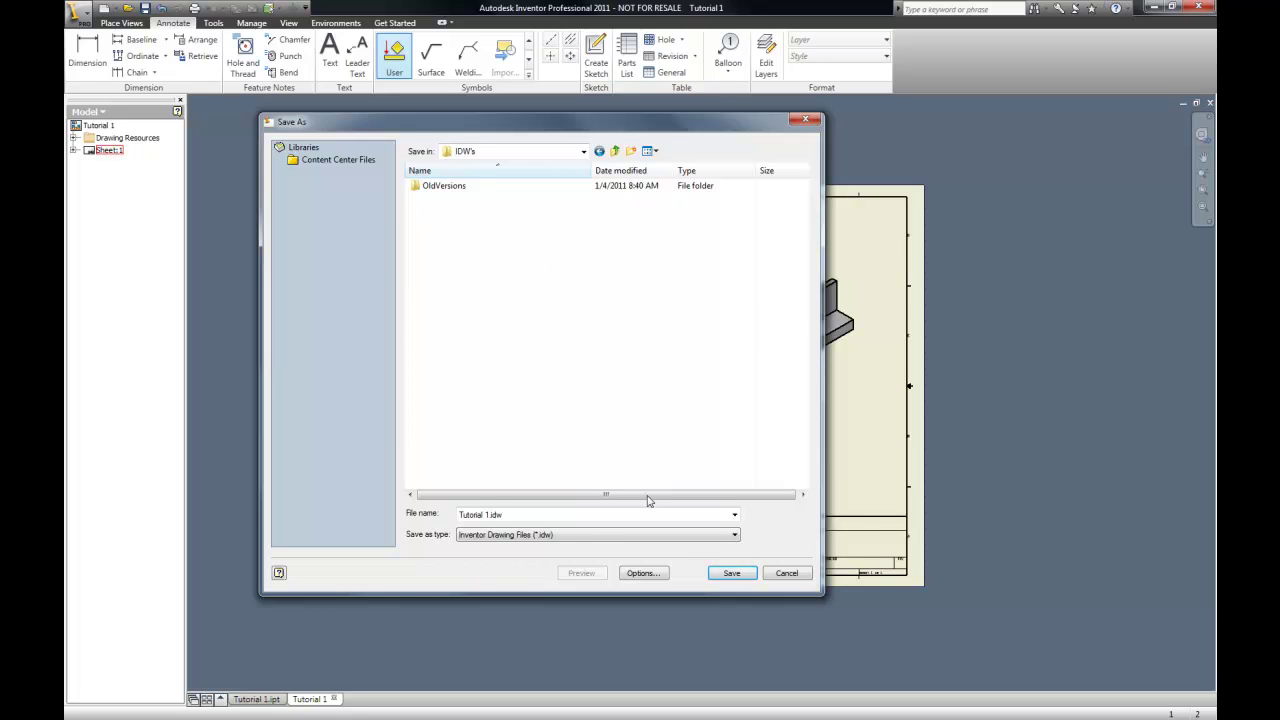
click(739, 575)
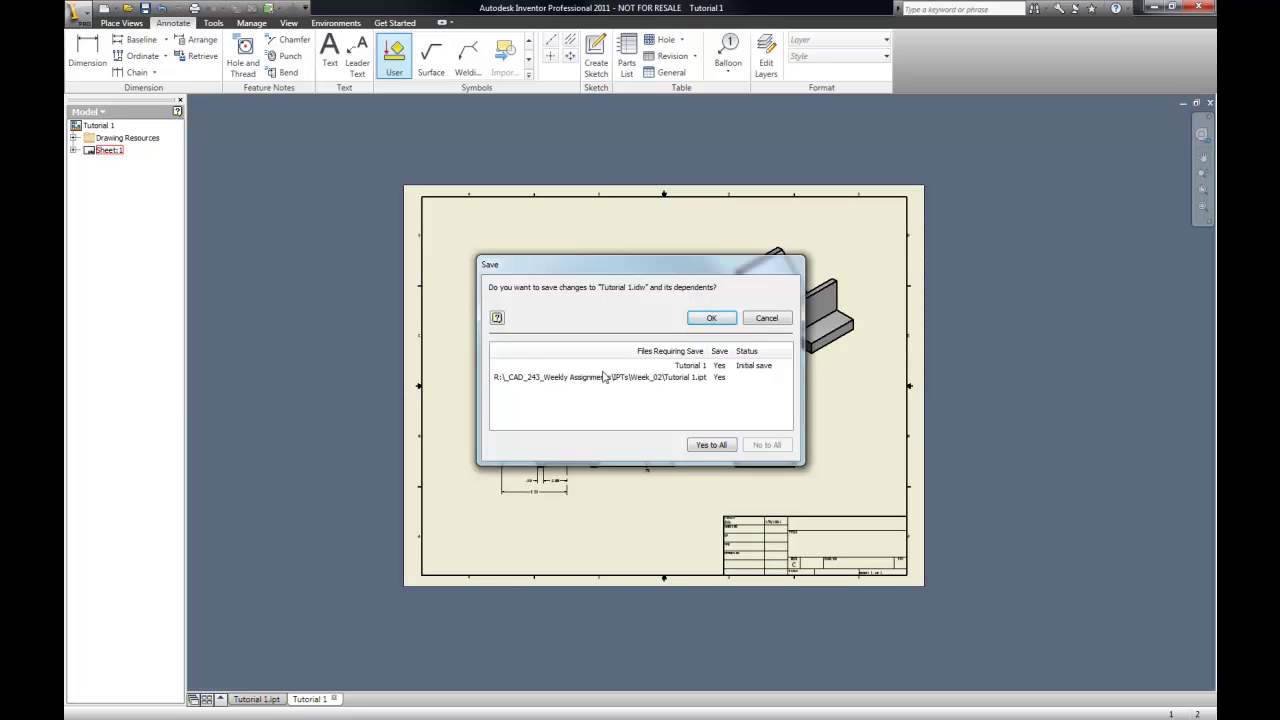
click(705, 318)
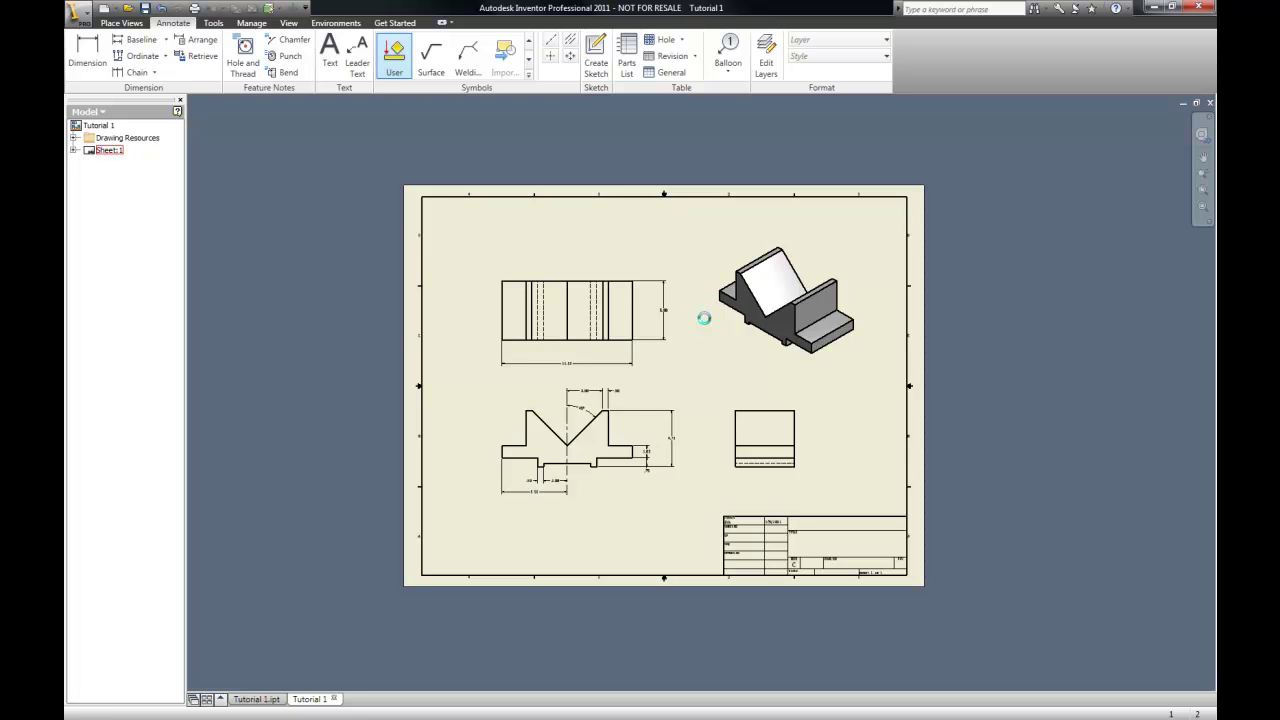
click(1209, 103)
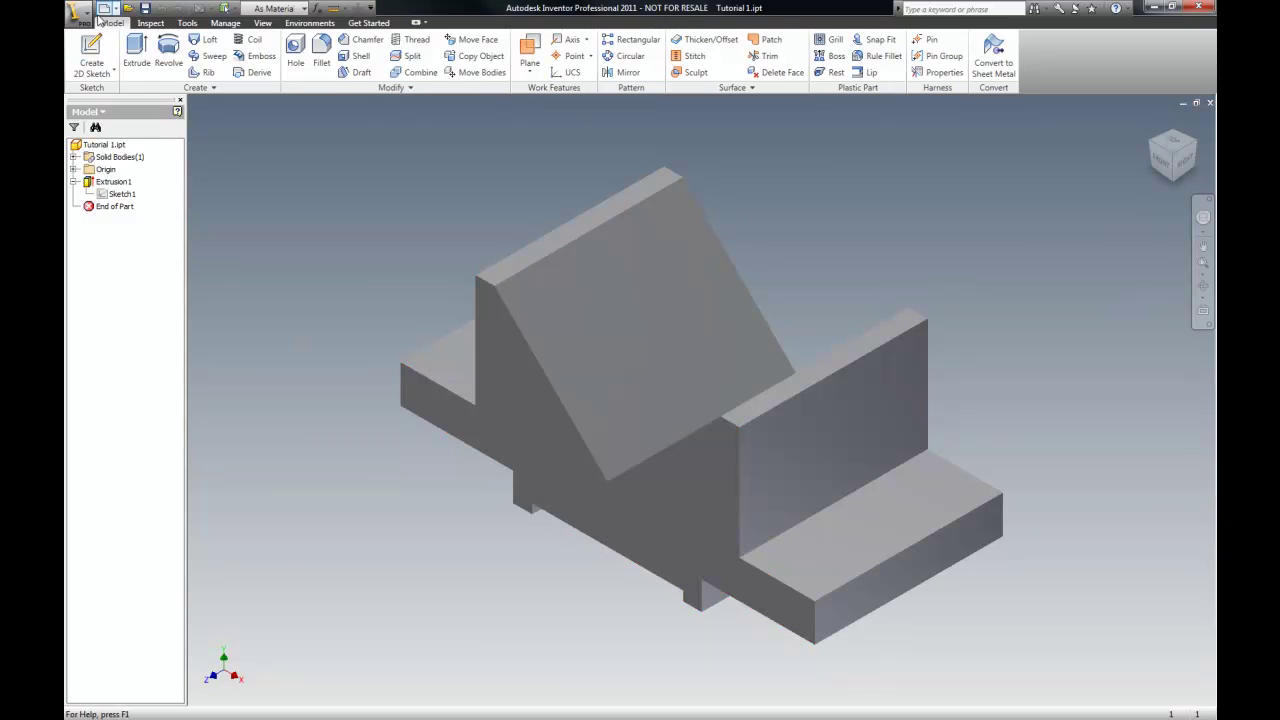
Save the Tutorial 1.ipt part under its existing name
click(78, 13)
click(112, 143)
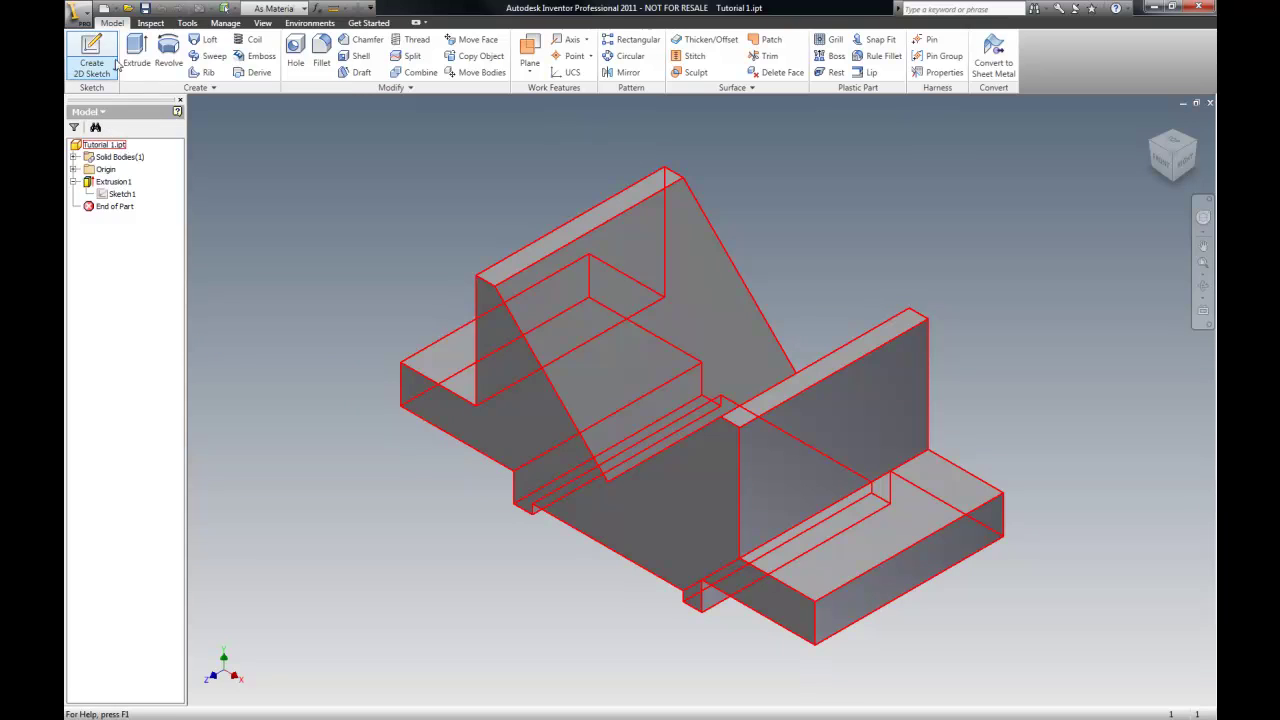
click(80, 14)
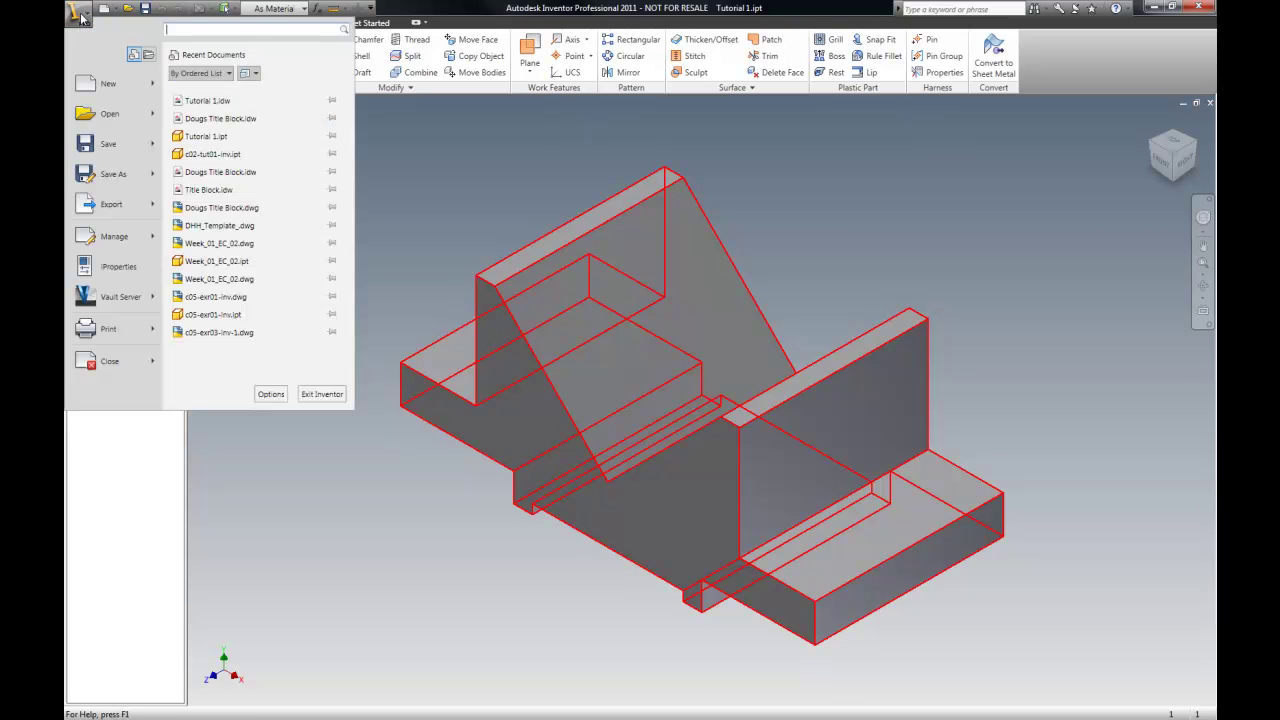
click(104, 146)
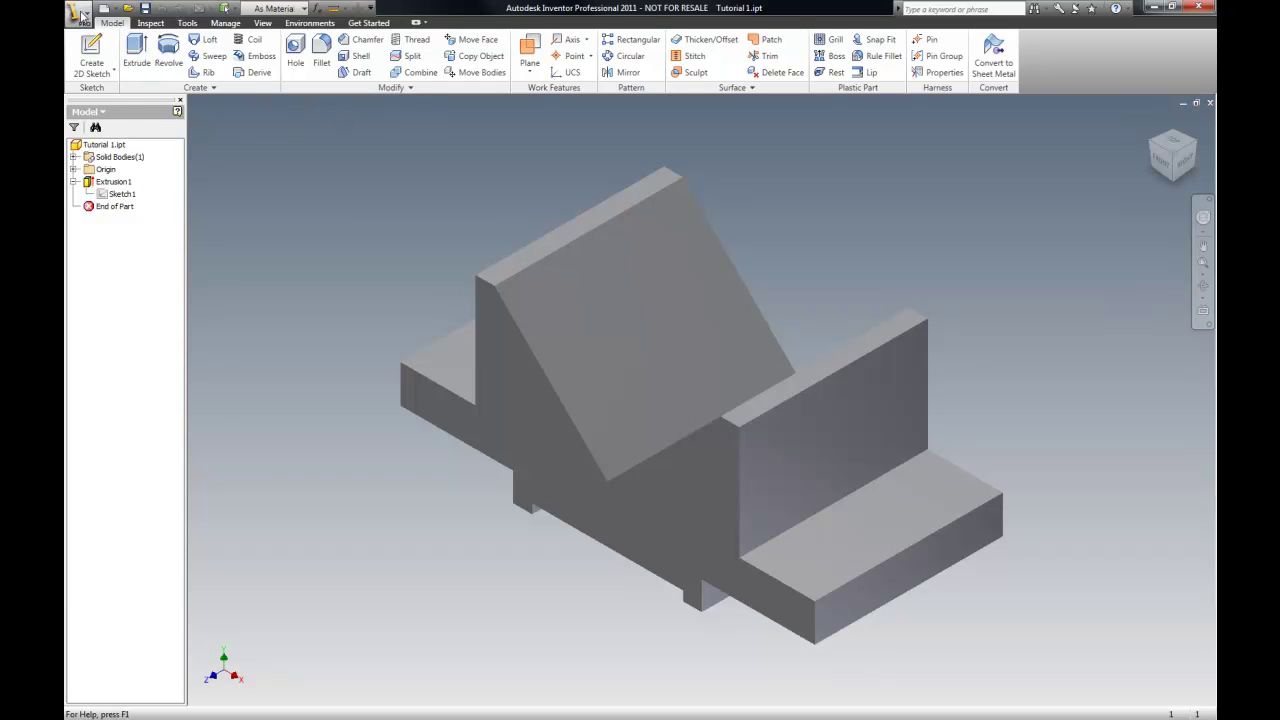
click(81, 15)
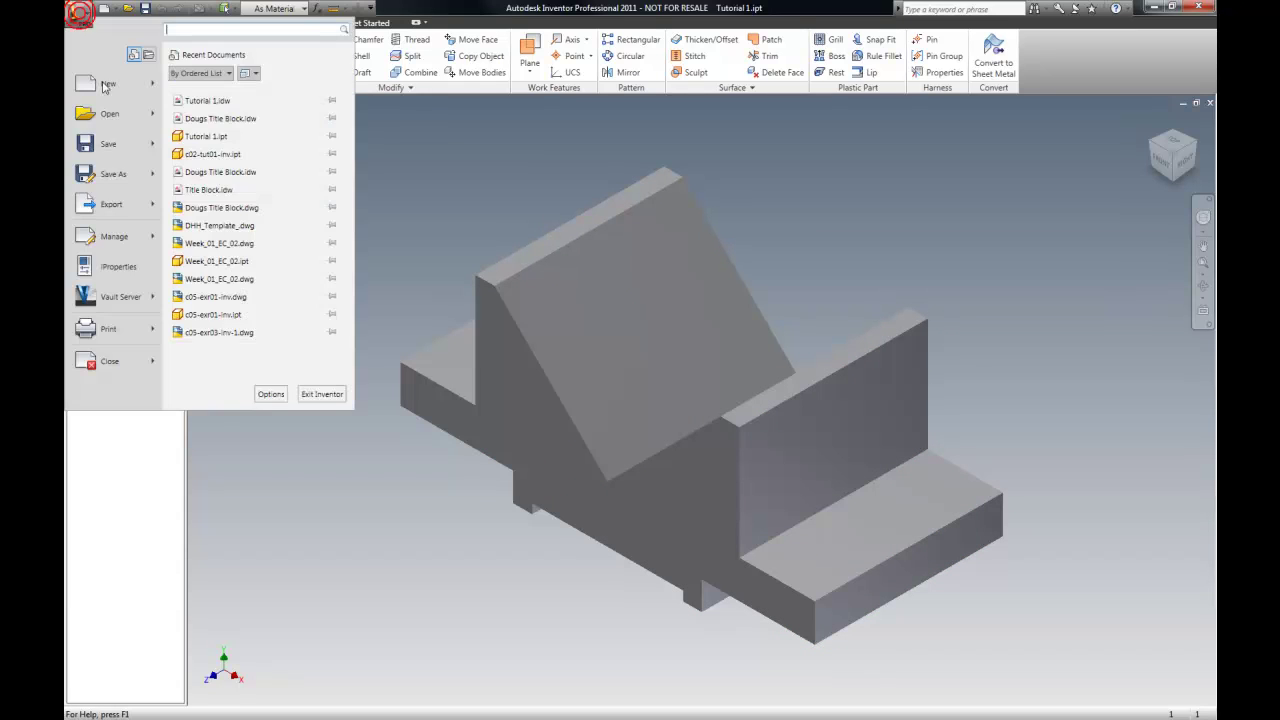
click(113, 175)
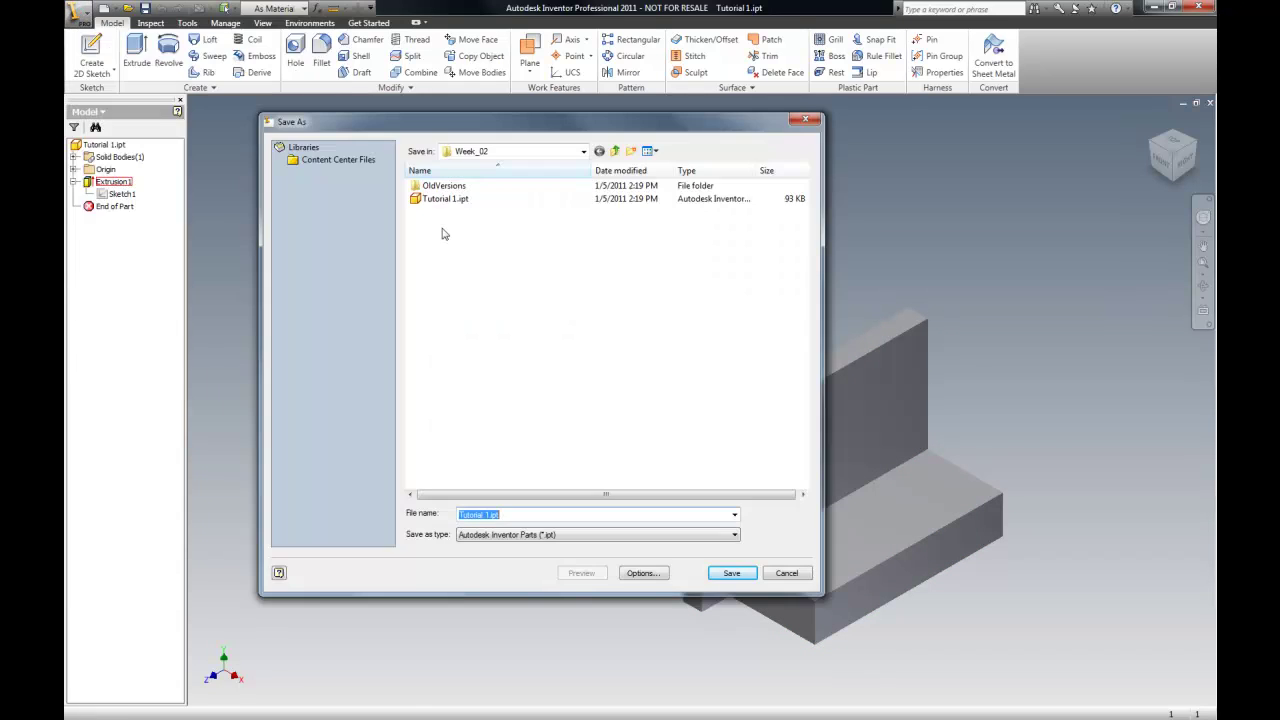
click(582, 151)
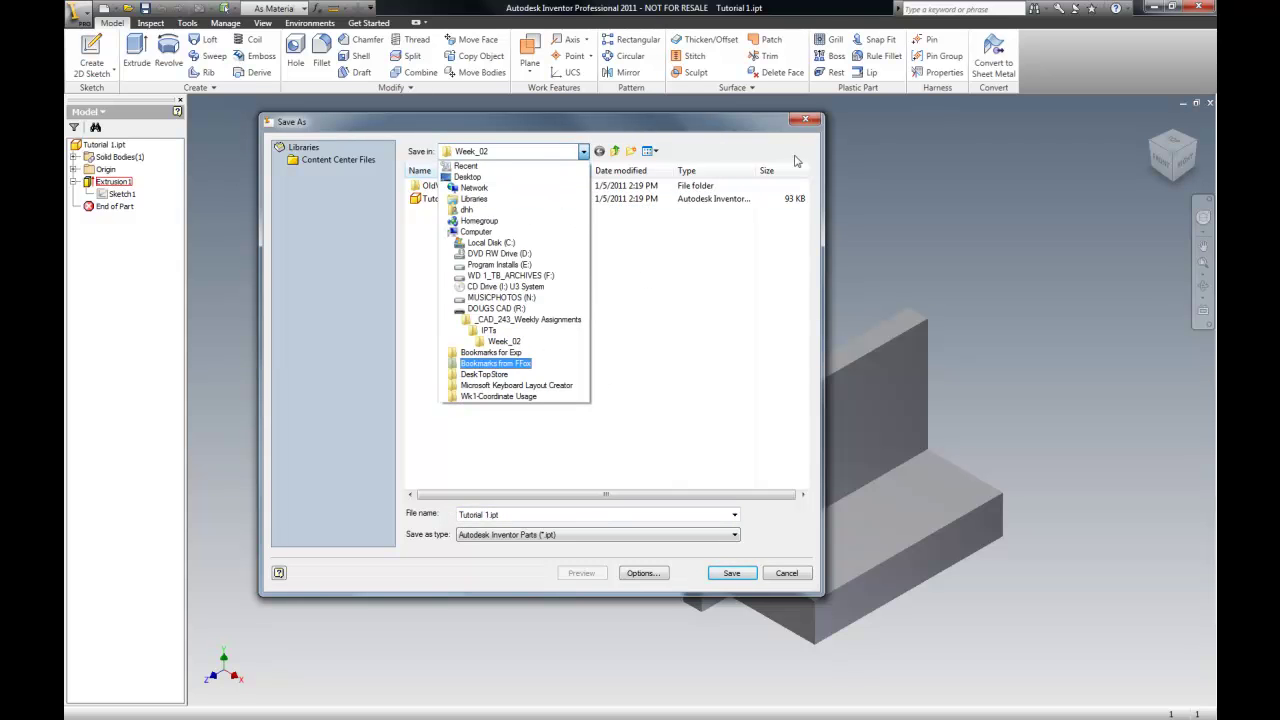
click(810, 127)
click(815, 121)
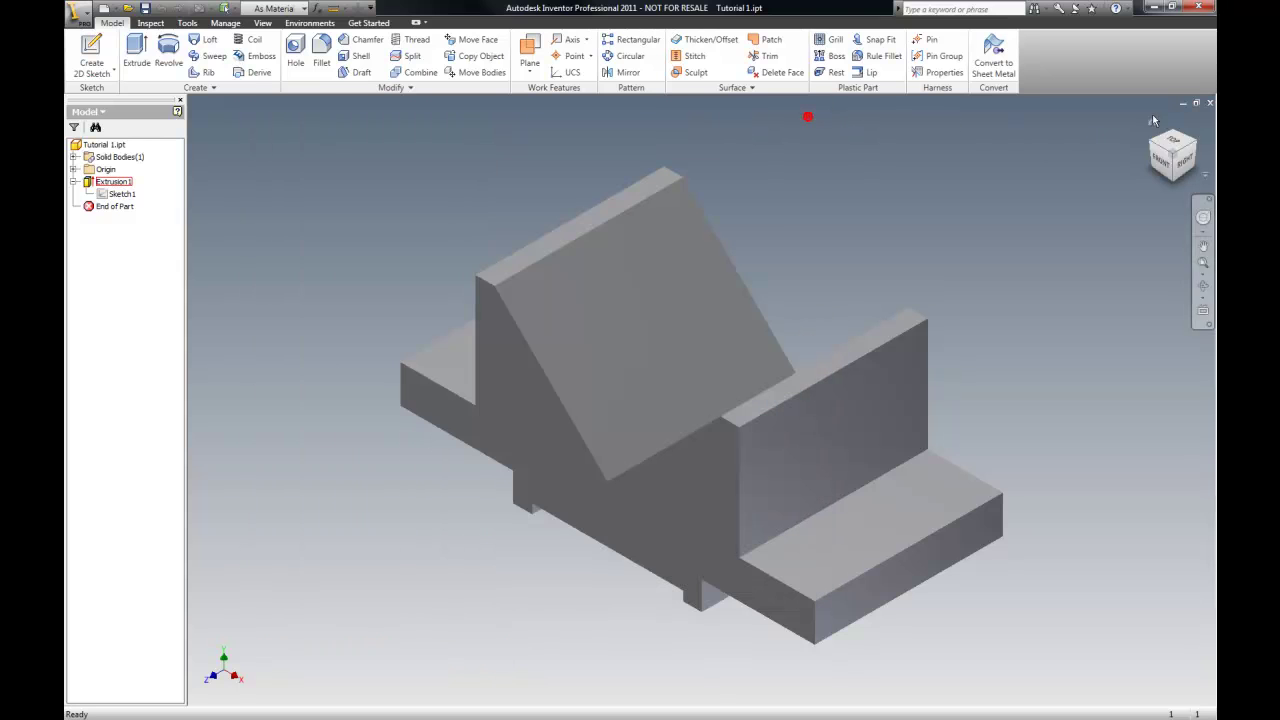
Close the Tutorial 1.ipt part
click(1210, 103)
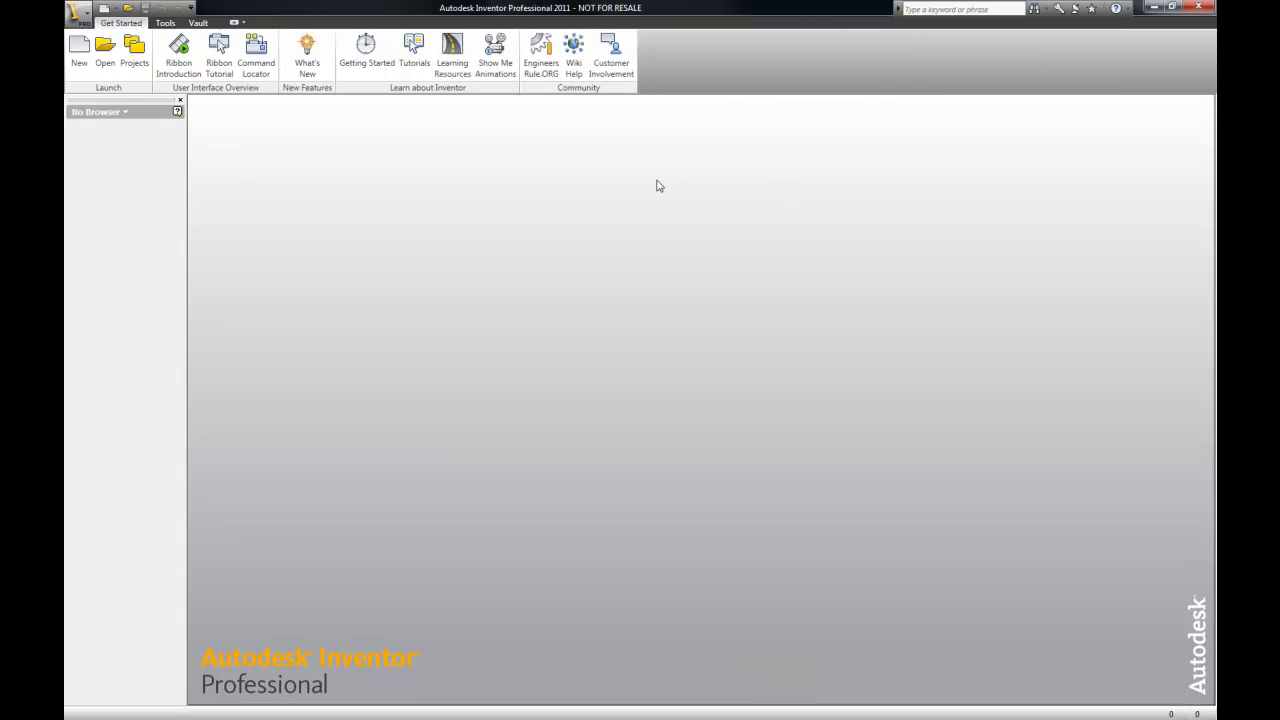